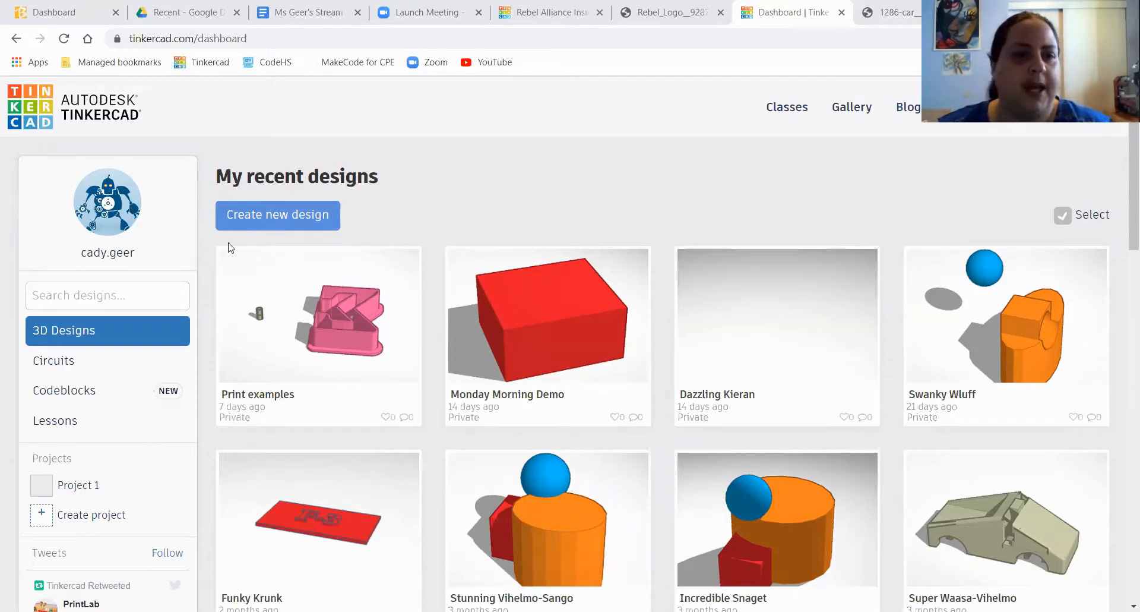
- Create a new 3D design and name it "Star Wars design"
left_click(260, 216)
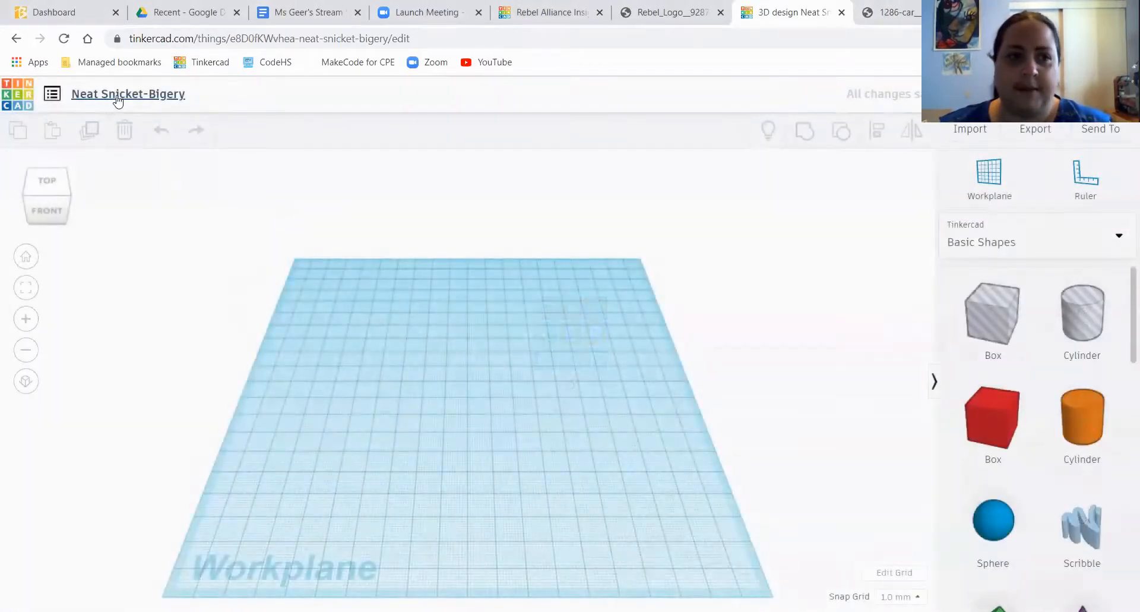
left_click(125, 100)
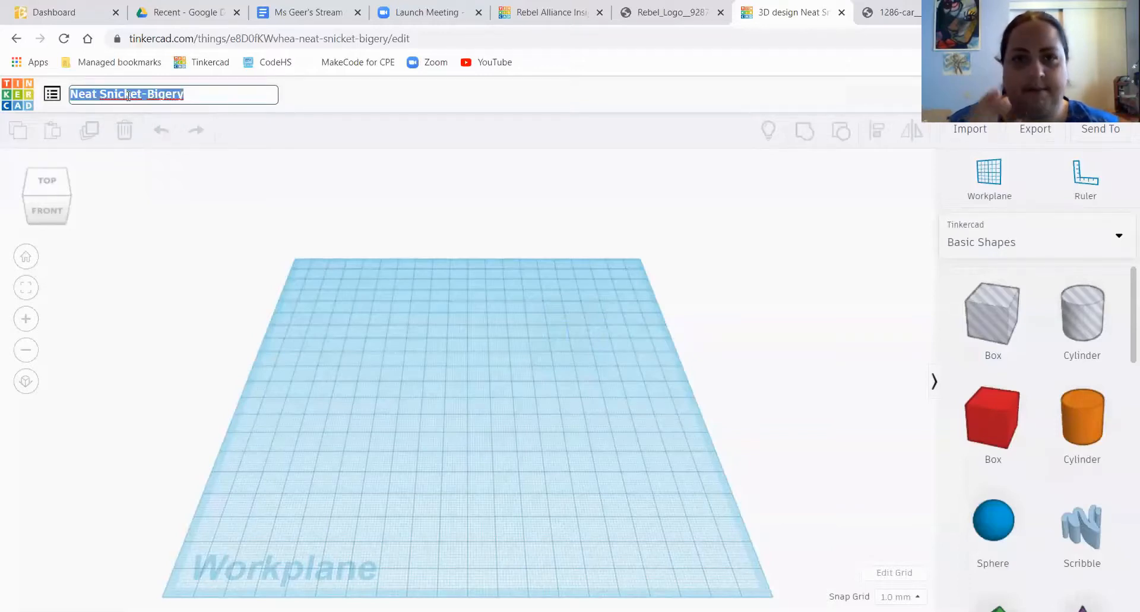
type("St")
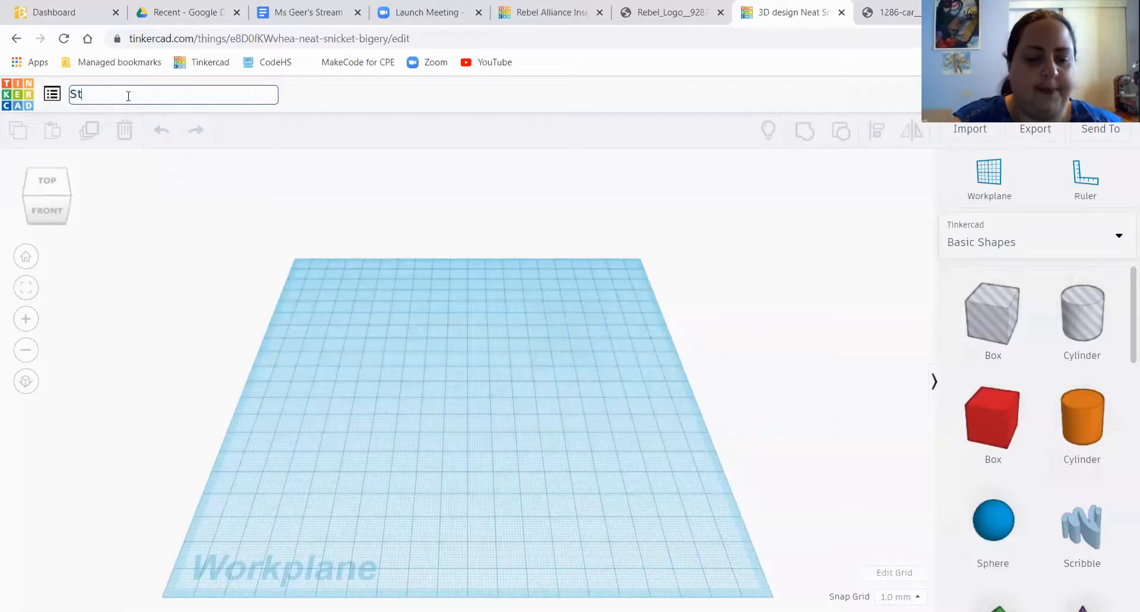
type("ar Wars")
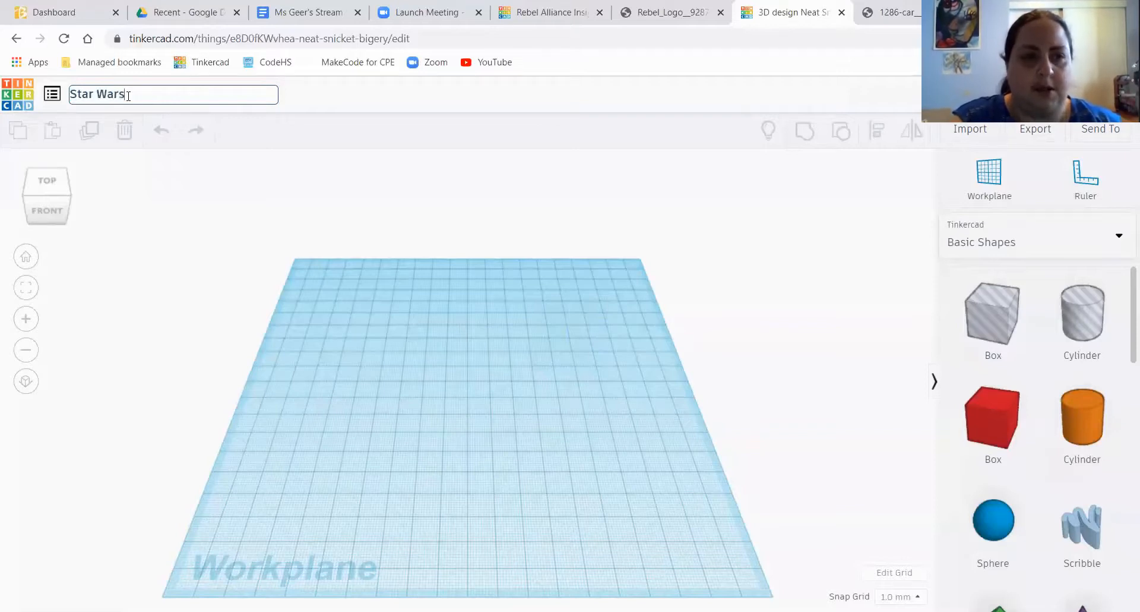
type(" design")
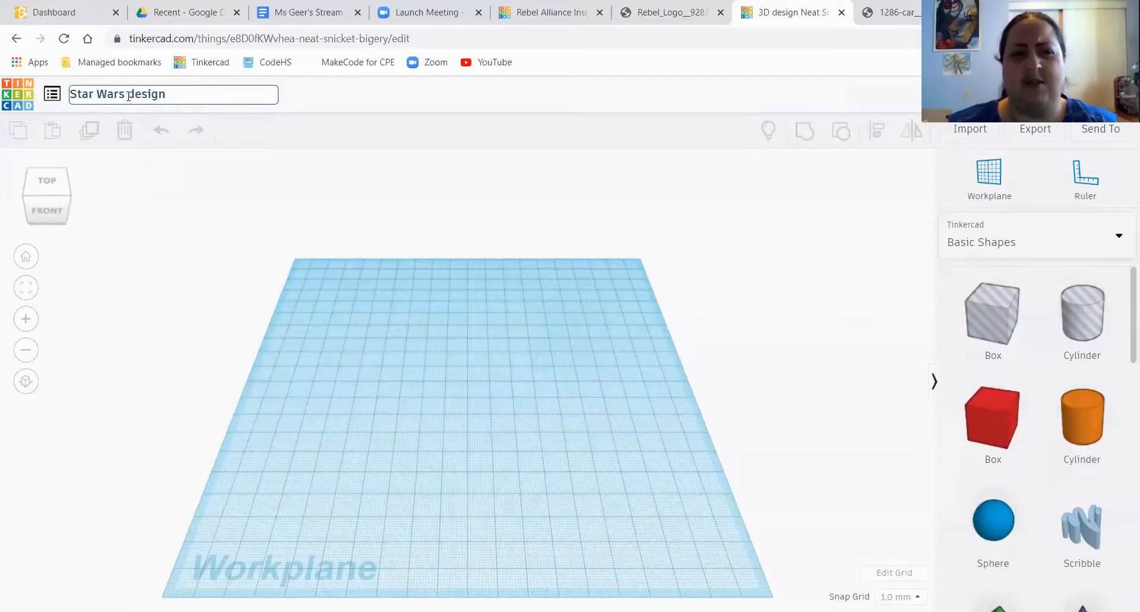
left_click(375, 377)
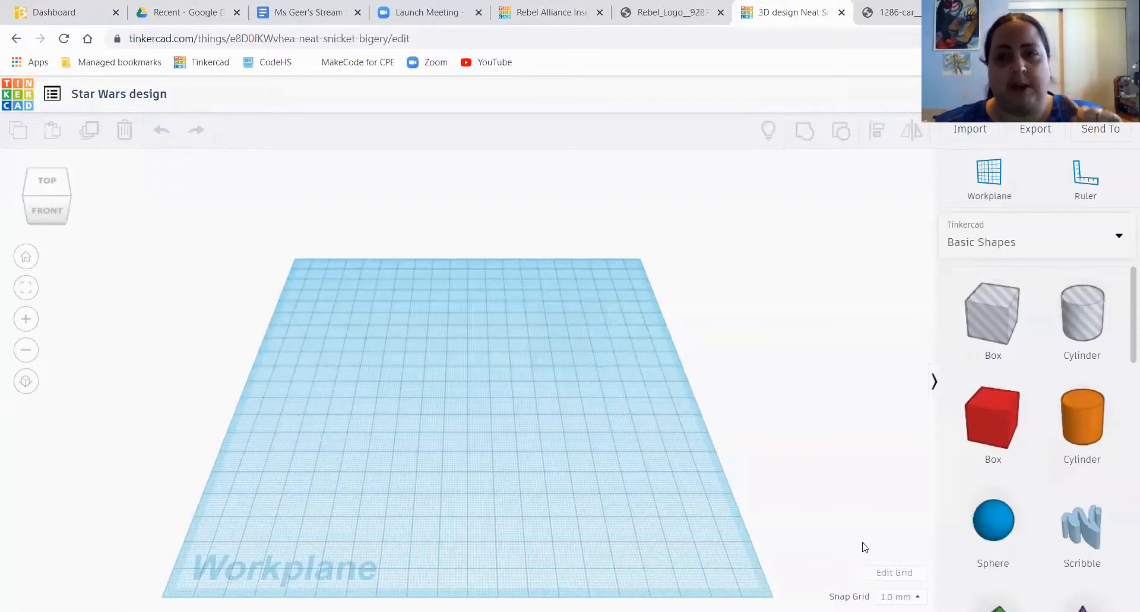
- Set the workplane grid's width to 225 mm in the grid properties
left_click(884, 574)
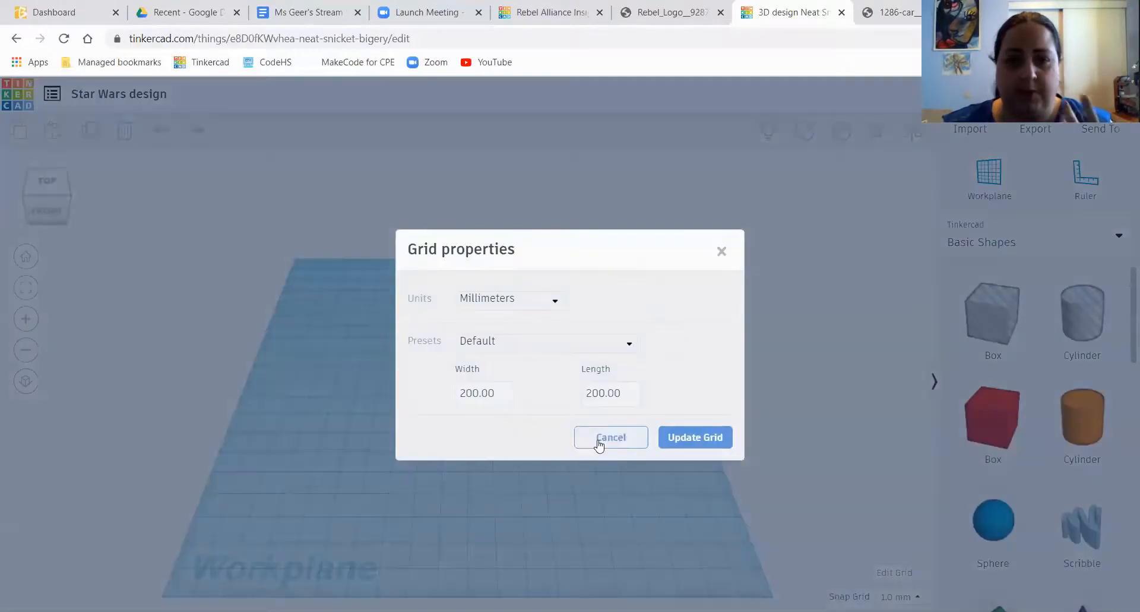
left_click(476, 399)
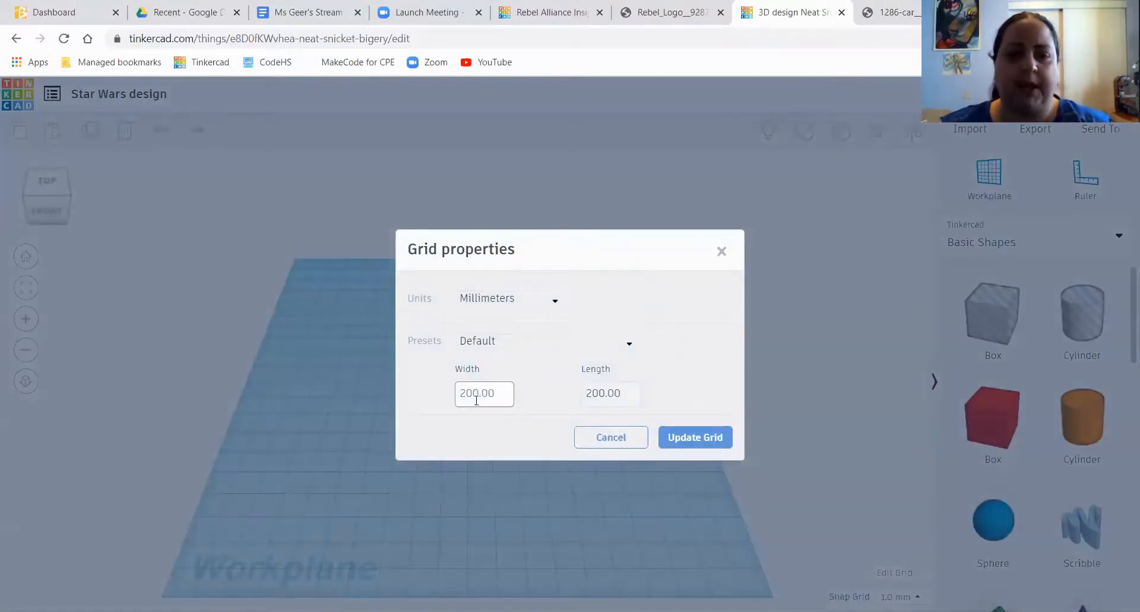
left_click(468, 396)
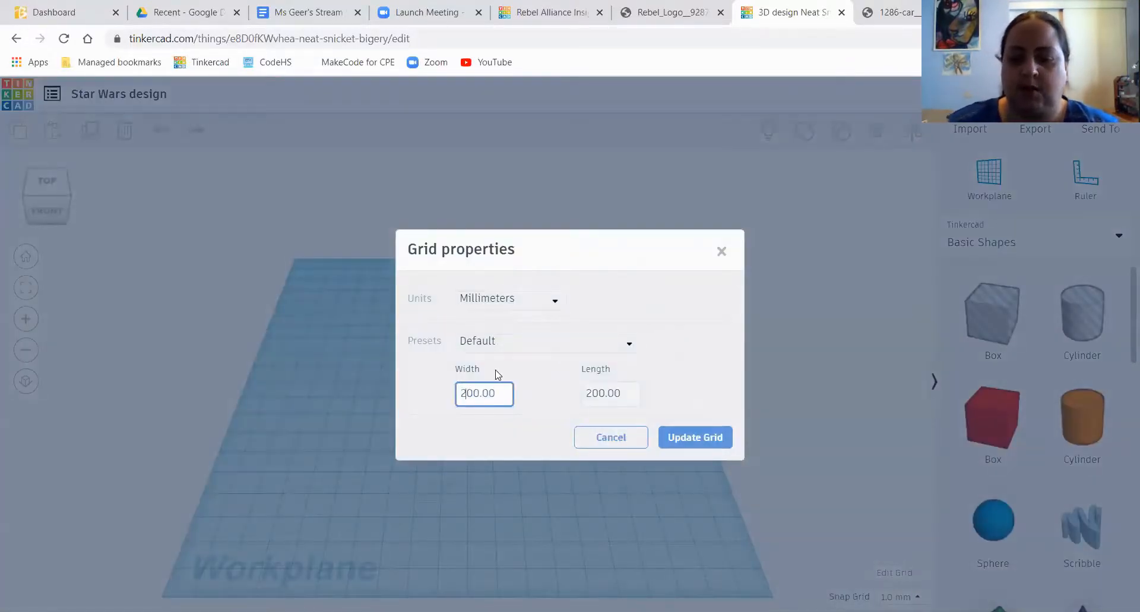
key("BackSpace")
key("BackSpace")
key("BackSpace")
type("225")
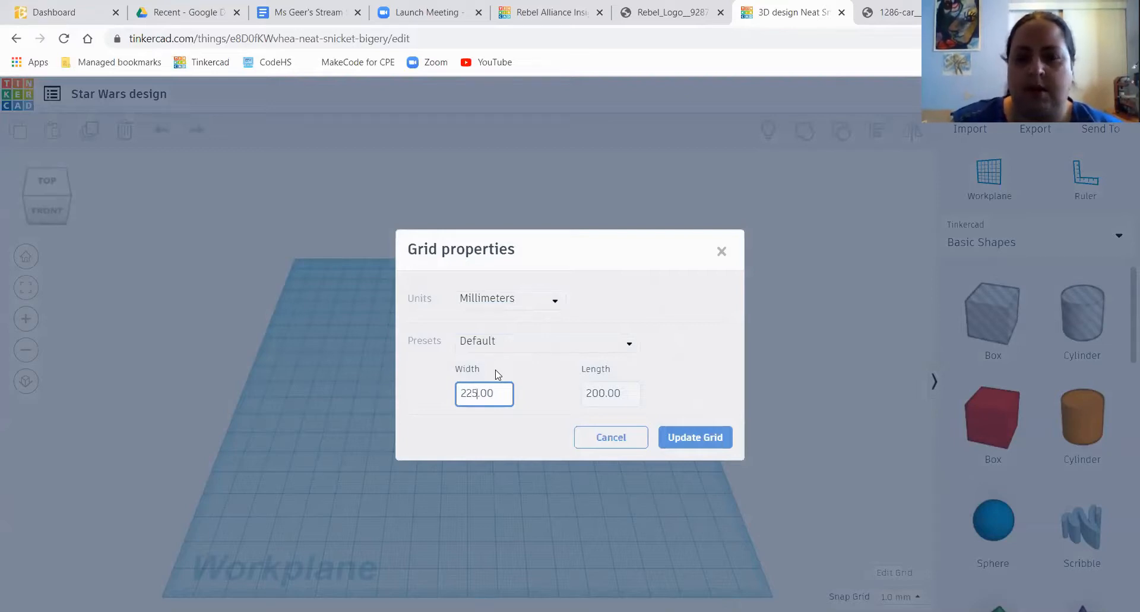
- Set the grid length to 145 mm and update the workplane grid
left_click_drag(604, 394, 574, 389)
left_click(571, 389)
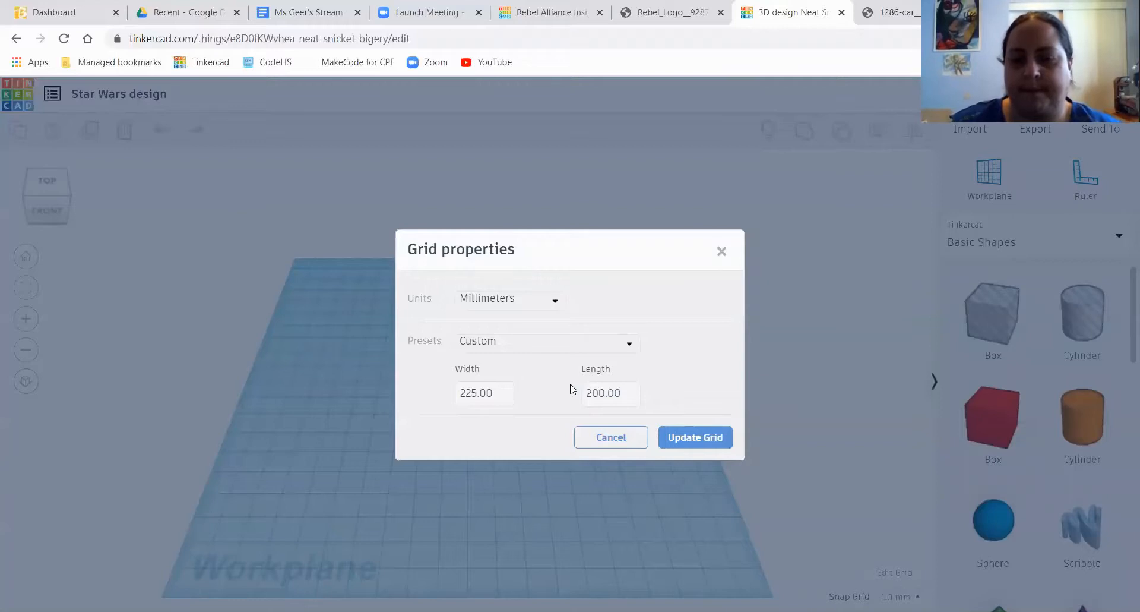
left_click(590, 390)
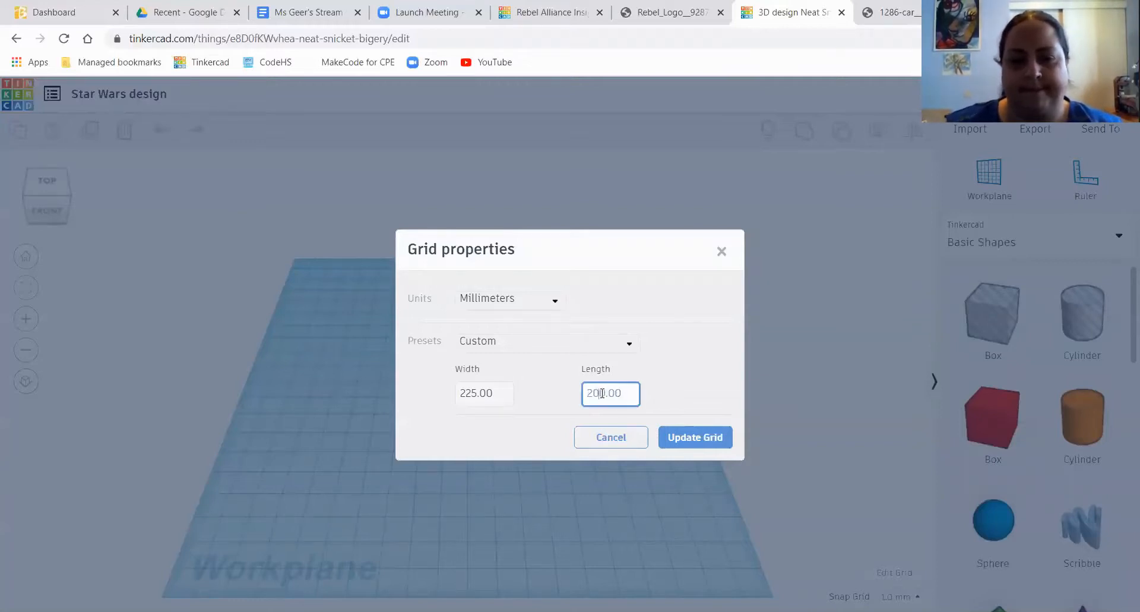
key("BackSpace")
key("BackSpace")
key("BackSpace")
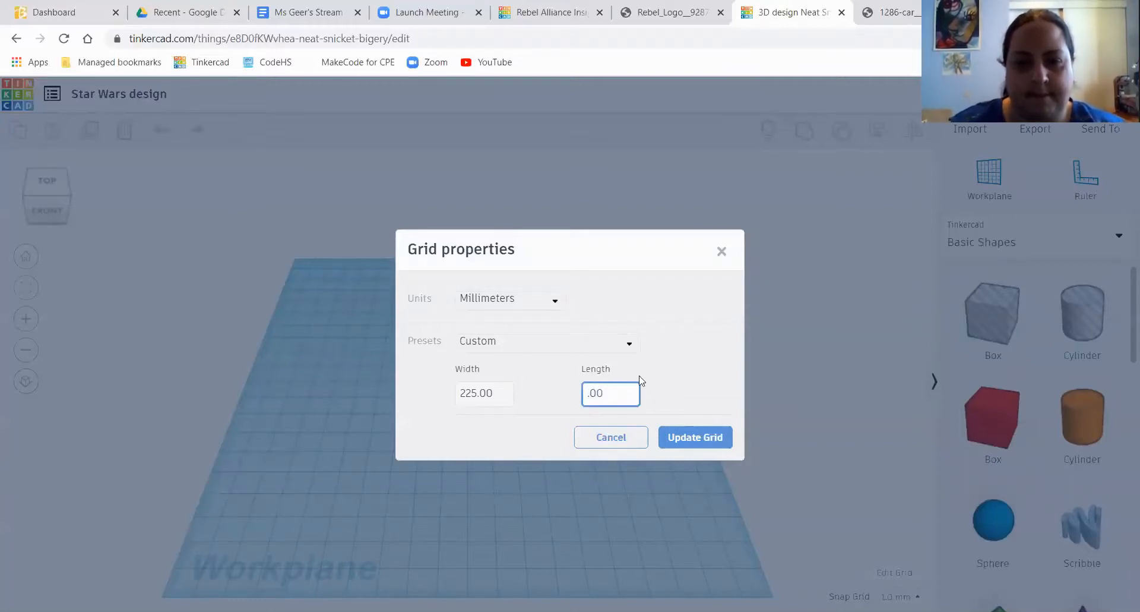
type("145")
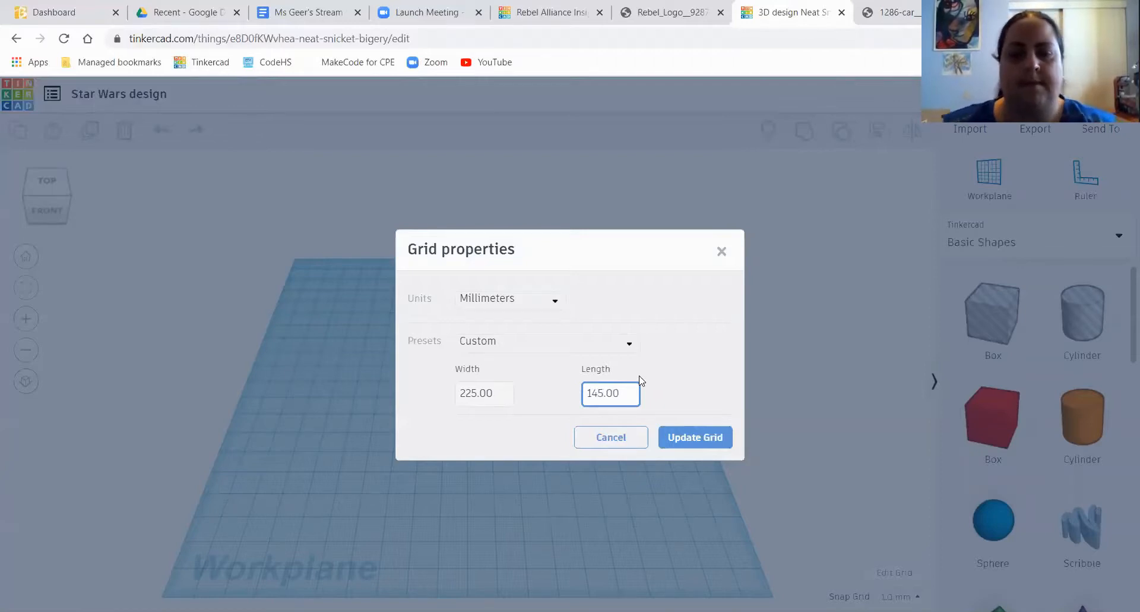
left_click(677, 434)
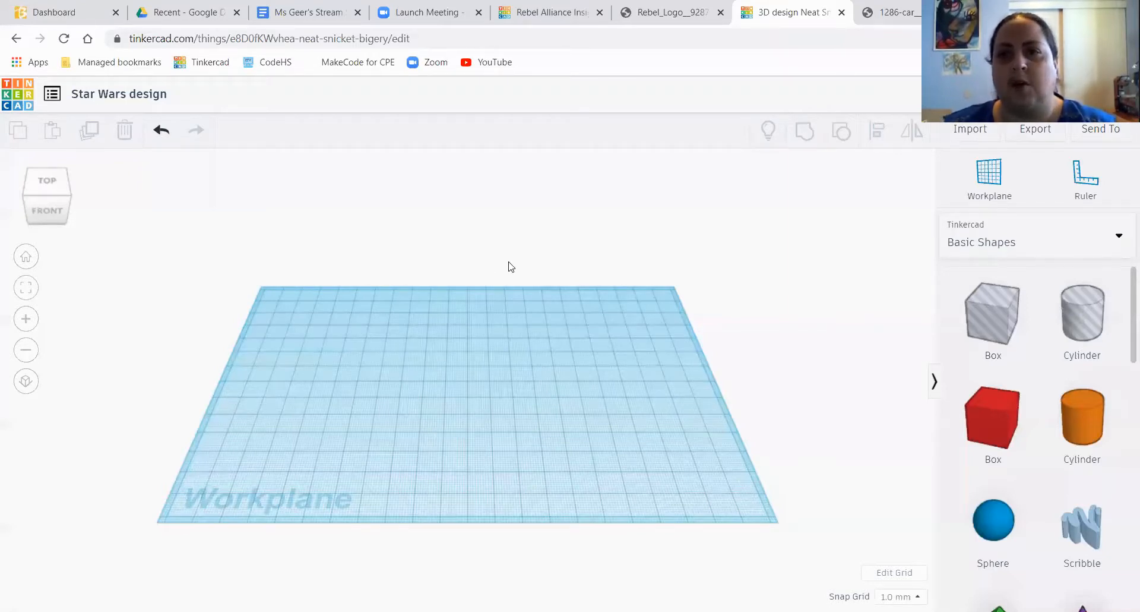
- Check the reference image of Star Wars emblems and place a Polygon shape near the middle of the workplane
left_click(897, 10)
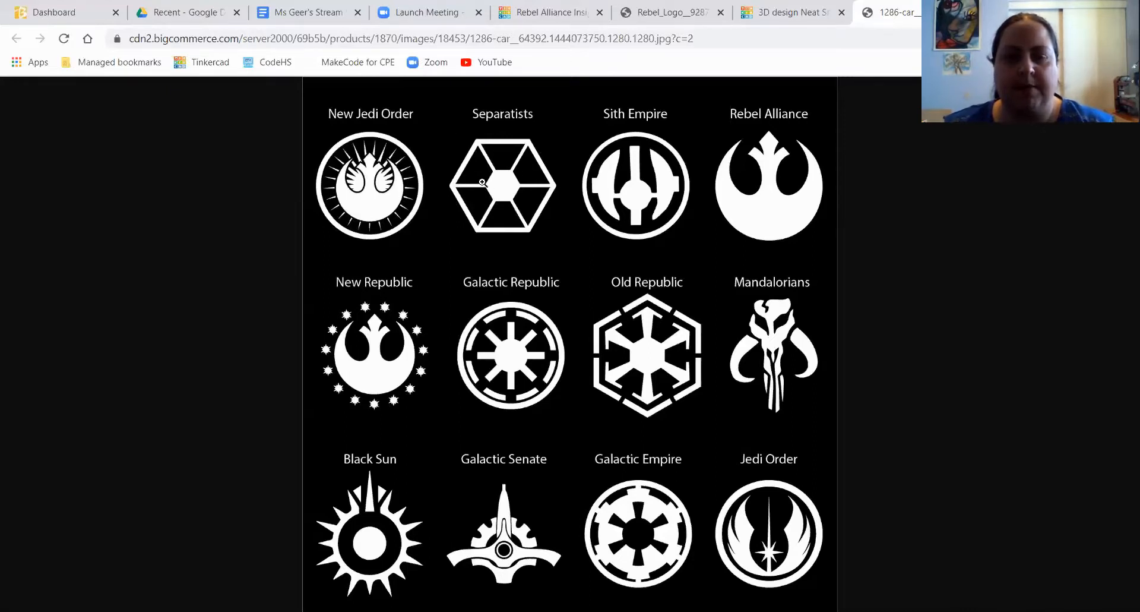
left_click(790, 12)
scroll(1039, 382, "down", 5)
scroll(1039, 386, "up", 1)
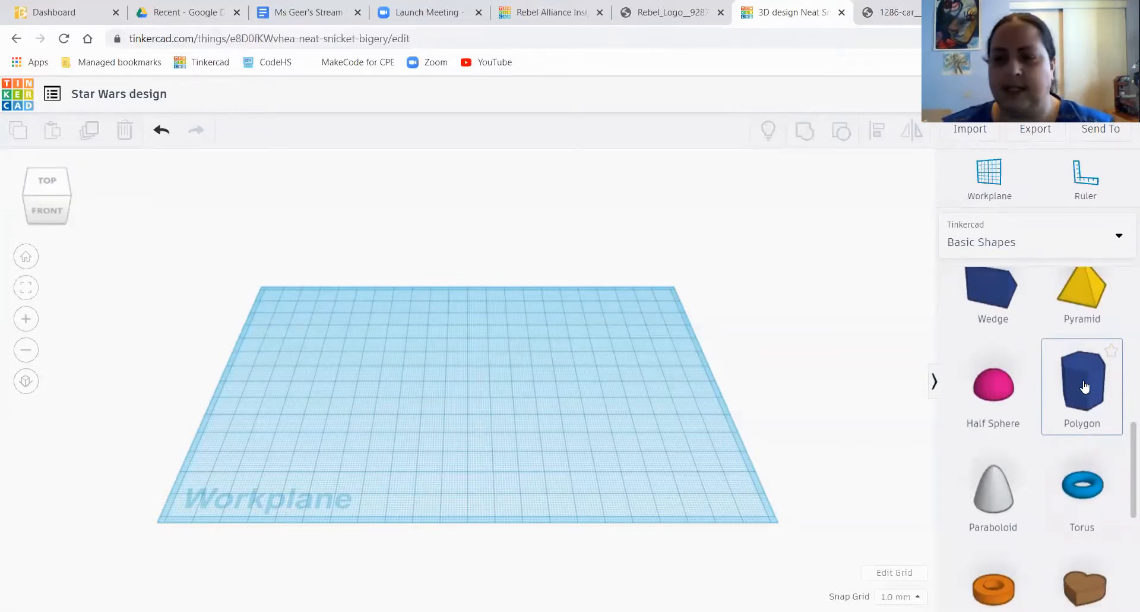
left_click_drag(1082, 386, 457, 367)
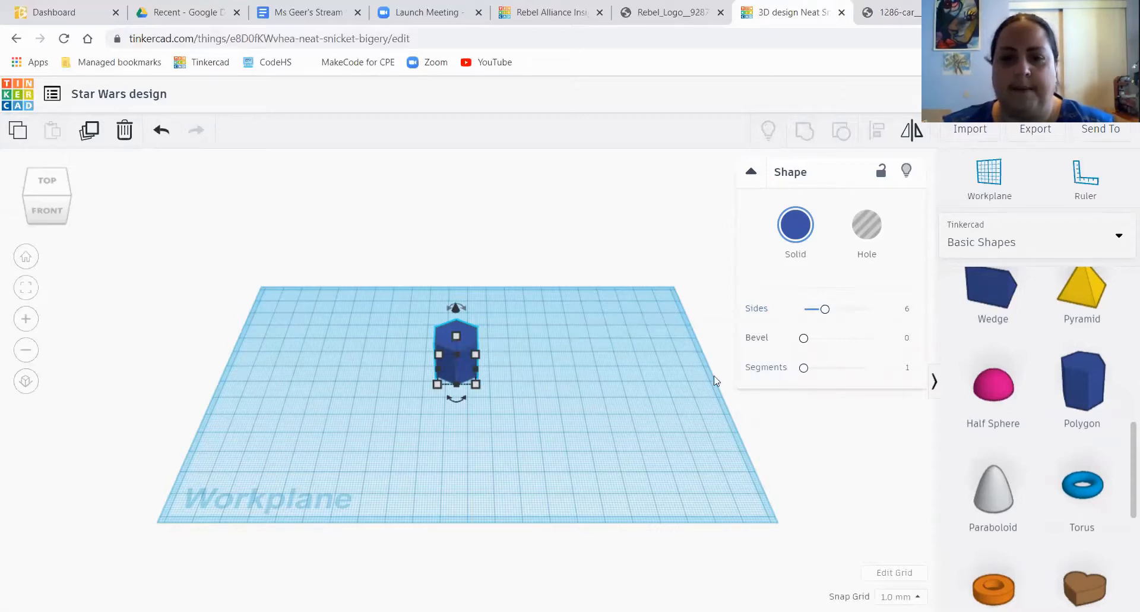
- Try a bevel of 1.74 on the six-sided polygon
scroll(476, 354, "up", 5)
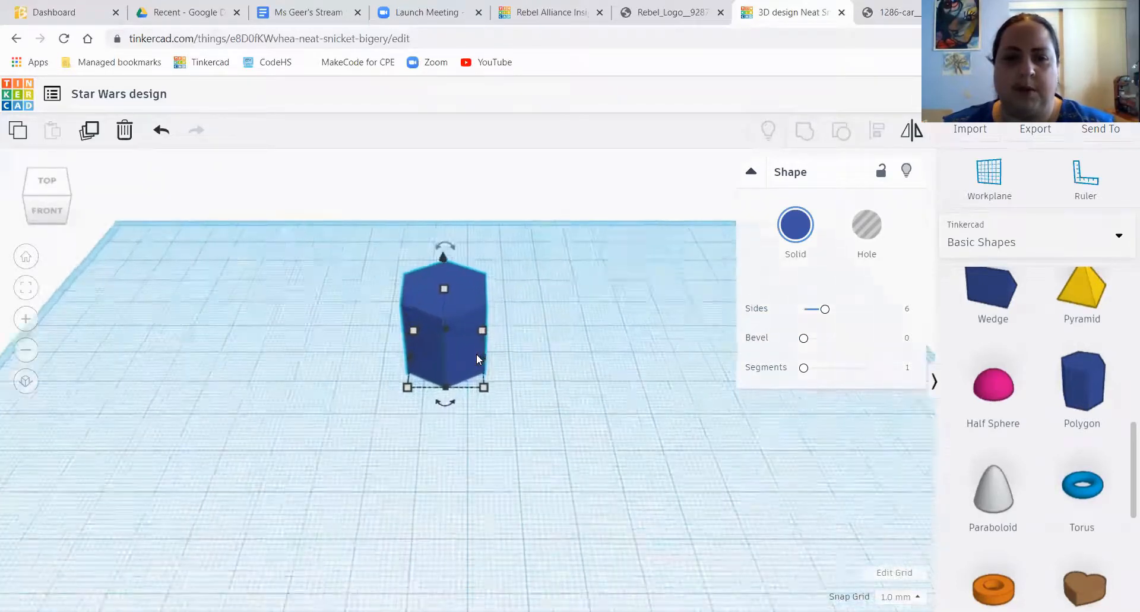
left_click_drag(826, 310, 848, 338)
scroll(374, 194, "up", 3)
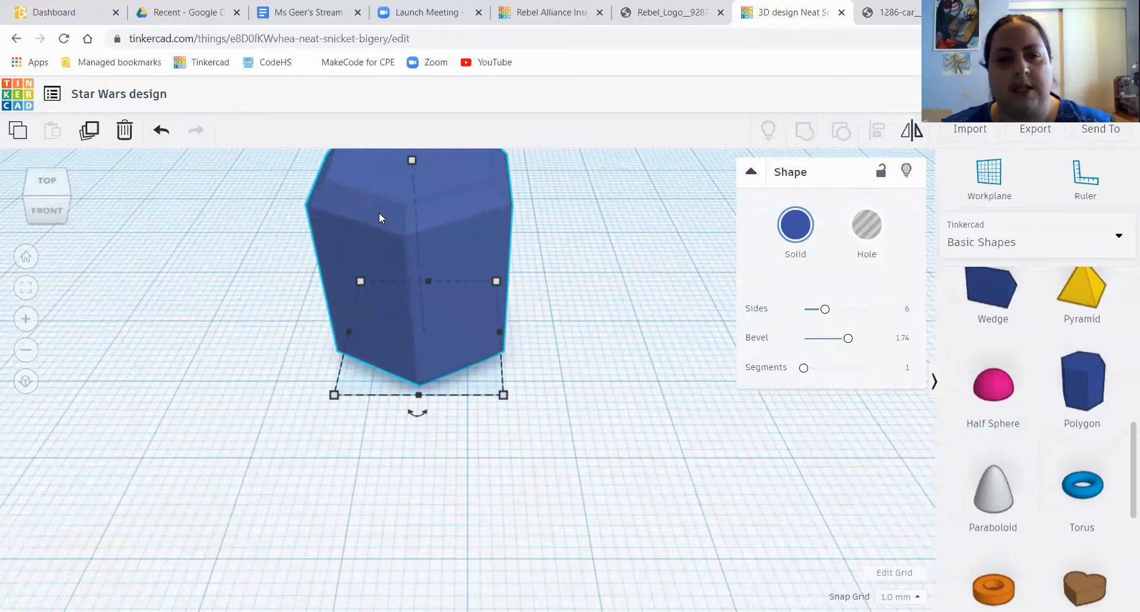
- Return the polygon's bevel to 0 and try 10 segments, inspecting the shape's edges
left_click_drag(849, 338, 867, 369)
scroll(601, 330, "up", 3)
scroll(601, 331, "down", 3)
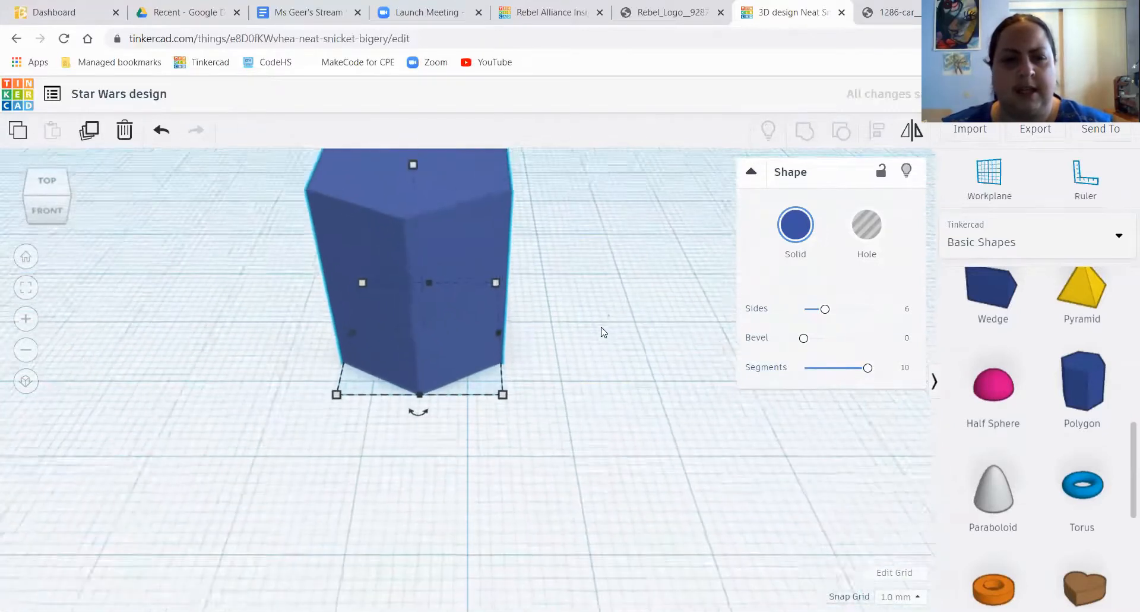
right_click_drag(555, 265, 555, 371)
right_click_drag(539, 319, 718, 310)
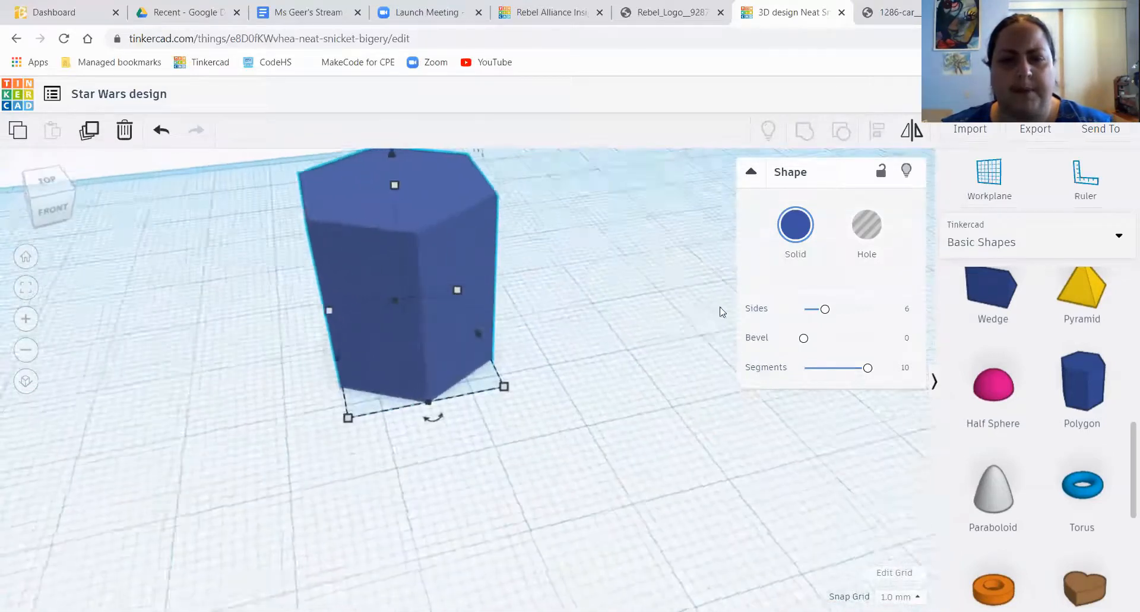
- Reset the polygon's segments to 1 and check the shape from above
left_click_drag(866, 368, 801, 369)
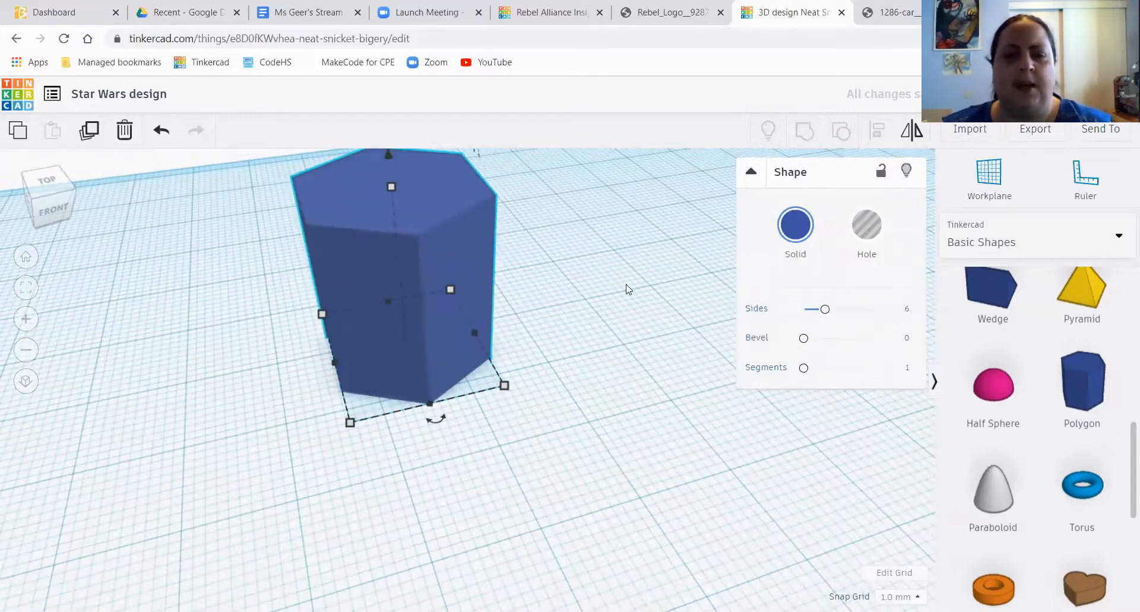
scroll(581, 282, "up", 3)
scroll(582, 282, "down", 5)
right_click_drag(572, 272, 534, 320)
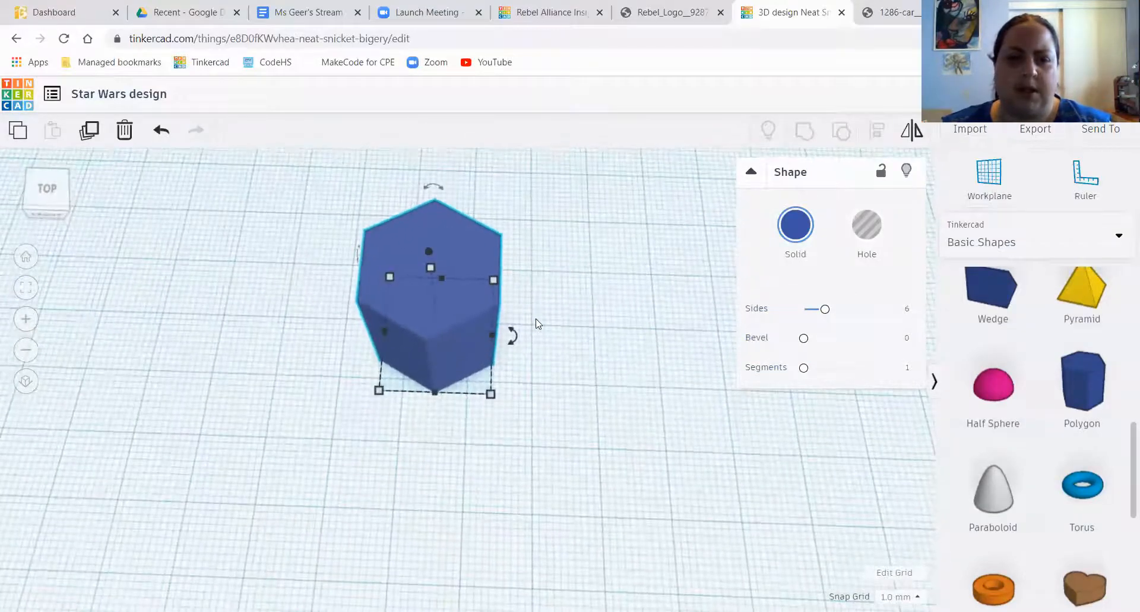
right_click_drag(595, 350, 596, 323)
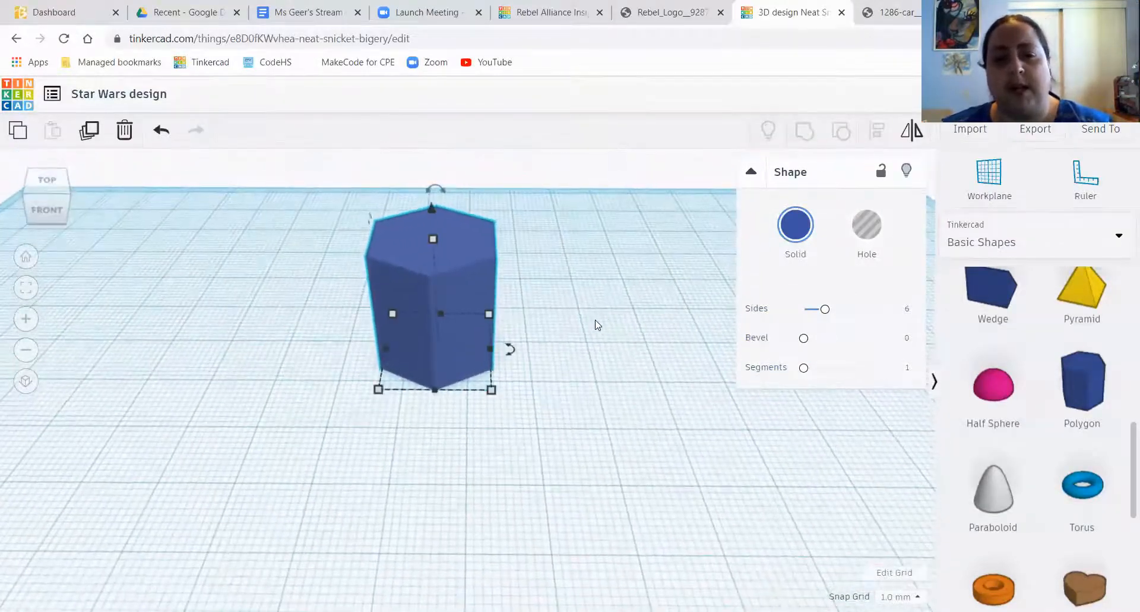
- Place the ruler's origin at the front-left corner of the workplane
scroll(584, 368, "down", 3)
right_click_drag(572, 407, 600, 368)
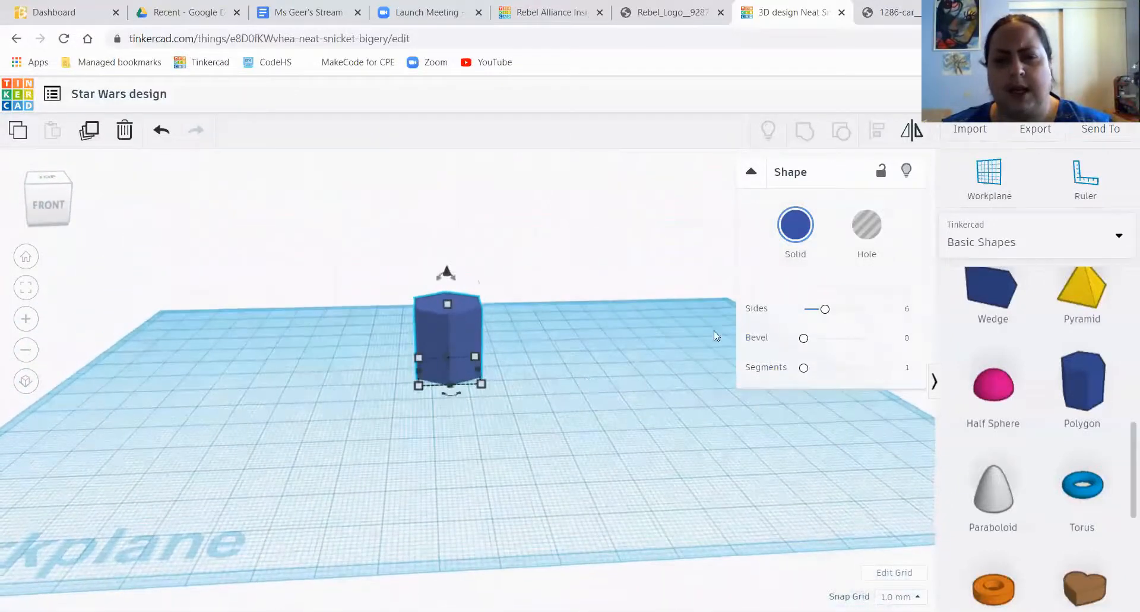
left_click(1099, 195)
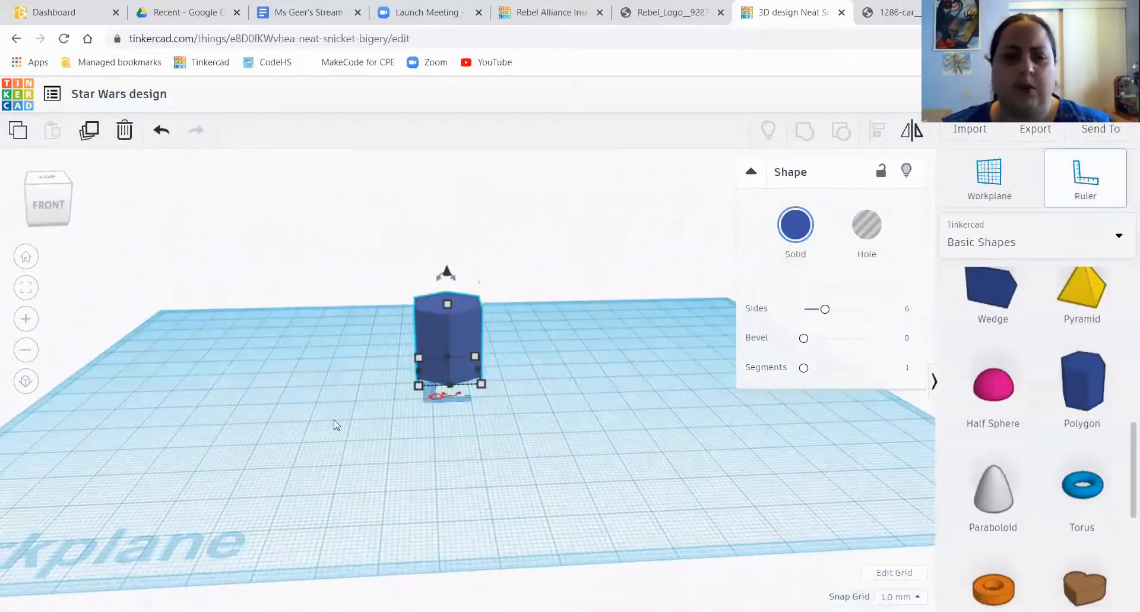
scroll(141, 493, "down", 3)
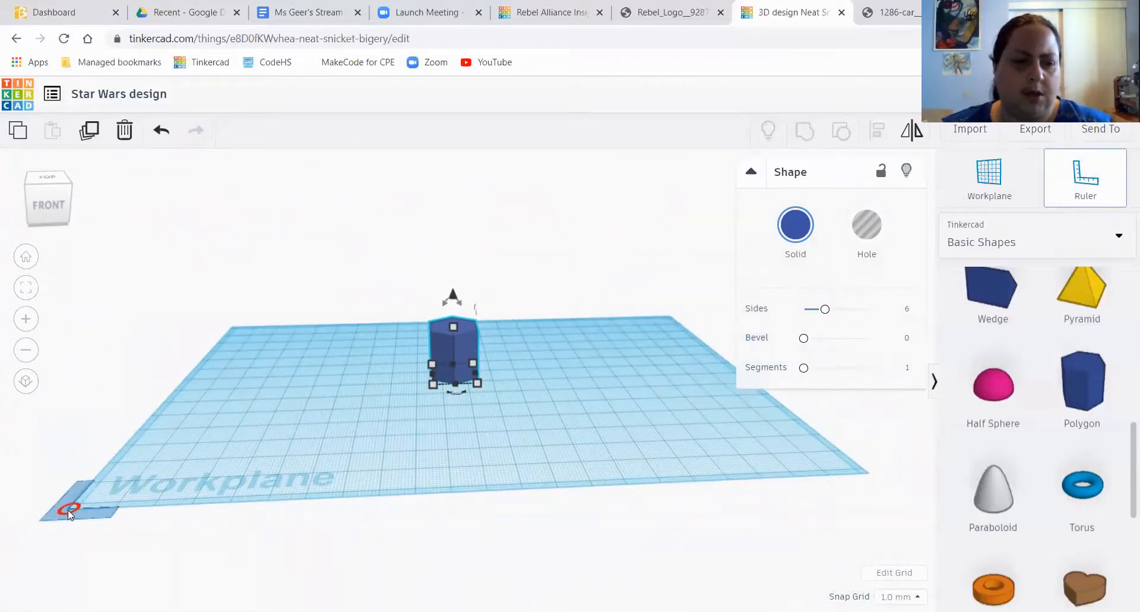
left_click(68, 509)
- Set the polygon's height to 10 mm using its ruler dimension
scroll(381, 484, "up", 5)
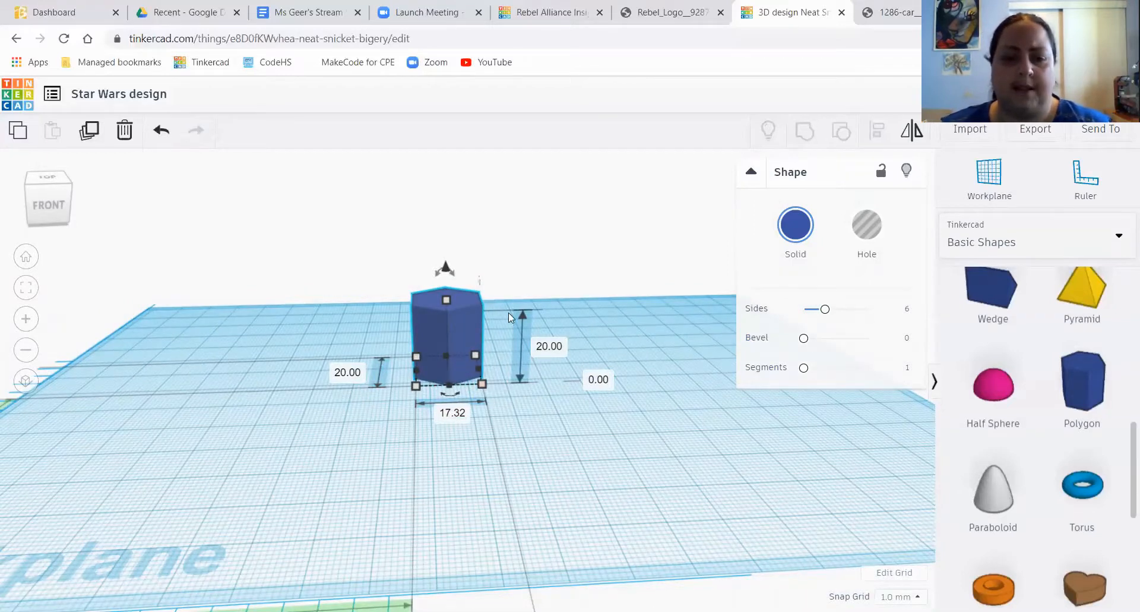
right_click_drag(522, 275, 460, 304)
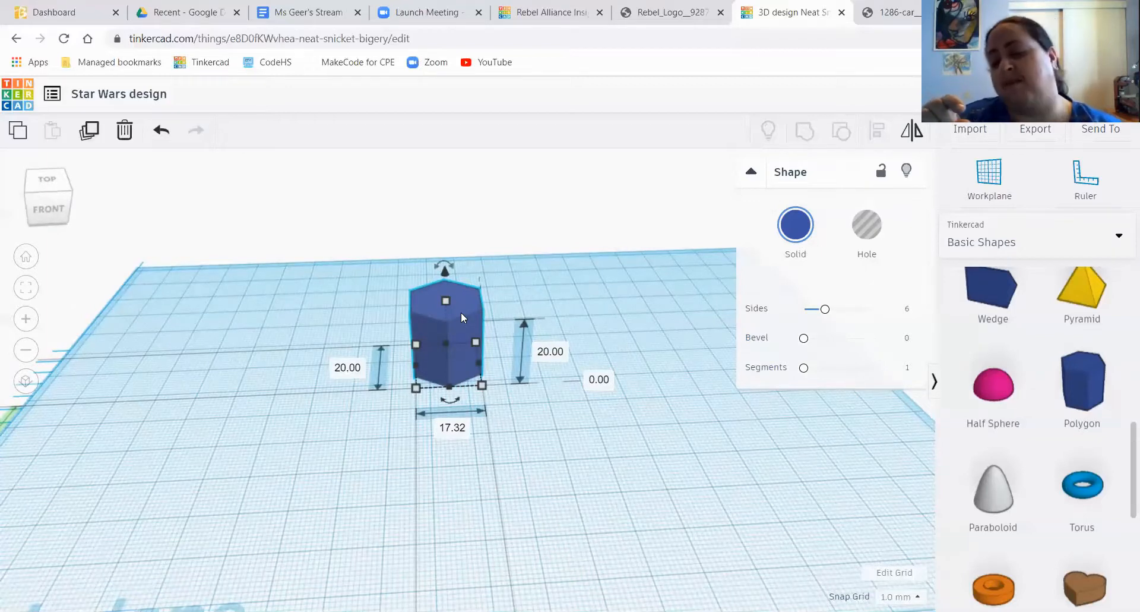
left_click(543, 351)
type("10")
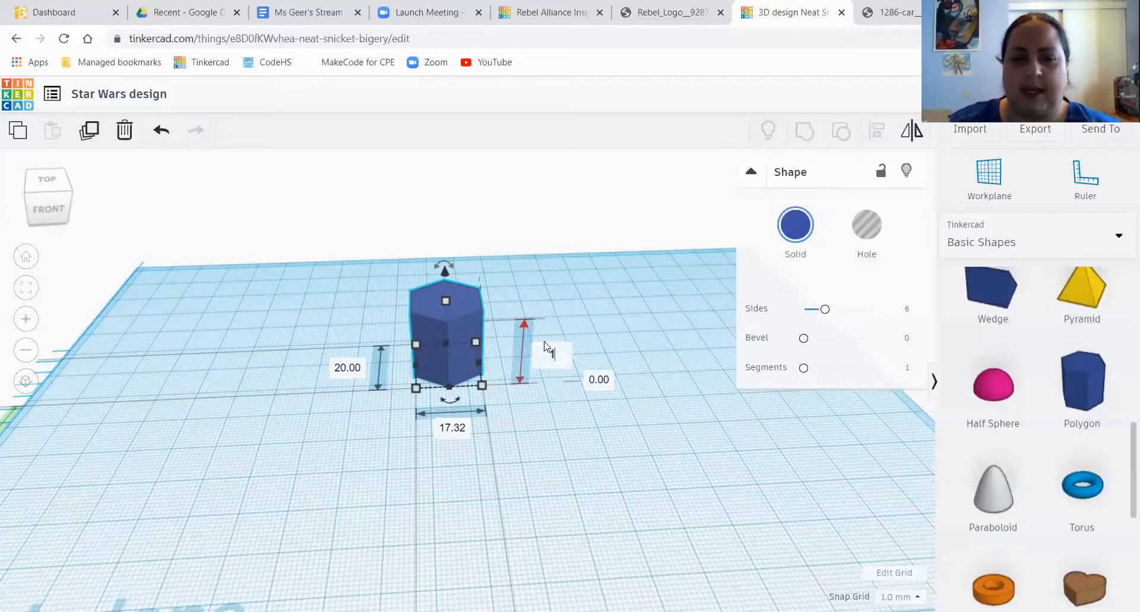
key("Return")
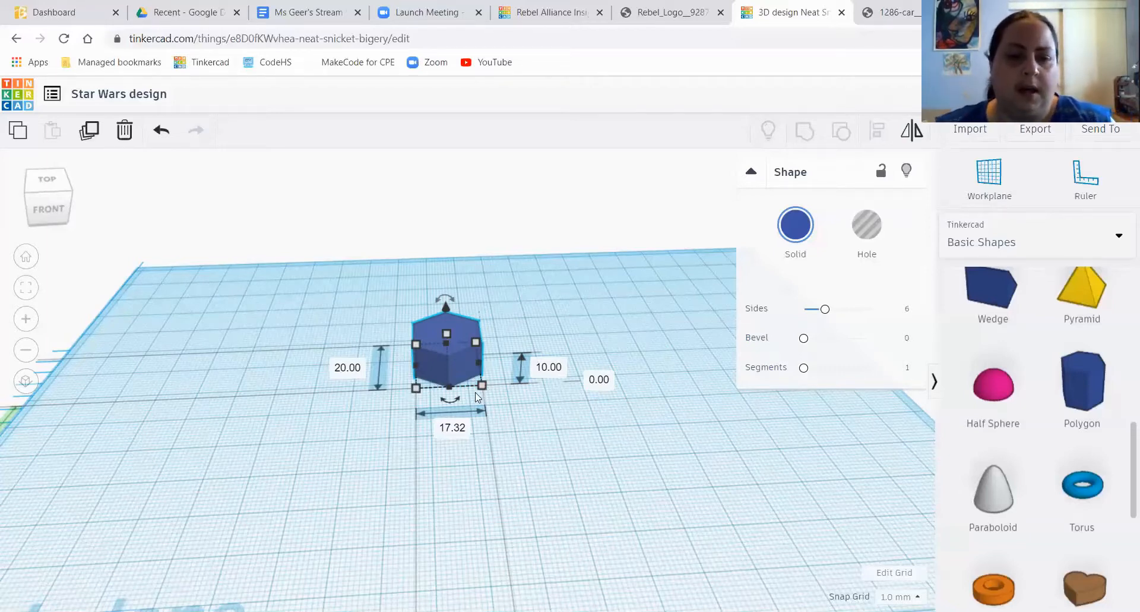
- Scale the hexagon proportionally to about 48 by 55 mm and move it to about 32 mm across and 64 mm up from the ruler's origin
left_click_drag(485, 389, 631, 468)
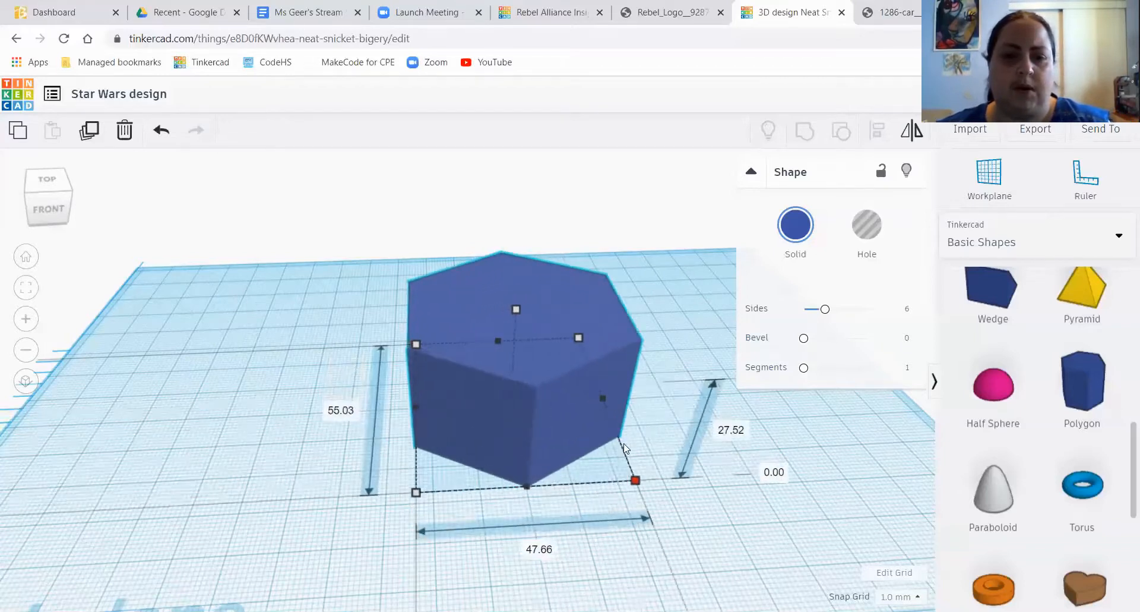
scroll(612, 463, "down", 4)
right_click_drag(611, 463, 606, 522)
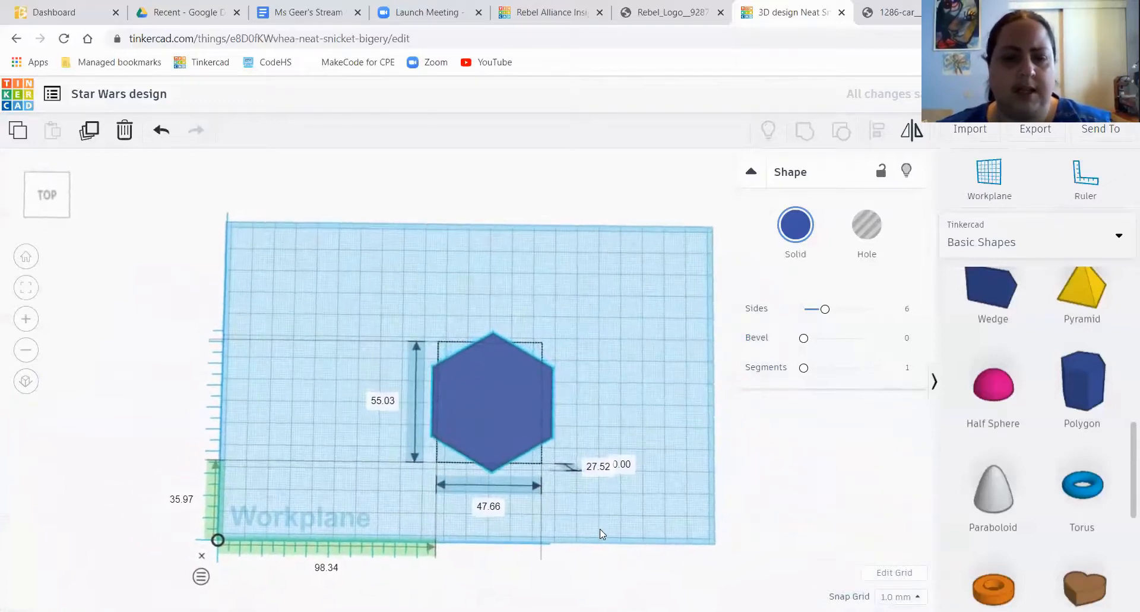
left_click_drag(516, 411, 356, 336)
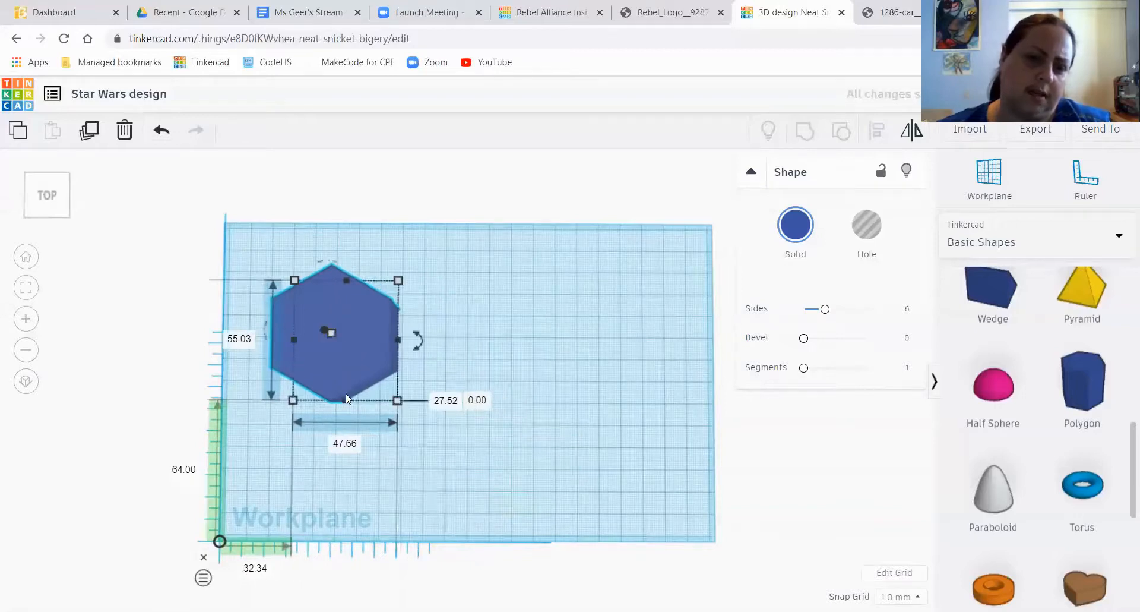
- Scale the hexagon proportionally to about 60 by 69 mm and set its height to 10 mm
right_click_drag(492, 475, 449, 397)
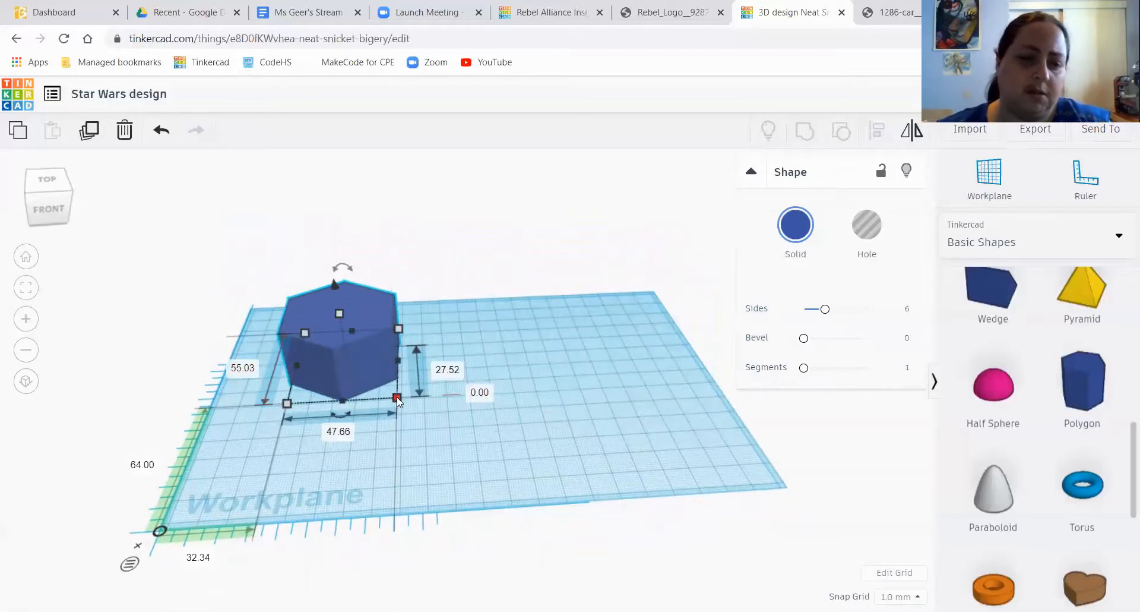
left_click_drag(397, 401, 425, 417)
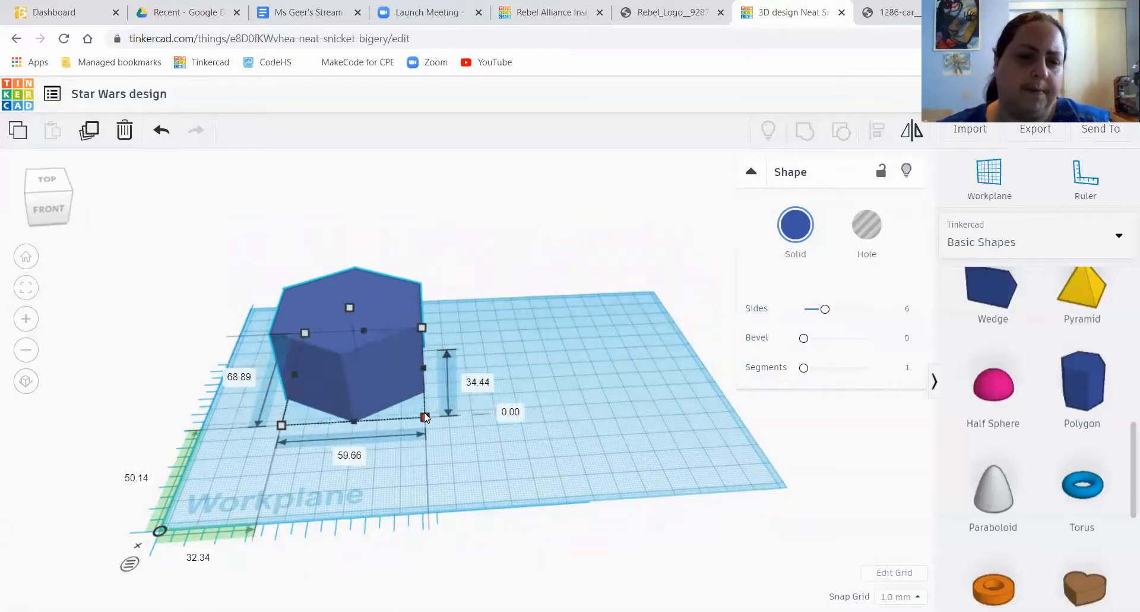
right_click_drag(426, 419, 479, 372)
left_click(478, 369)
type("1")
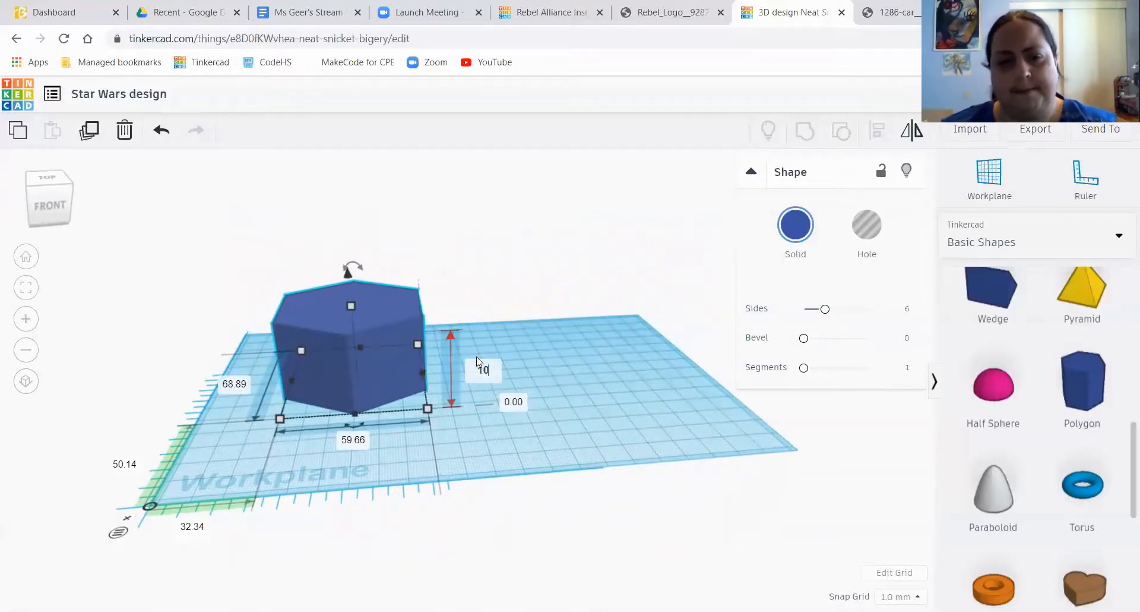
type("0")
key("Return")
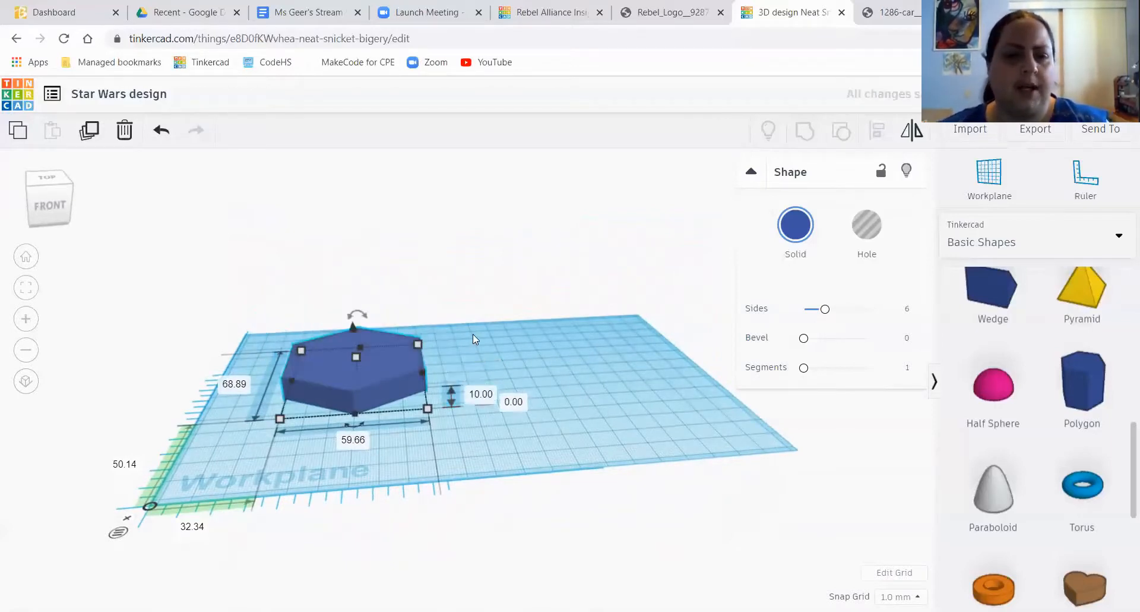
- Check the emblem reference image, return to the design and move the hexagon towards the middle of the workplane
left_click(472, 336)
right_click_drag(466, 343, 450, 400)
scroll(394, 384, "up", 5)
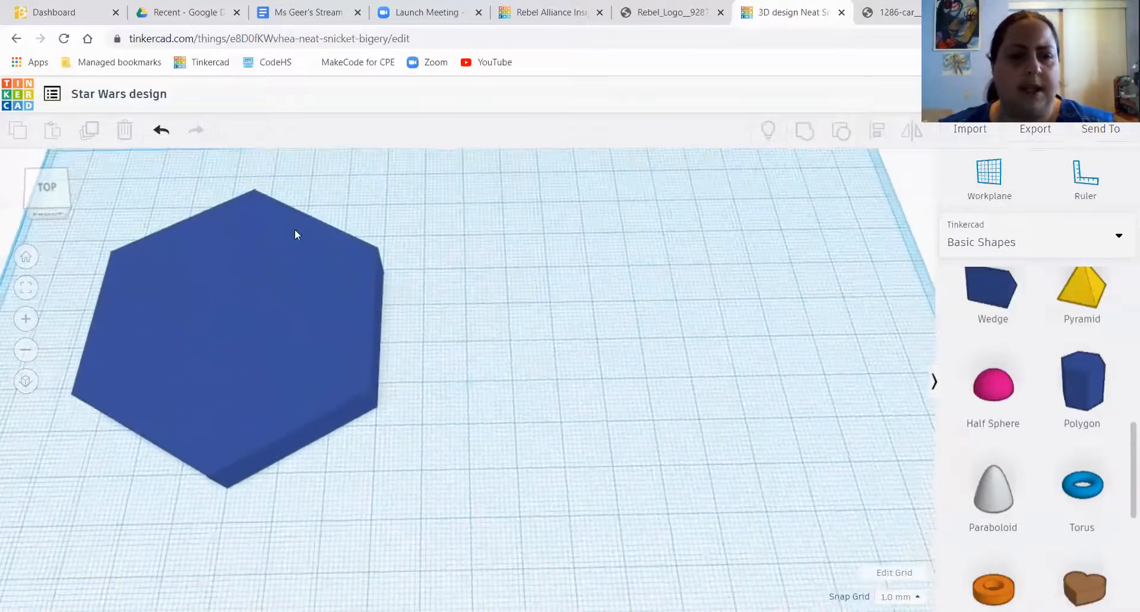
left_click(877, 13)
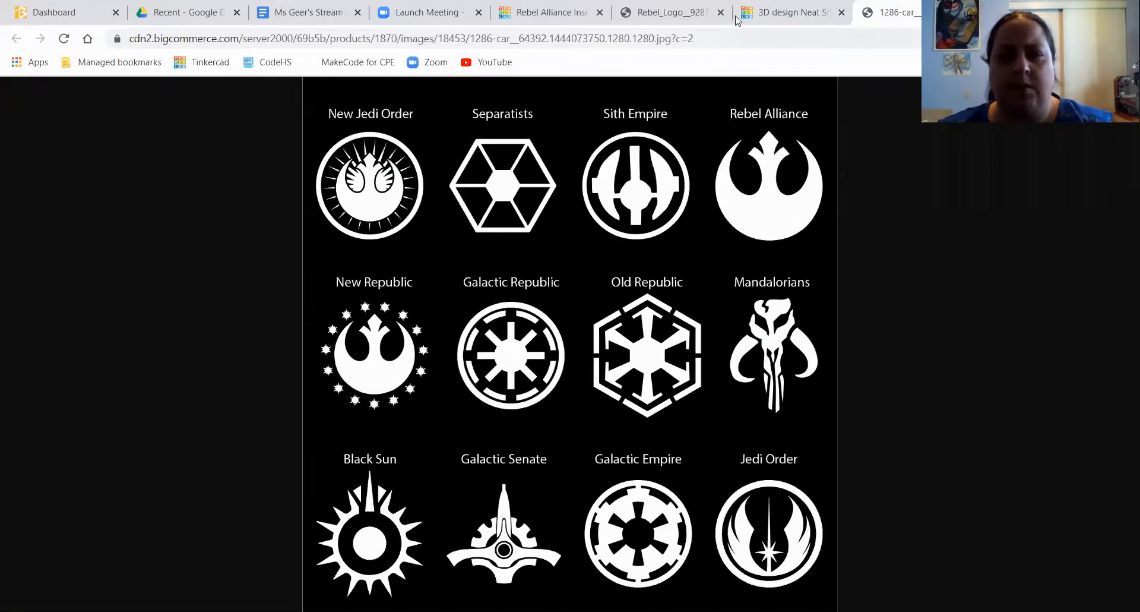
left_click(757, 8)
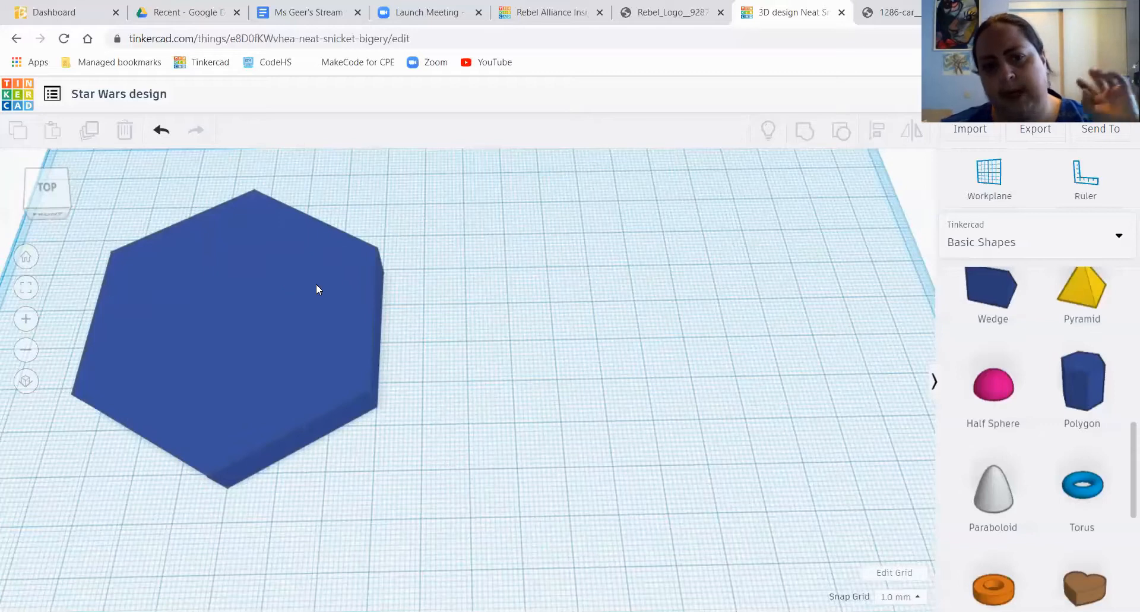
left_click_drag(317, 298, 480, 311)
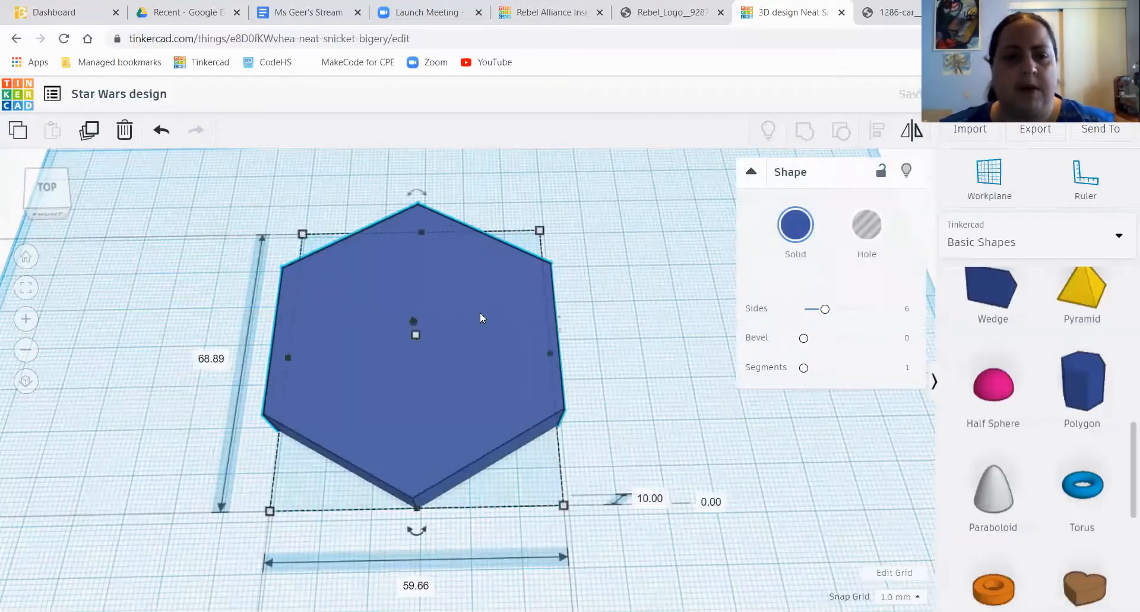
- Duplicate the hexagon in place and scale the copy proportionally to about 58 by 67 mm
left_click(418, 340)
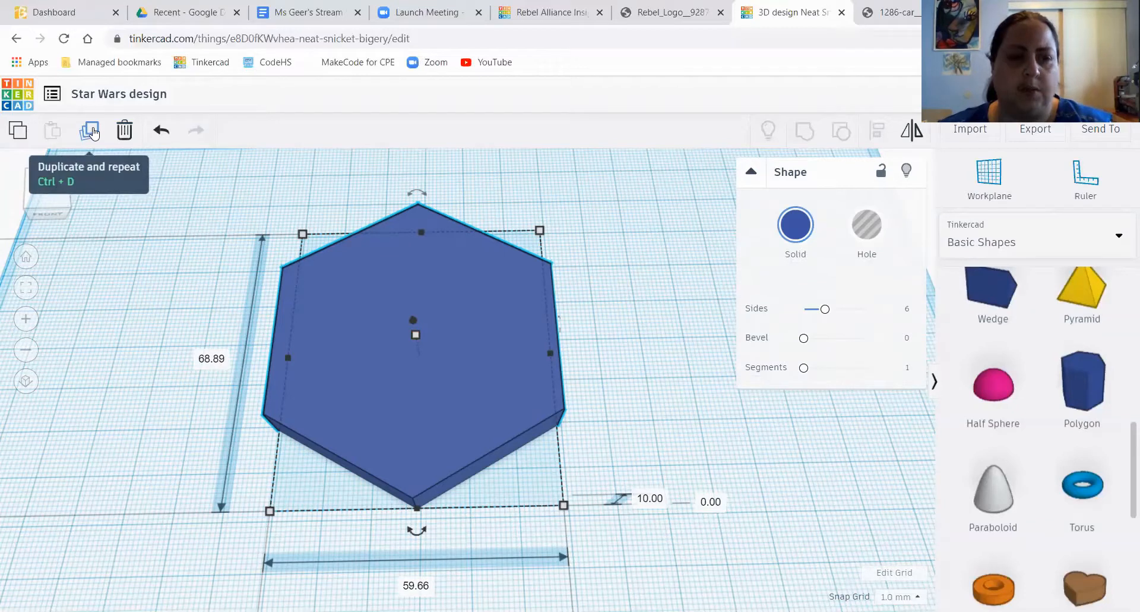
left_click(90, 131)
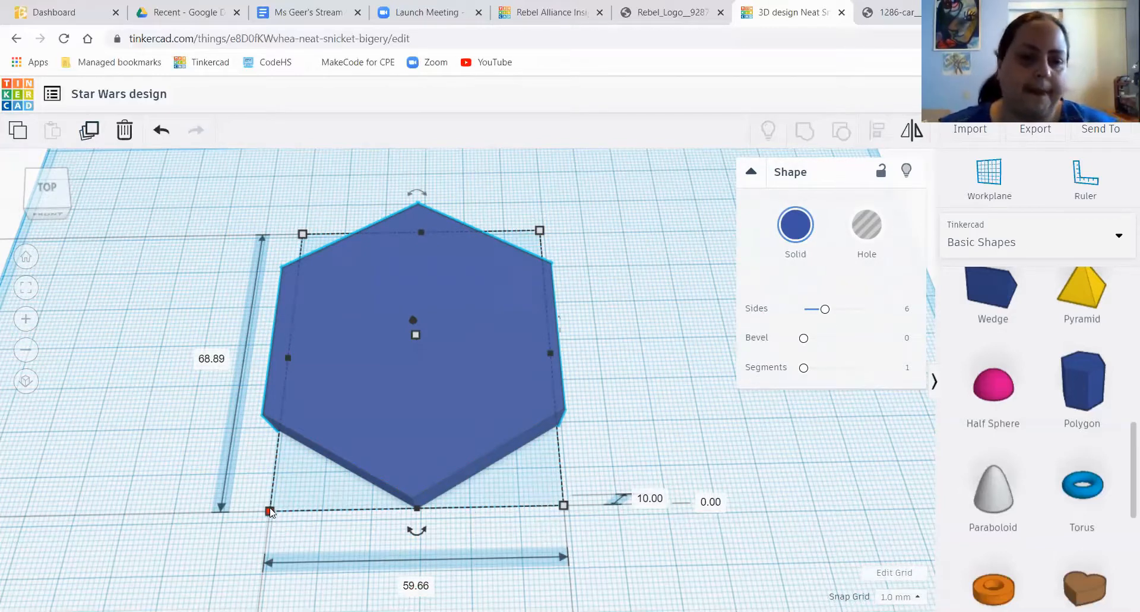
left_click_drag(271, 512, 281, 503, "shift")
- Raise the height of the smaller hexagon copy to 17 mm so it extends above the original
right_click_drag(639, 402, 613, 356)
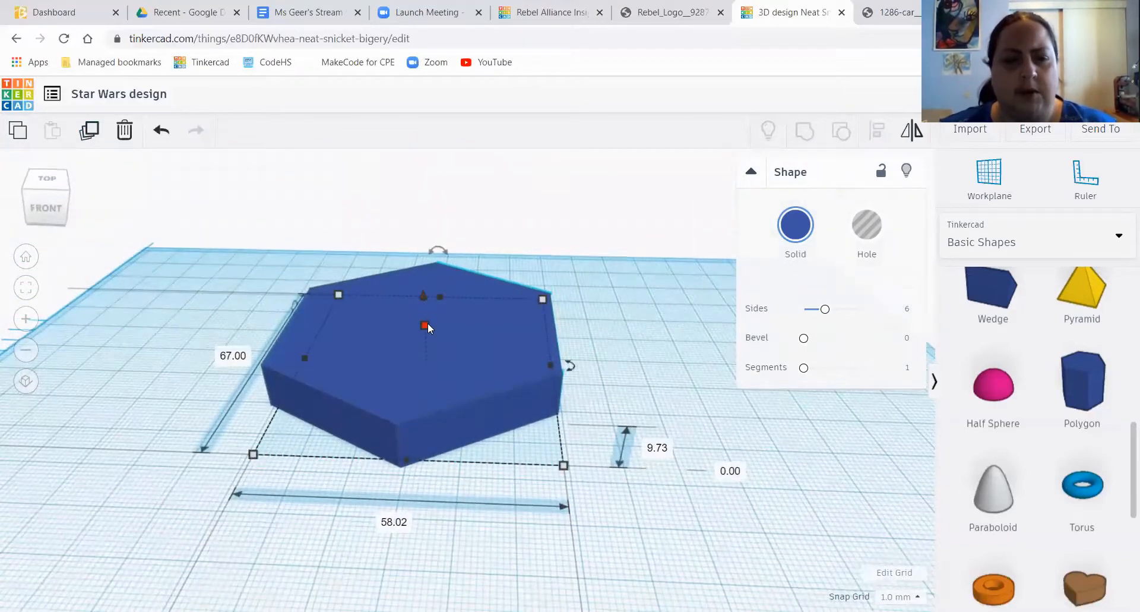
left_click_drag(426, 324, 427, 294)
right_click_drag(622, 349, 633, 368)
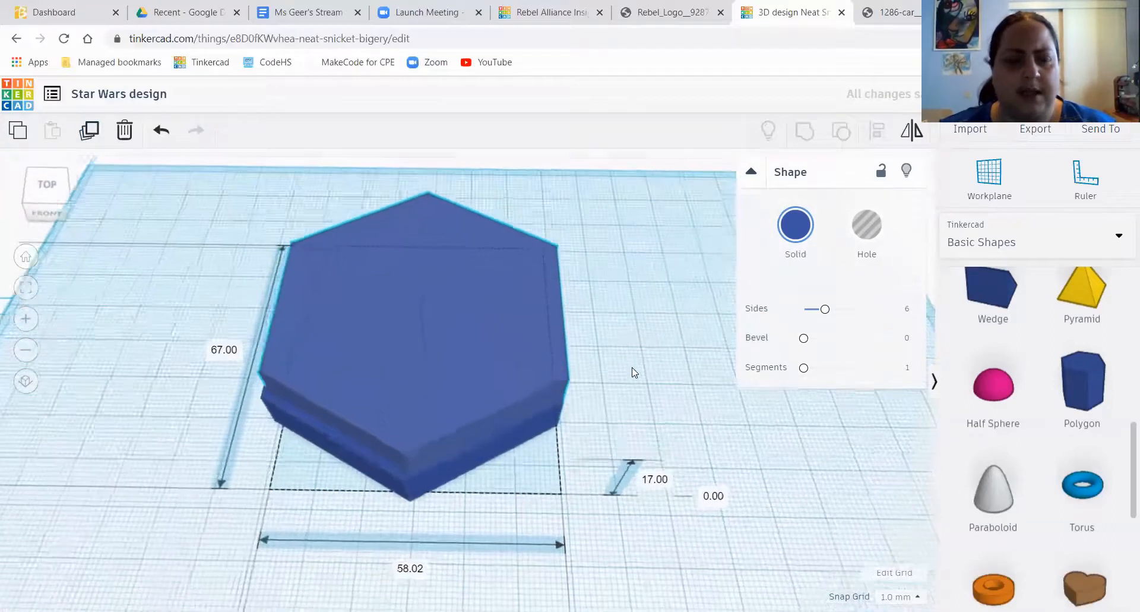
scroll(362, 478, "up", 3)
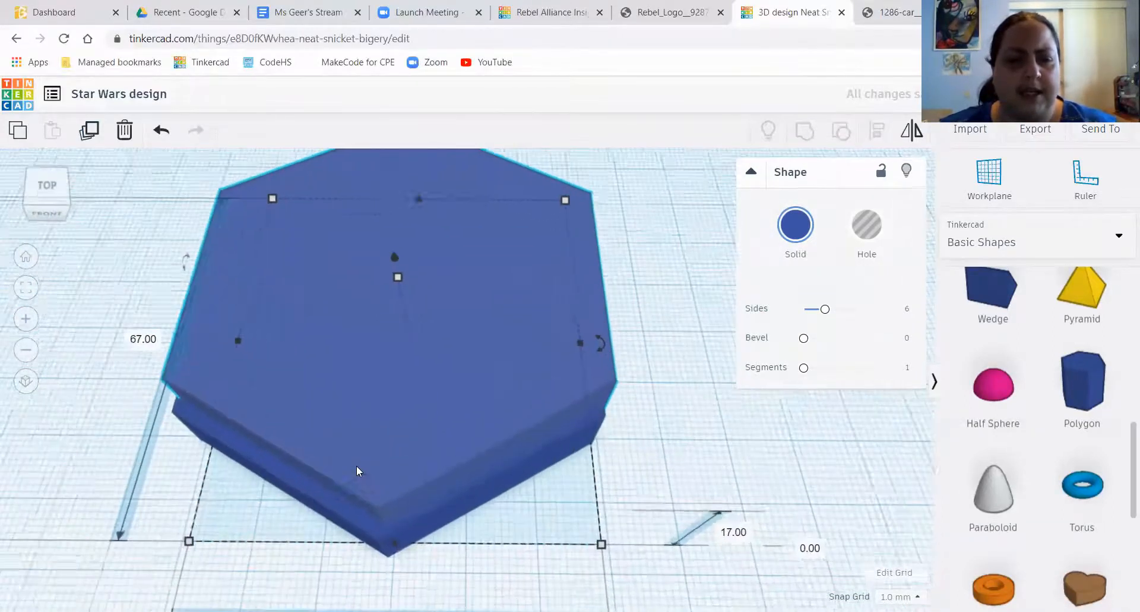
- Select both hexagons and align their centres across the width and depth
right_click_drag(555, 452, 665, 509)
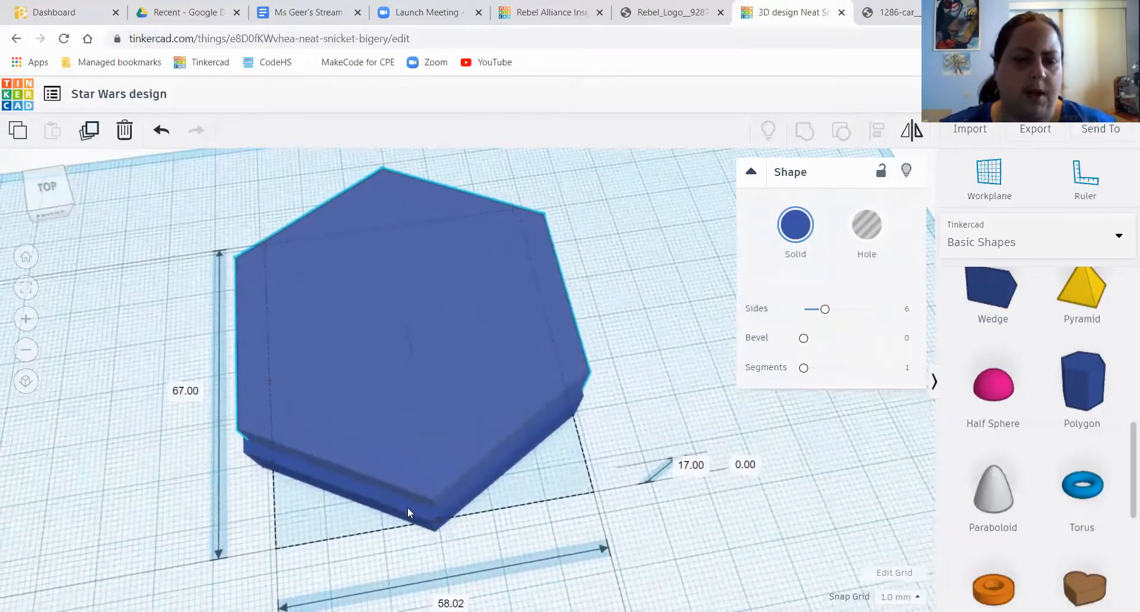
left_click(407, 507, "shift")
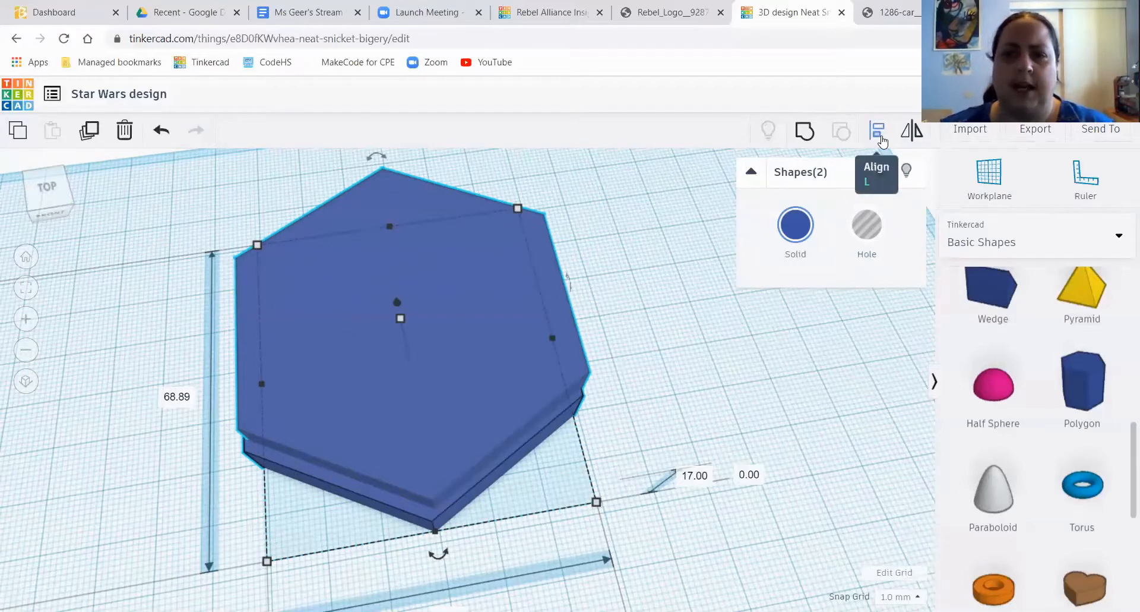
left_click(880, 136)
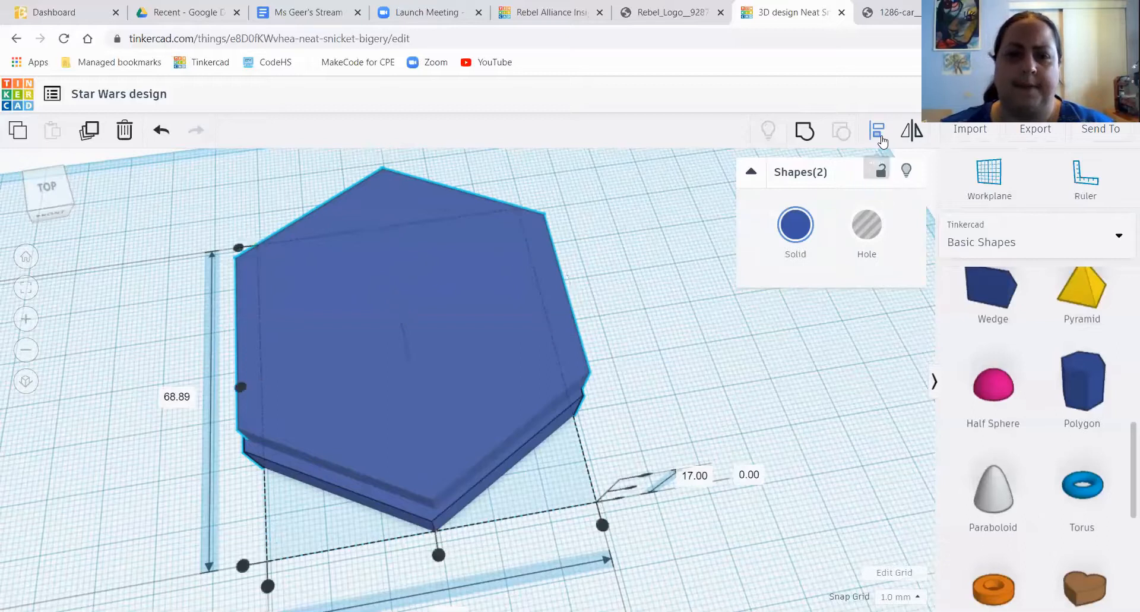
left_click(438, 552)
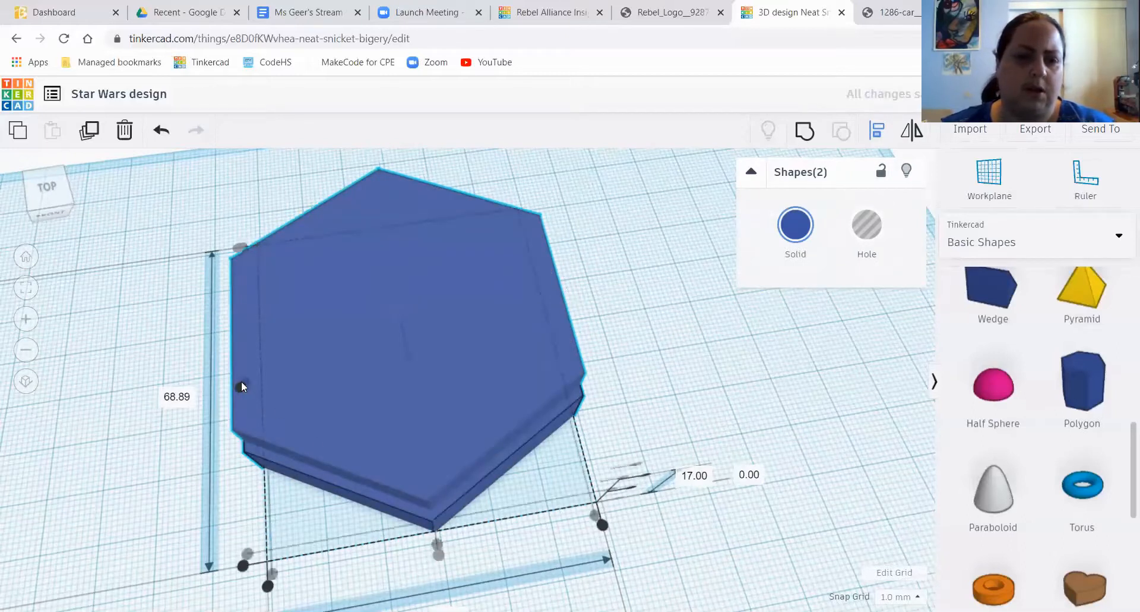
left_click(241, 386)
right_click_drag(204, 402, 271, 514)
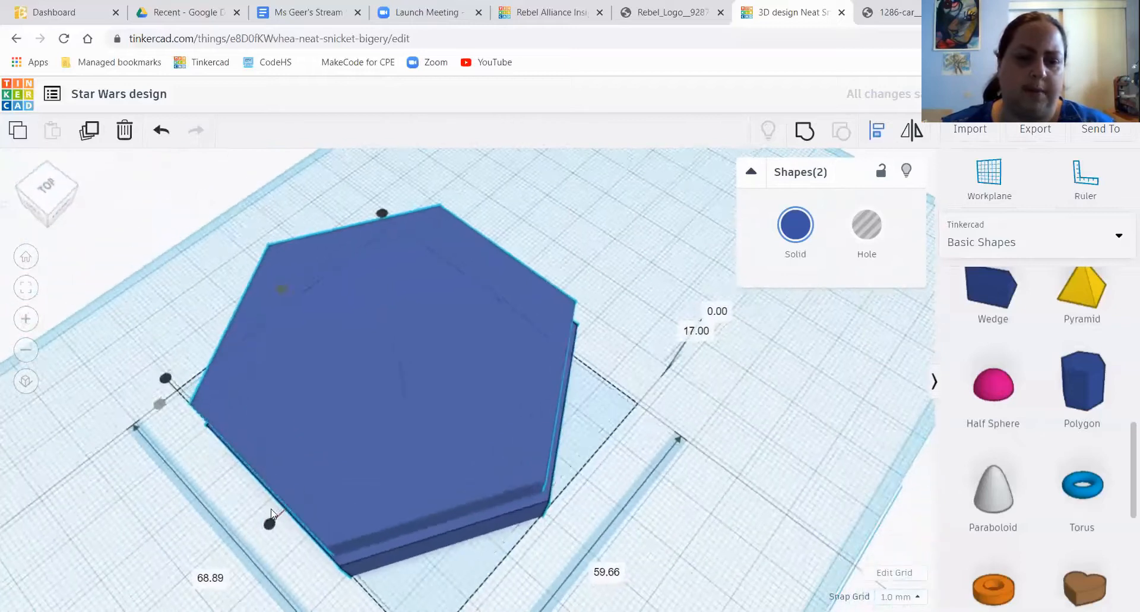
left_click(270, 522)
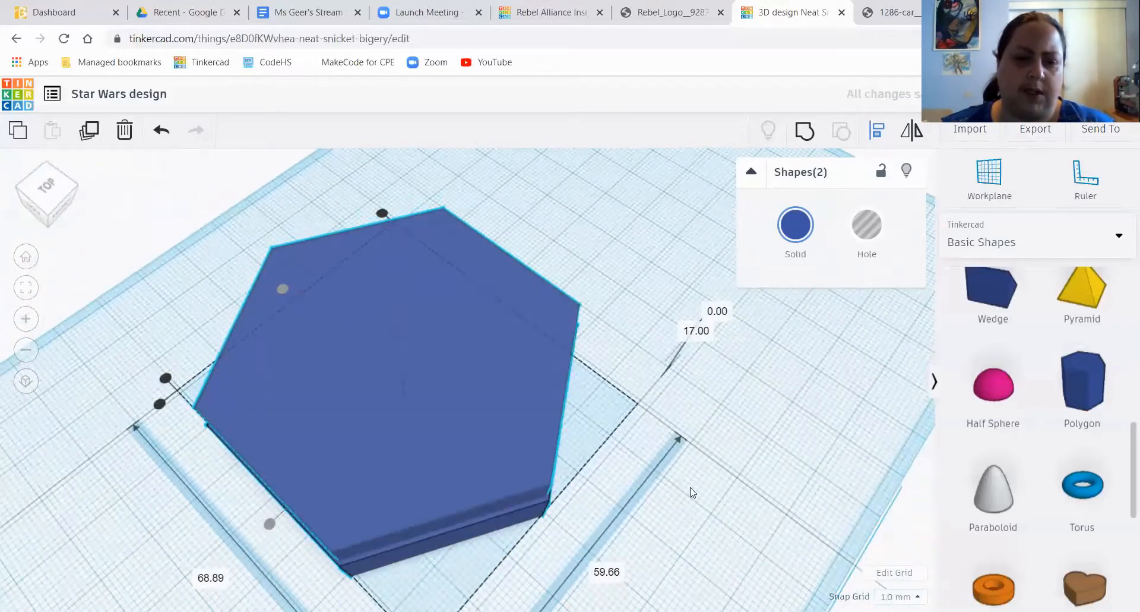
left_click(691, 491)
- Turn the taller inner hexagon into a hole and group it with the outer one to cut a hollow frame
right_click_drag(694, 500, 643, 484)
scroll(553, 501, "up", 4)
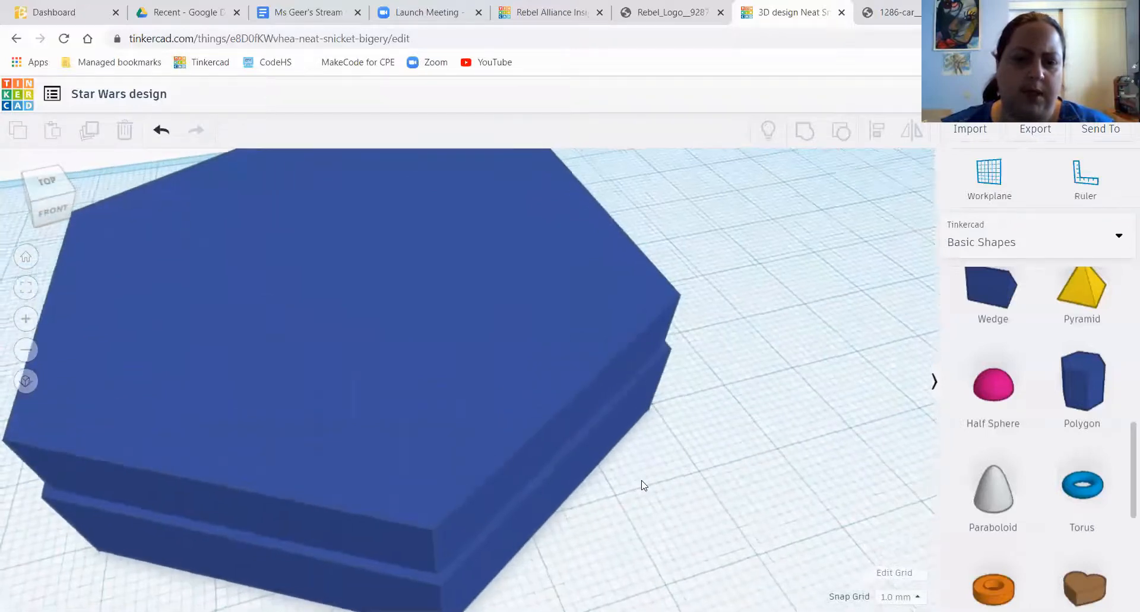
scroll(642, 485, "down", 5)
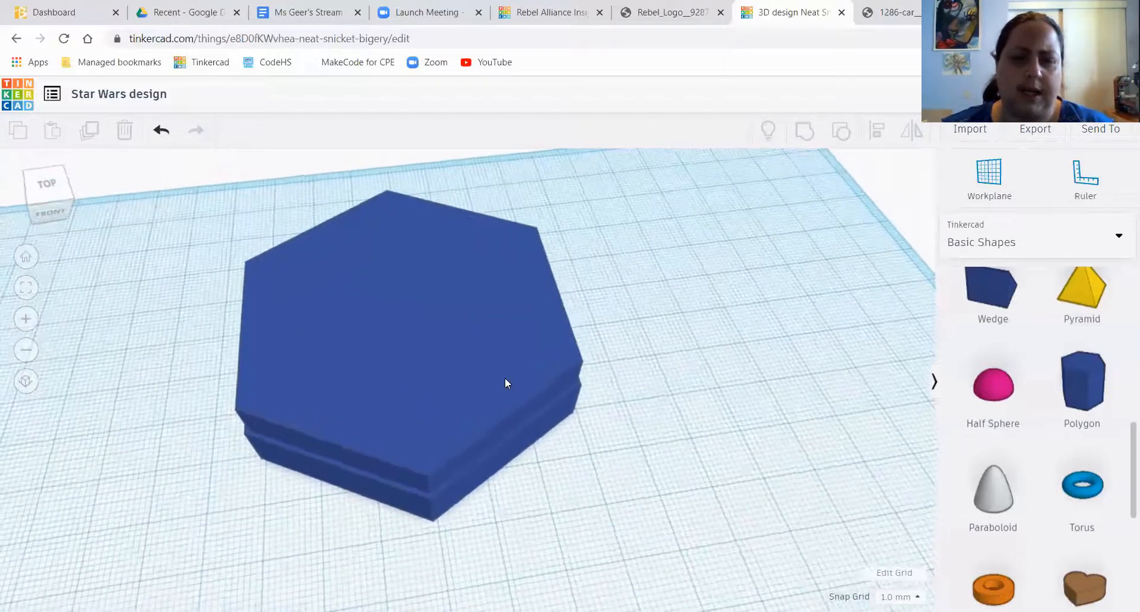
left_click(505, 382)
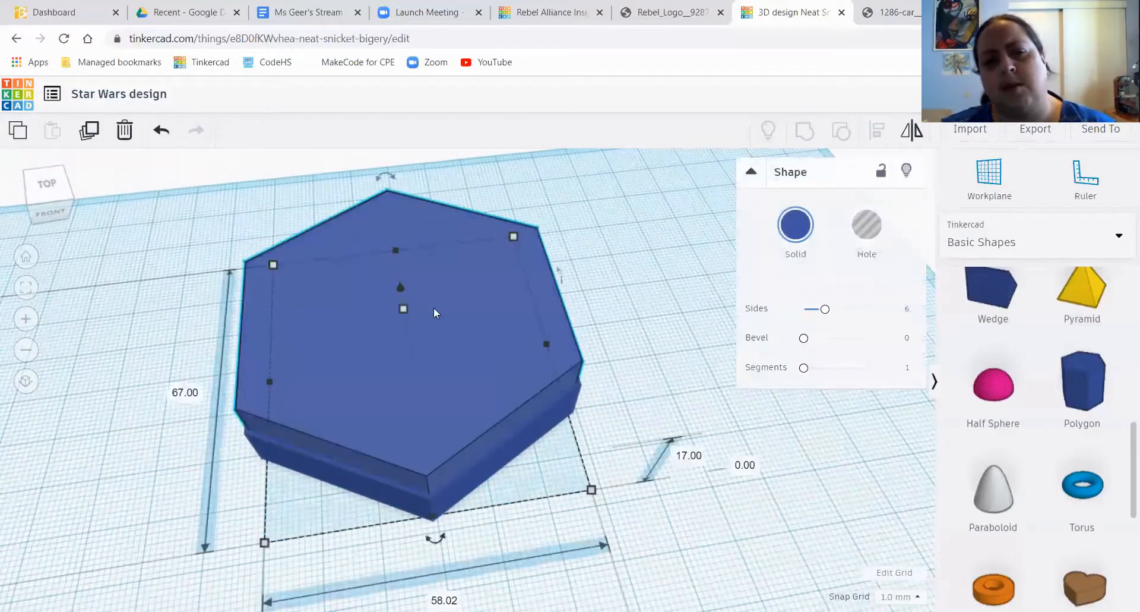
left_click(866, 225)
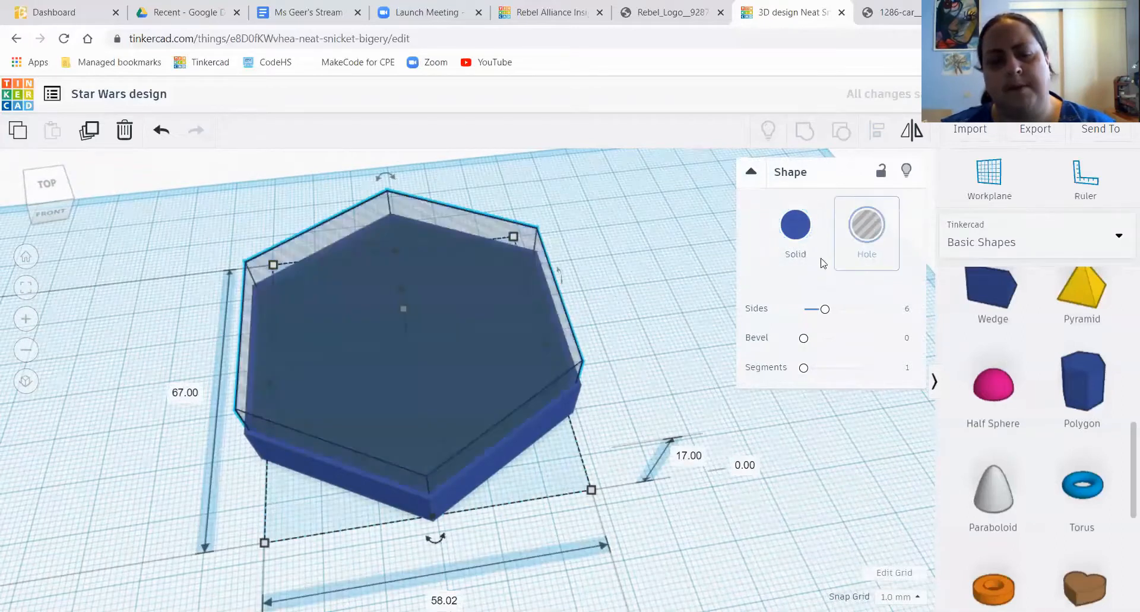
left_click(547, 429, "shift")
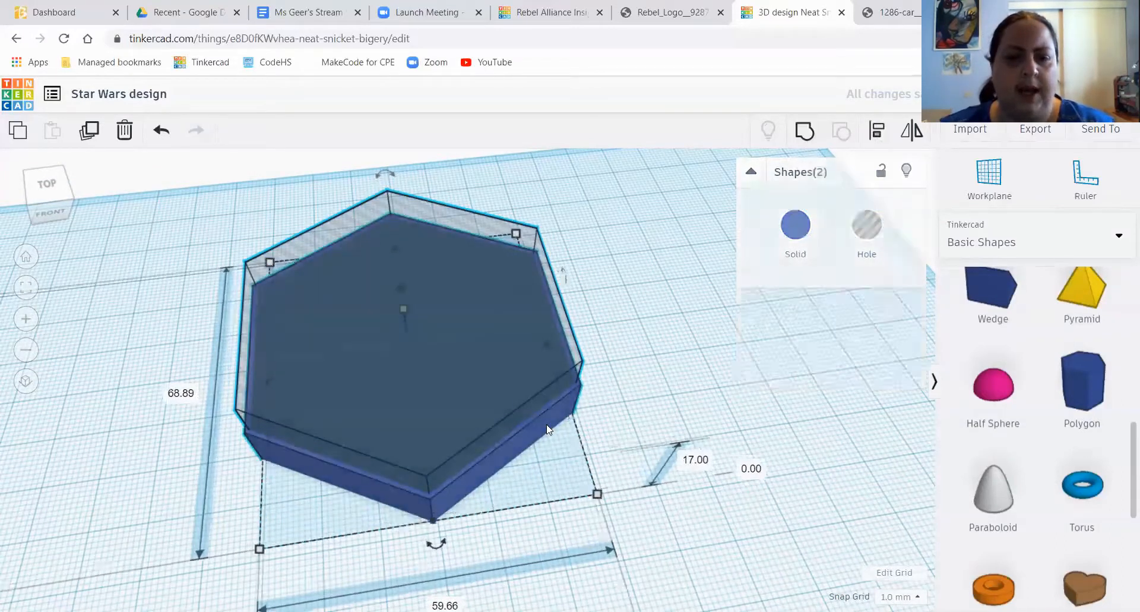
left_click(805, 133)
left_click(640, 253)
right_click_drag(636, 254, 583, 334)
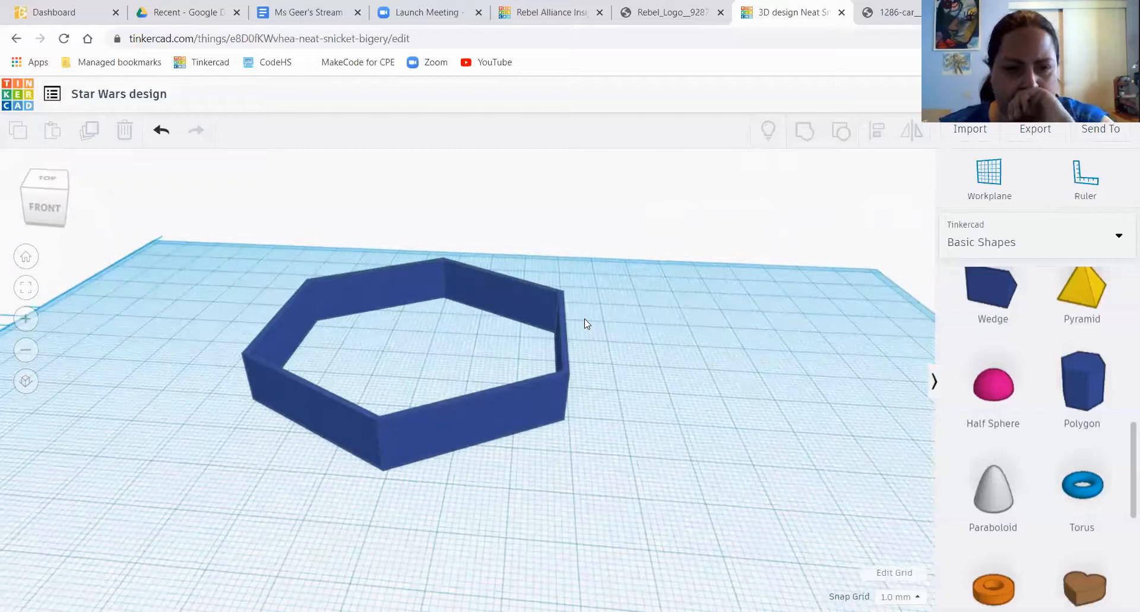
- Check the Separatists emblem in the reference image and place a solid box beside the hexagon frame in the design
left_click(895, 18)
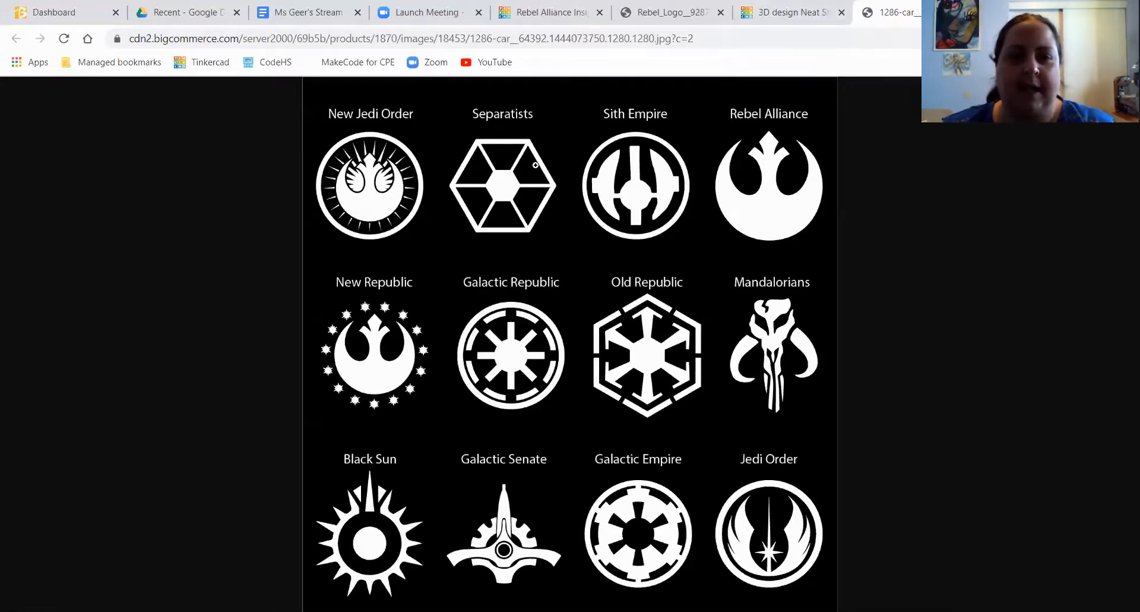
left_click(775, 12)
right_click_drag(730, 248, 739, 359)
scroll(1051, 364, "up", 5)
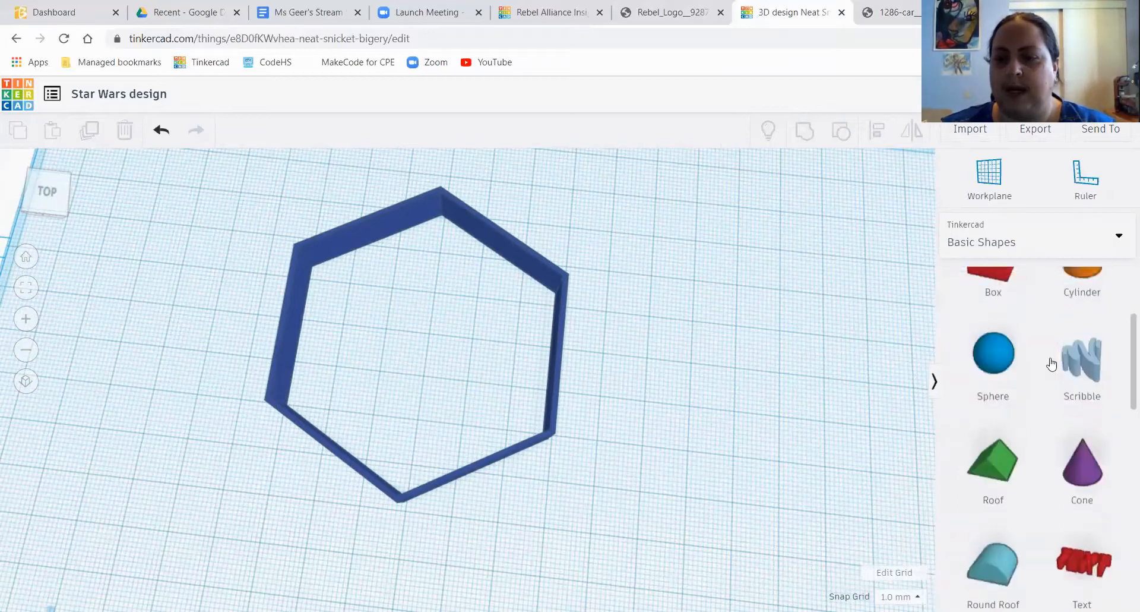
left_click_drag(1010, 425, 642, 401)
scroll(713, 487, "down", 2)
- Rotate the hexagon frame 30° on the workplane so it has flat front and back edges
right_click_drag(712, 486, 509, 460)
left_click(501, 441)
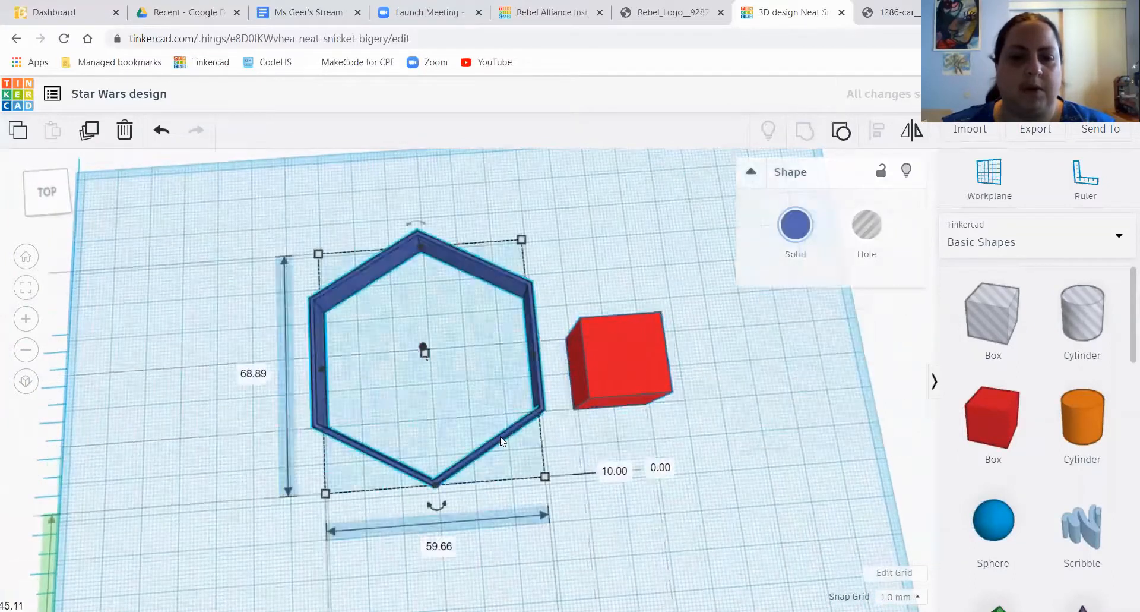
left_click_drag(438, 504, 342, 551)
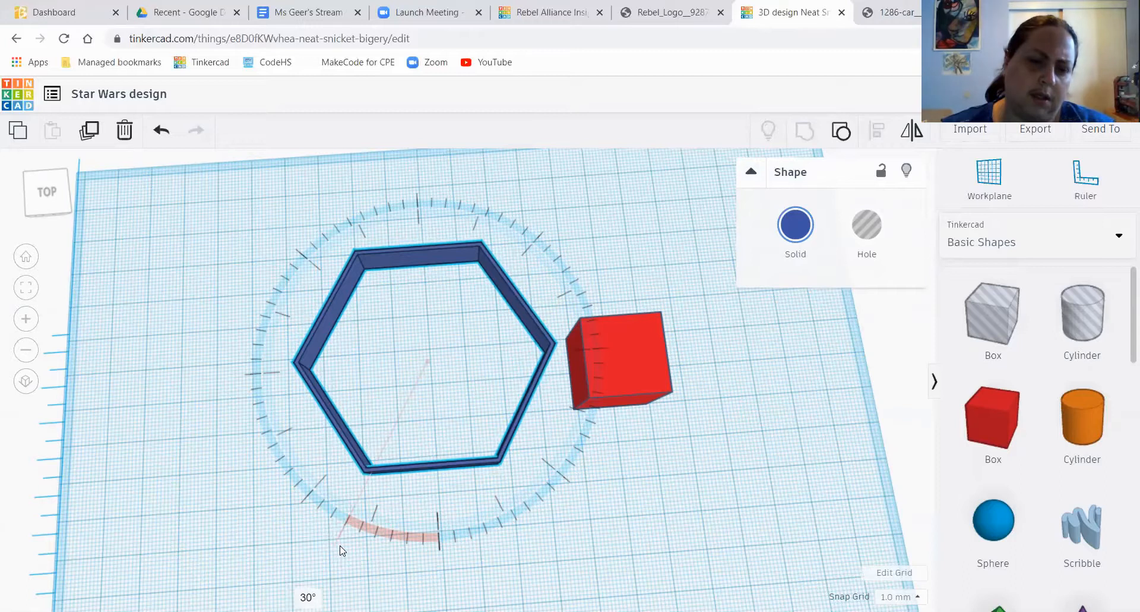
left_click_drag(341, 546, 340, 546)
left_click(624, 484)
right_click_drag(624, 485, 584, 525)
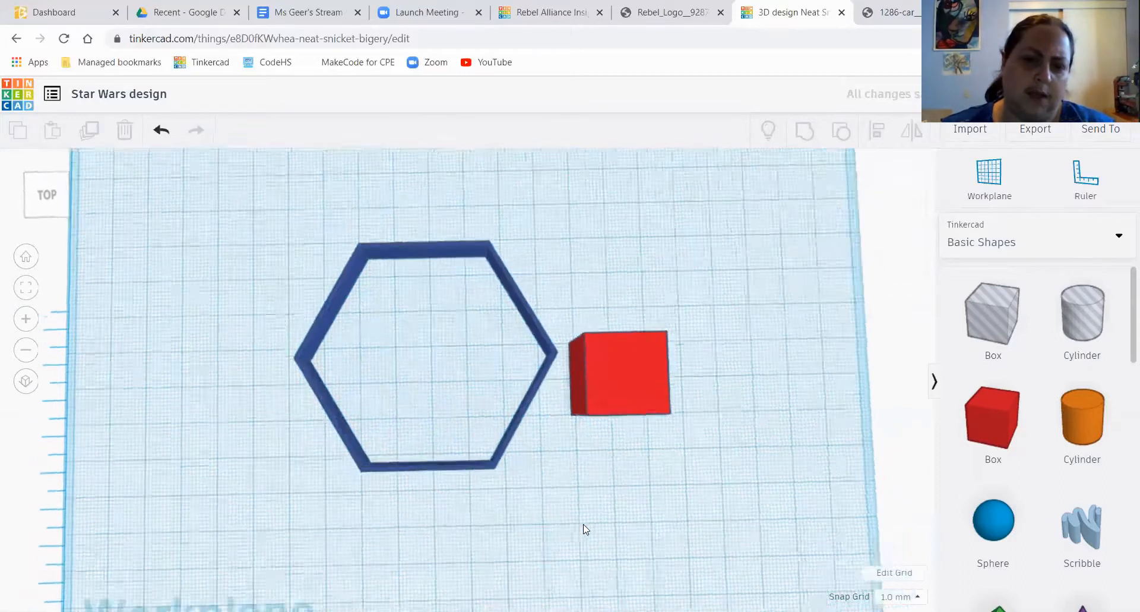
- Resize the box into a bar 92 mm long and 5 mm deep that spans the hexagon frame from corner to corner
scroll(493, 475, "up", 5)
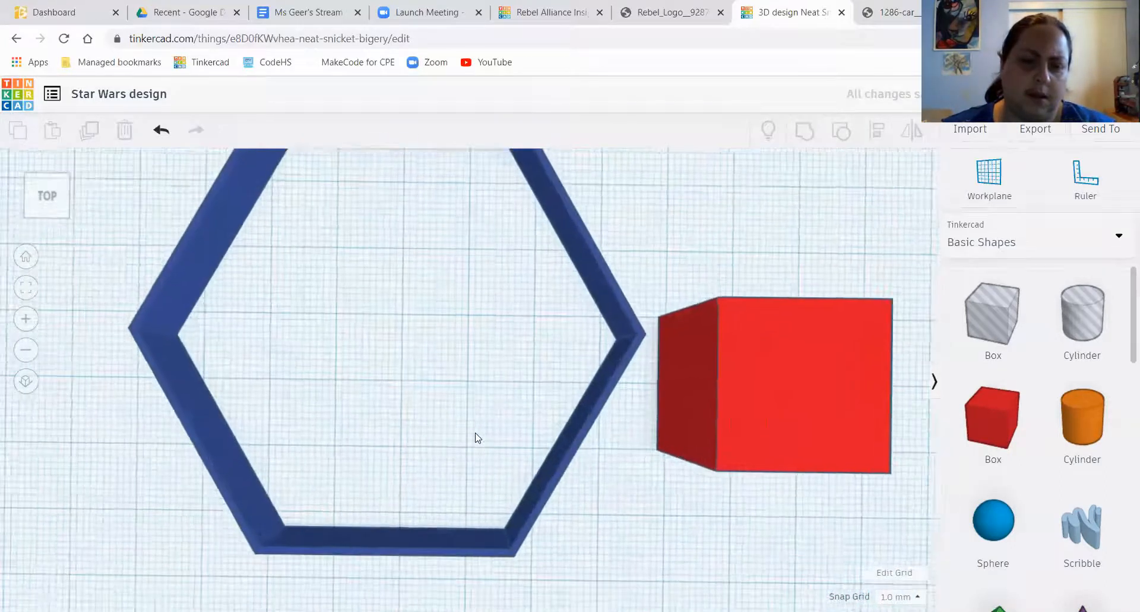
right_click_drag(484, 421, 485, 490)
scroll(468, 376, "down", 3)
right_click_drag(468, 376, 464, 440)
scroll(465, 435, "up", 2)
scroll(466, 434, "down", 3)
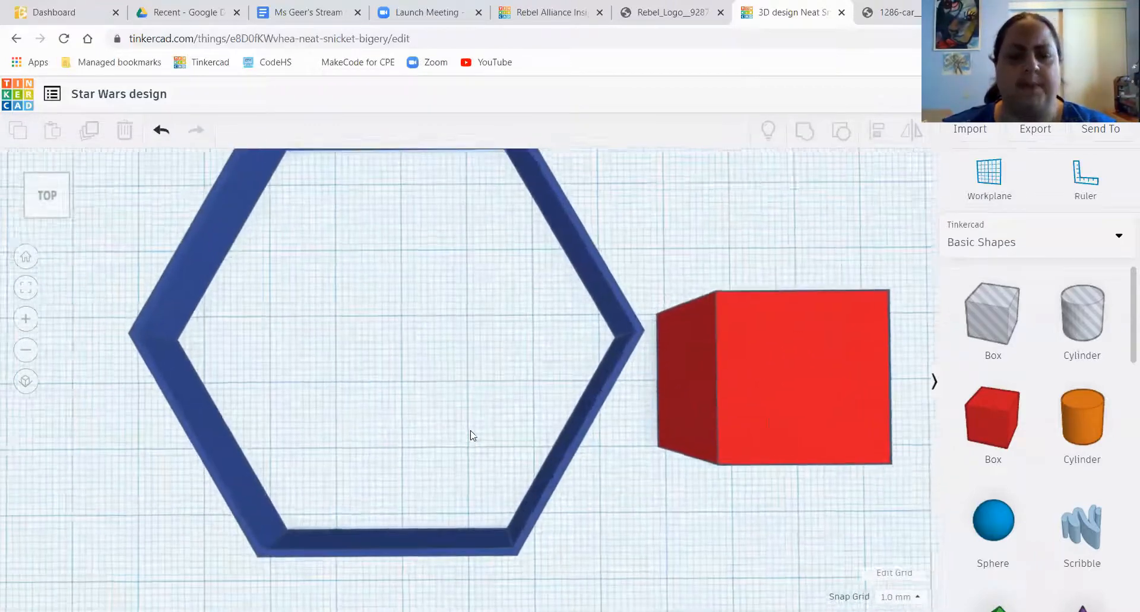
scroll(544, 498, "down", 3)
scroll(547, 490, "up", 2)
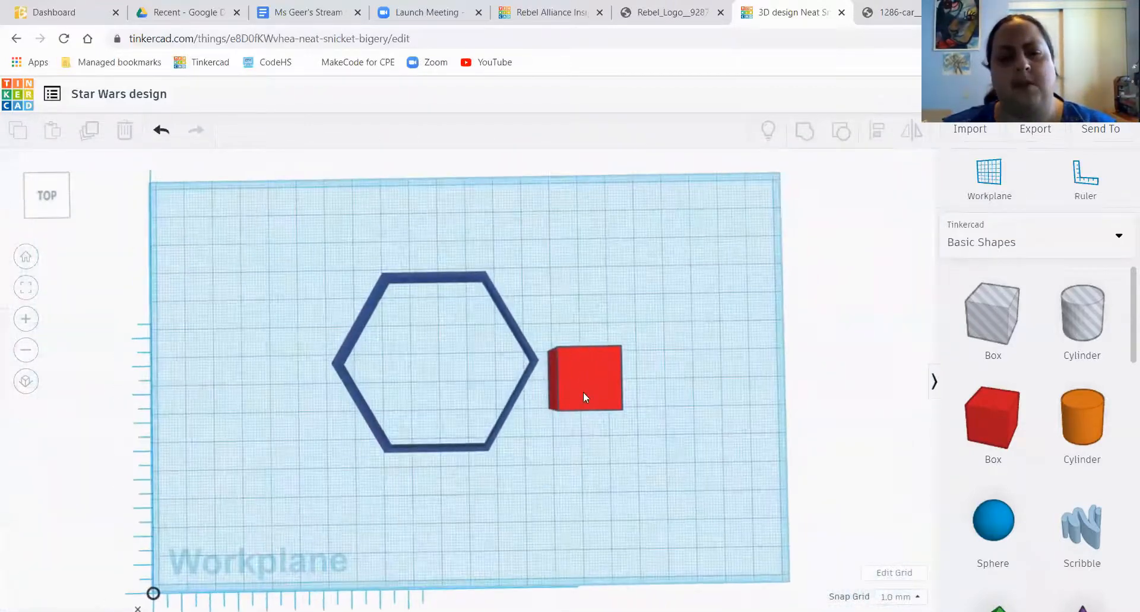
left_click(583, 390)
left_click_drag(549, 409, 341, 369)
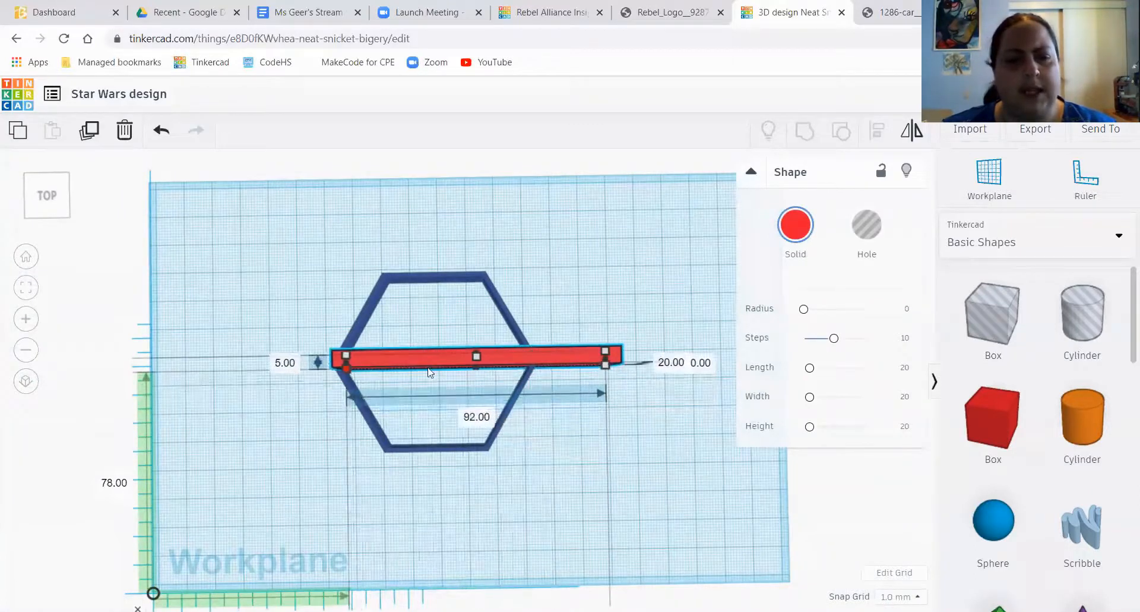
- Set the red bar's height to 10 mm to match the hexagon frame
right_click_drag(571, 386, 559, 323)
right_click_drag(633, 415, 719, 435)
left_click(696, 307)
type("10")
key("Return")
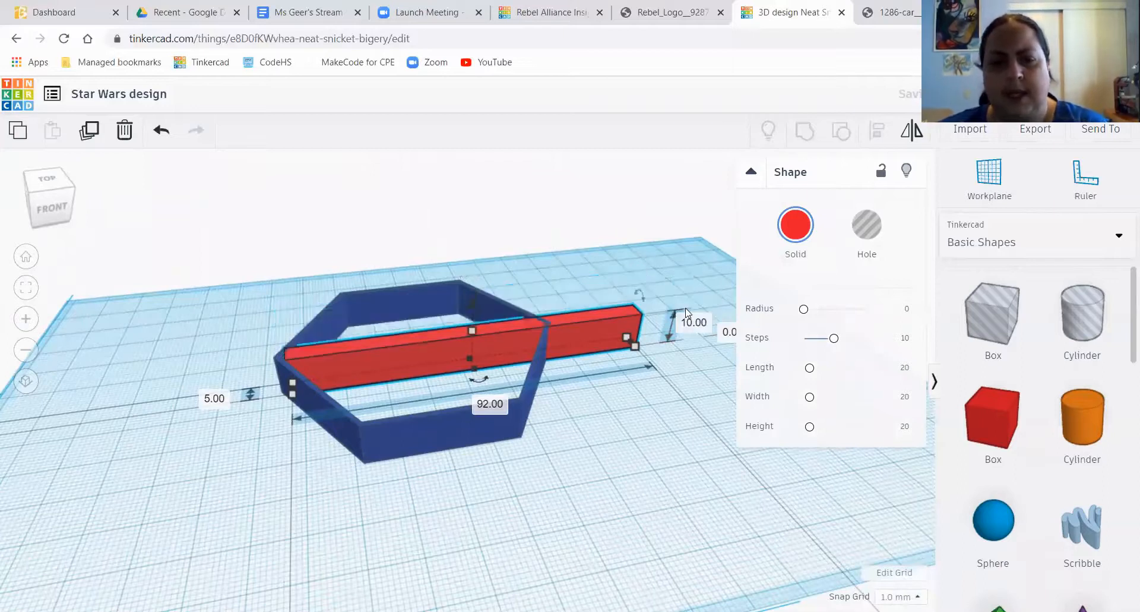
- Thin the red bar to a depth of 2 mm and nudge it into line with the hexagon frame's left corner
right_click_drag(578, 390, 582, 458)
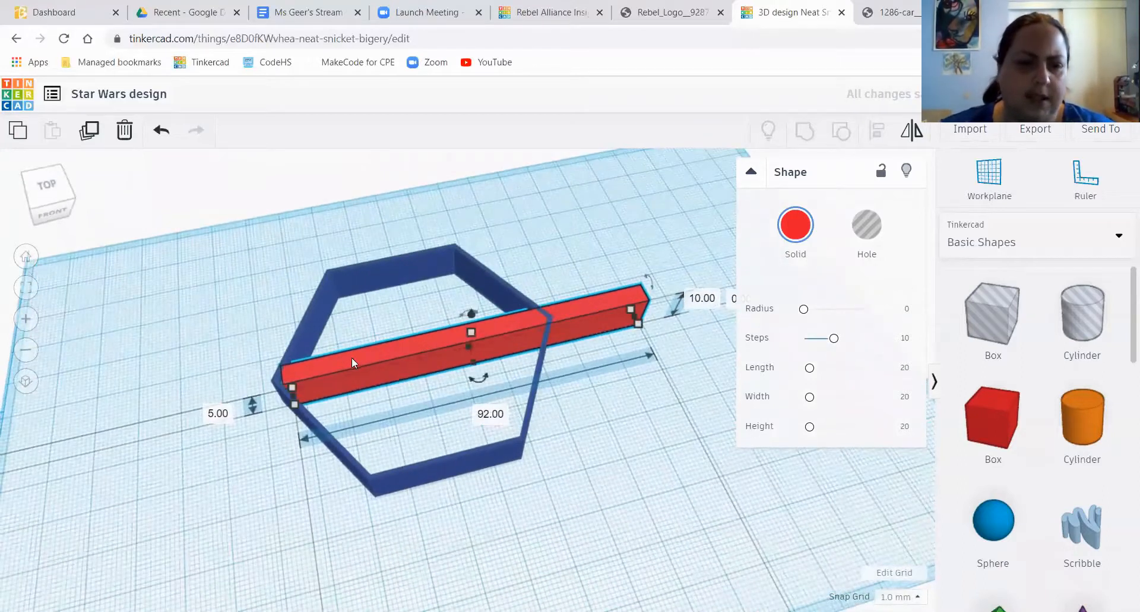
left_click(217, 414)
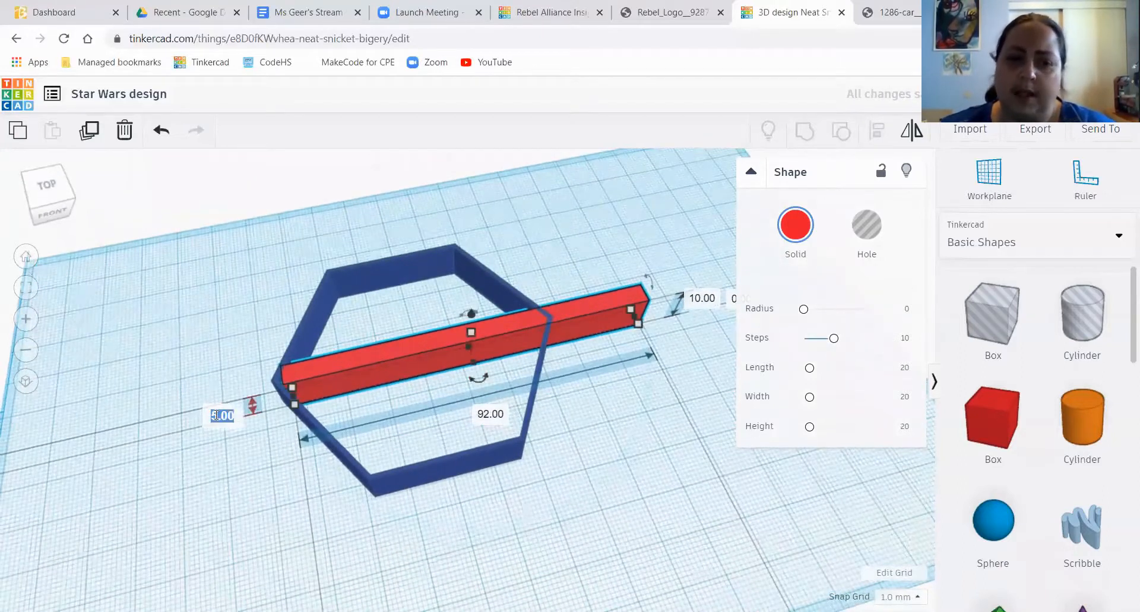
type("3")
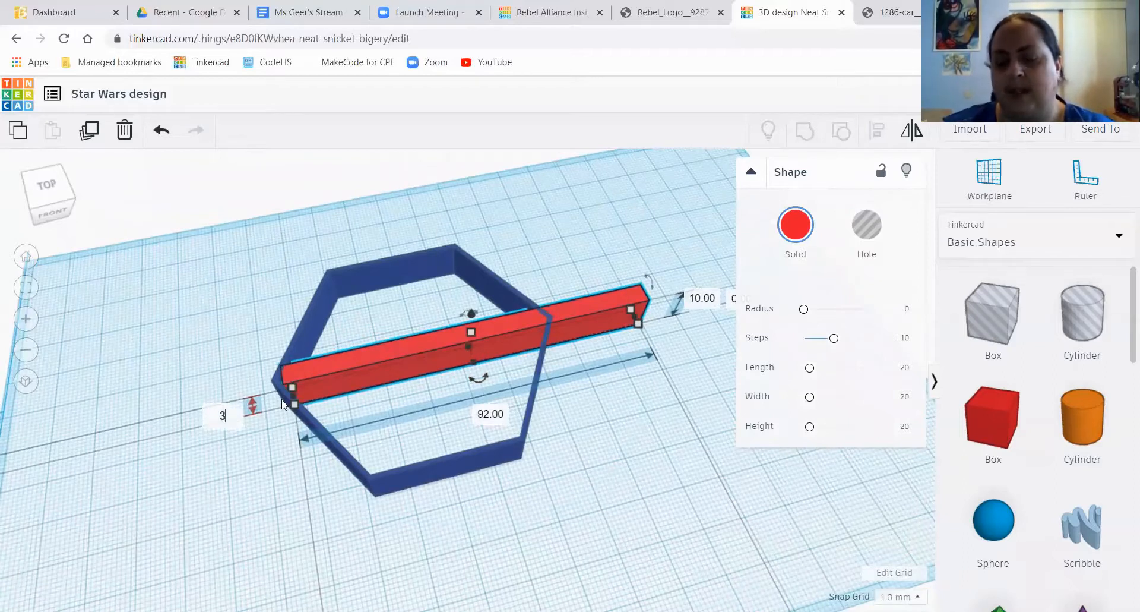
key("Return")
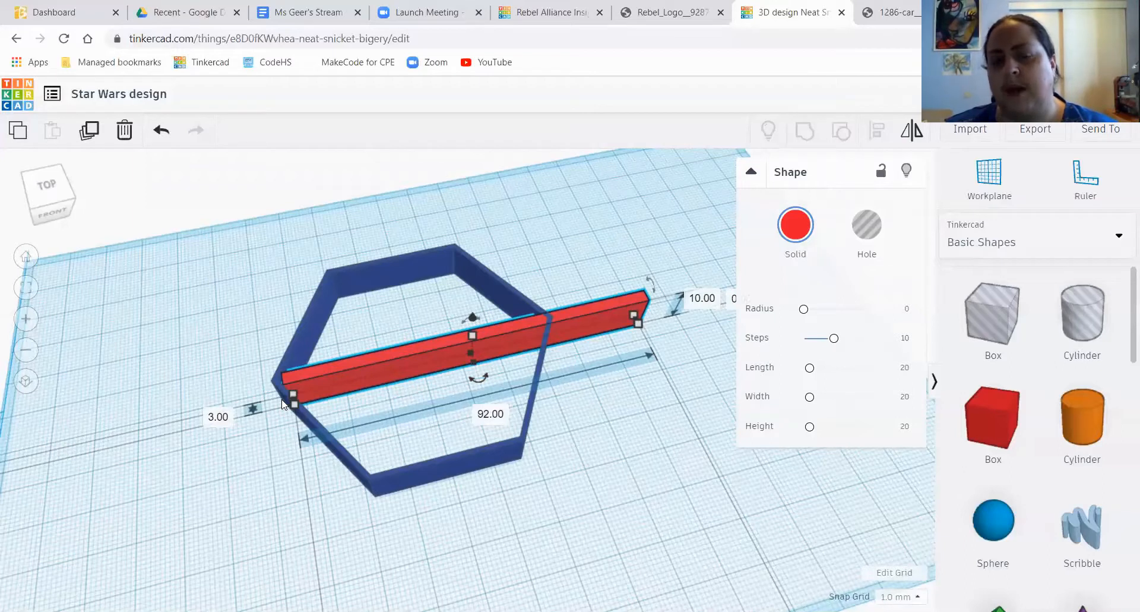
left_click(226, 415)
type("2")
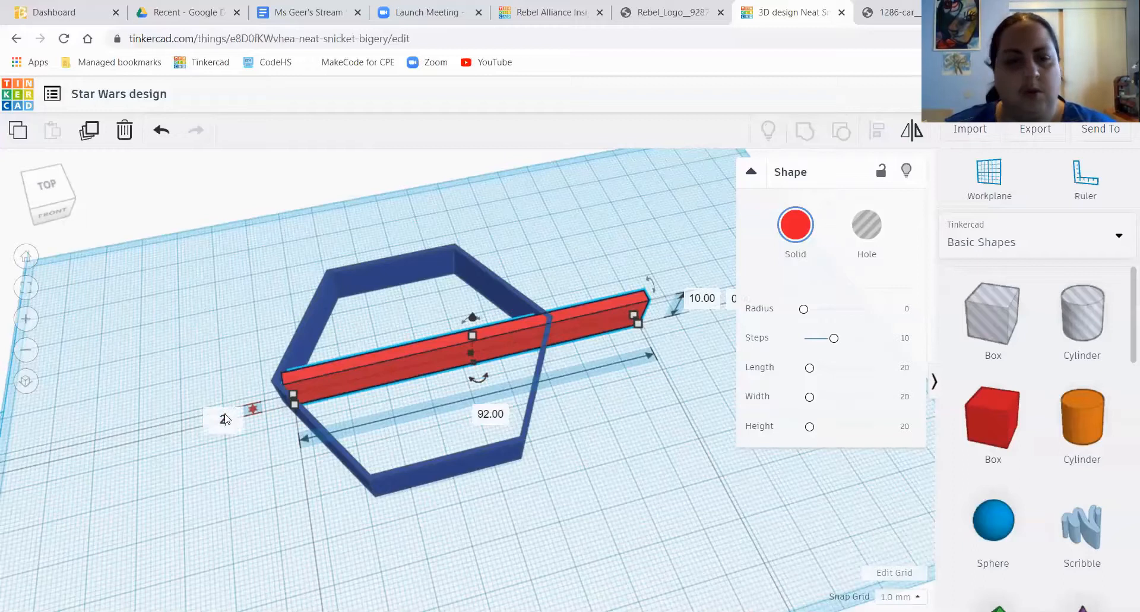
key("Return")
left_click_drag(412, 368, 406, 368)
- Check the hexagon frame's corner-to-corner width and shorten the red bar to 68 mm to fit it
right_click_drag(662, 381, 515, 445)
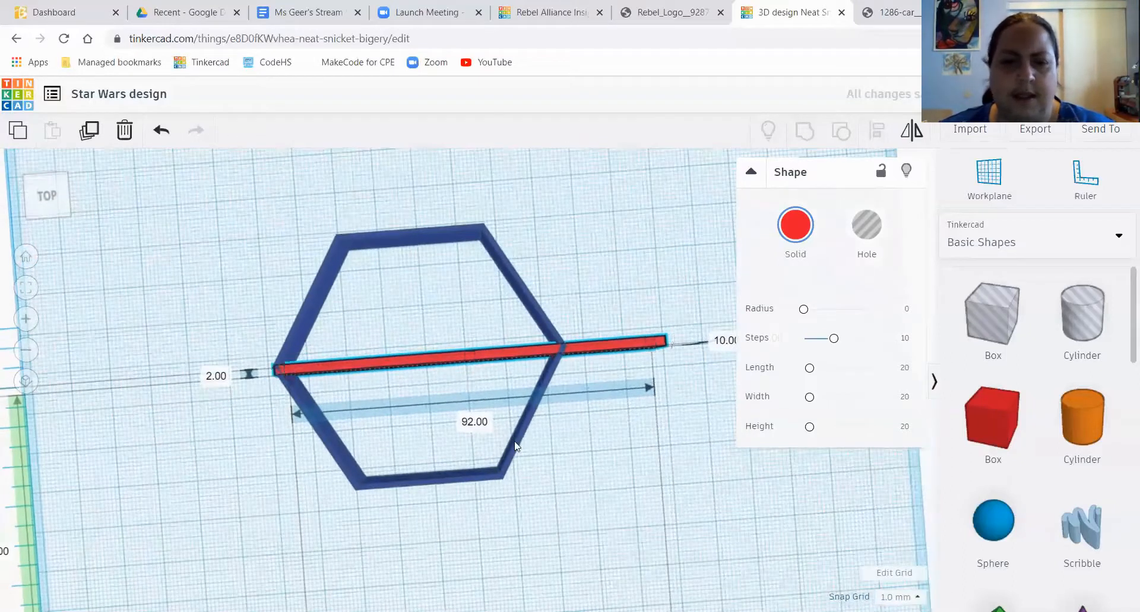
left_click(515, 445)
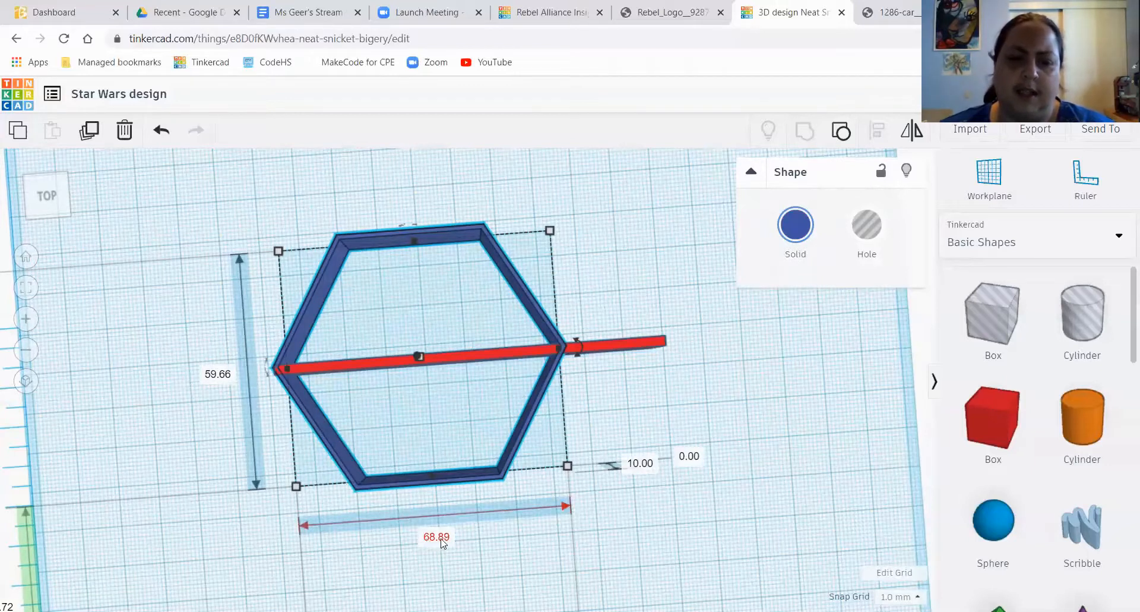
left_click(615, 348)
left_click(464, 423)
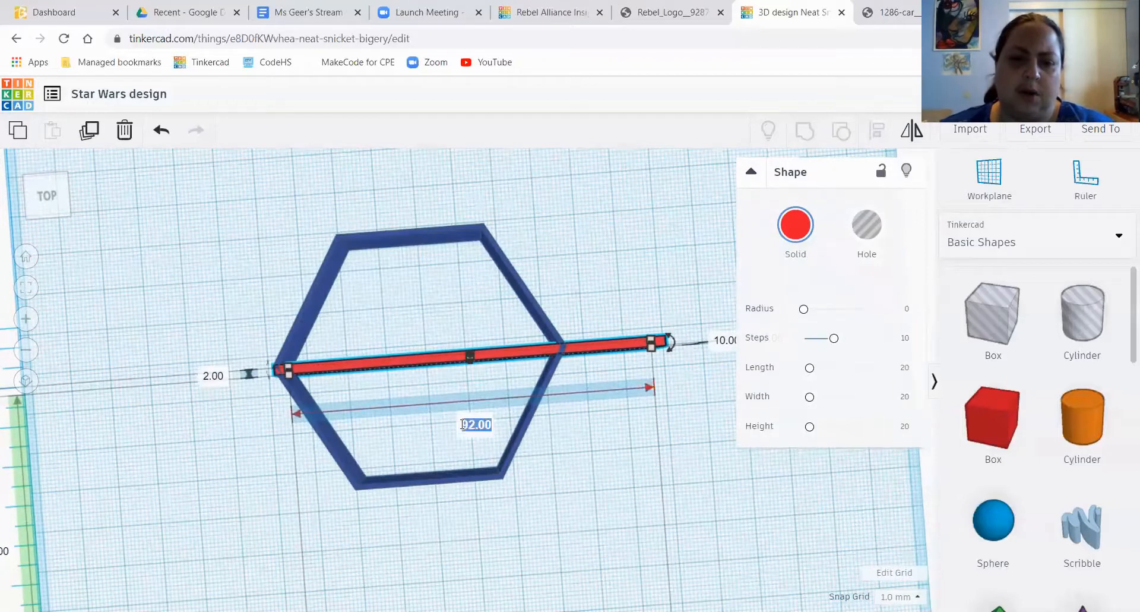
type("68.")
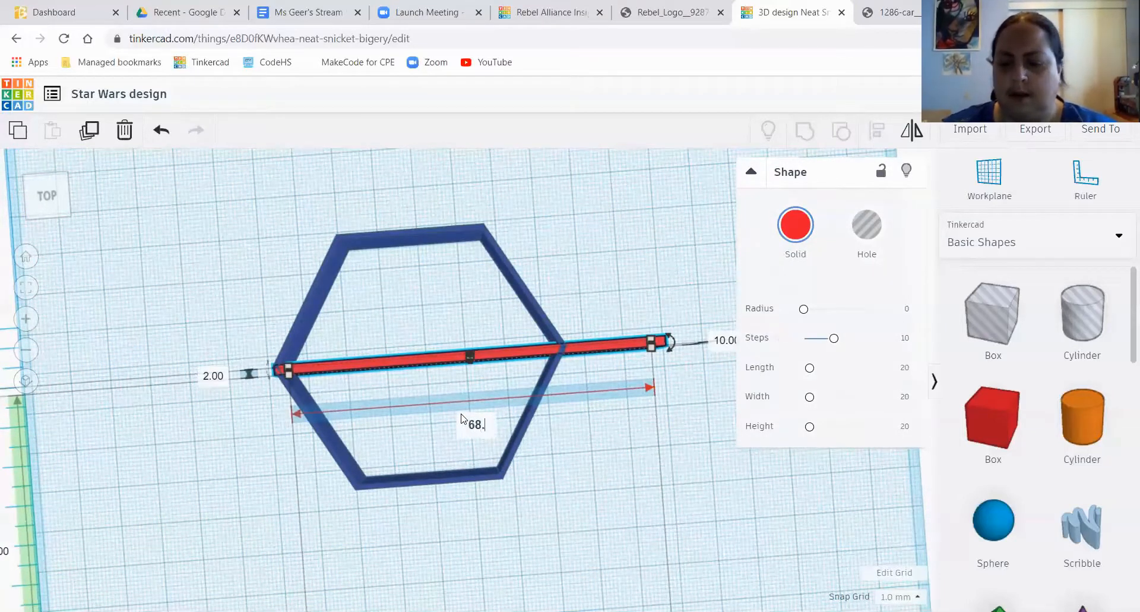
key("Return")
- Align the red bar and the hexagon frame on their common centre from front to back
scroll(446, 396, "up", 3)
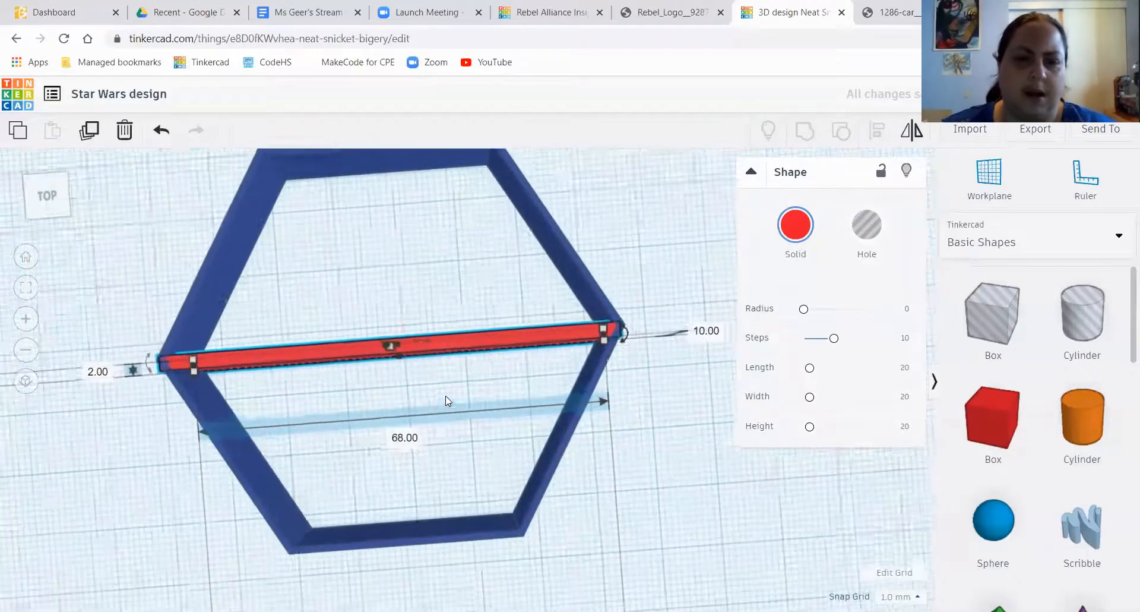
right_click_drag(445, 396, 572, 347)
scroll(573, 346, "down", 2)
right_click_drag(600, 383, 356, 316)
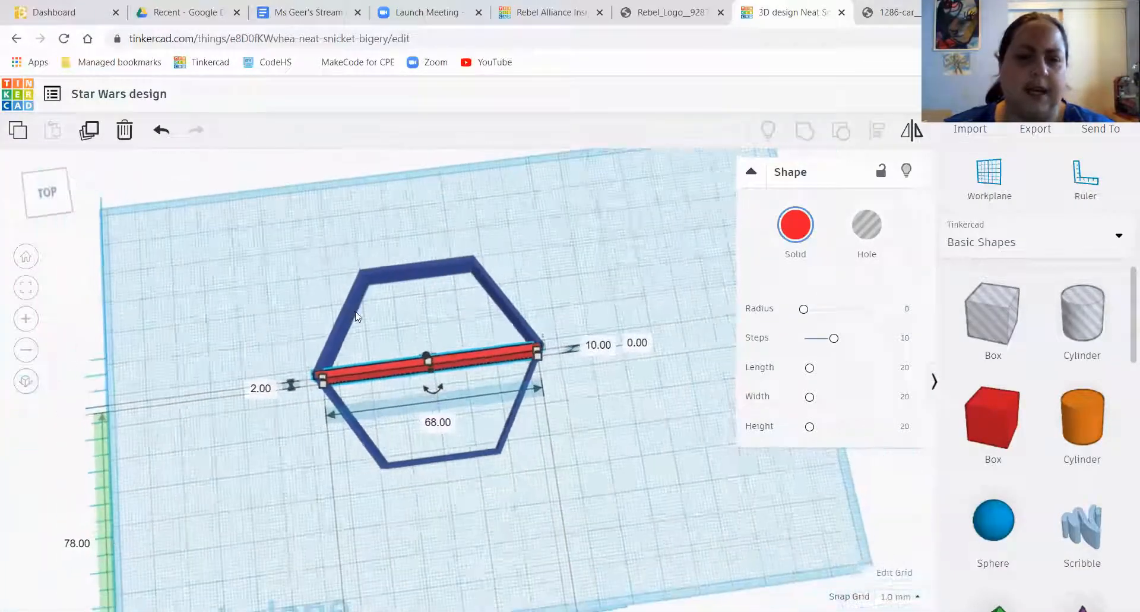
left_click_drag(244, 240, 654, 461)
left_click(877, 131)
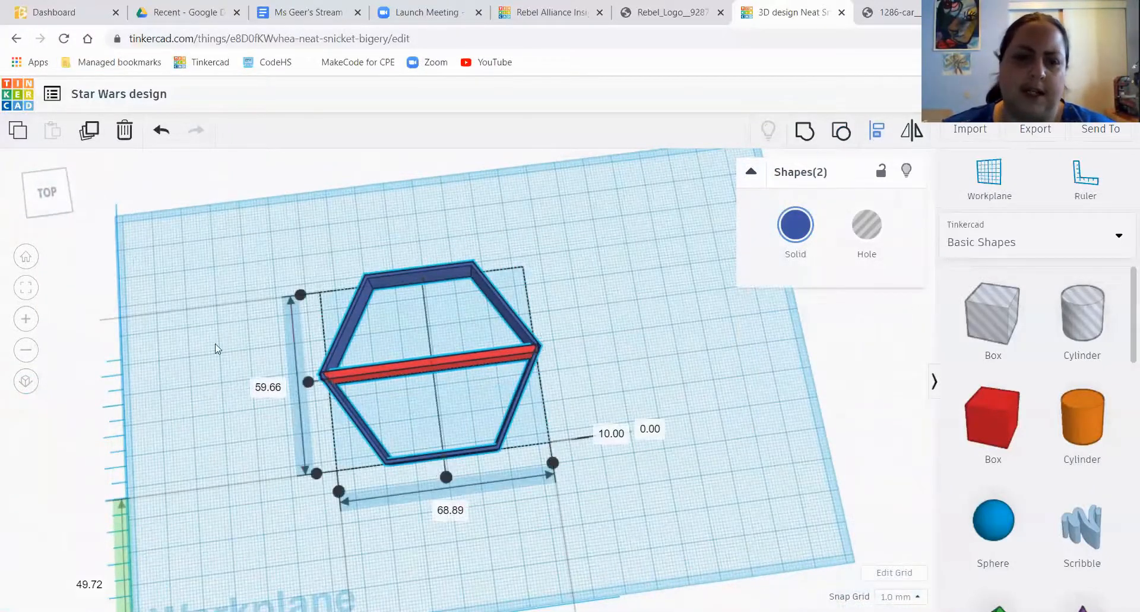
left_click(308, 383)
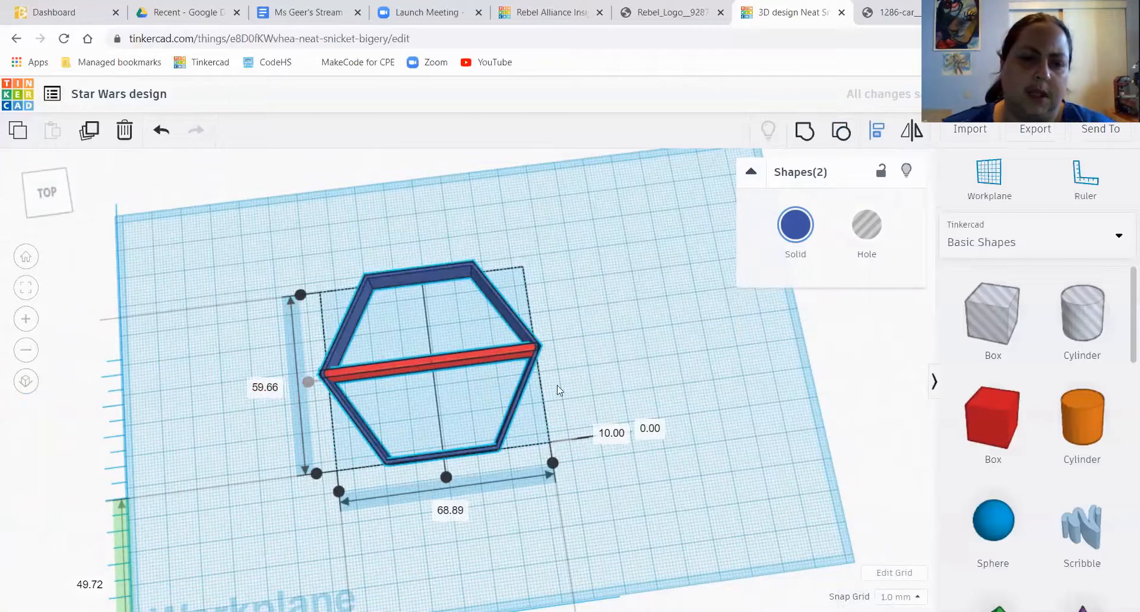
left_click(638, 386)
- Inspect where the bar meets the frame's corners and shorten it to 67 mm from its left end
scroll(560, 374, "up", 5)
right_click_drag(720, 403, 435, 298)
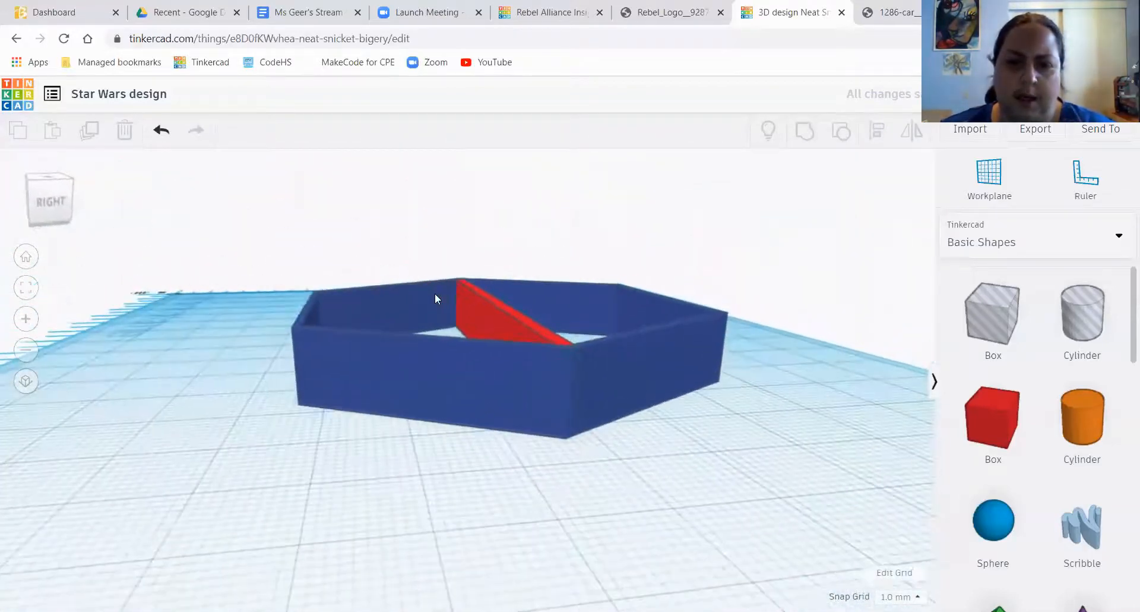
scroll(499, 323, "up", 5)
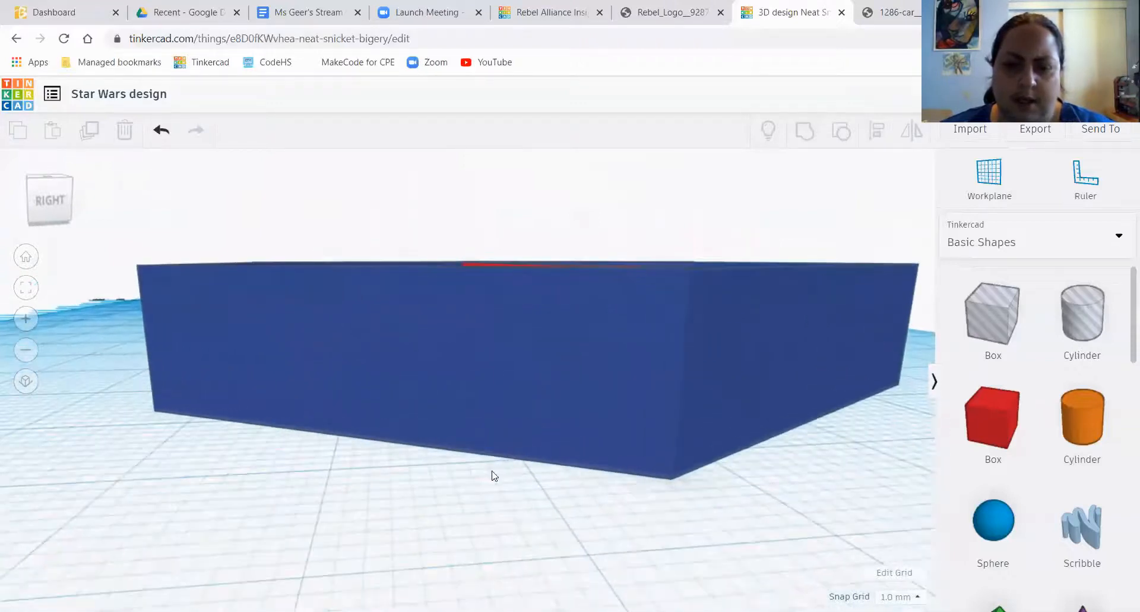
right_click_drag(492, 471, 861, 491)
right_click_drag(261, 389, 325, 356)
scroll(325, 356, "down", 3)
right_click_drag(339, 428, 205, 482)
scroll(340, 479, "down", 4)
left_click(208, 483)
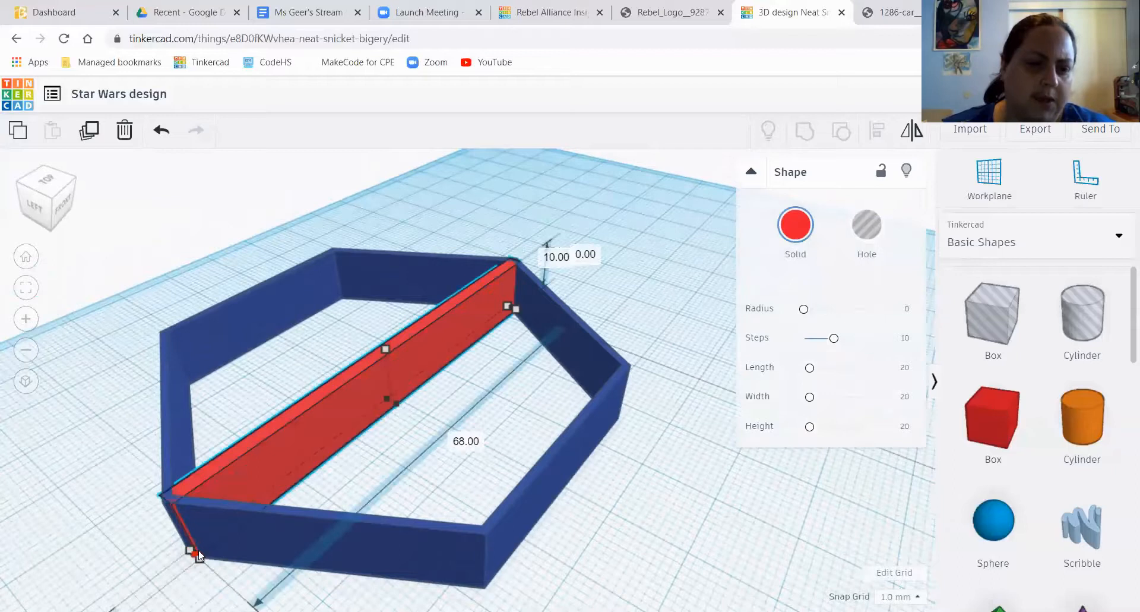
left_click_drag(200, 555, 202, 551)
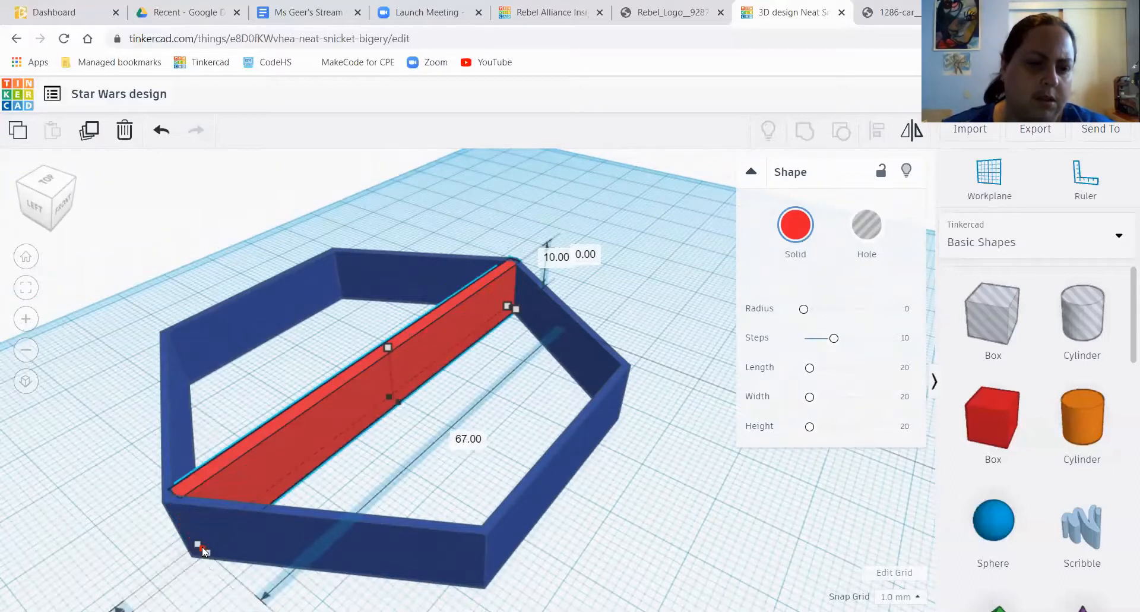
- Centre the red bar from left to right within the hexagon frame using Align
right_click_drag(203, 551, 195, 403)
left_click_drag(188, 162, 637, 562)
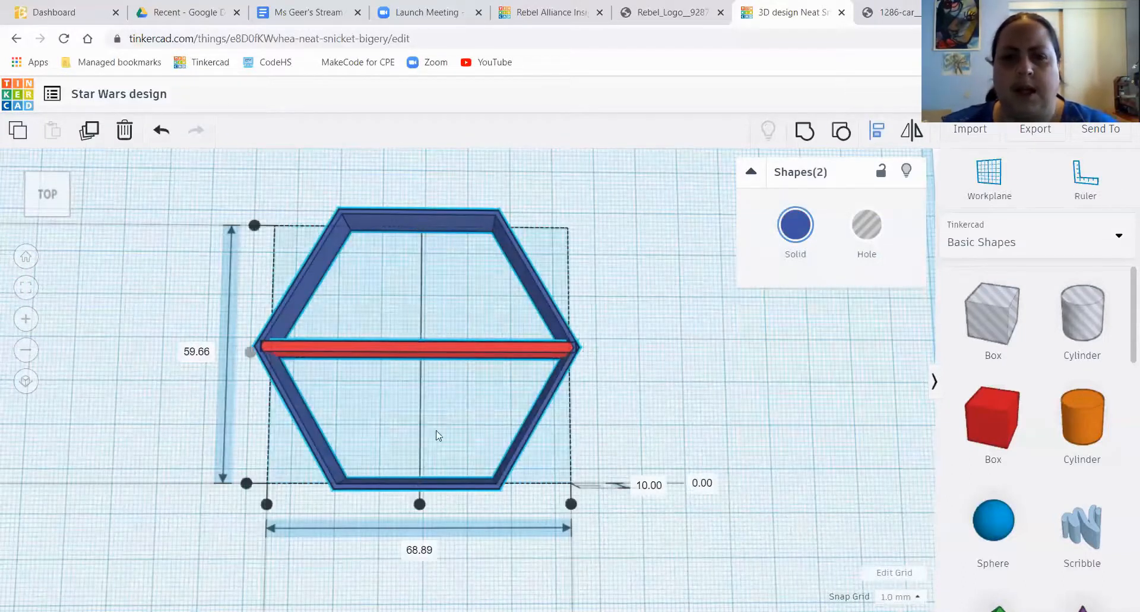
left_click_drag(420, 509, 419, 508)
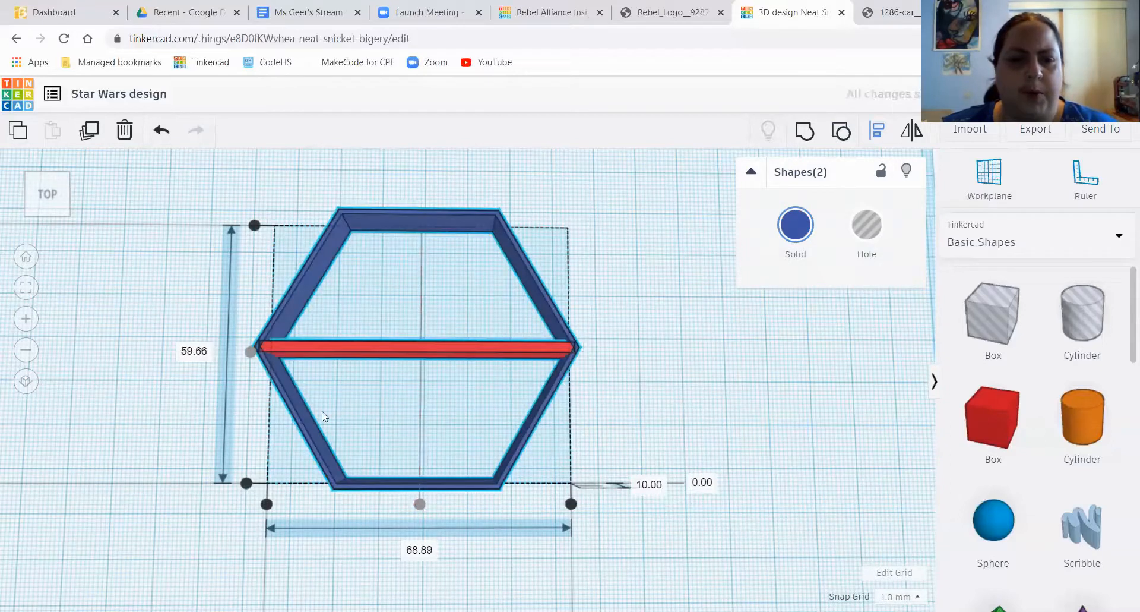
left_click(627, 407)
- Lower the red bar's height to 5 mm so it sits below the hexagon frame's top edge
right_click_drag(611, 402, 751, 483)
scroll(514, 458, "down", 2)
left_click(438, 334)
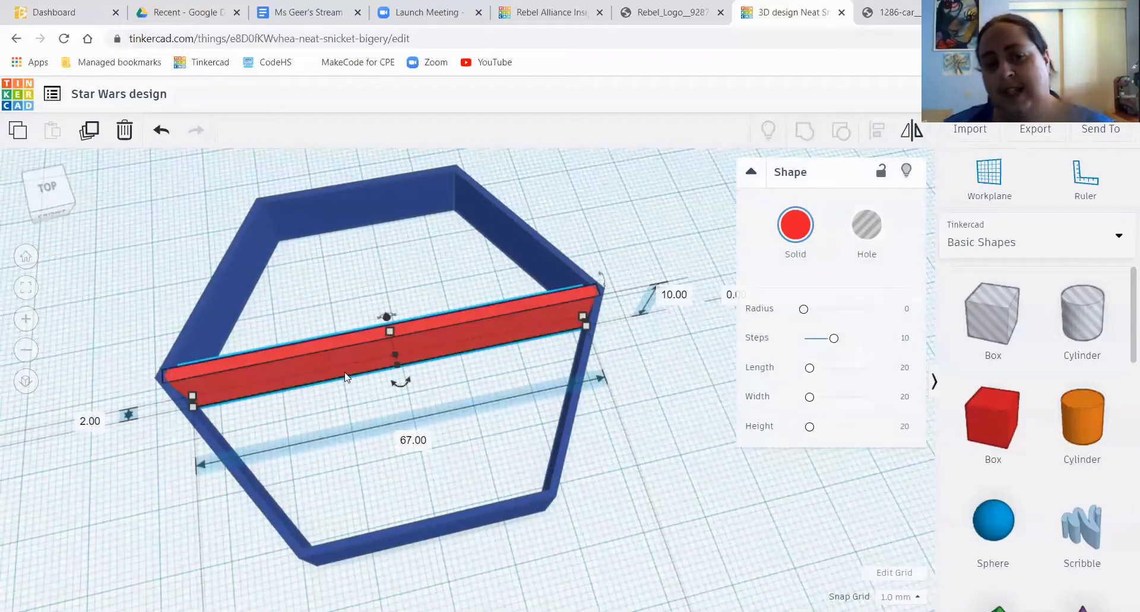
left_click_drag(387, 333, 389, 351)
right_click_drag(389, 350, 617, 427)
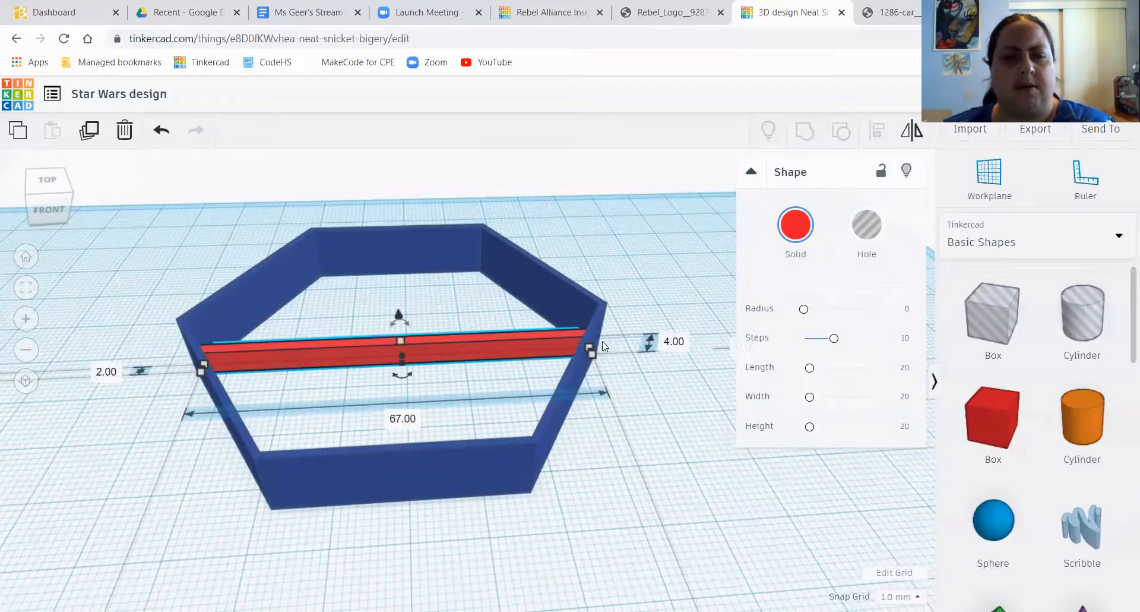
left_click(669, 341)
type("5")
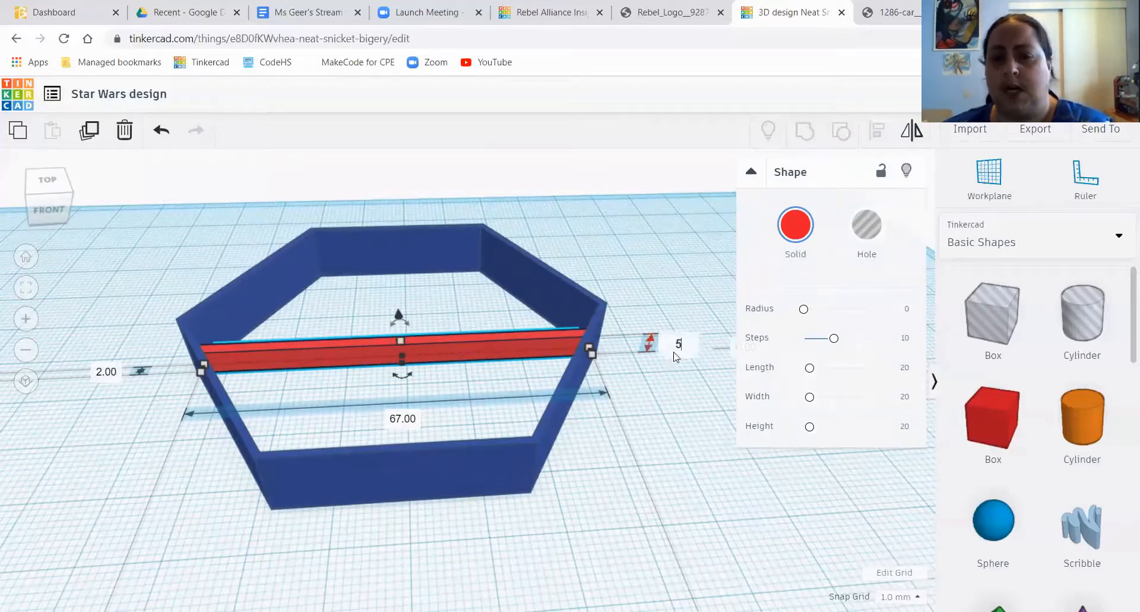
key("Return")
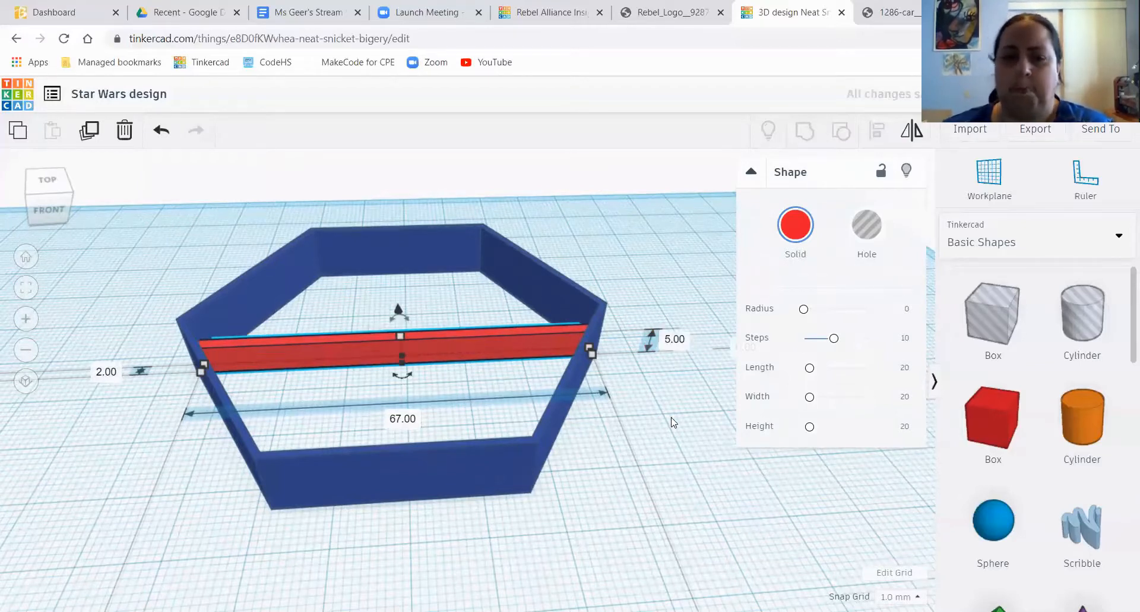
left_click(673, 421)
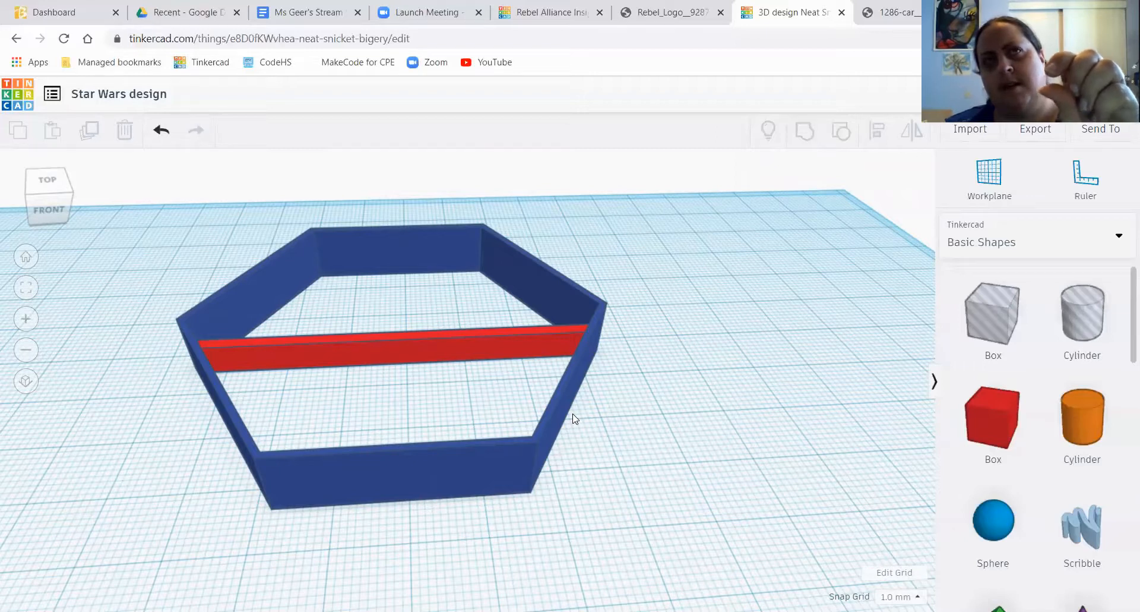
- Make a copy of the red bar for the second spoke of the emblem
left_click(440, 346)
right_click_drag(623, 379, 628, 433)
key("ctrl+c")
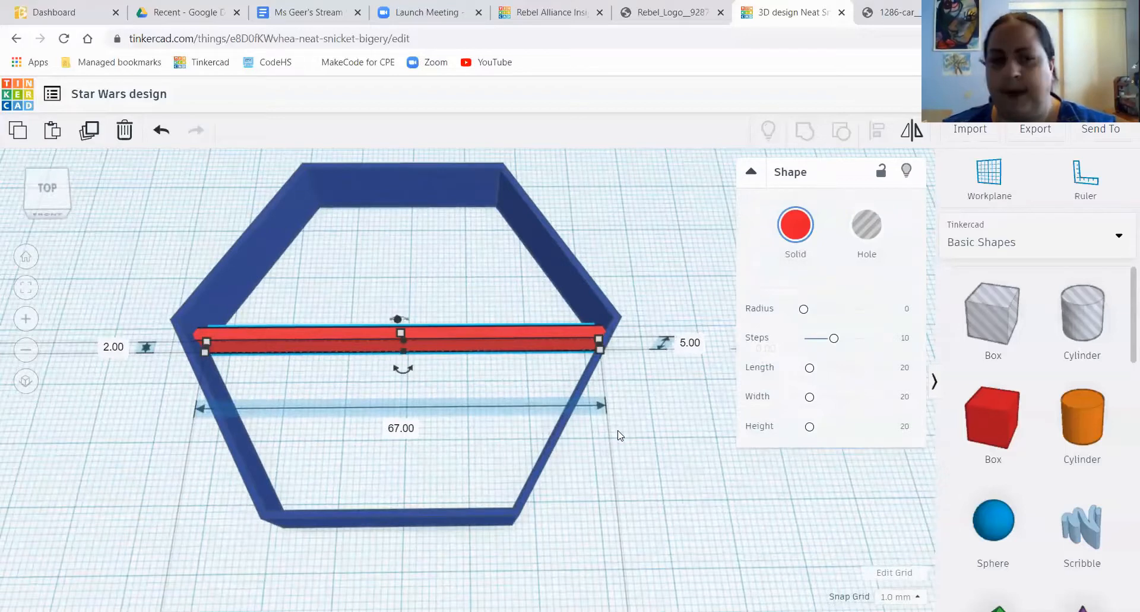
key("ctrl+v")
left_click_drag(648, 338, 445, 424)
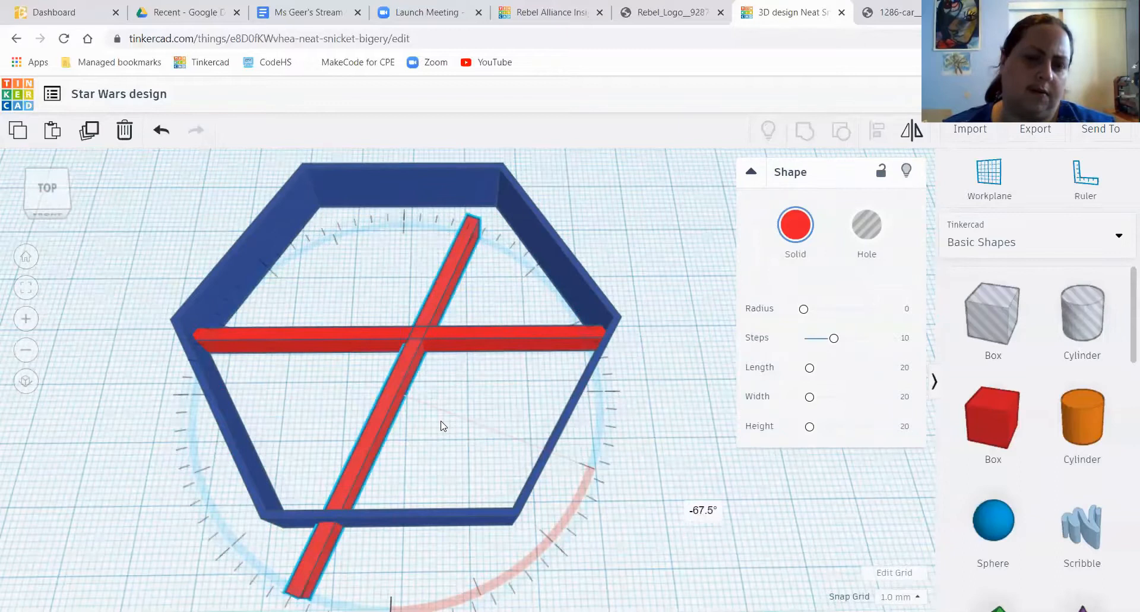
left_click_drag(441, 425, 438, 423)
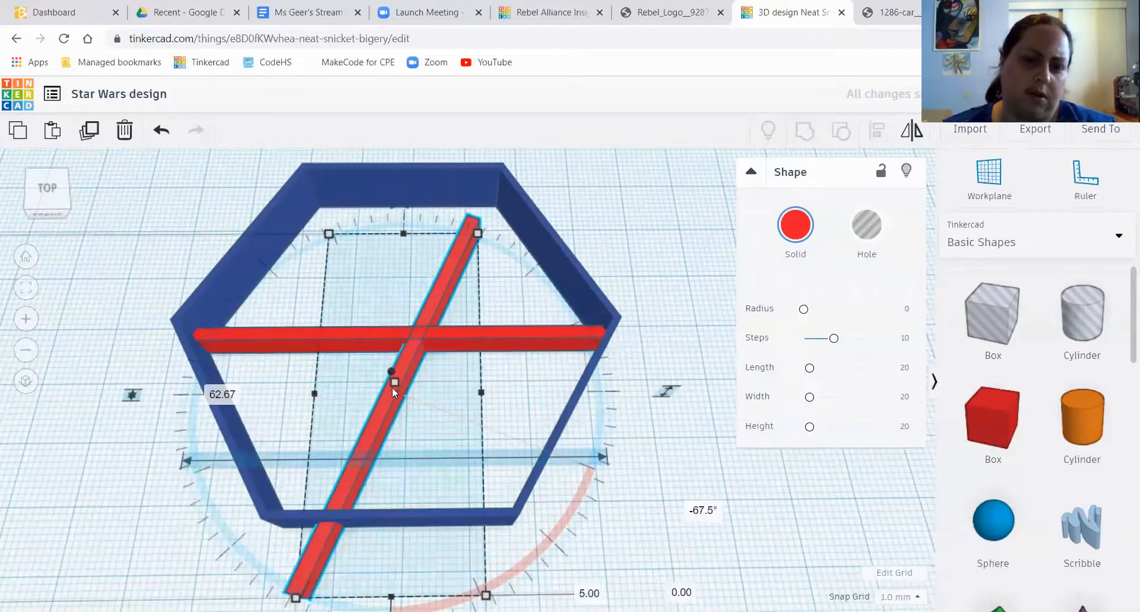
left_click_drag(392, 391, 370, 322)
key("ctrl+z")
key("ctrl+z")
- Rotate the copied bar by -67.5° on the workplane and move it to cross the first bar inside the hexagon frame
scroll(417, 408, "down", 3)
left_click_drag(418, 416, 449, 402)
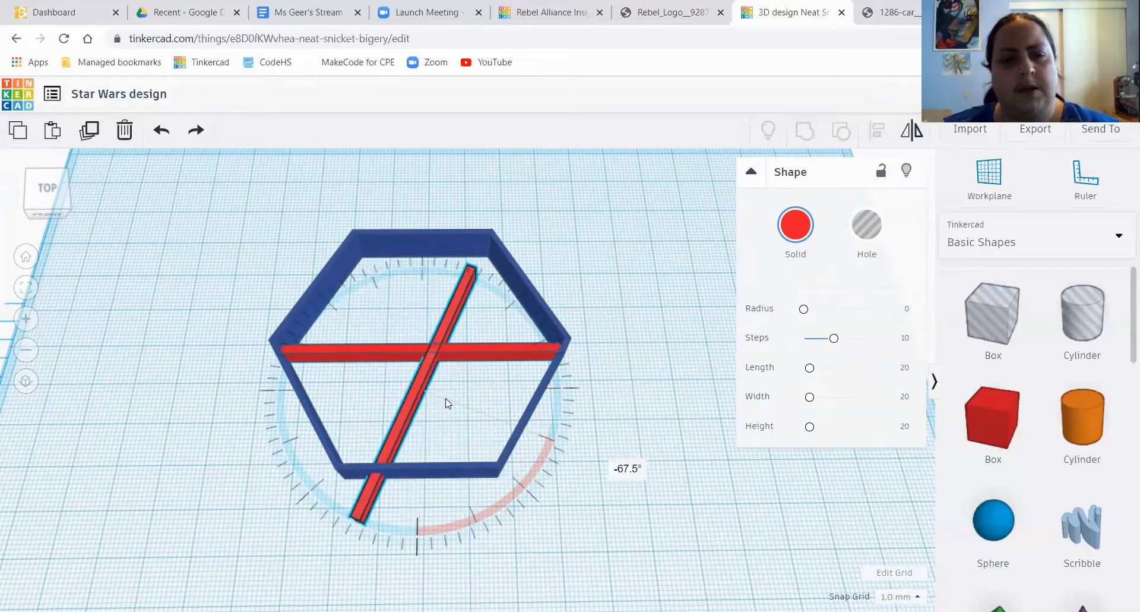
left_click_drag(446, 398, 447, 398)
right_click_drag(647, 358, 654, 407)
left_click_drag(405, 417, 391, 376)
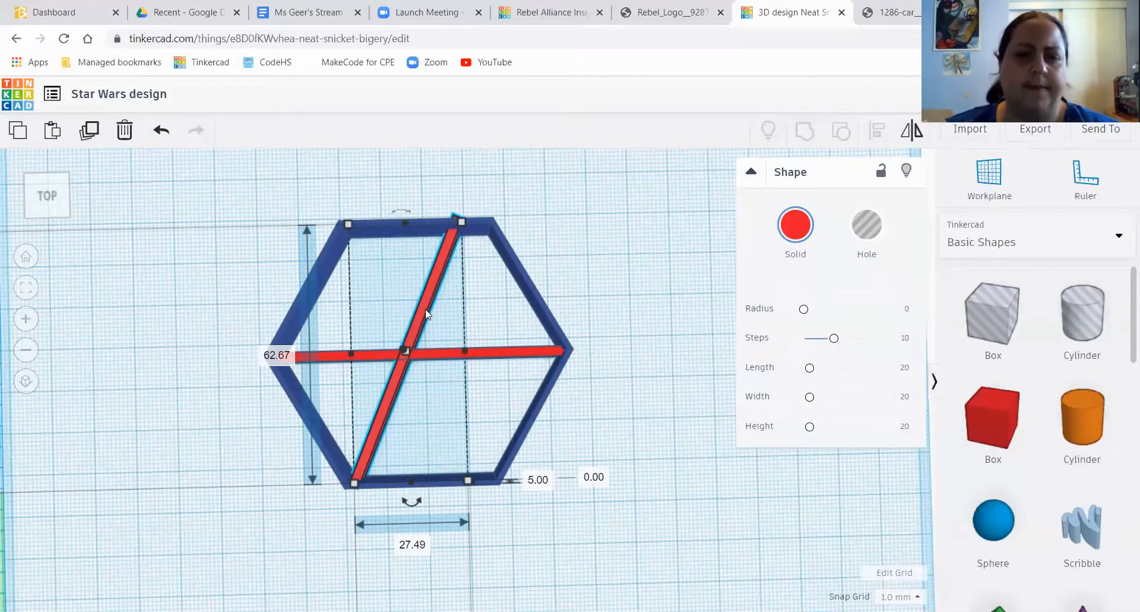
- Rotate the copied bar another 7° and shift it to span the frame's front-left and back-right corners, nudging it back and right
left_click_drag(412, 500, 395, 525)
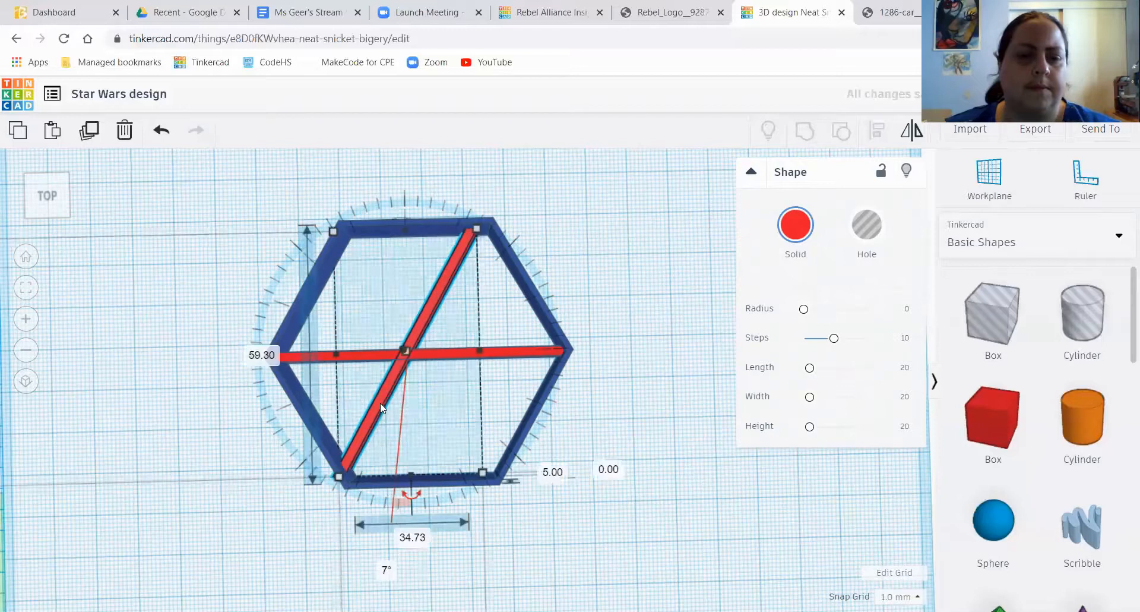
left_click_drag(384, 409, 393, 412)
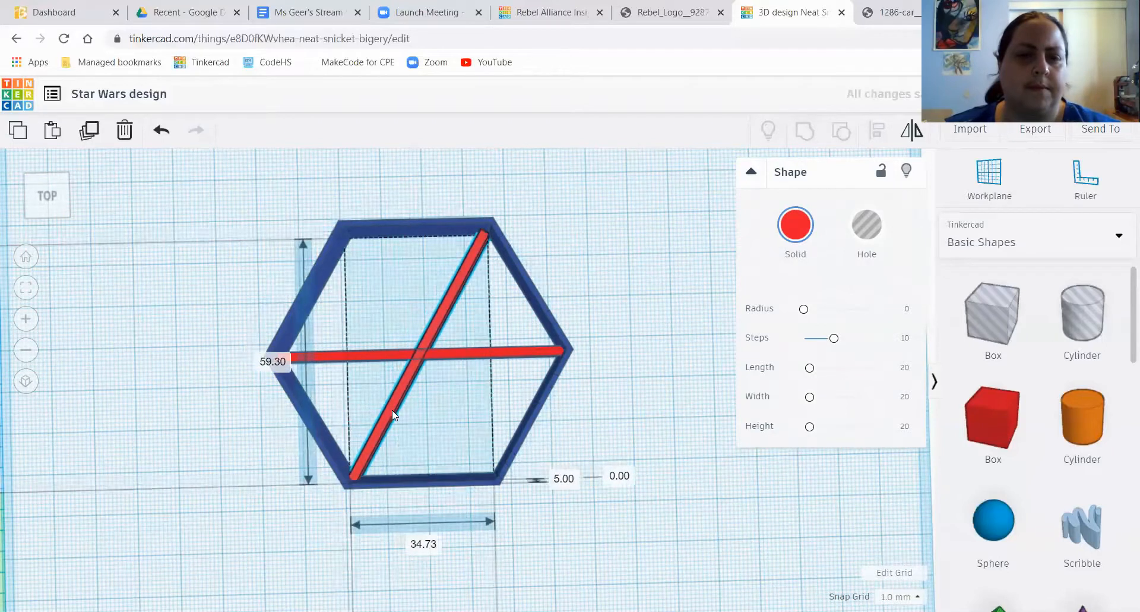
right_click_drag(602, 426, 584, 611)
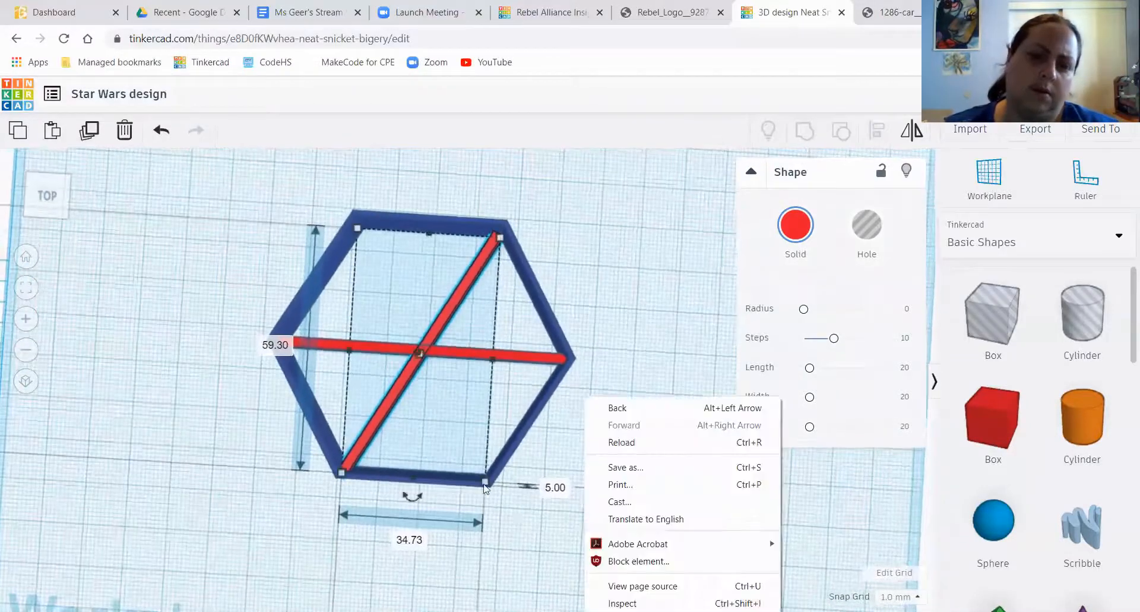
scroll(444, 326, "up", 3)
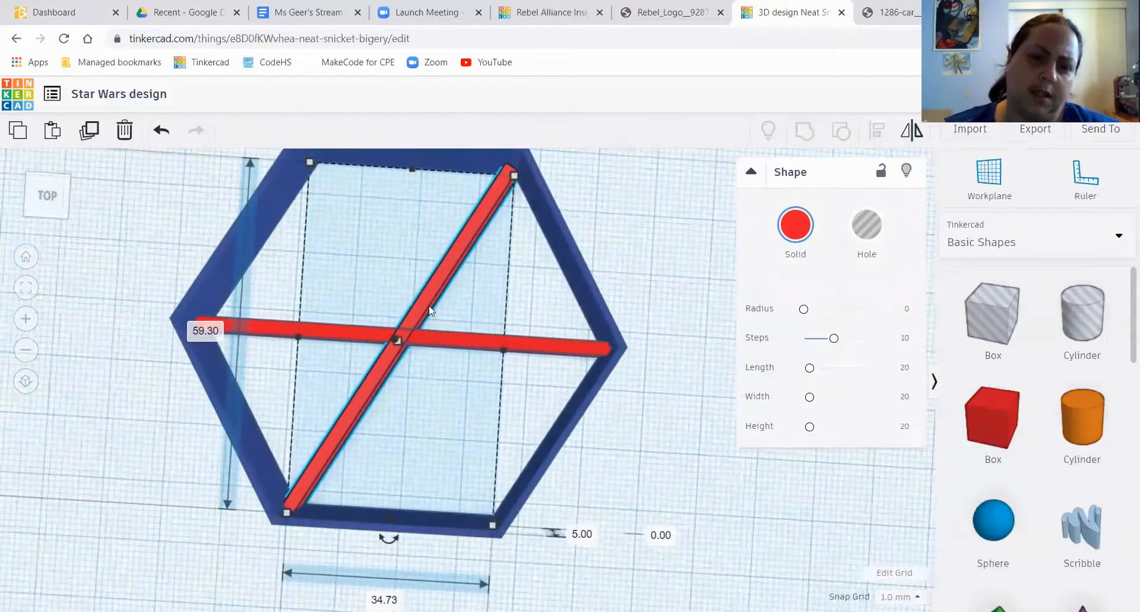
key("Up")
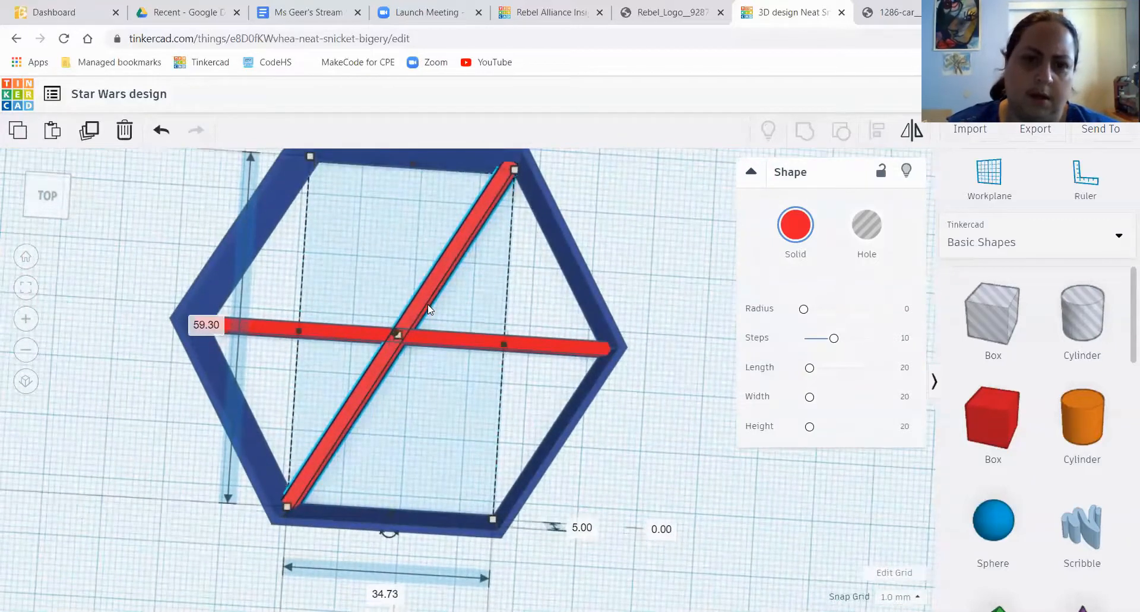
key("Right")
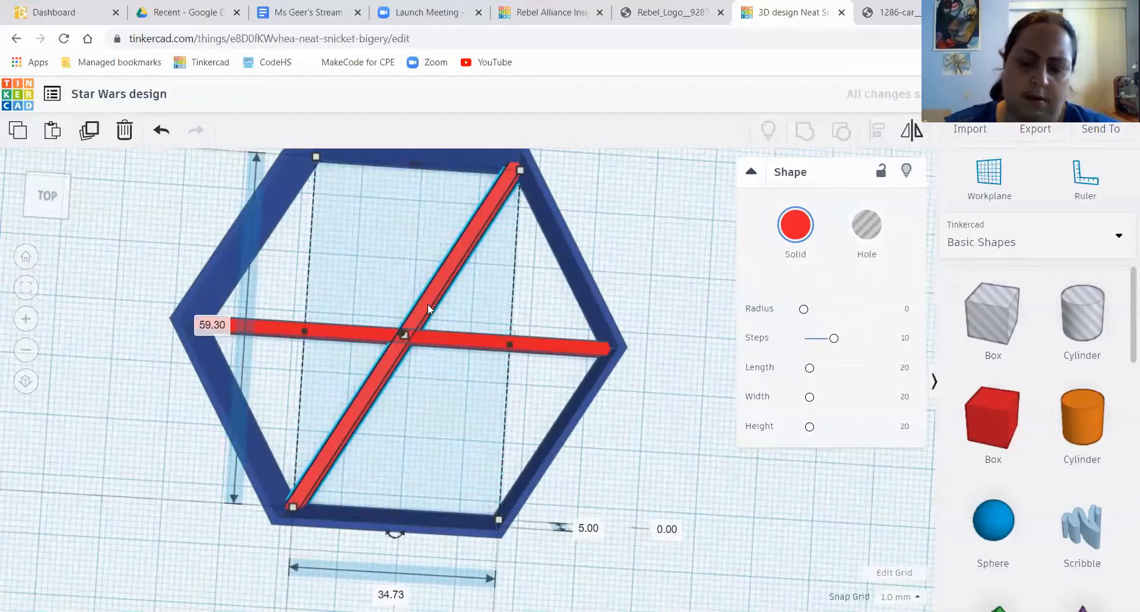
- Nudge the diagonal bar 1 mm to the left inside the hexagon frame and set the snap grid to 0.25 mm
key("Left")
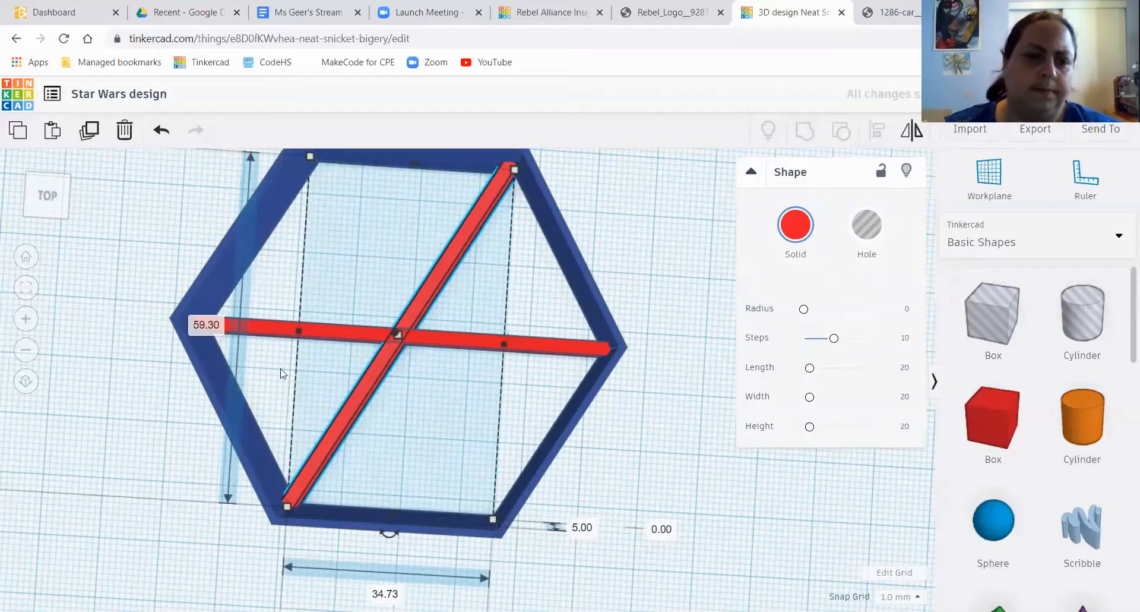
left_click(131, 467)
scroll(176, 473, "down", 5)
right_click_drag(361, 545, 26, 448)
right_click_drag(558, 488, 587, 492)
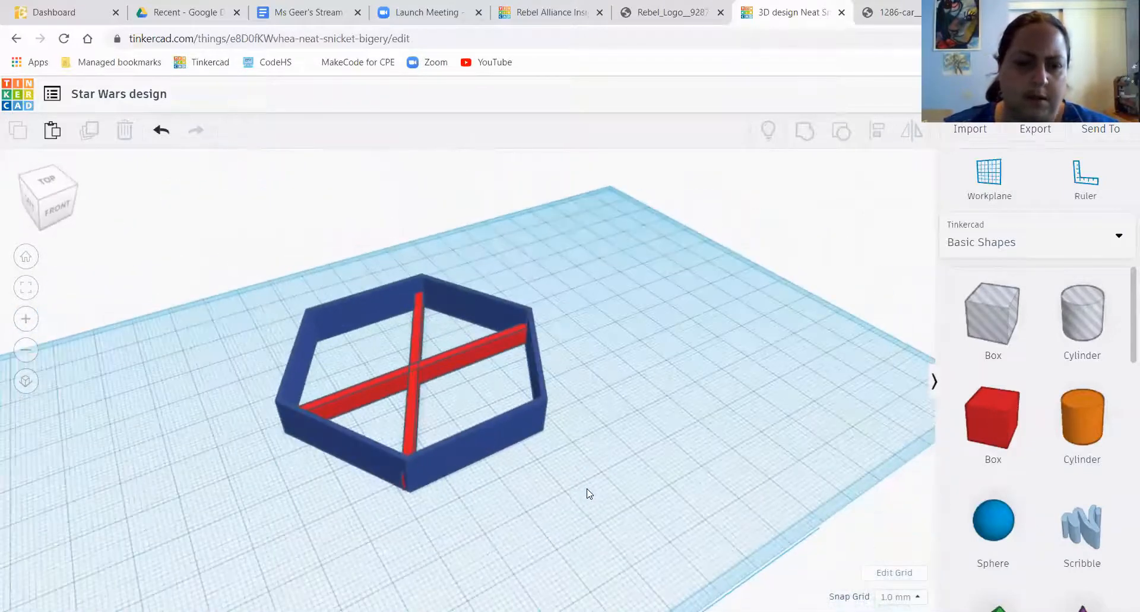
left_click(901, 596)
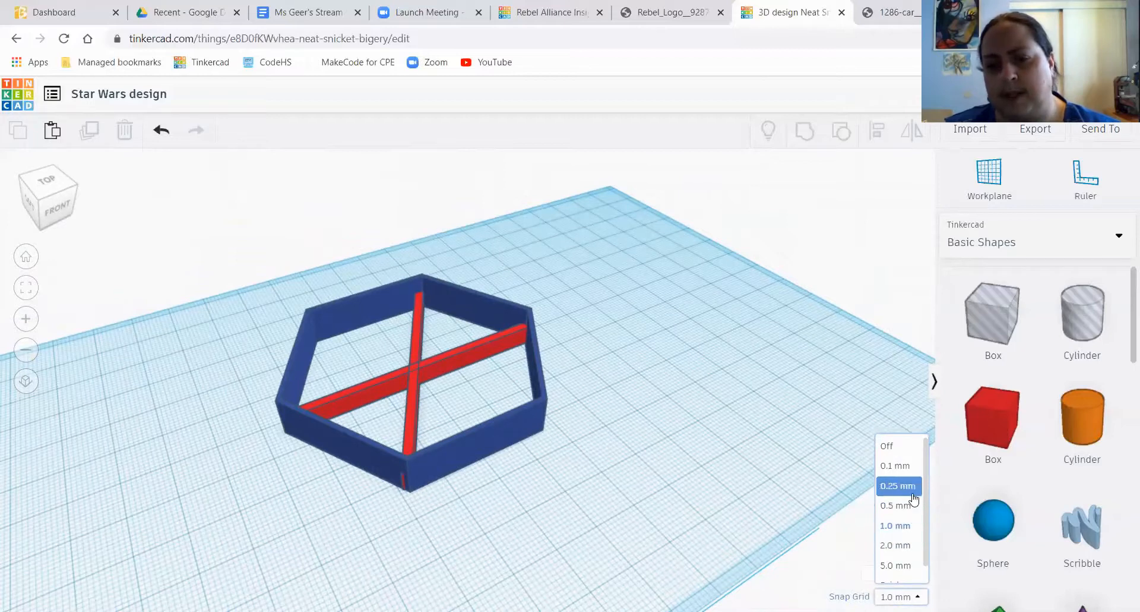
left_click(897, 485)
- Duplicate the diagonal red bar in place and mirror the copy left to right to form the third spoke
left_click(414, 406)
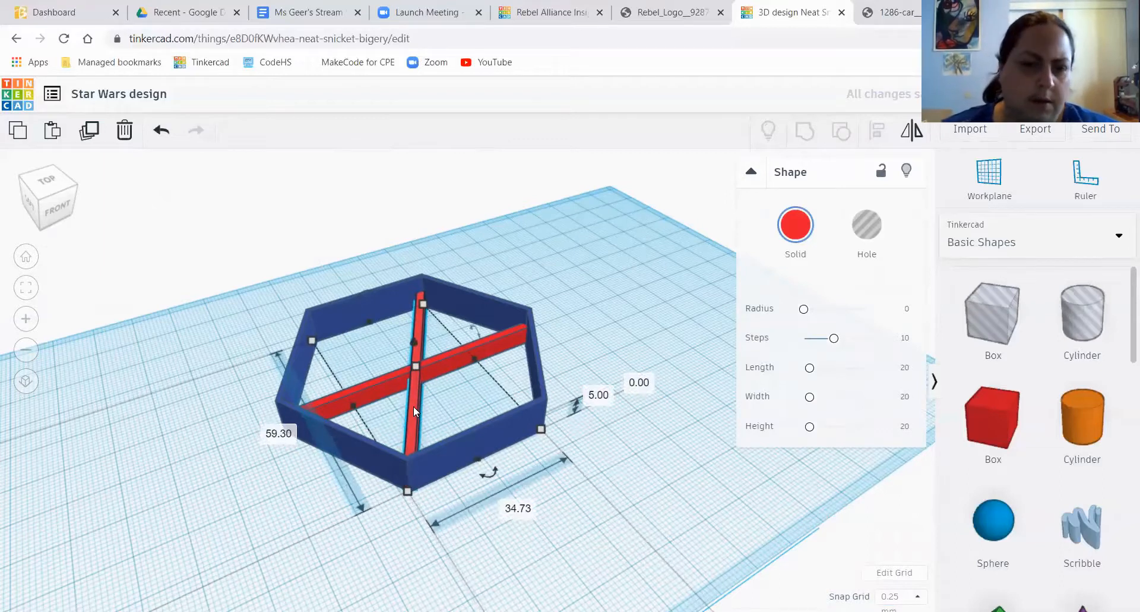
left_click(604, 300)
right_click_drag(604, 301, 455, 283)
left_click(460, 283)
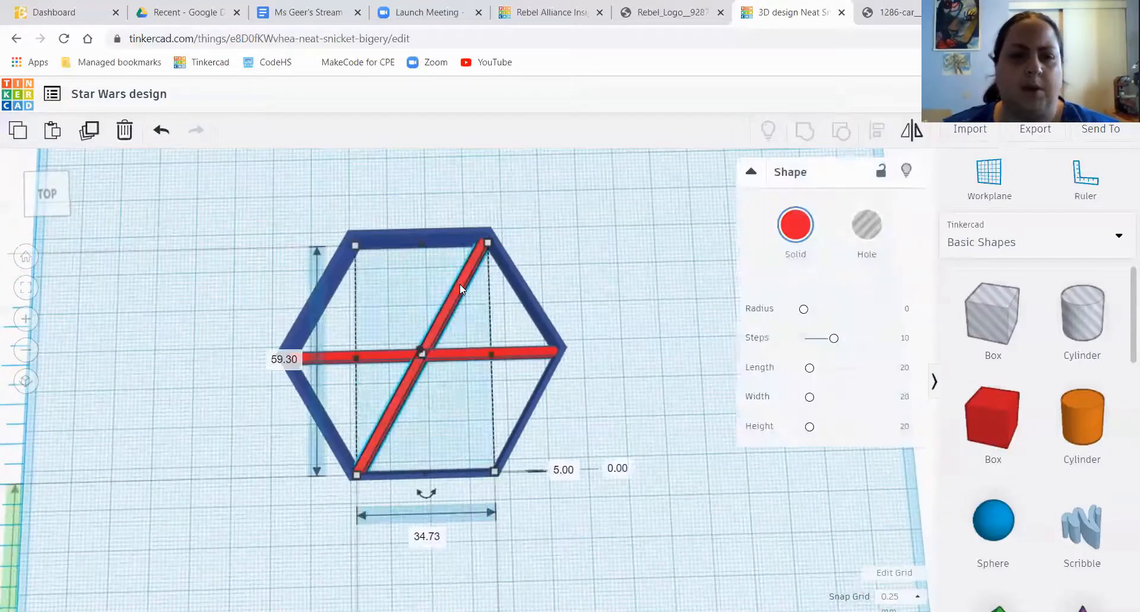
left_click(89, 130)
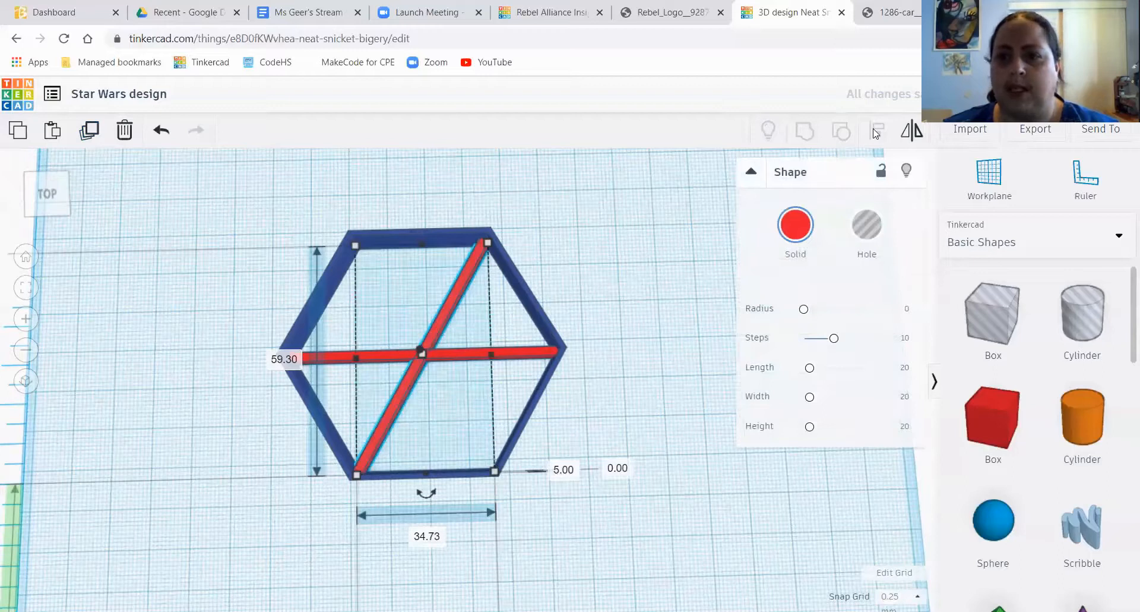
left_click(913, 131)
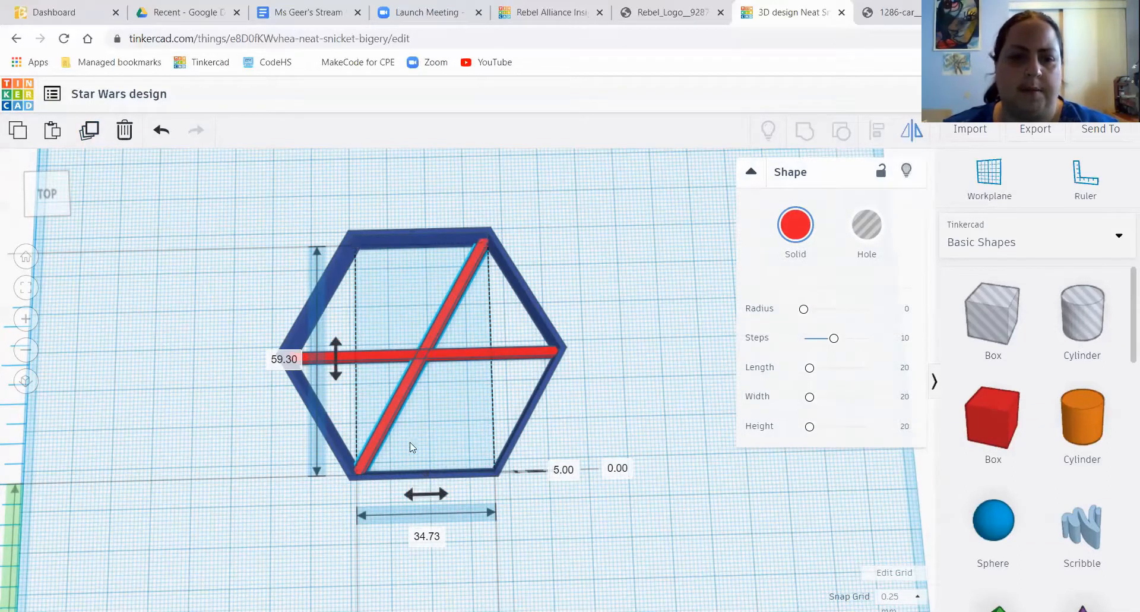
left_click(436, 494)
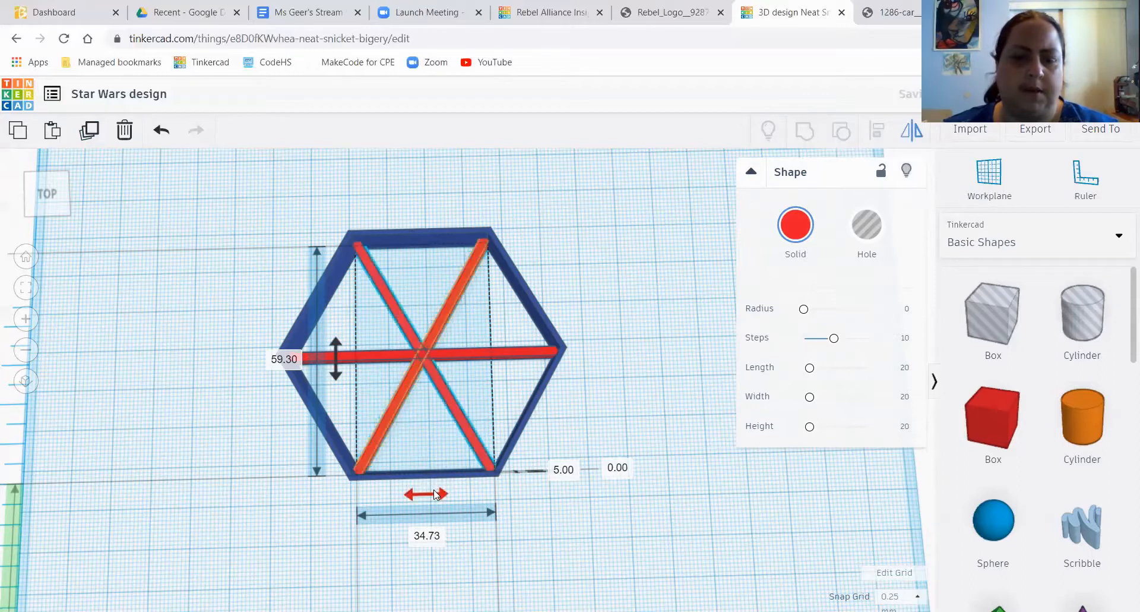
left_click(638, 363)
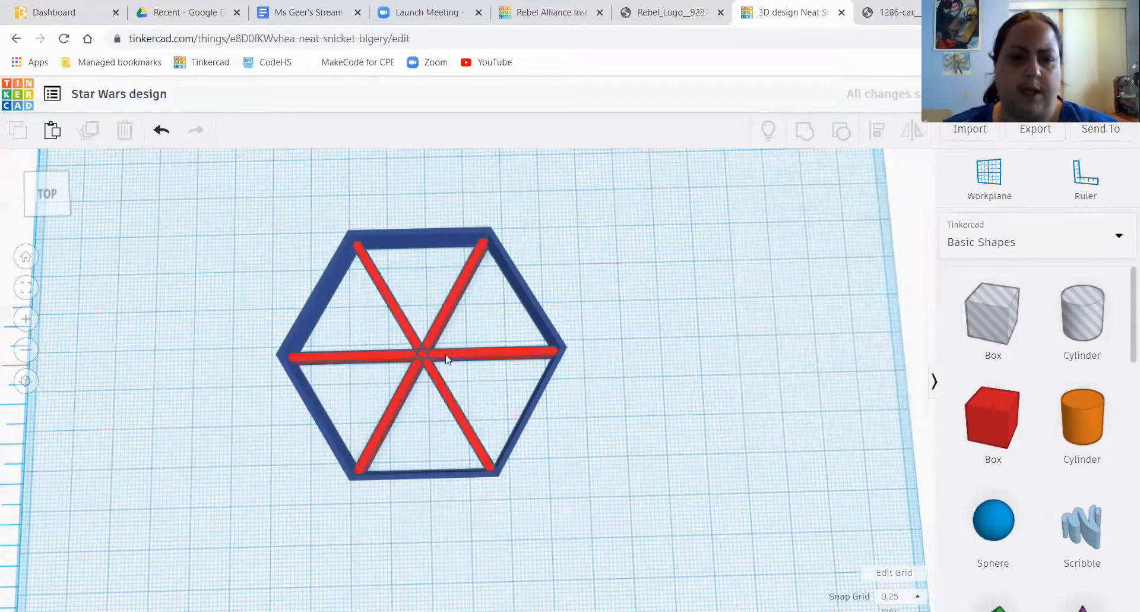
- Check the three crossing spokes from above against the Separatists emblem in the reference image, ending back in the 3D design
right_click_drag(641, 446, 657, 462)
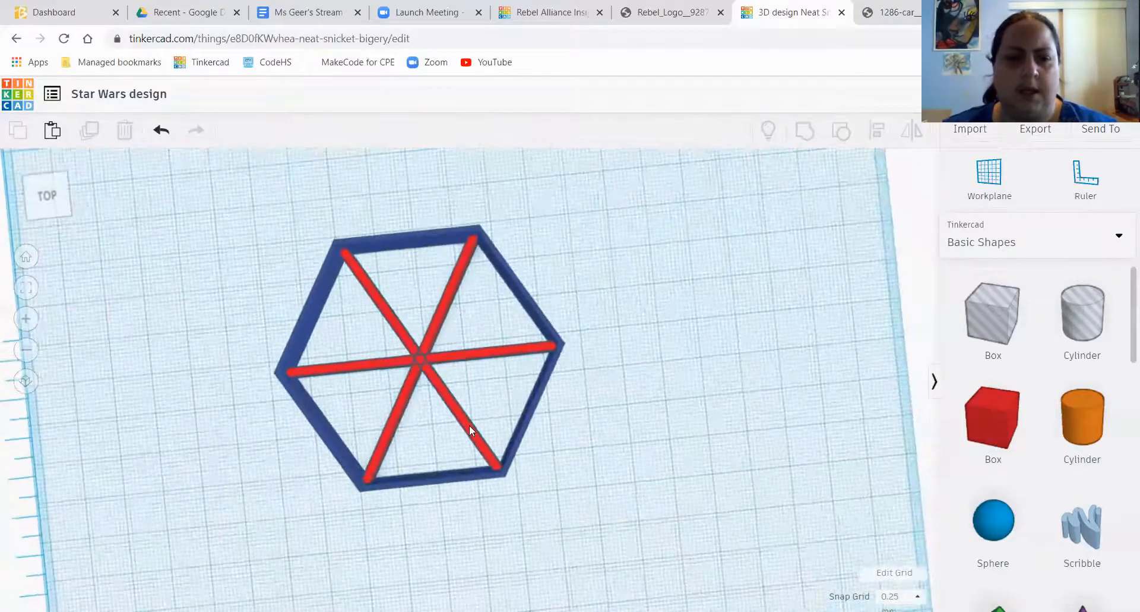
left_click(469, 425)
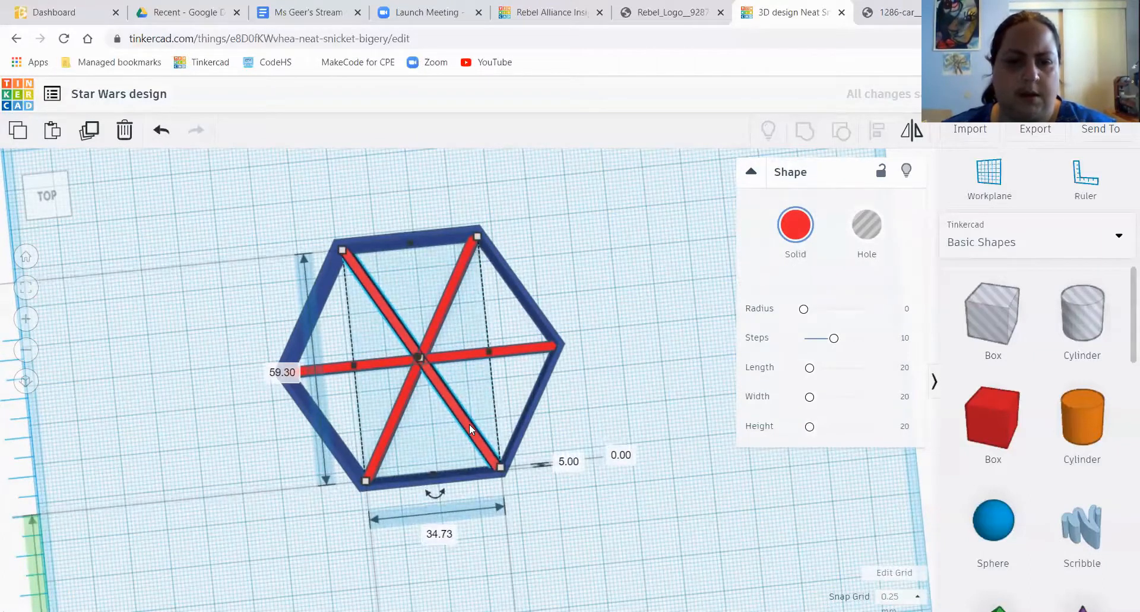
left_click(610, 429)
right_click_drag(609, 425, 577, 424)
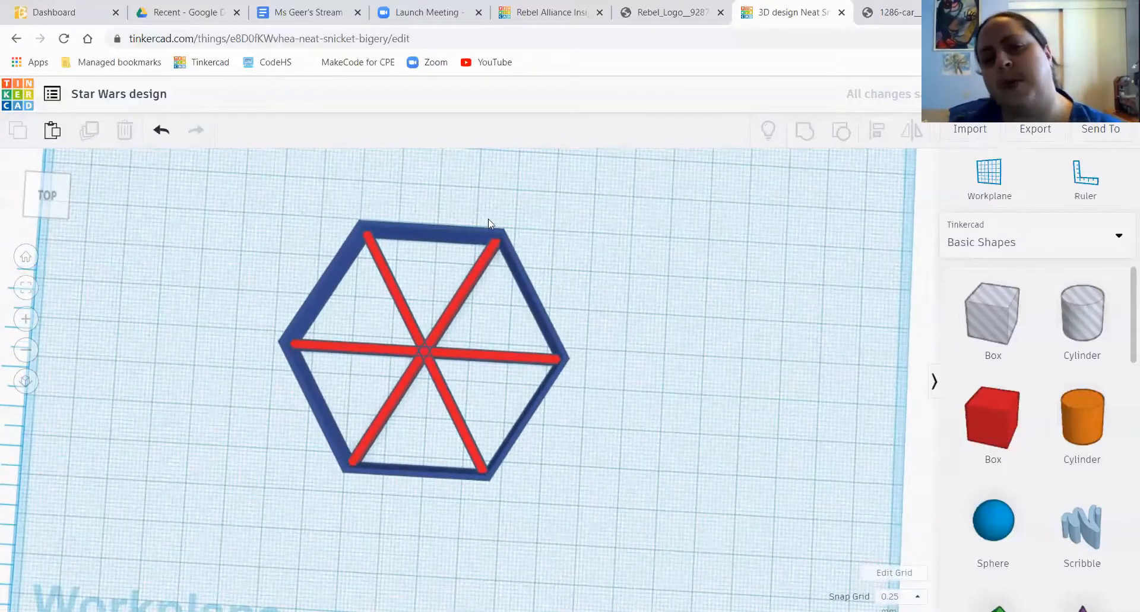
left_click(891, 18)
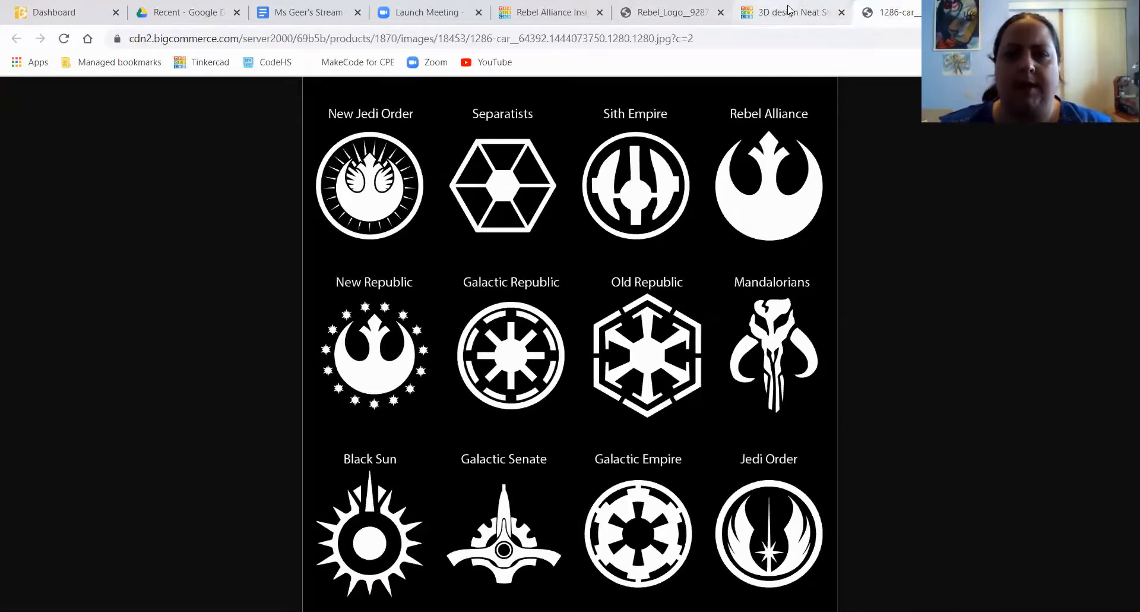
left_click(747, 7)
right_click_drag(641, 445, 642, 433)
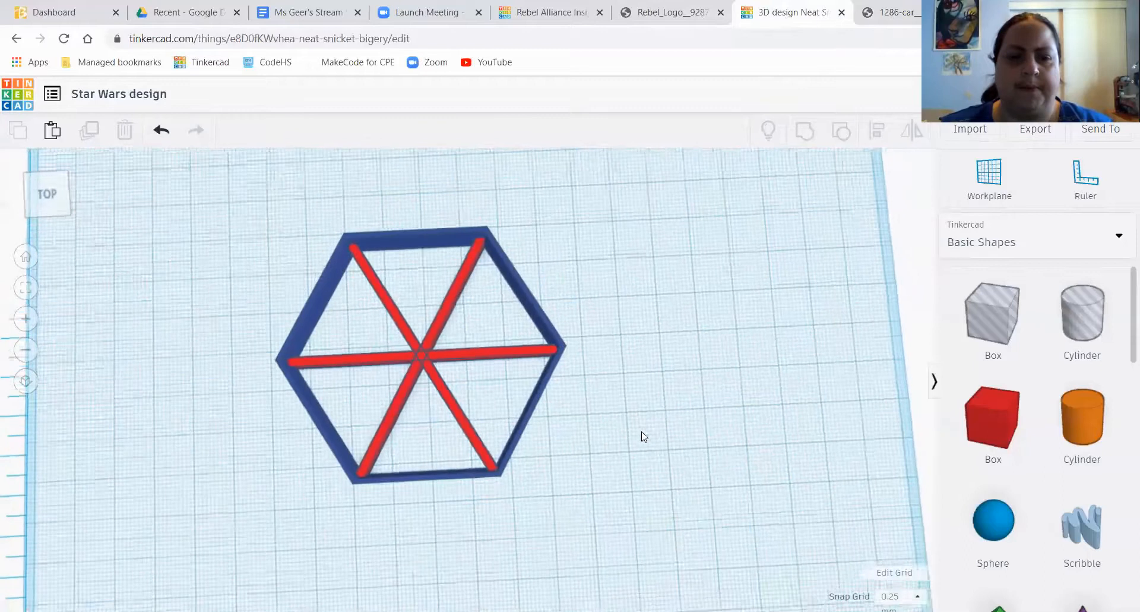
- Group the three red bars inside the hexagon frame into one shape
left_click(393, 308)
key("Escape")
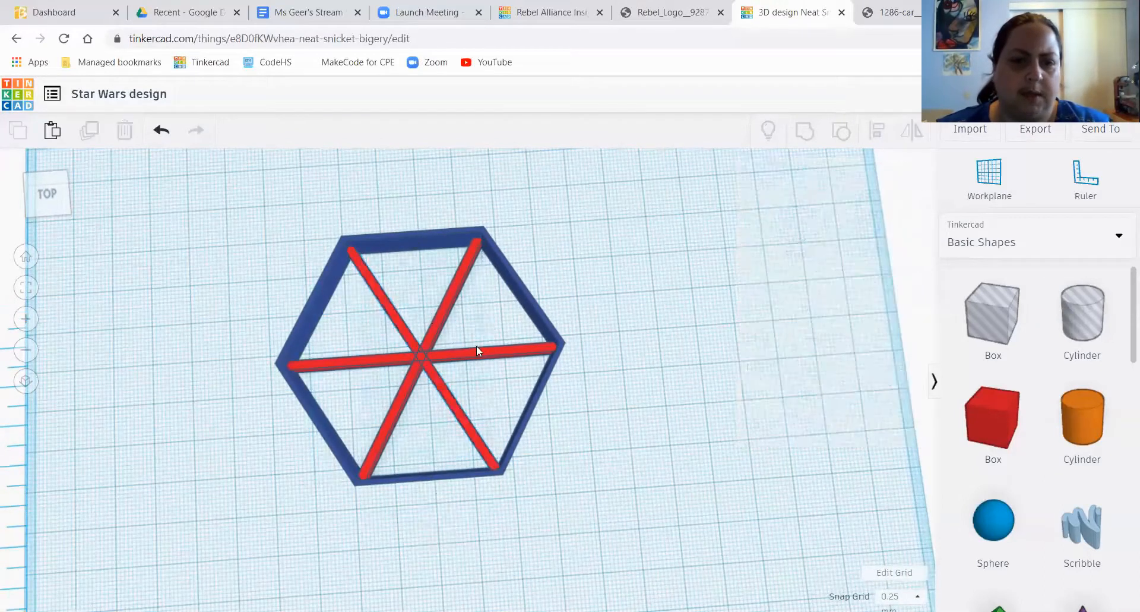
left_click(449, 308)
left_click(380, 290, "shift")
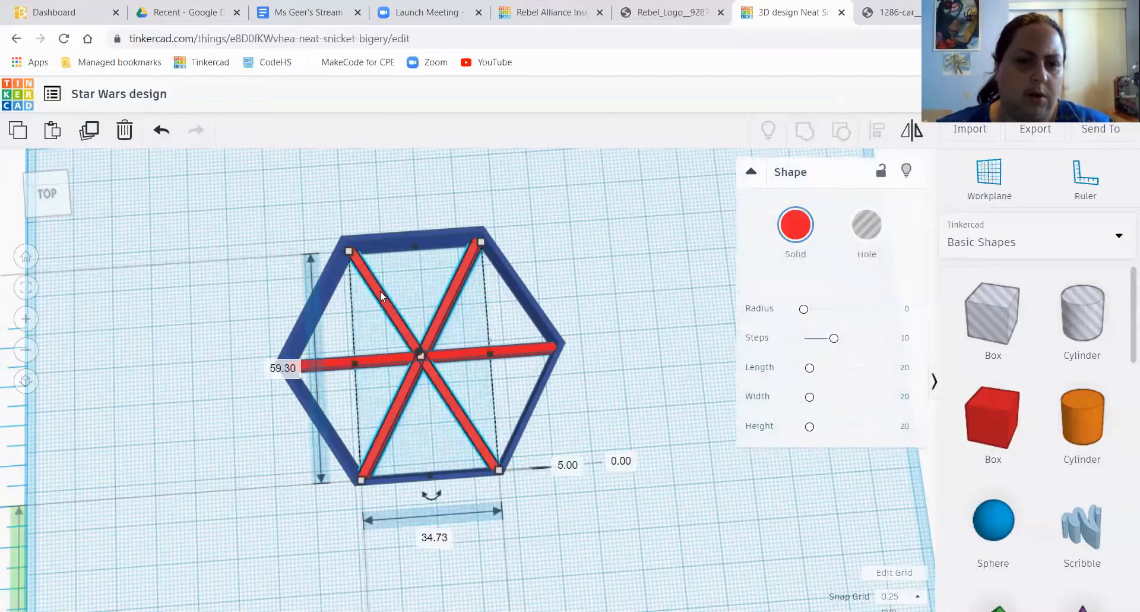
left_click(327, 360, "shift")
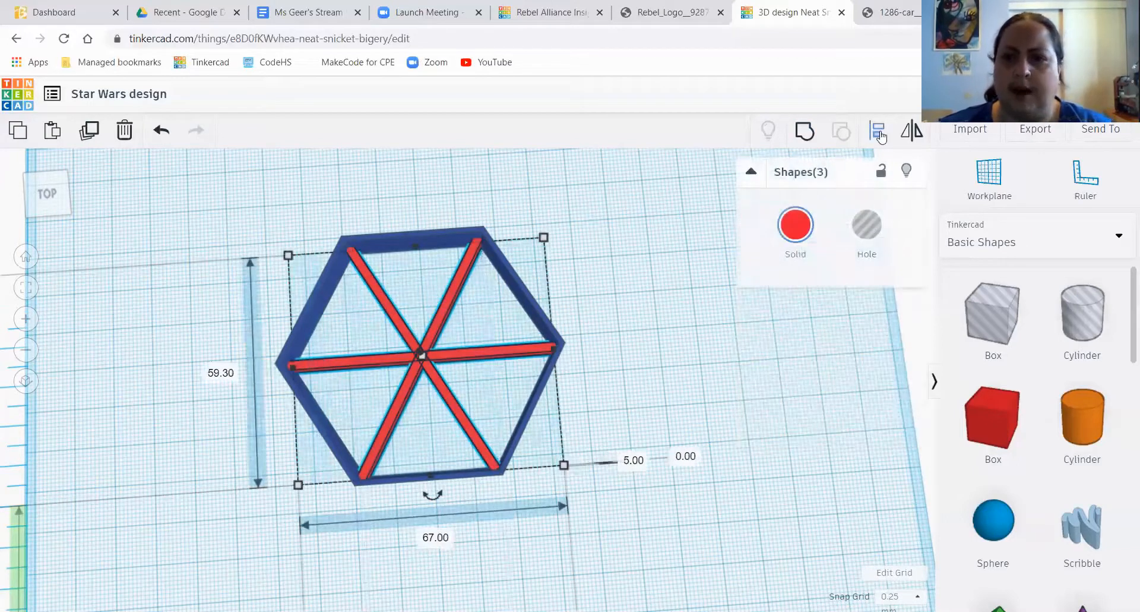
left_click(805, 132)
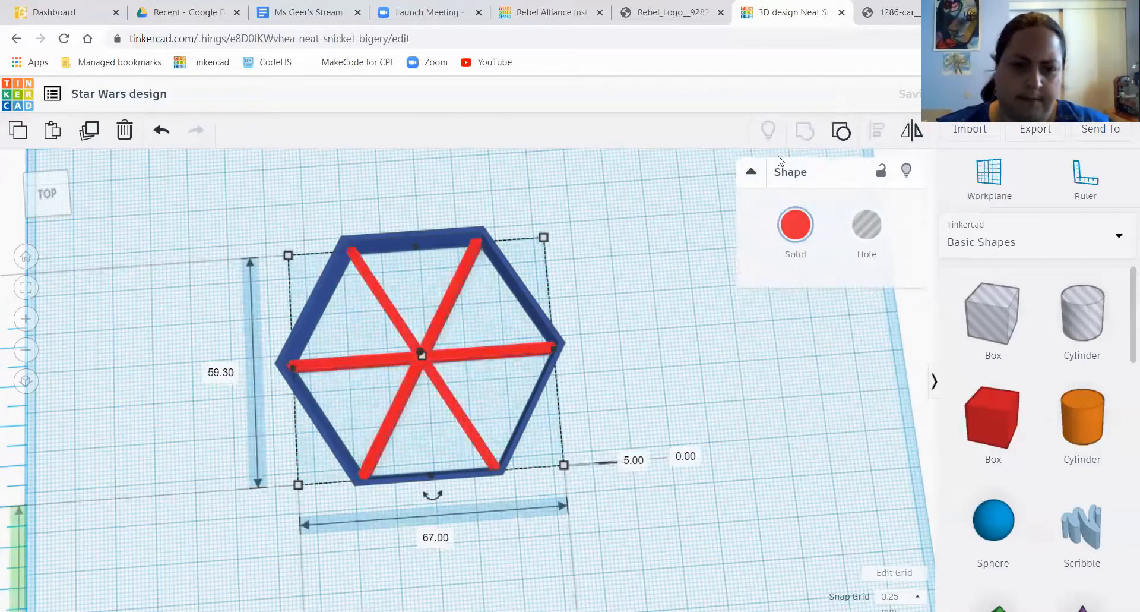
left_click(685, 324)
- Add a six-sided polygon beside the hexagon frame and set its height to 5 mm
scroll(1015, 475, "down", 3)
scroll(1019, 479, "down", 5)
left_click_drag(1081, 475, 667, 358)
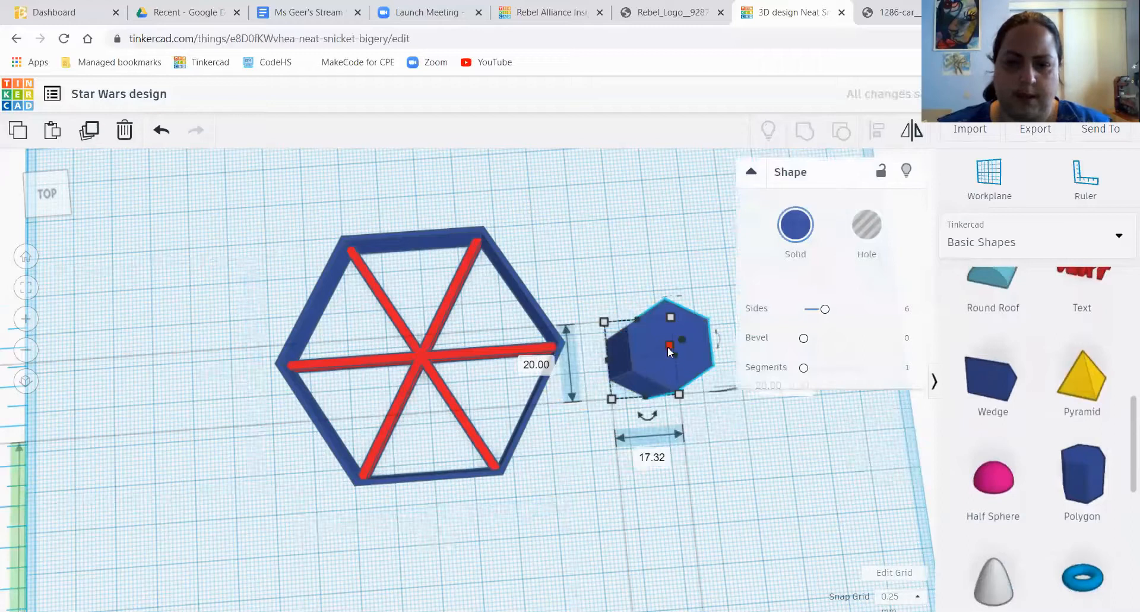
right_click_drag(735, 480, 736, 442)
left_click(775, 438)
type("5")
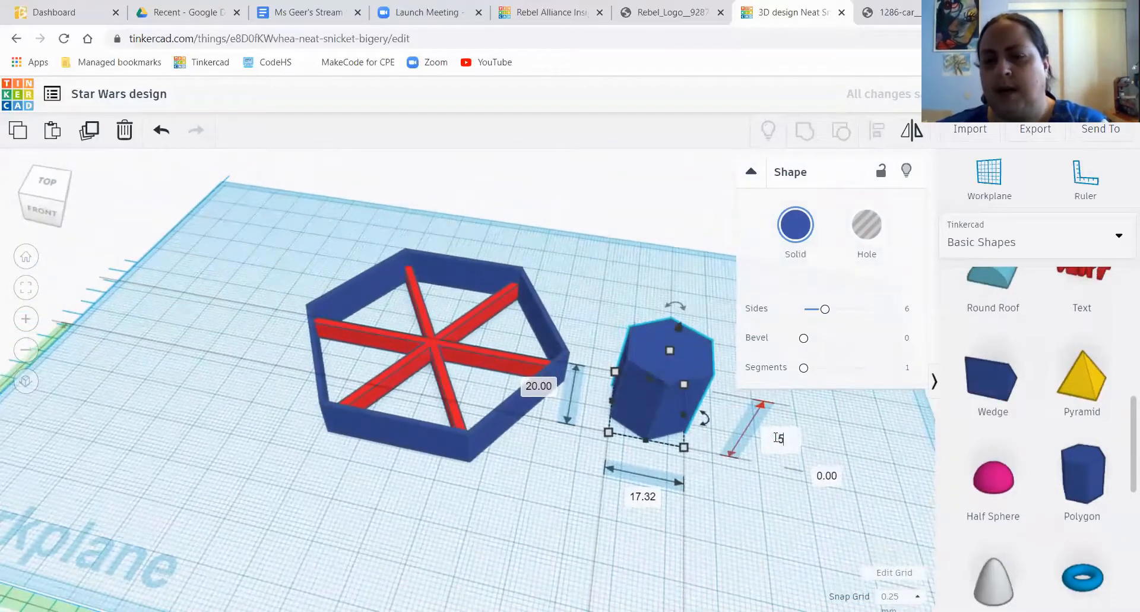
key("Return")
- Move the small polygon onto the crossing of the spokes and rotate it on the workplane so its corners line up with the bars
left_click_drag(674, 407, 448, 348)
right_click_drag(447, 348, 639, 536)
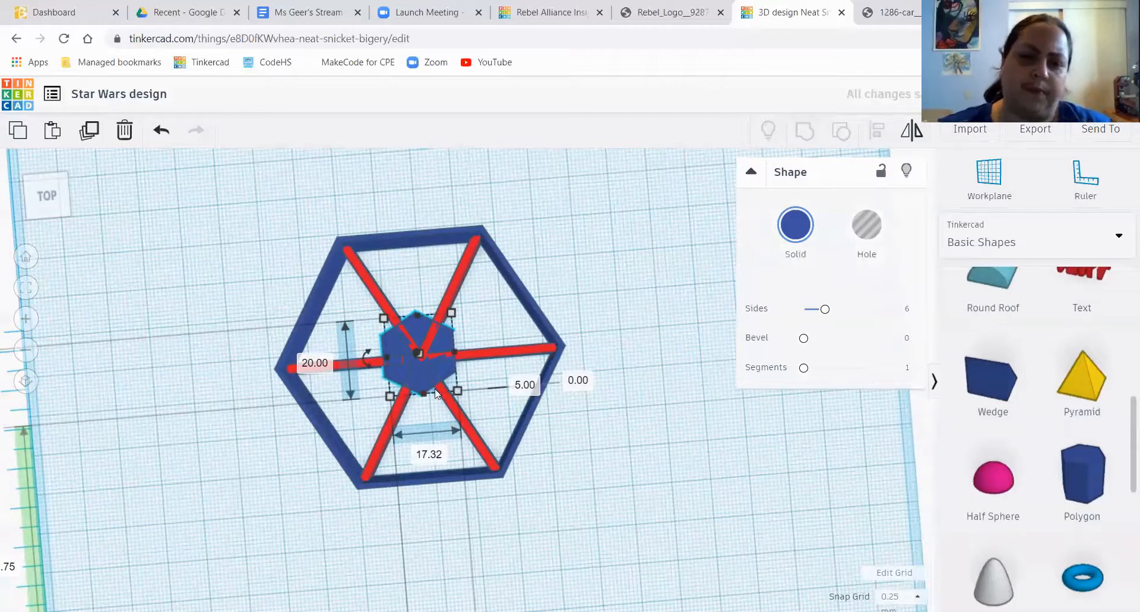
scroll(431, 387, "up", 2)
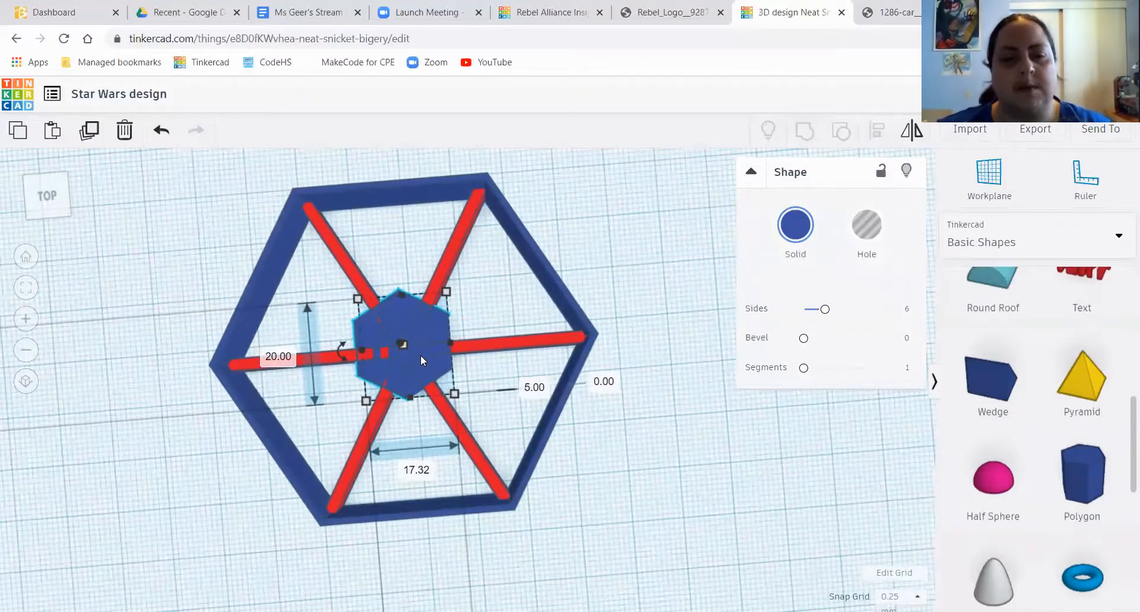
left_click_drag(342, 350, 307, 302)
right_click_drag(665, 496, 639, 511)
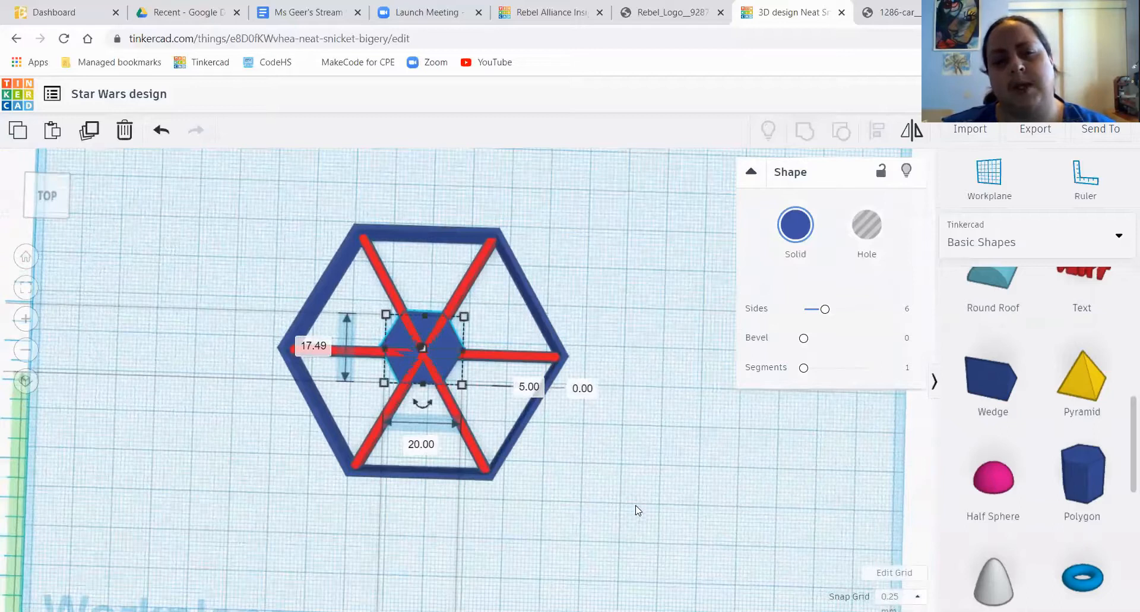
- Align the small central polygon with the hexagon frame by their centres in both horizontal directions
left_click(419, 237, "shift")
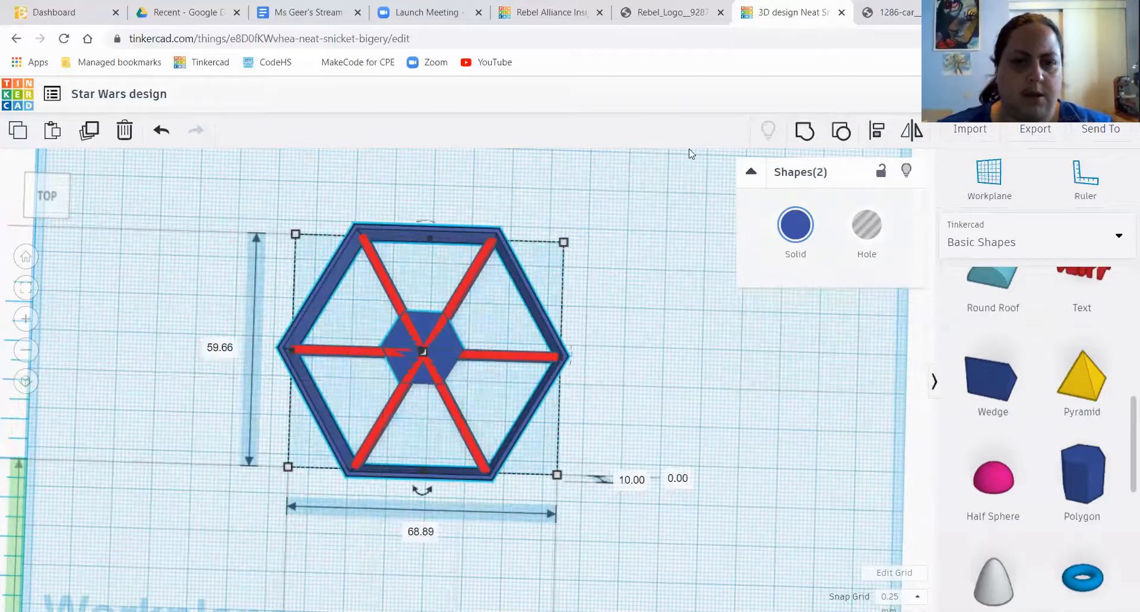
left_click(873, 137)
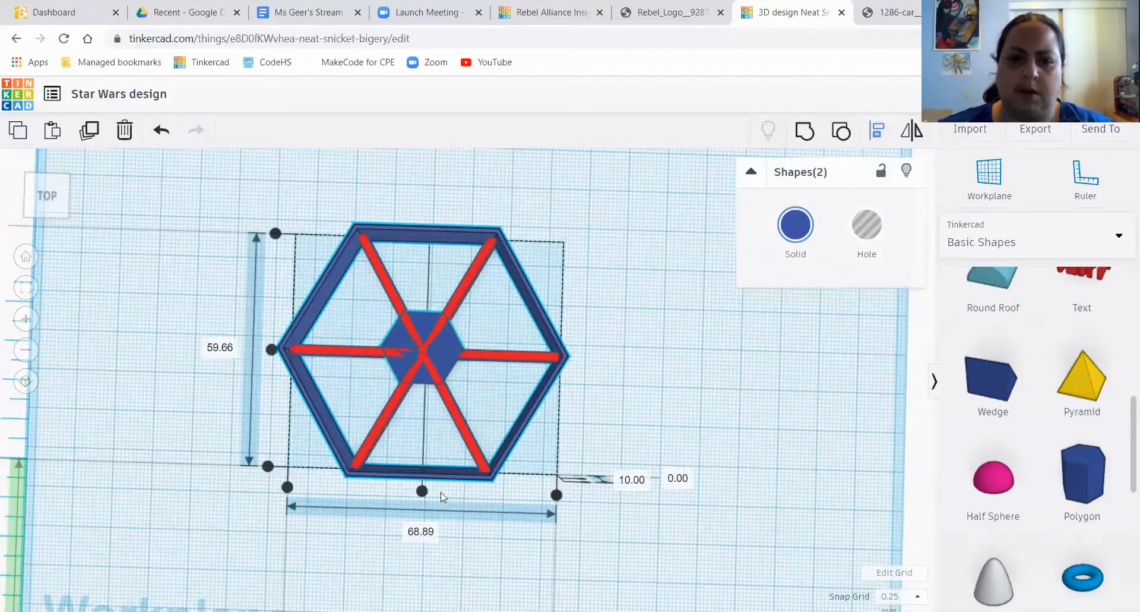
left_click(421, 491)
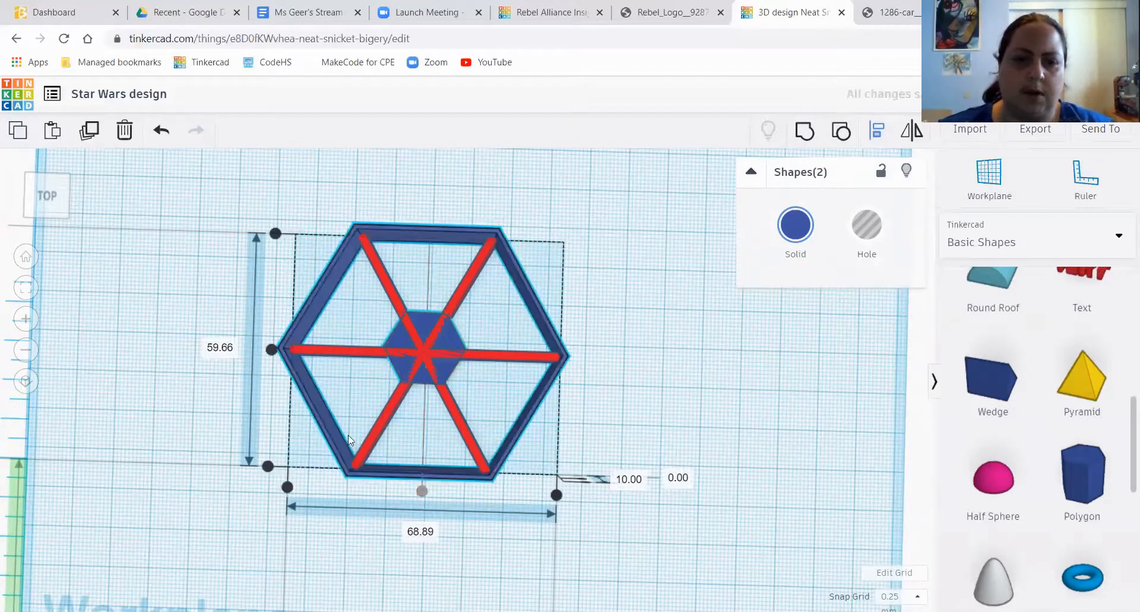
left_click(267, 352)
left_click(674, 409)
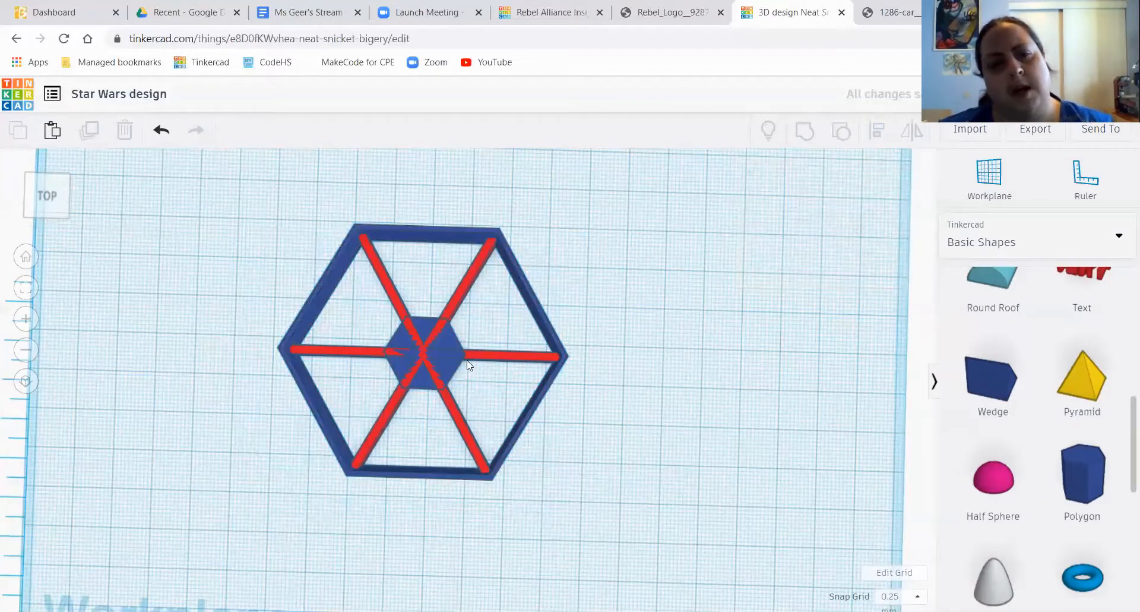
- Group the central polygon with the red spokes into one blue shape
left_click(449, 354)
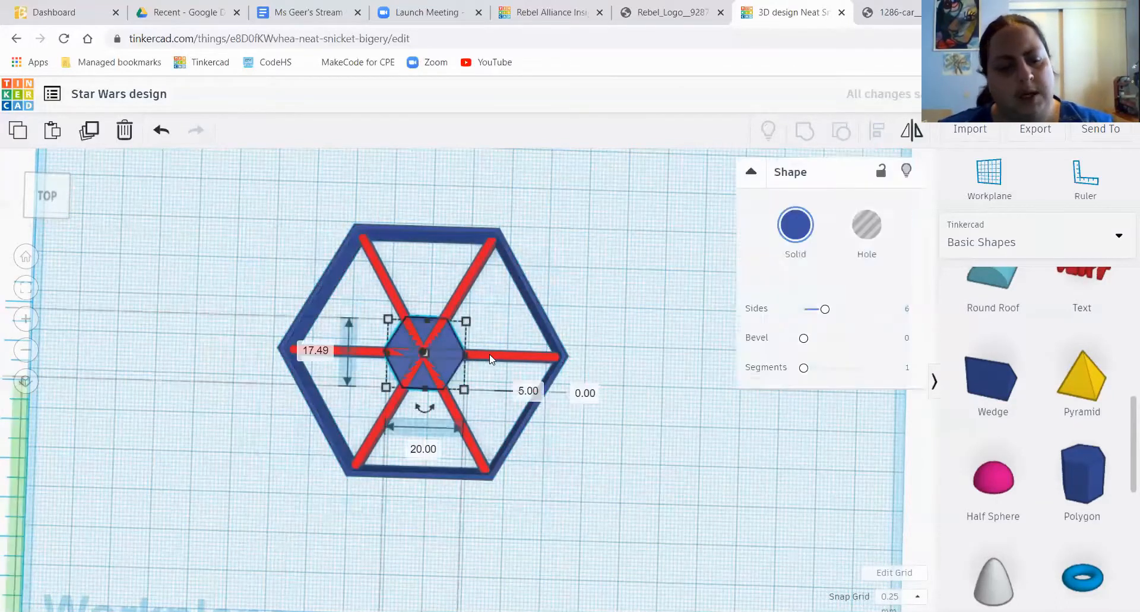
left_click(501, 354, "shift")
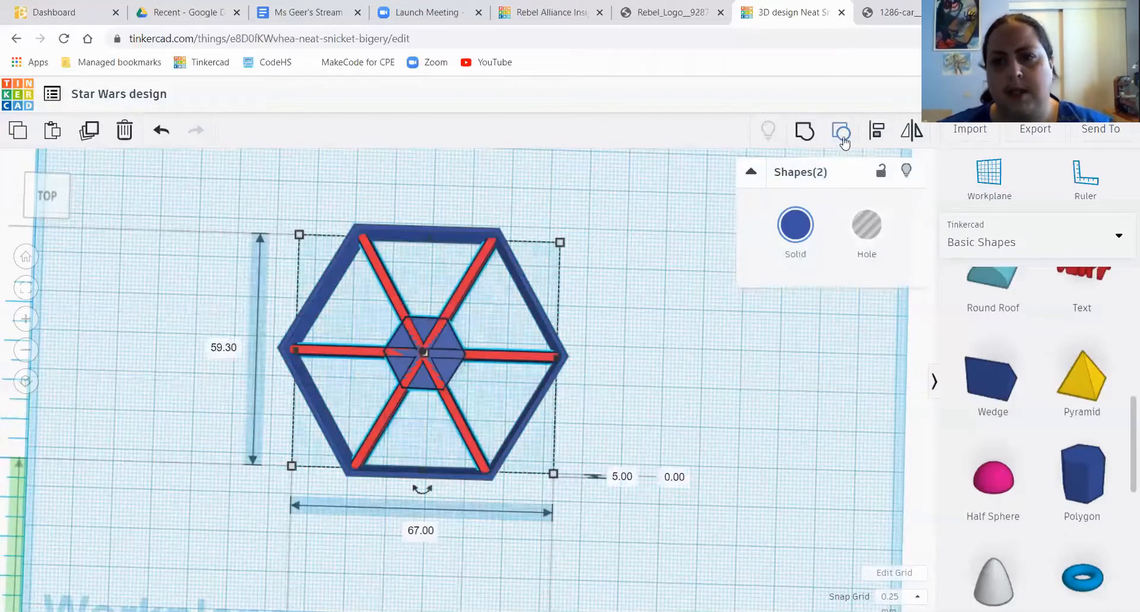
left_click(807, 136)
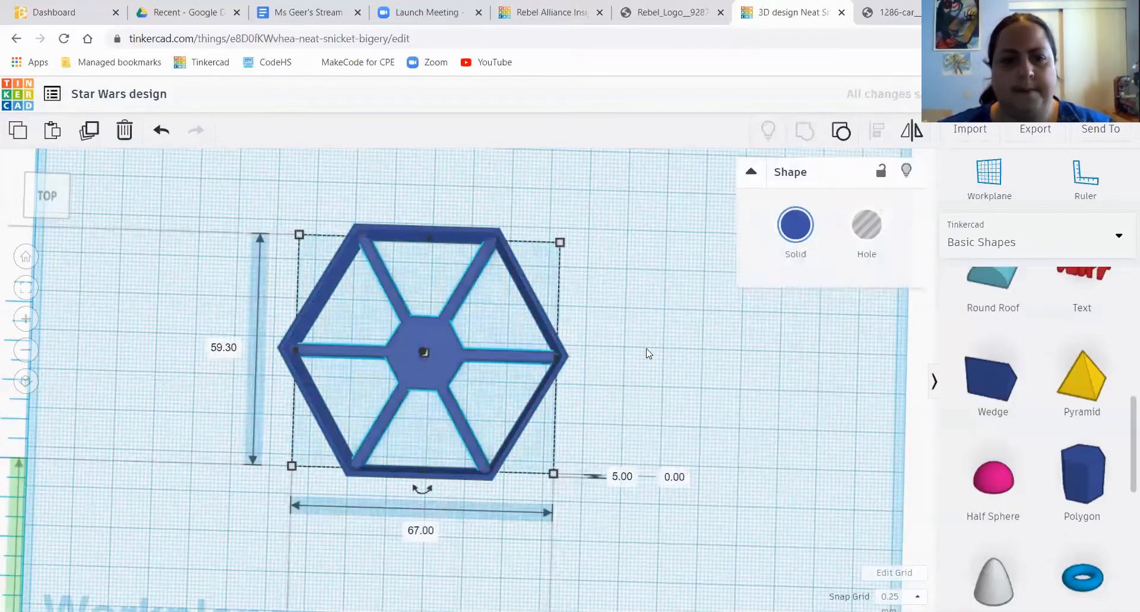
left_click(654, 409)
- Examine the hub and spokes inside the hexagon frame from above and from a low front angle
right_click_drag(654, 415, 461, 378)
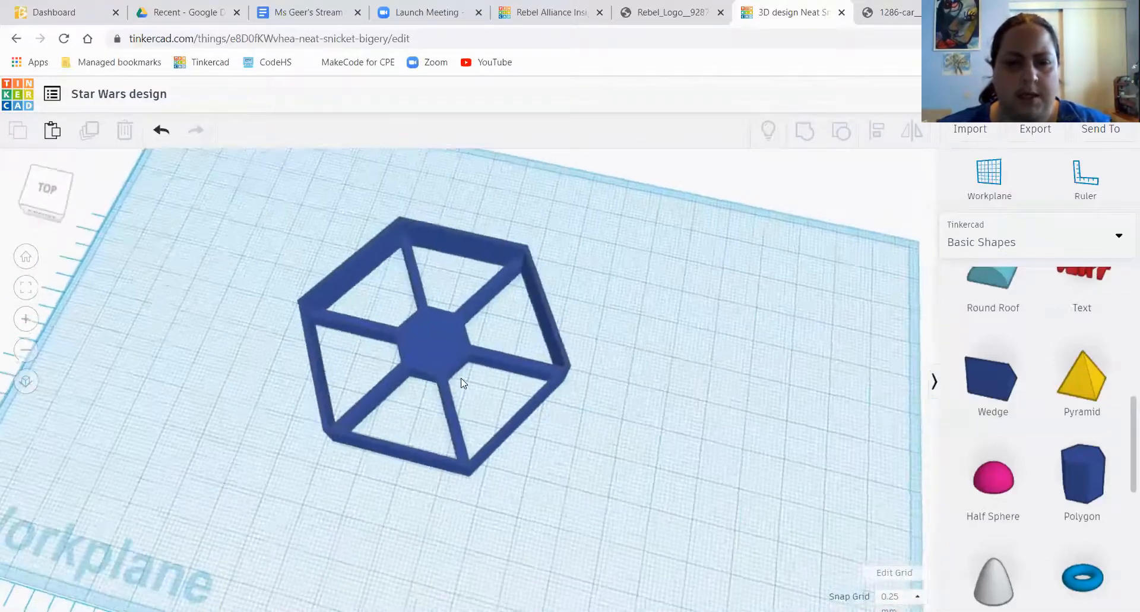
scroll(467, 379, "up", 5)
right_click_drag(650, 415, 729, 484)
scroll(724, 478, "down", 3)
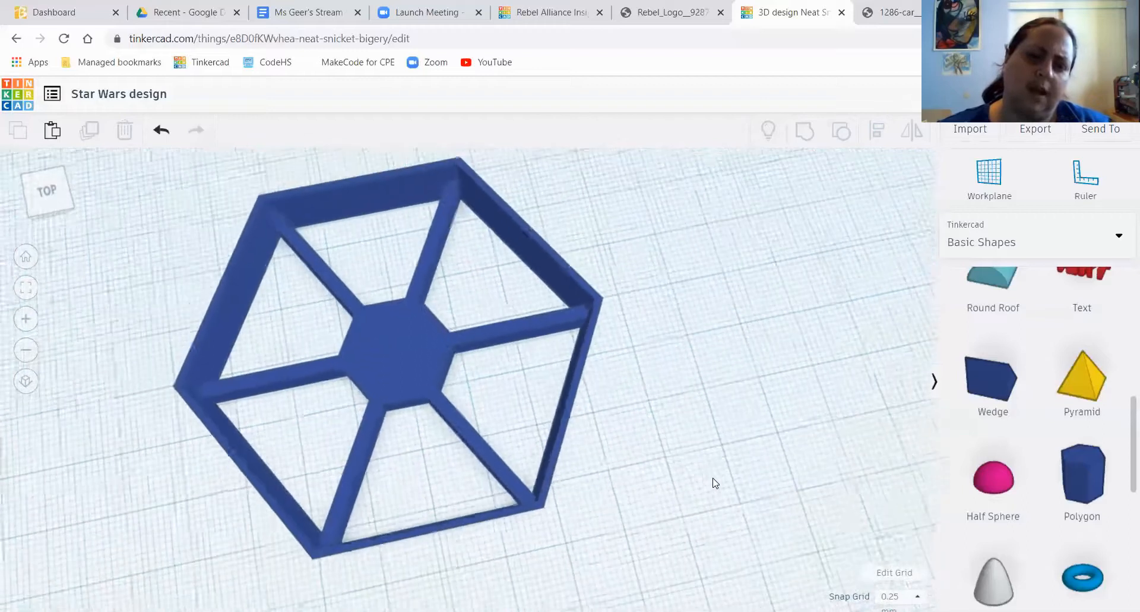
right_click_drag(662, 468, 648, 472)
scroll(648, 472, "down", 2)
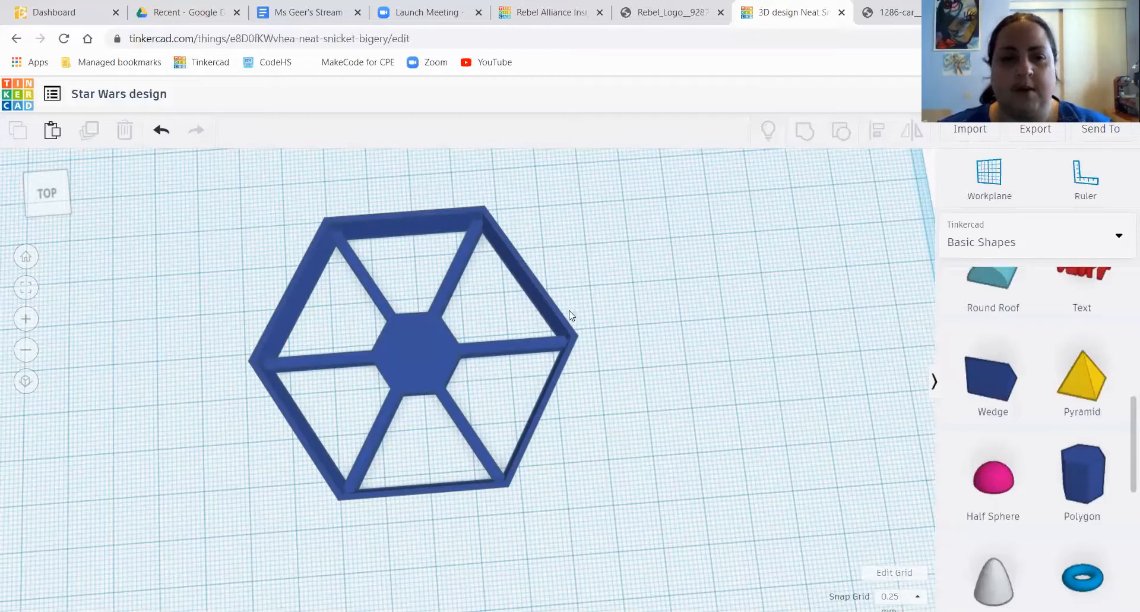
right_click_drag(618, 377, 592, 321)
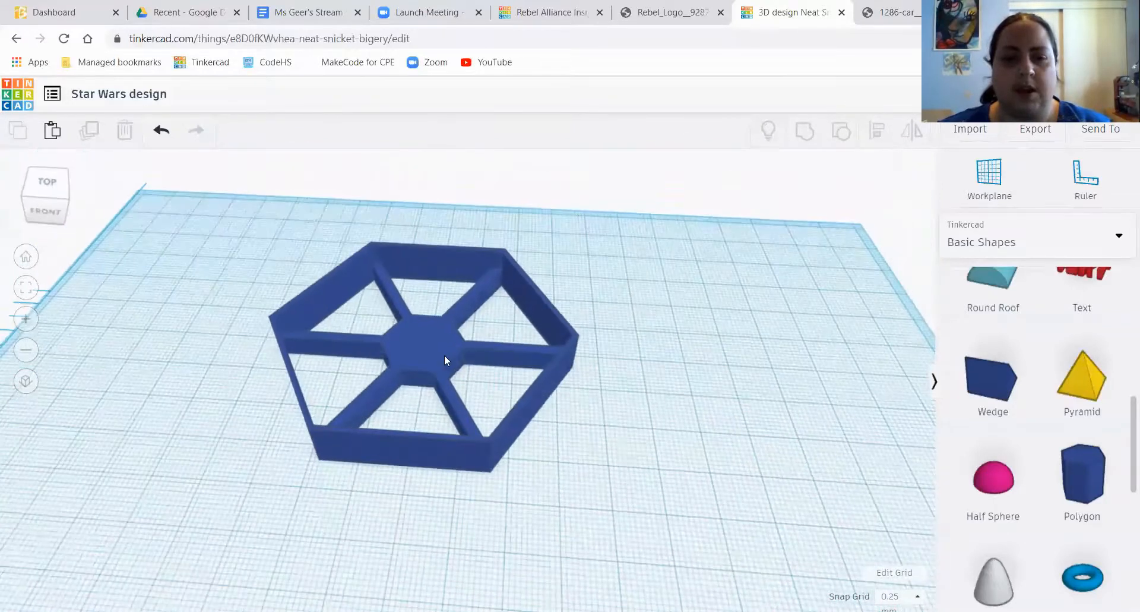
left_click(429, 351)
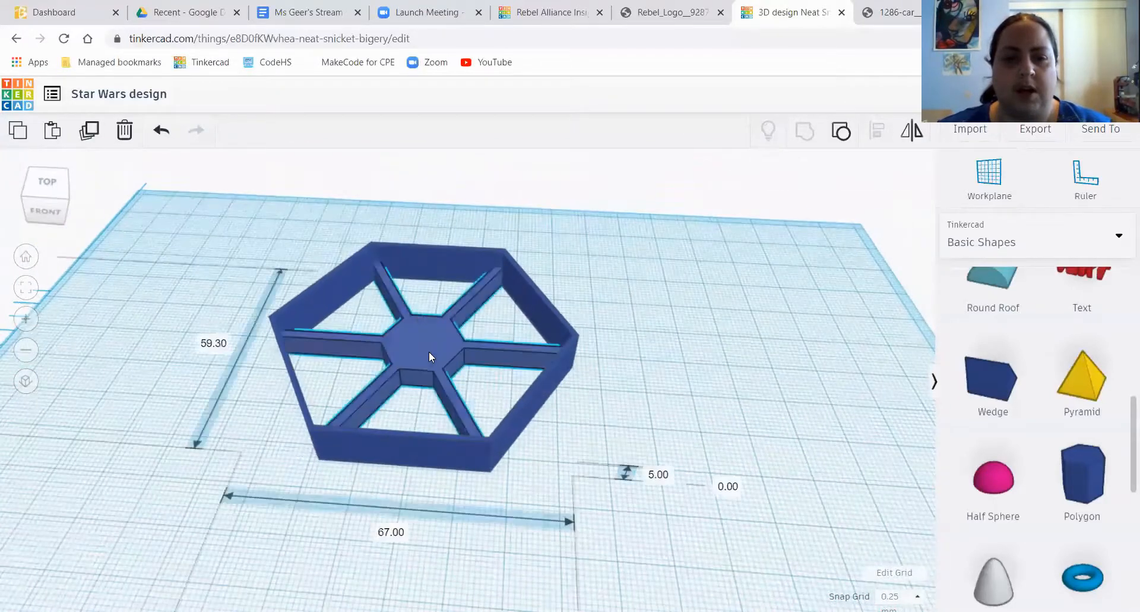
- Group the hexagon frame with the hub and spokes into one shape
left_click(391, 251, "shift")
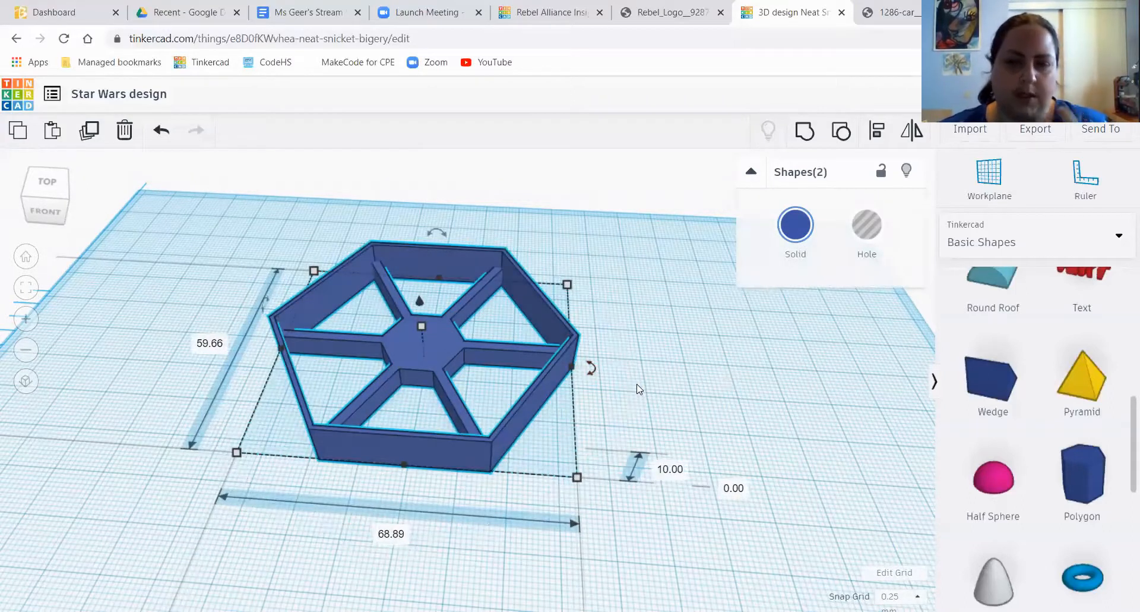
left_click(805, 140)
left_click(703, 378)
- Flip the grouped emblem upside down so the hub and spokes sit flush with the frame's top edge
left_click(449, 351)
left_click_drag(428, 232, 433, 342)
right_click_drag(612, 404, 567, 350)
right_click_drag(651, 392, 472, 294)
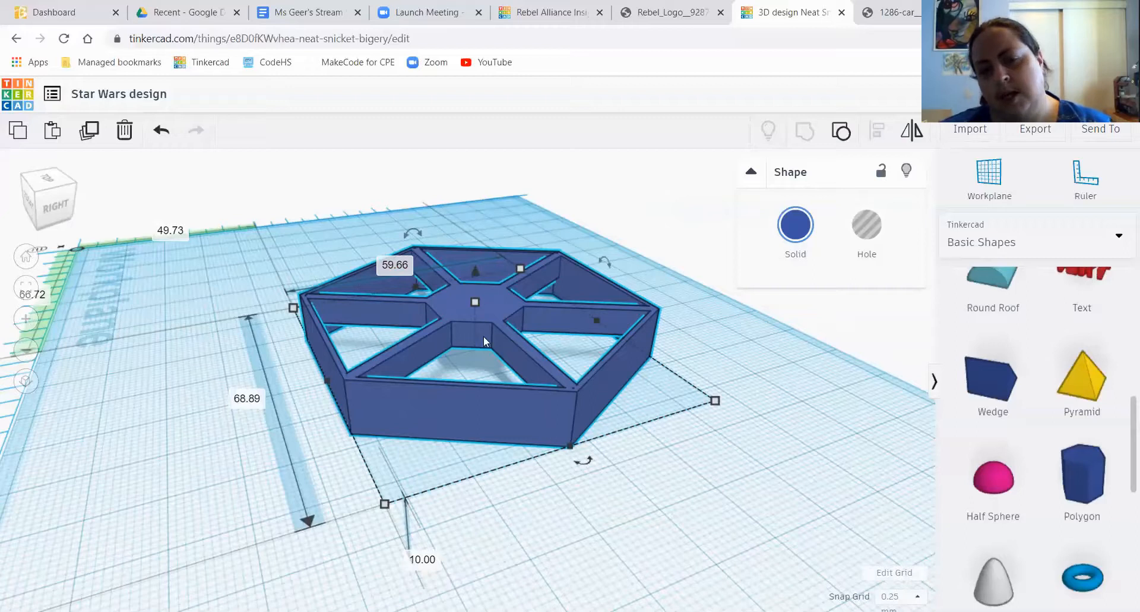
right_click_drag(541, 502, 433, 461)
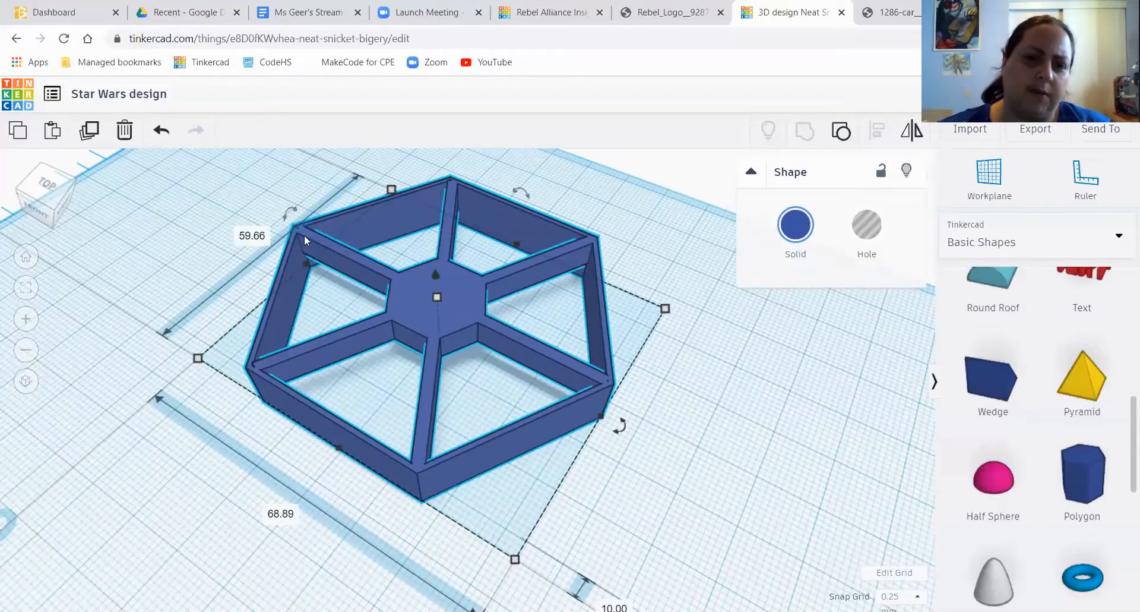
right_click_drag(677, 448, 557, 358)
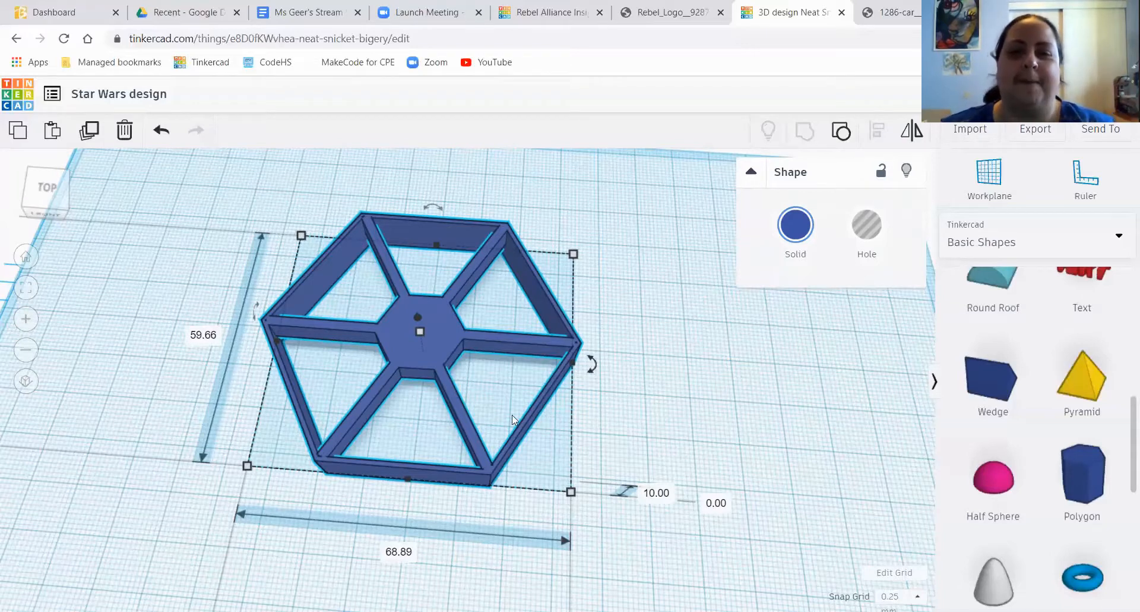
- Ungroup the emblem back into the hexagon frame and the hub with spokes
left_click_drag(1101, 490, 699, 383)
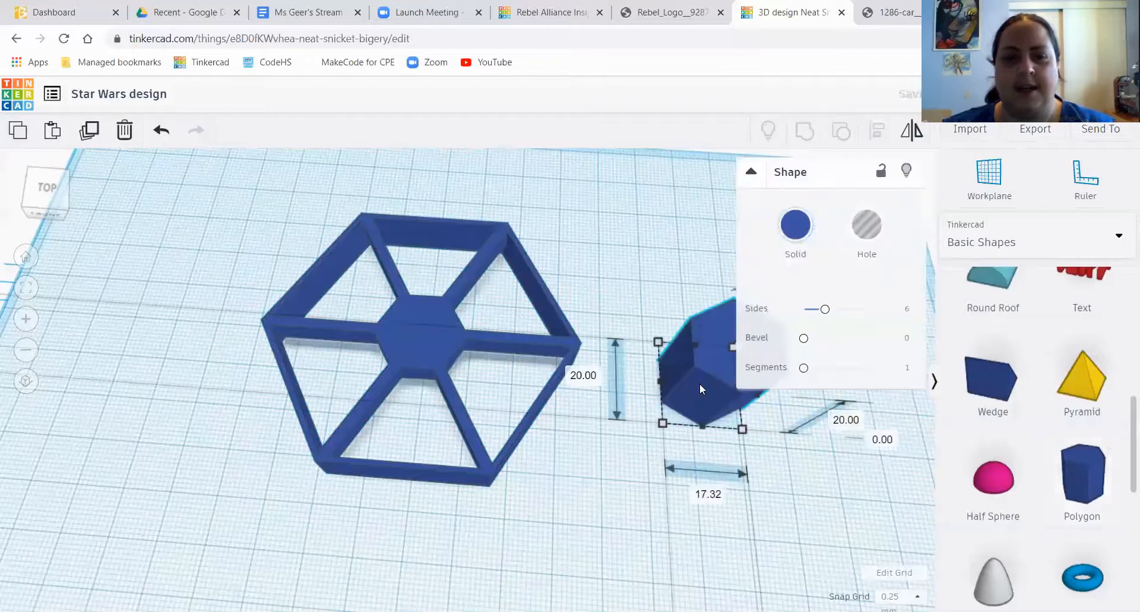
key("ctrl+z")
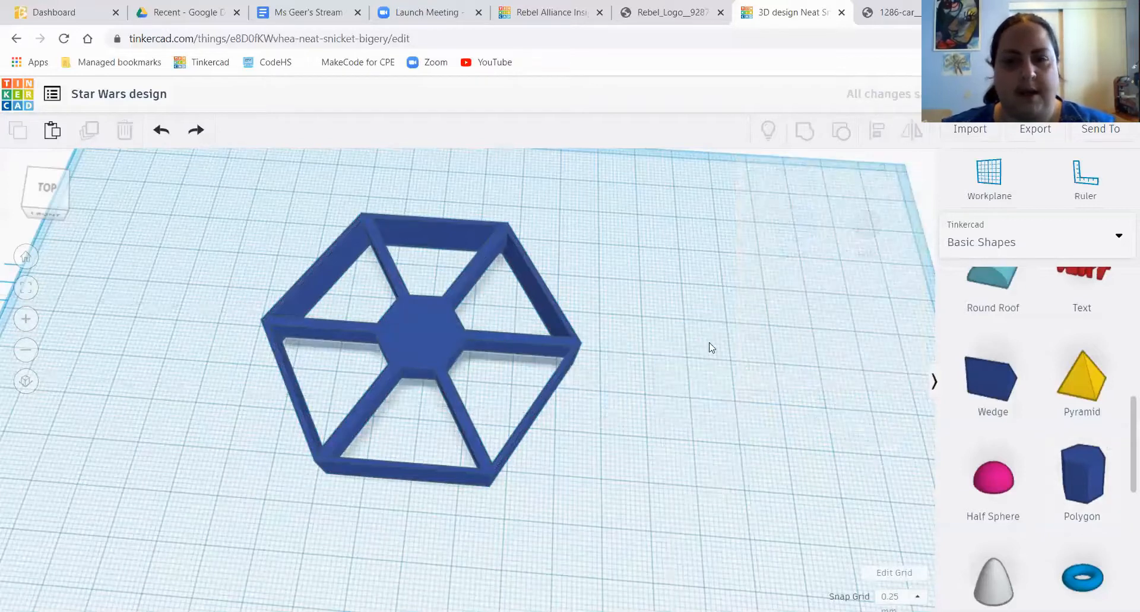
left_click(548, 301)
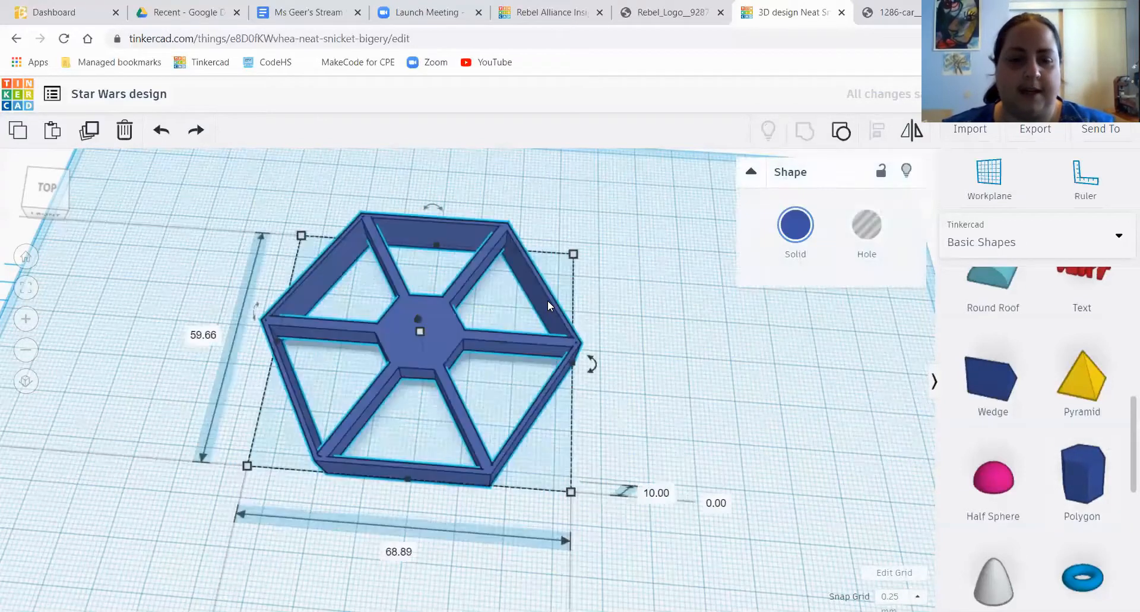
left_click(843, 128)
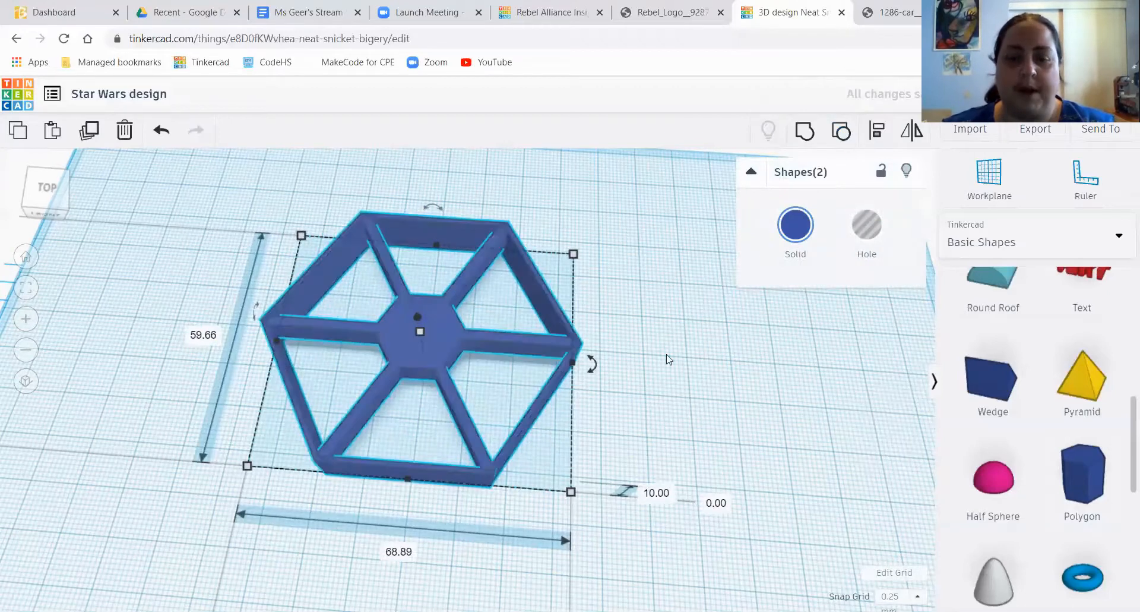
left_click(645, 413)
- Duplicate only the hexagon frame in place, leaving out the hub and spokes
right_click_drag(694, 400, 541, 392)
left_click(538, 385)
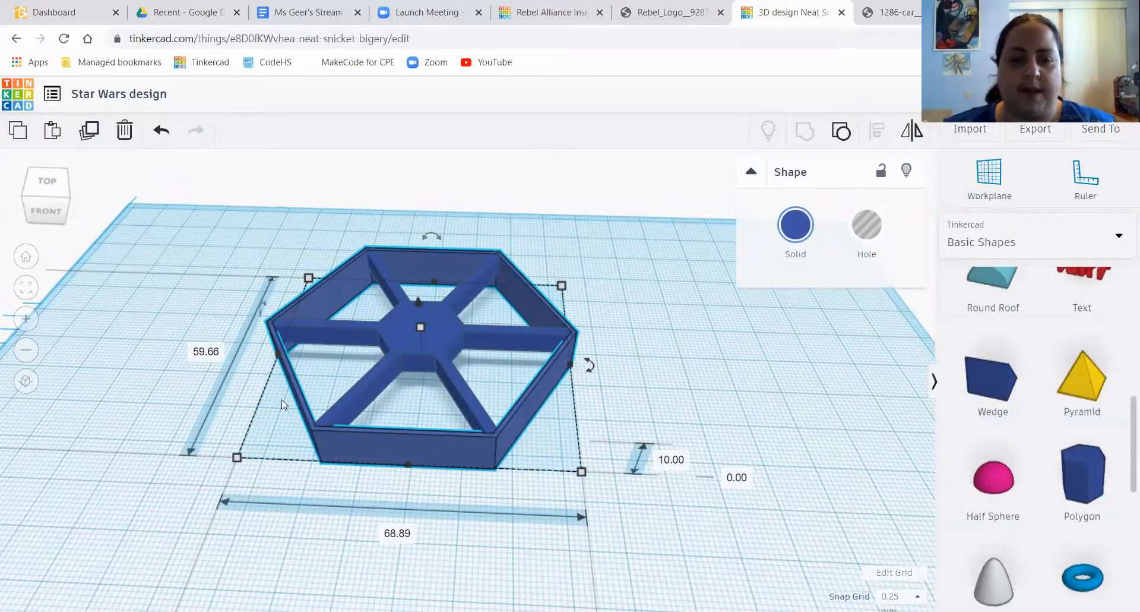
left_click(427, 346)
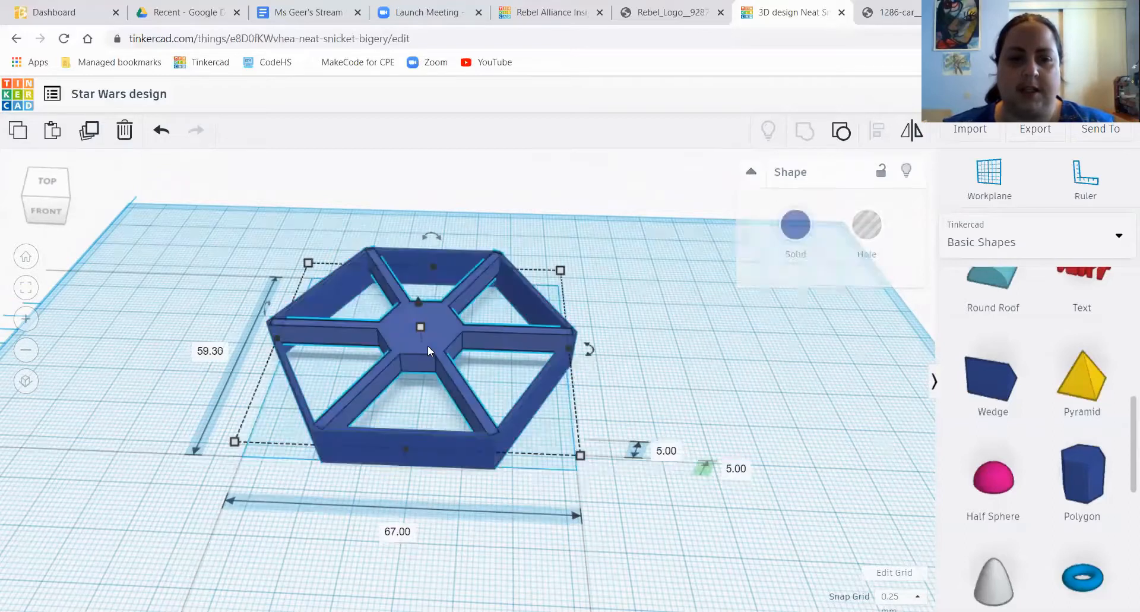
left_click(375, 440)
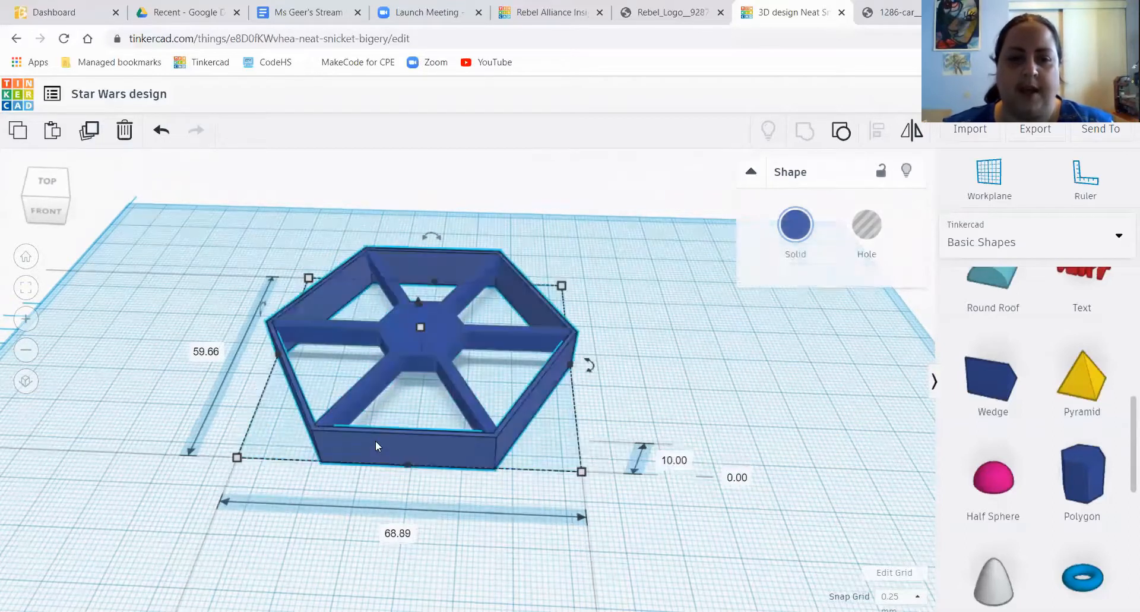
left_click(89, 130)
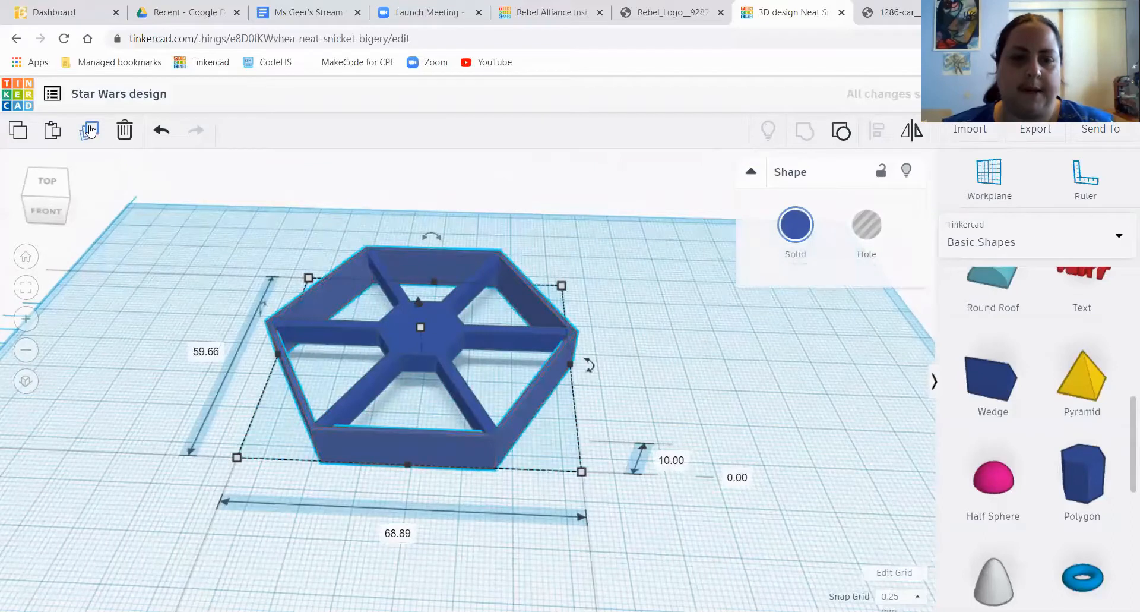
- Colour the duplicated hexagon frame red
mouse_move(682, 390)
right_mouse_down()
mouse_move(669, 374)
mouse_move(692, 380)
right_mouse_up()
left_click(796, 225)
left_click(779, 361)
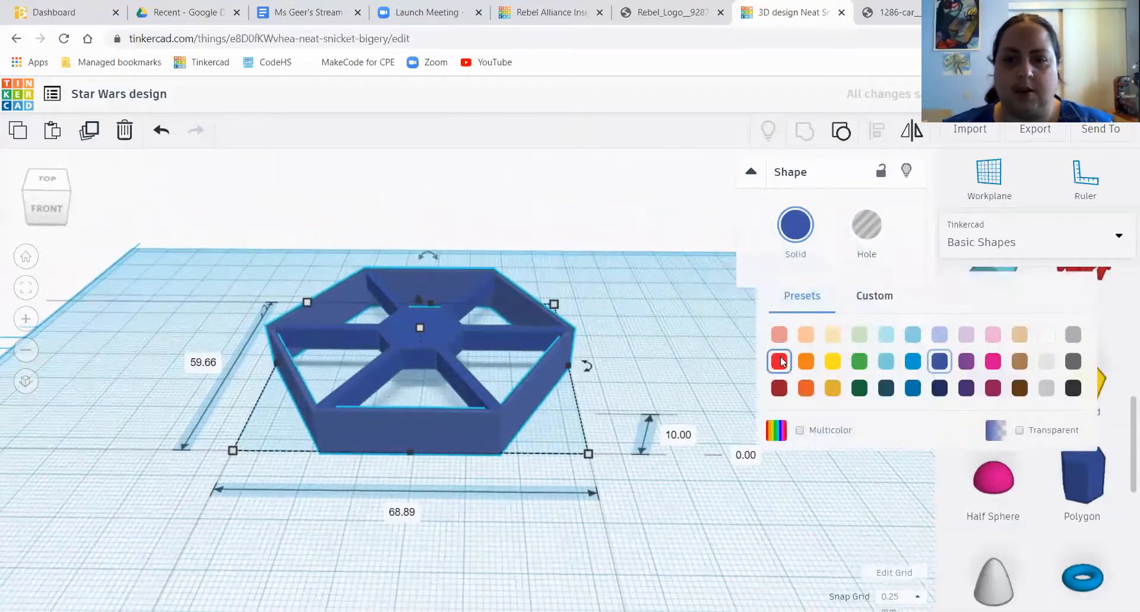
- Set the red hexagon frame's height to 2 mm
scroll(500, 471, "up", 3)
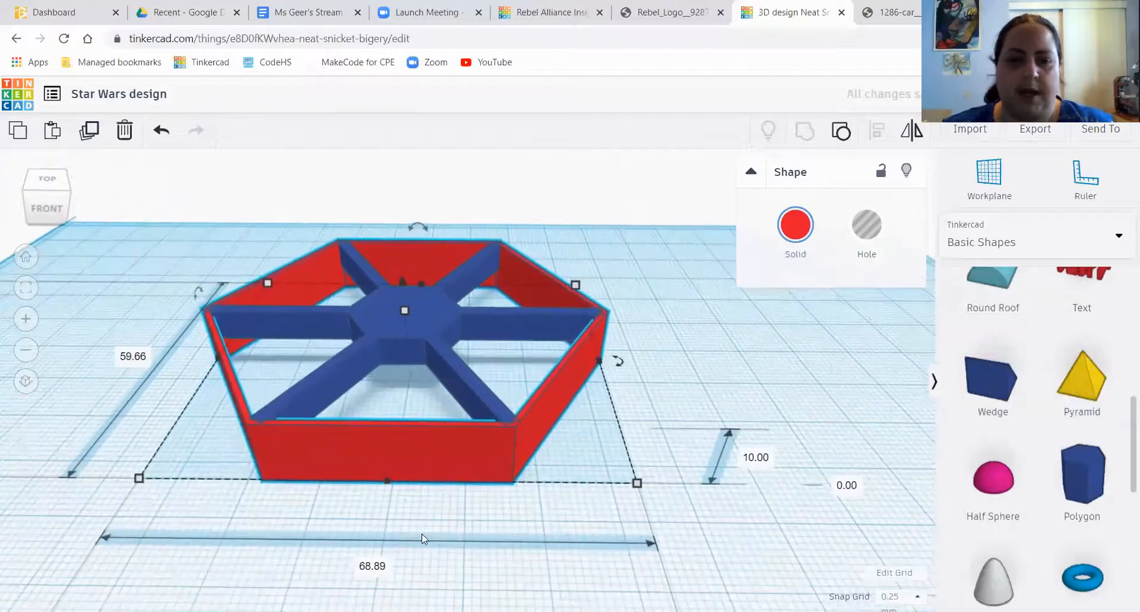
right_click_drag(426, 534, 392, 401)
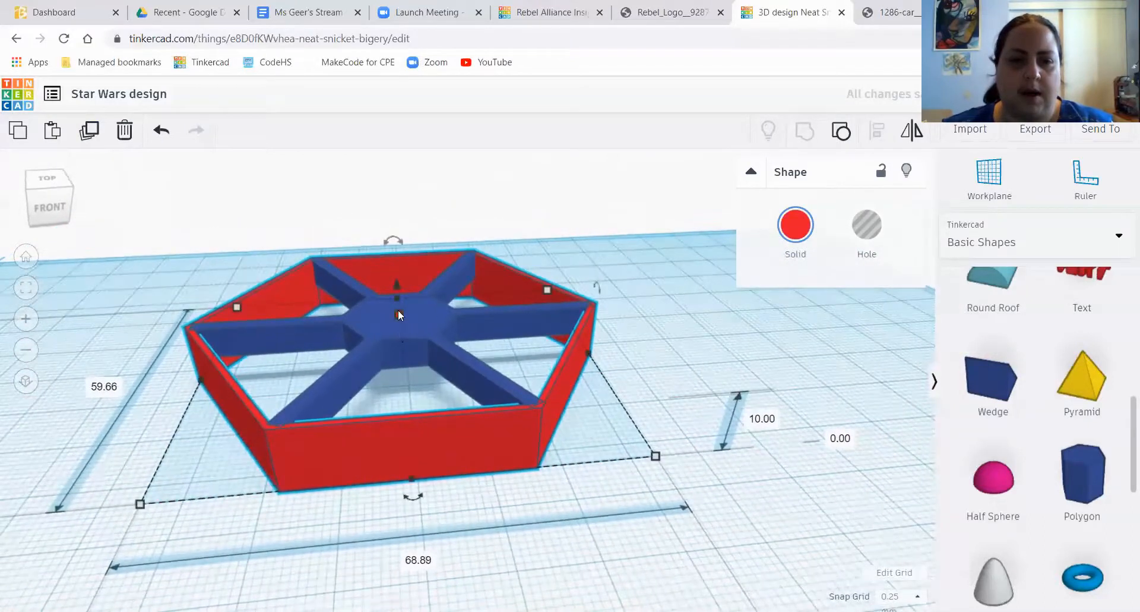
left_click_drag(398, 313, 403, 350)
left_click(760, 441)
key("BackSpace")
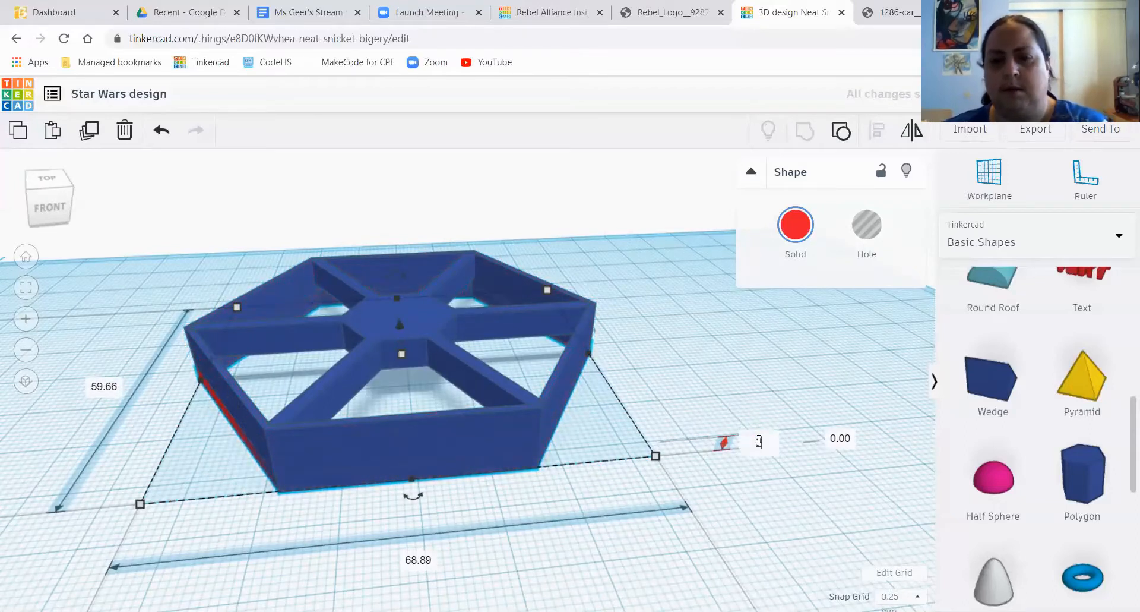
type("2")
key("Return")
left_click(792, 510)
right_click_drag(792, 510, 497, 485)
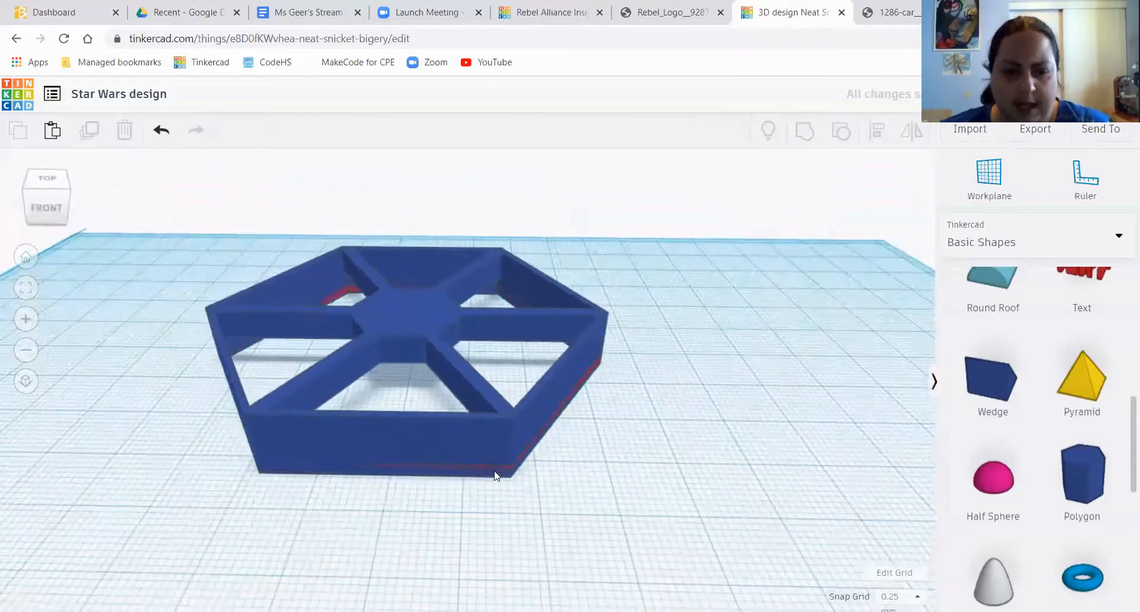
left_click(496, 476)
scroll(521, 465, "up", 3)
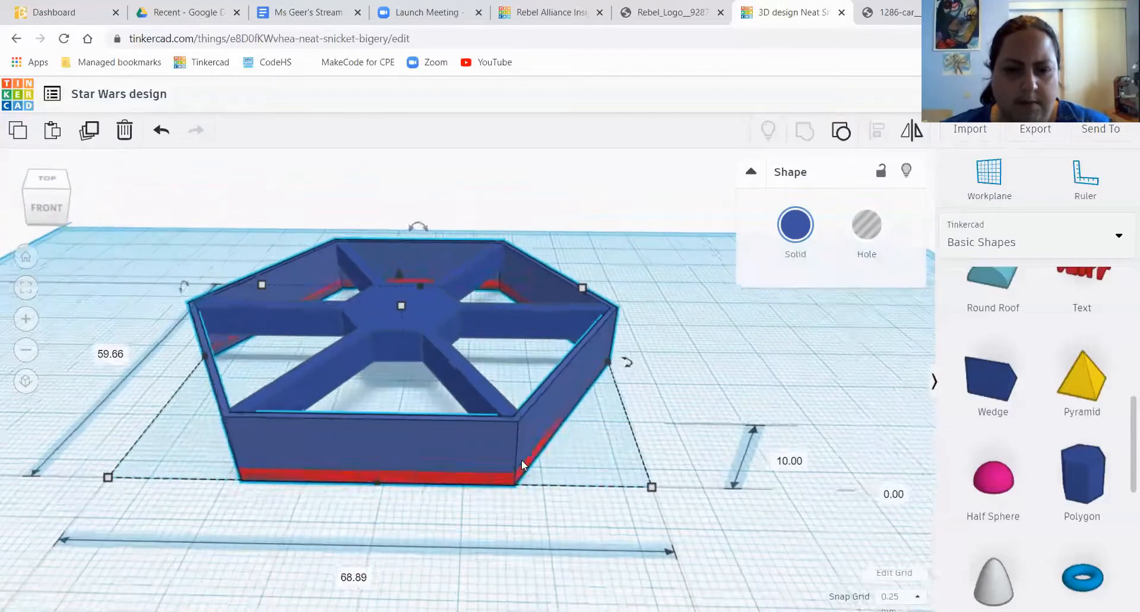
right_click_drag(522, 462, 521, 472)
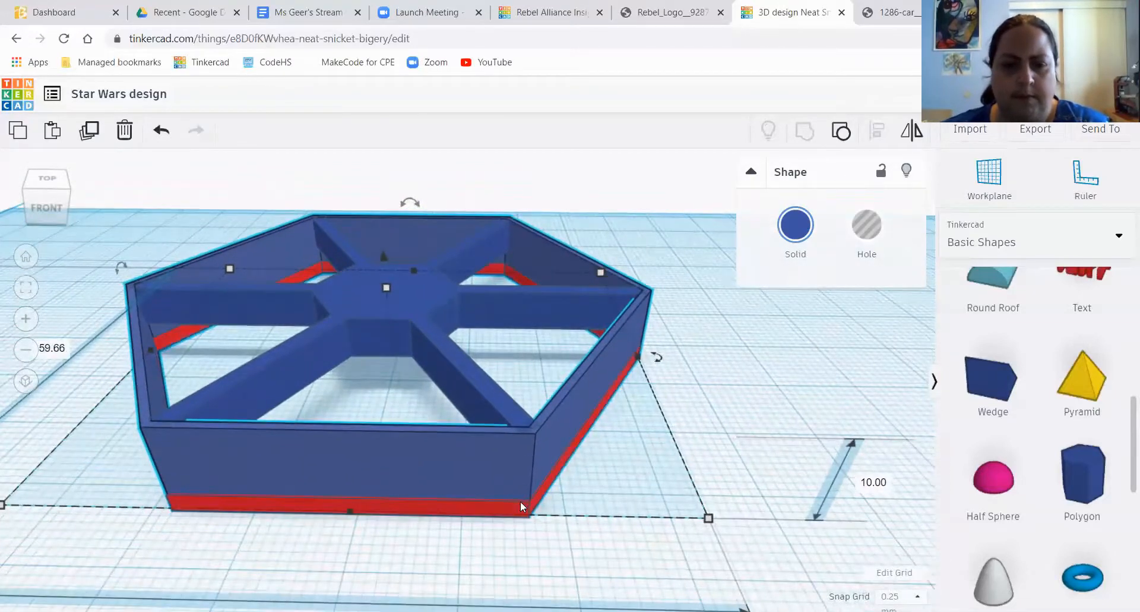
key("Down")
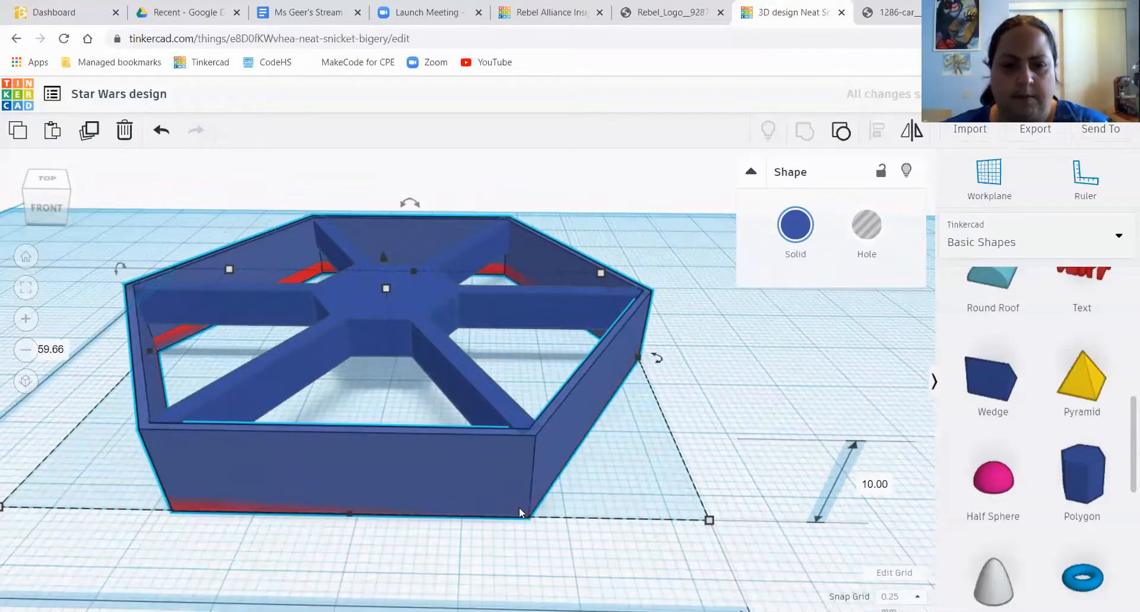
key("ctrl+z")
key("ctrl+y")
- Raise the blue hexagon frame until it rests on top of the thin red frame
left_click(527, 542)
right_click_drag(527, 542, 533, 600)
right_click_drag(438, 568, 579, 461)
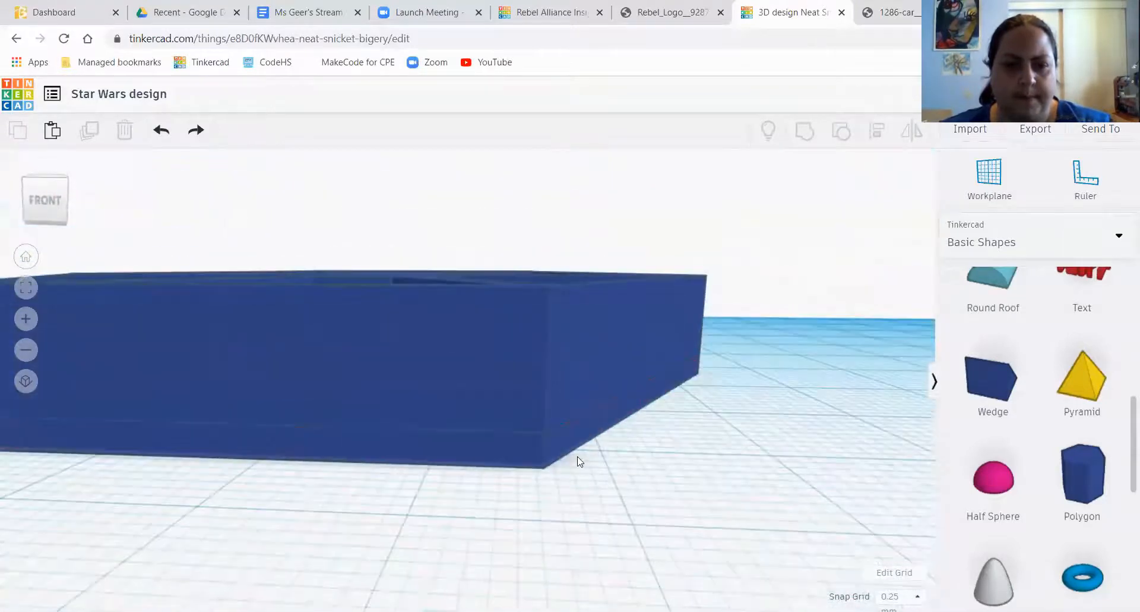
left_click(536, 462)
left_click(549, 456)
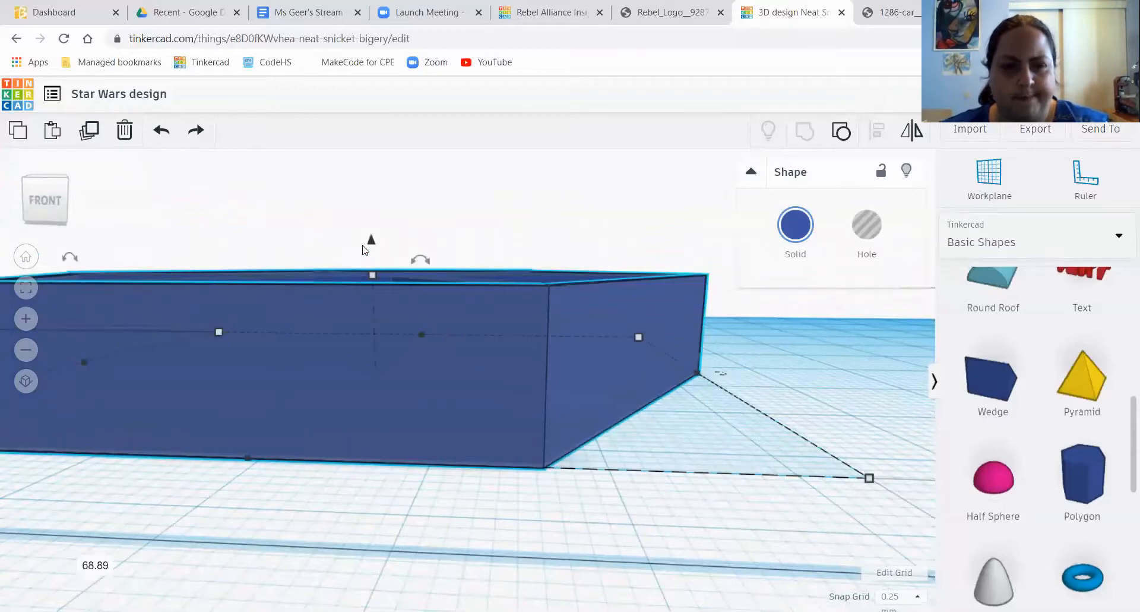
left_click_drag(371, 241, 372, 221)
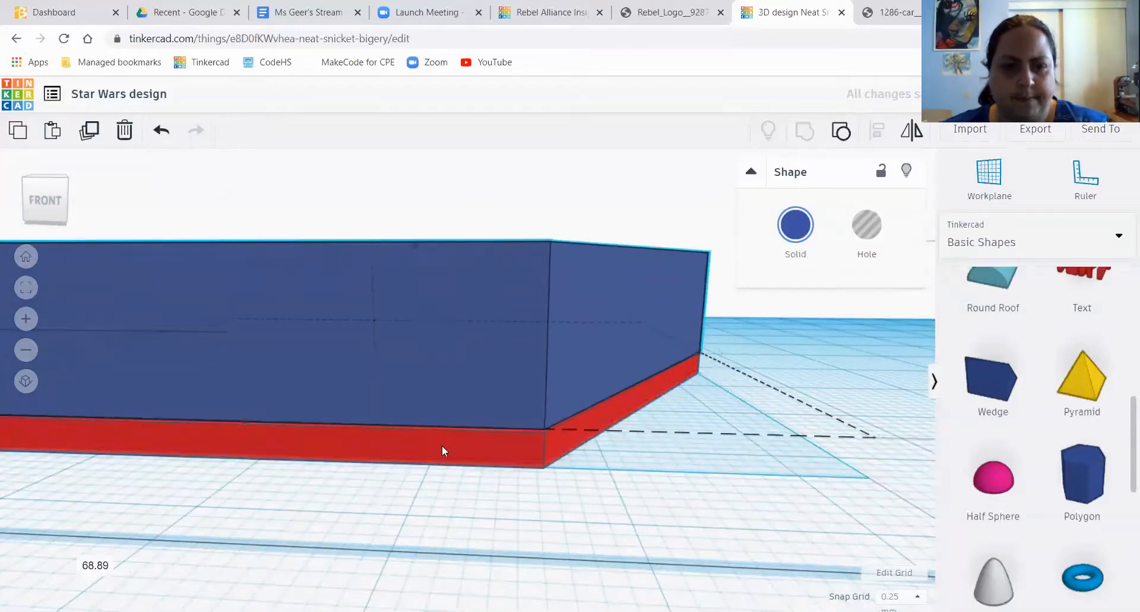
- Enlarge the thin red frame proportionally from one corner to a depth of about 60.89 mm
left_click(441, 446)
right_click_drag(478, 502, 500, 575)
scroll(482, 535, "down", 2)
scroll(482, 534, "down", 2)
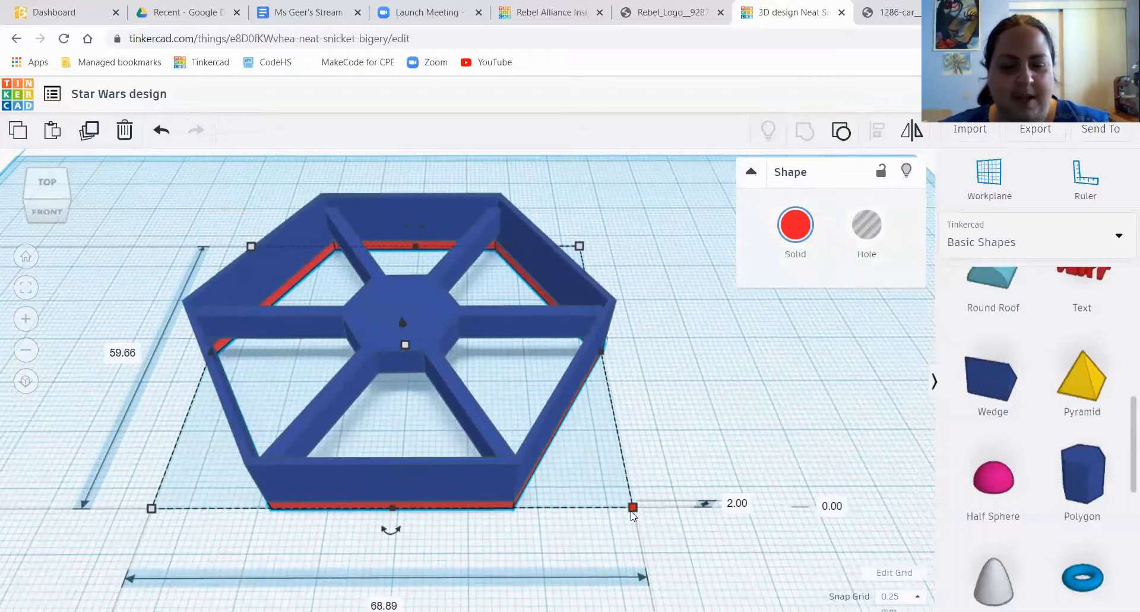
left_click_drag(633, 508, 639, 517)
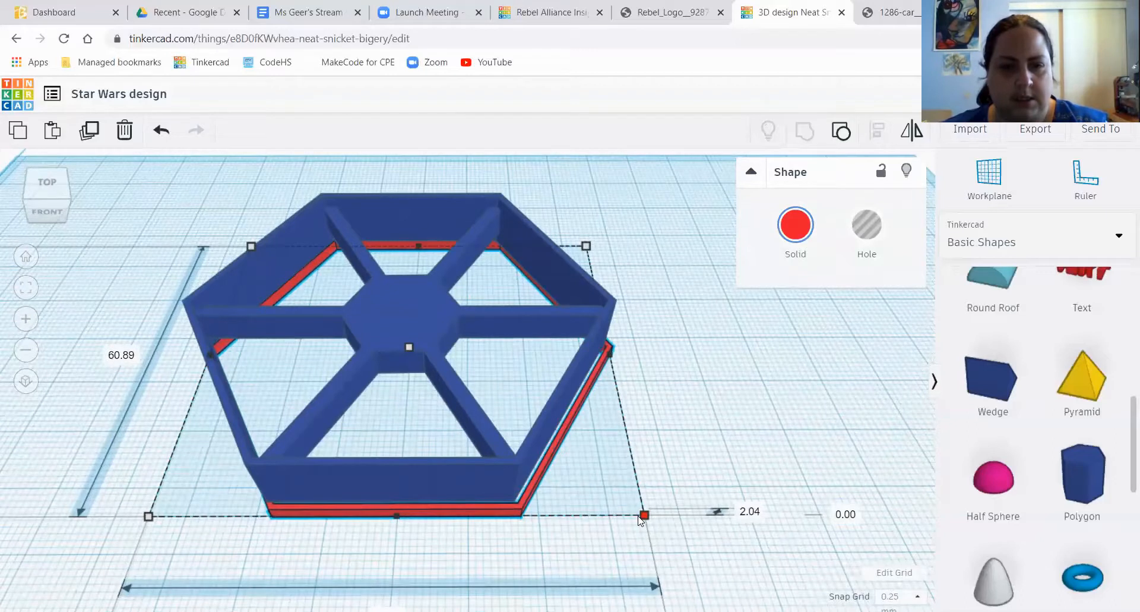
left_click_drag(640, 520, 638, 520)
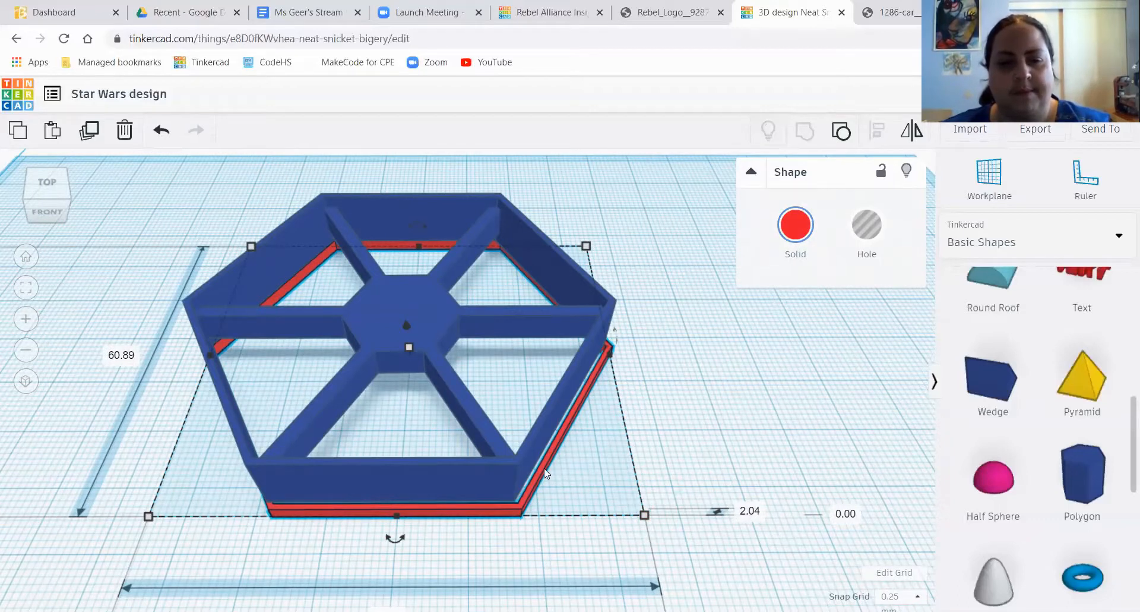
- Undo the resizing, raising, height and colour changes made since the hexagon frame was duplicated
scroll(545, 475, "down", 5)
key("ctrl+z")
key("ctrl+z")
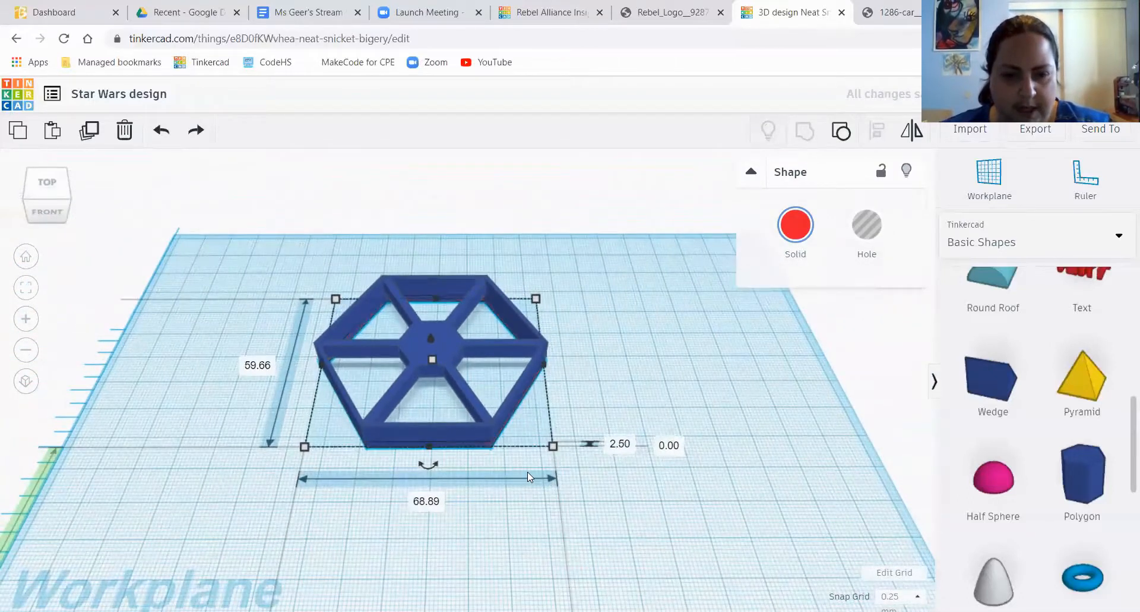
key("ctrl+z")
key("ctrl+z")
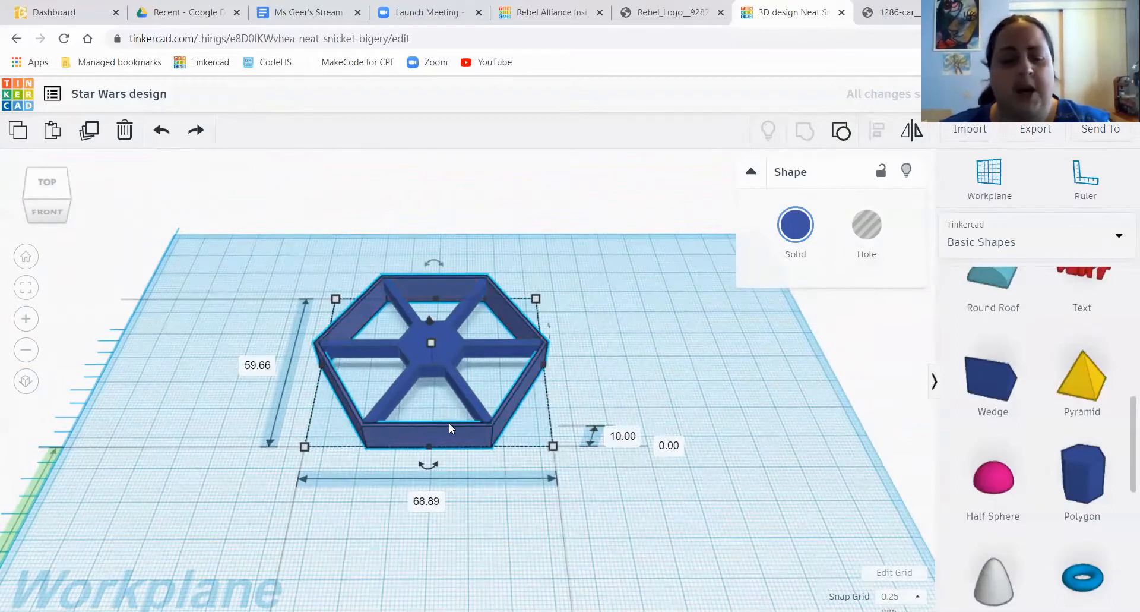
- Separate the duplicated hexagon frame from the emblem, placing the two side by side with a clear gap on the workplane
left_click_drag(433, 415, 767, 447)
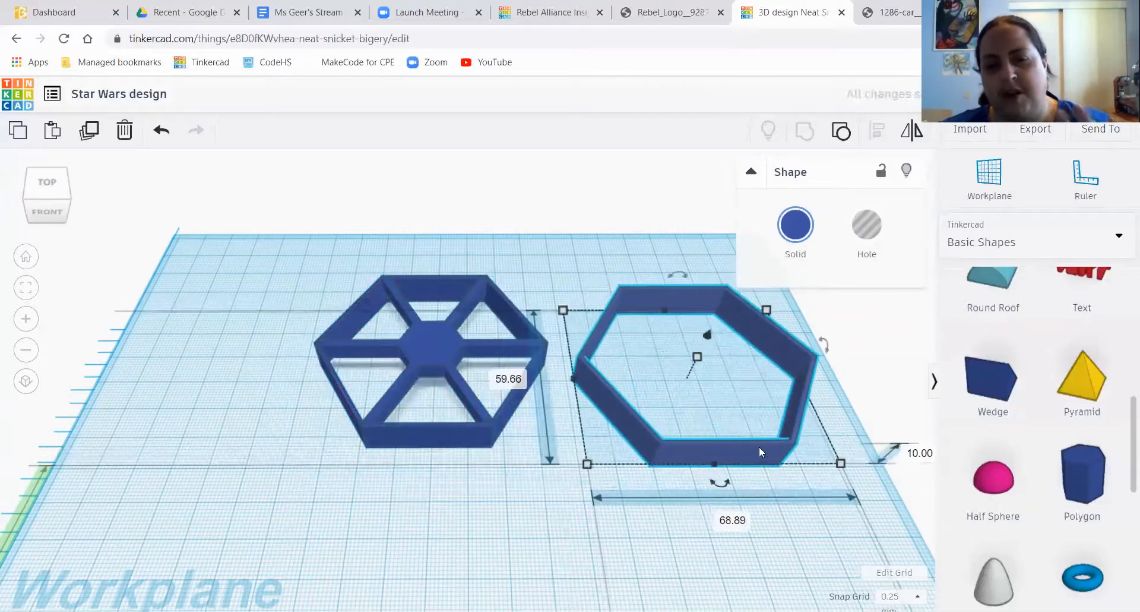
left_click_drag(220, 212, 509, 449)
left_click_drag(448, 355, 270, 333)
left_click_drag(627, 423, 509, 453)
left_click(580, 423)
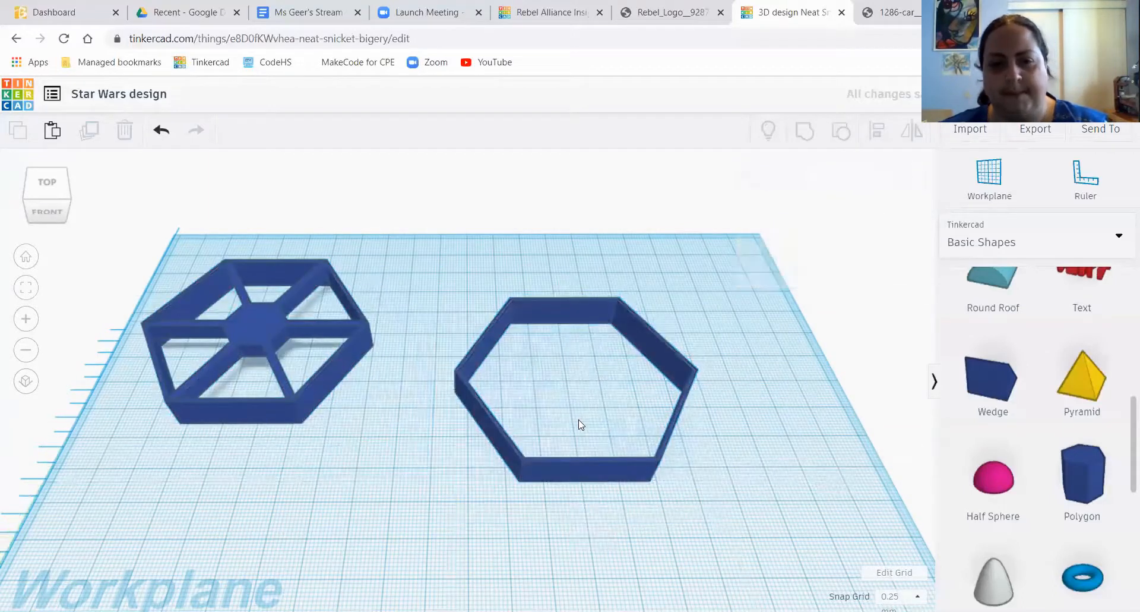
- Ungroup the duplicated frame into its solid outer polygon and inner hole polygon
left_click(610, 469)
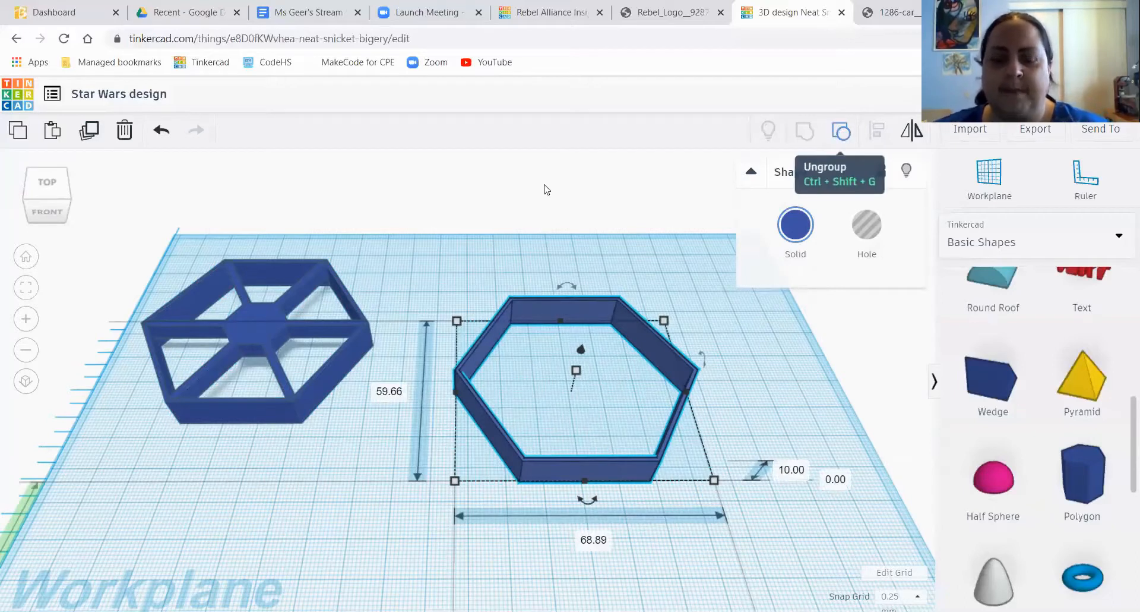
left_click(842, 132)
scroll(853, 463, "up", 3)
right_click_drag(853, 464, 831, 424)
mouse_move(478, 483)
right_mouse_down()
mouse_move(461, 454)
mouse_move(480, 488)
right_mouse_up()
right_click_drag(484, 502, 533, 482)
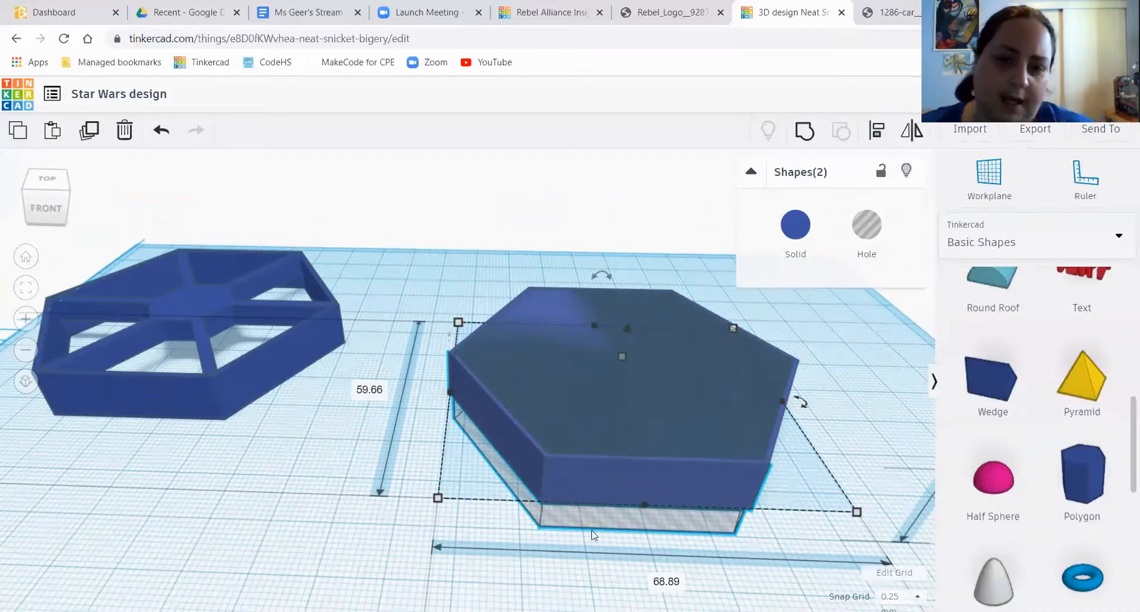
- Enlarge the solid outer polygon proportionally from one corner to about 69.89 by 60.53 mm
left_click(392, 532)
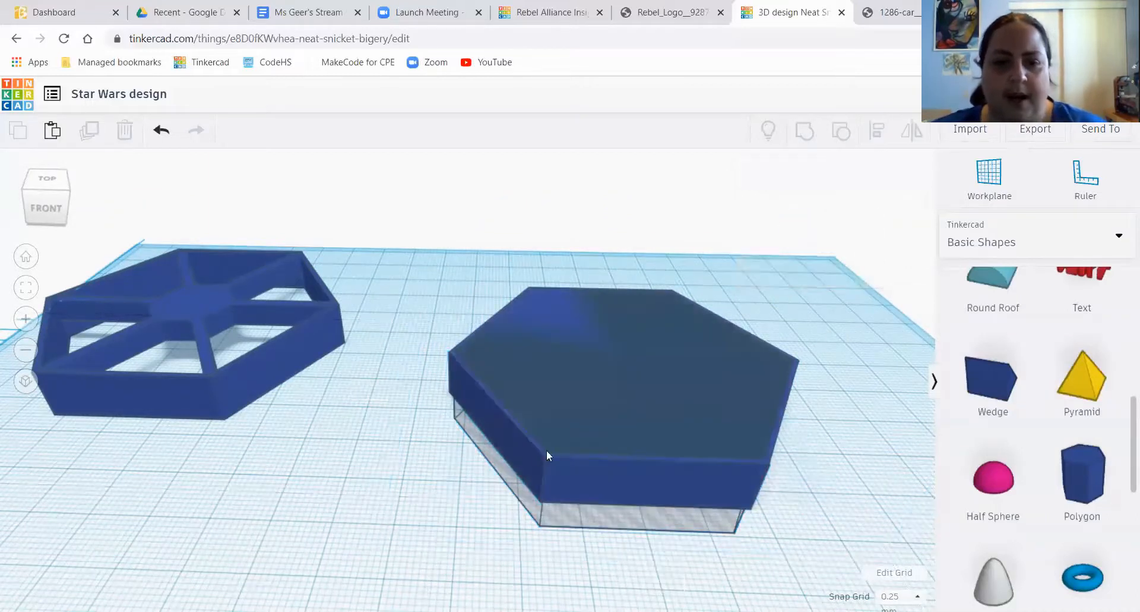
left_click(544, 462)
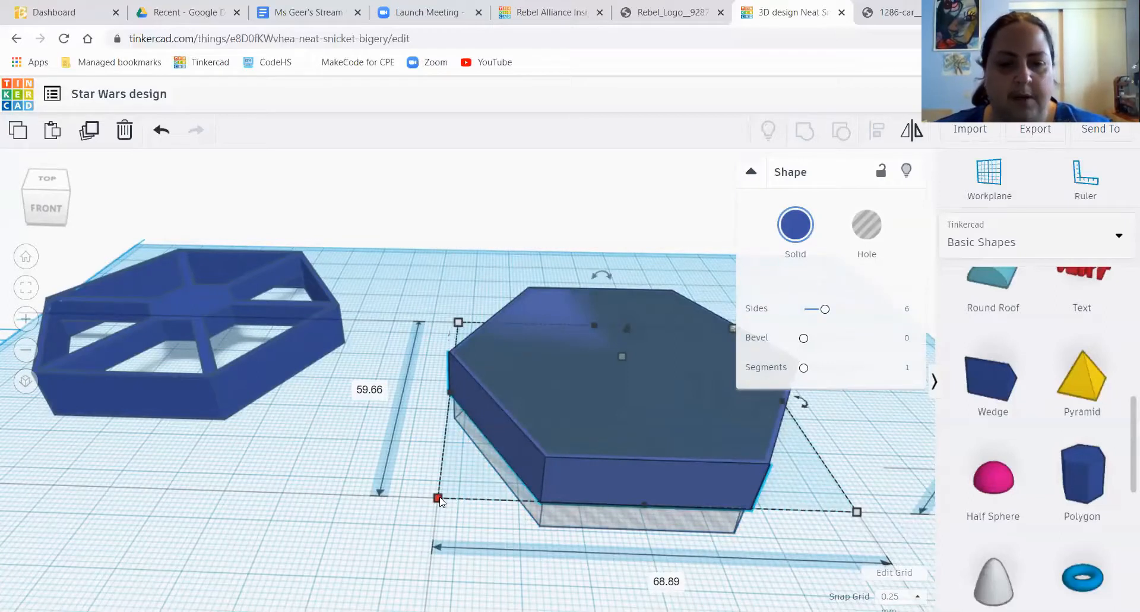
left_click_drag(438, 500, 433, 504)
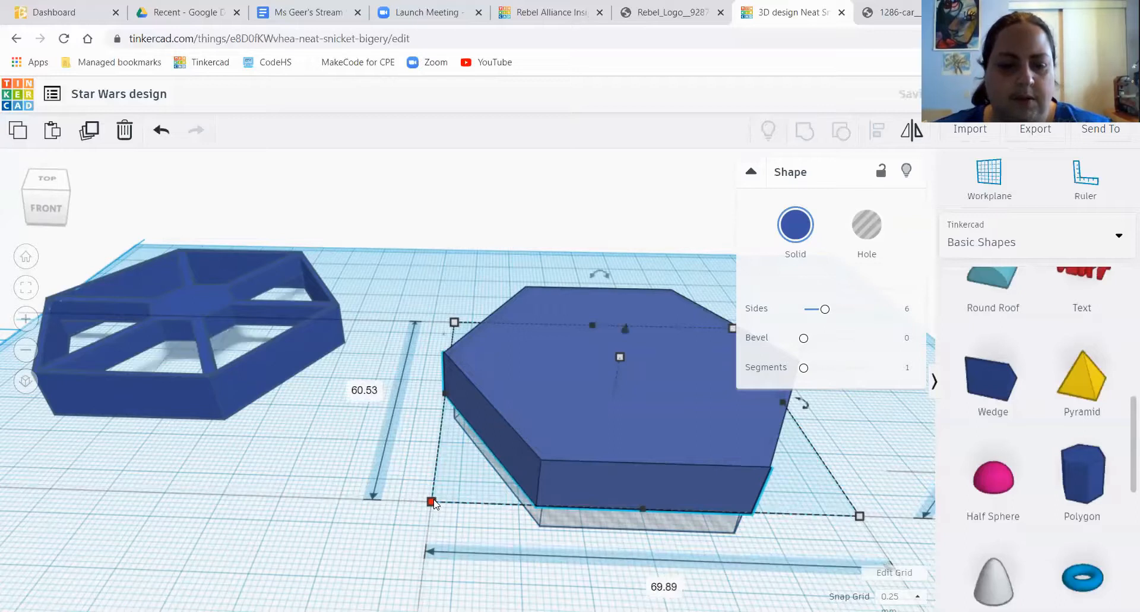
- Undo the last enlargement and, with a 1.0 mm snap grid, enlarge the solid outer polygon proportionally to about 70.04 by 60.66 mm
key("ctrl+z")
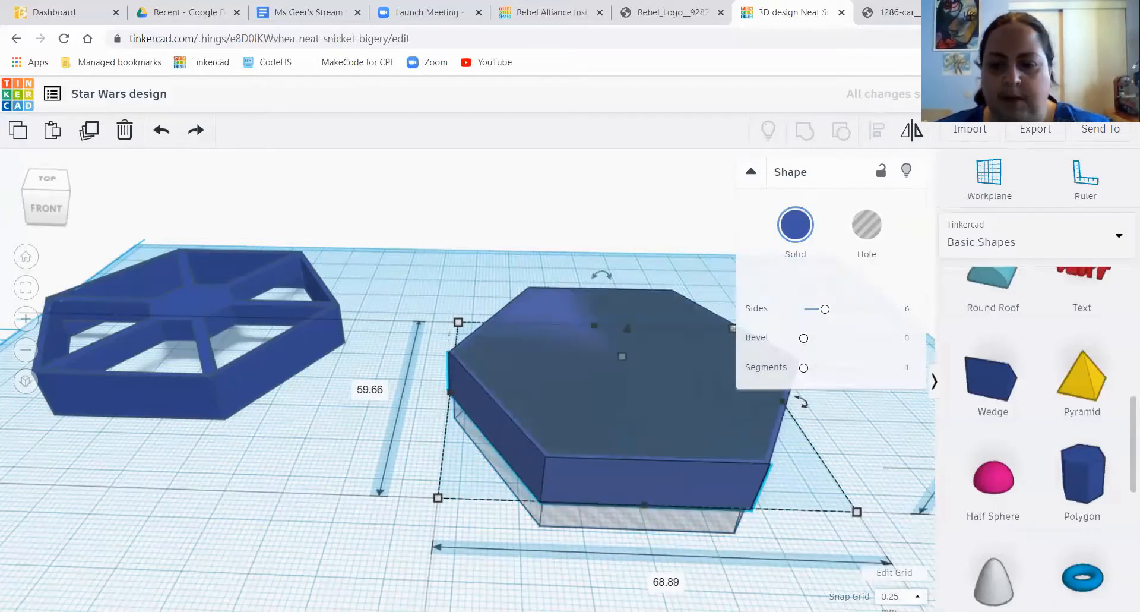
left_click(910, 596)
left_click(898, 527)
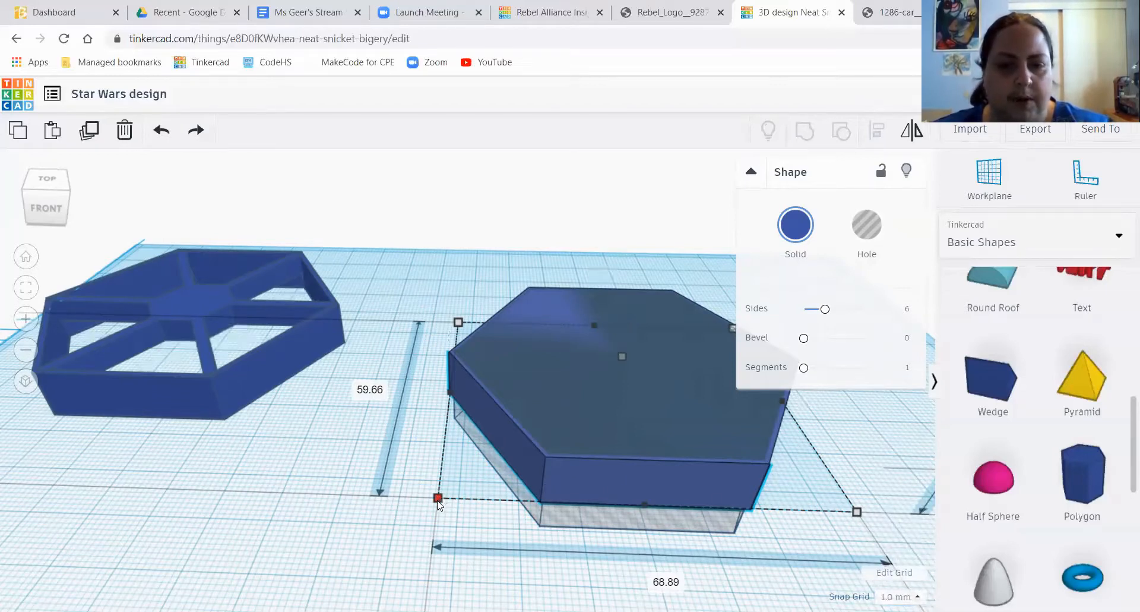
left_click_drag(439, 503, 431, 502)
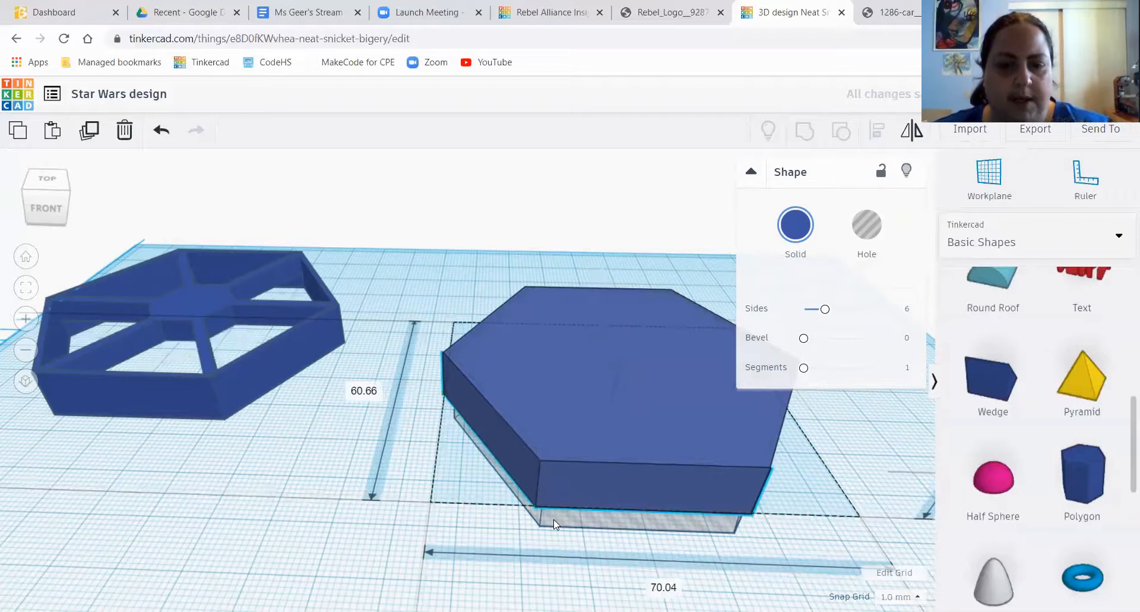
- Shrink the inner hole polygon proportionally to about 65.64 by 56.84 mm and raise it through the top of the solid polygon
left_click(554, 520)
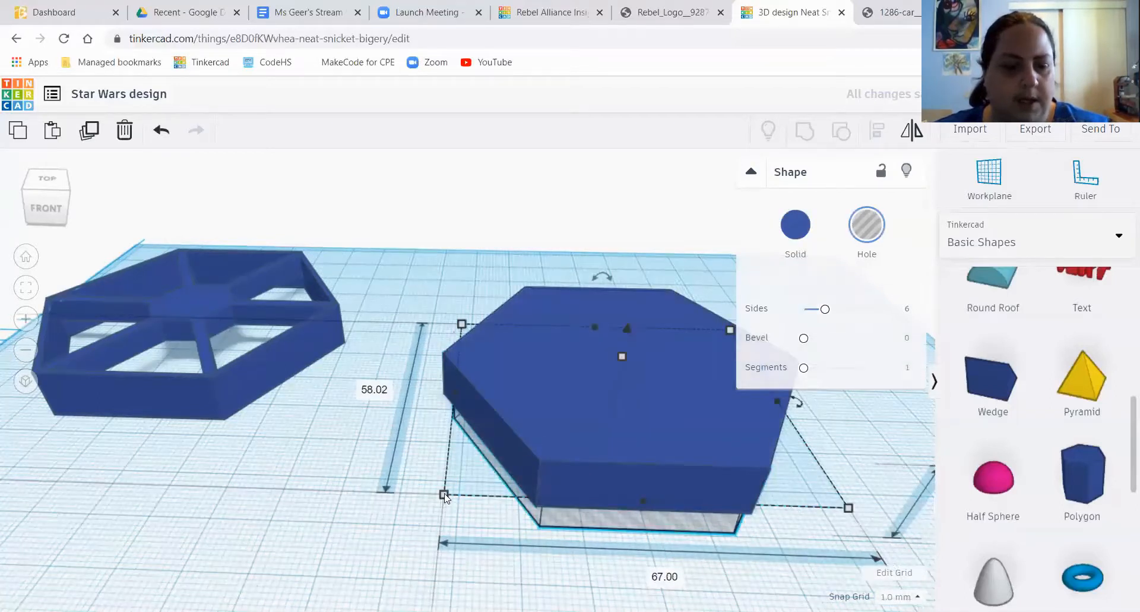
left_click_drag(451, 495, 455, 492)
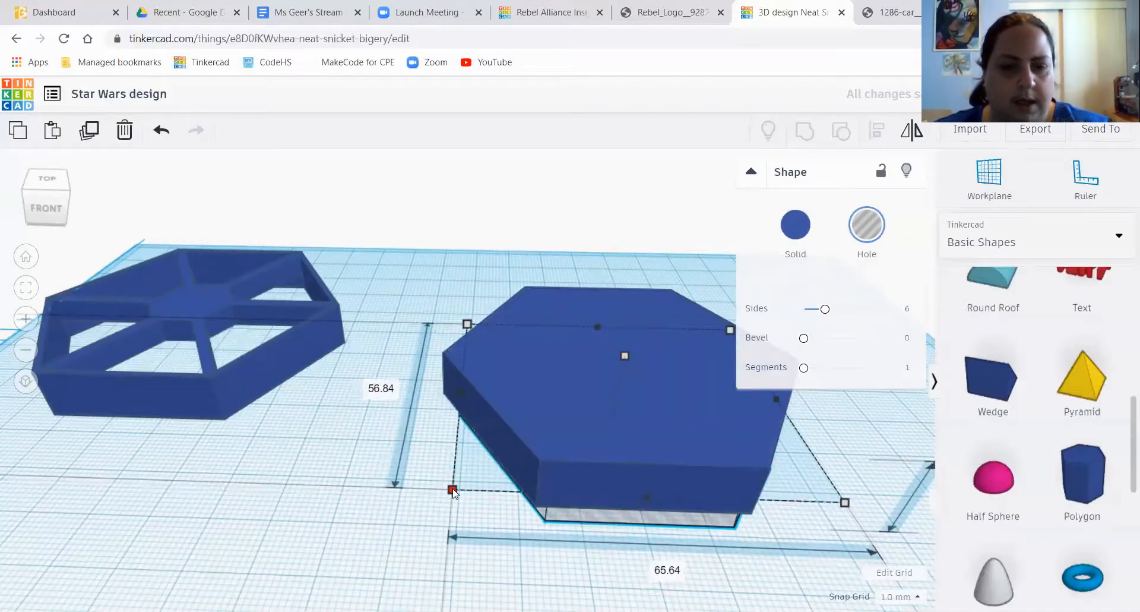
mouse_move(631, 327)
left_mouse_down()
mouse_move(630, 302)
mouse_move(635, 315)
left_mouse_up()
right_click_drag(701, 461, 704, 487)
scroll(704, 487, "down", 2)
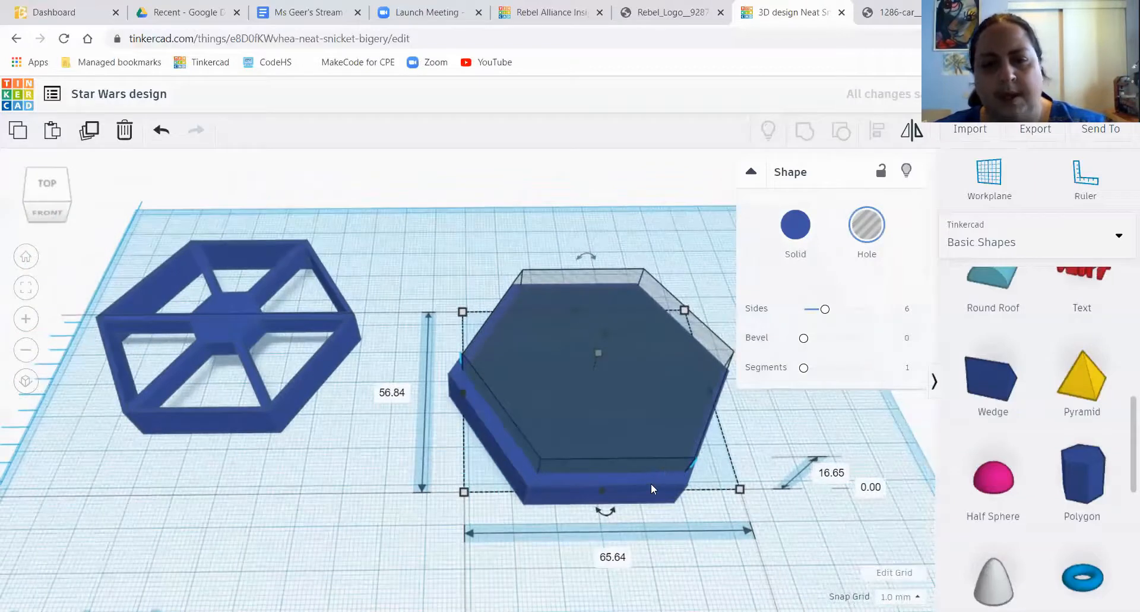
- Align the solid polygon and the hole polygon on their centers in both horizontal directions
left_click_drag(431, 230, 753, 550)
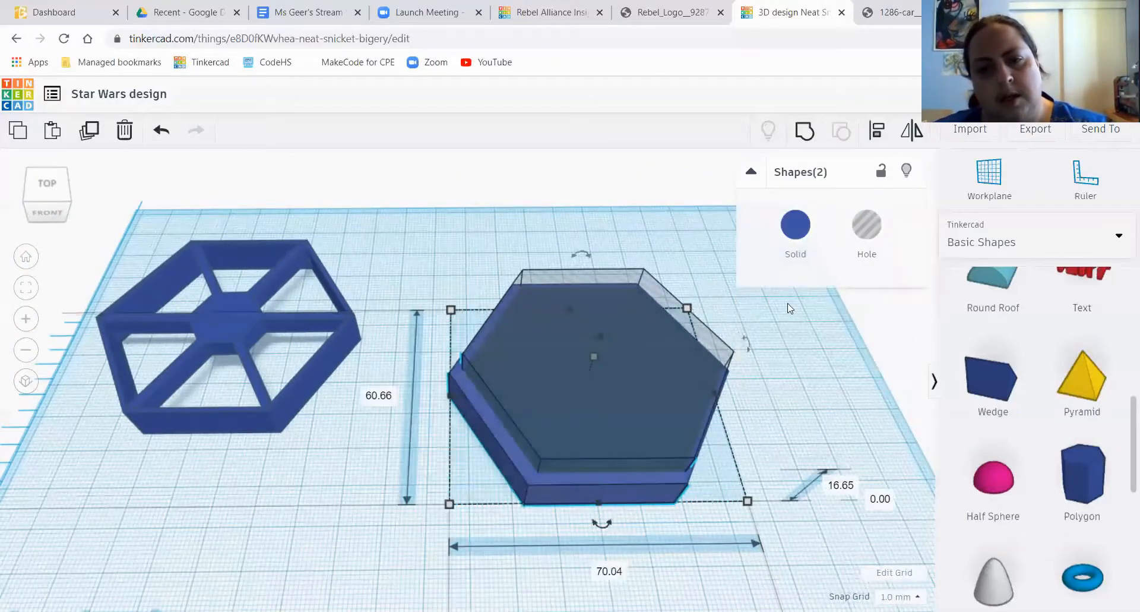
left_click(877, 132)
left_click(601, 523)
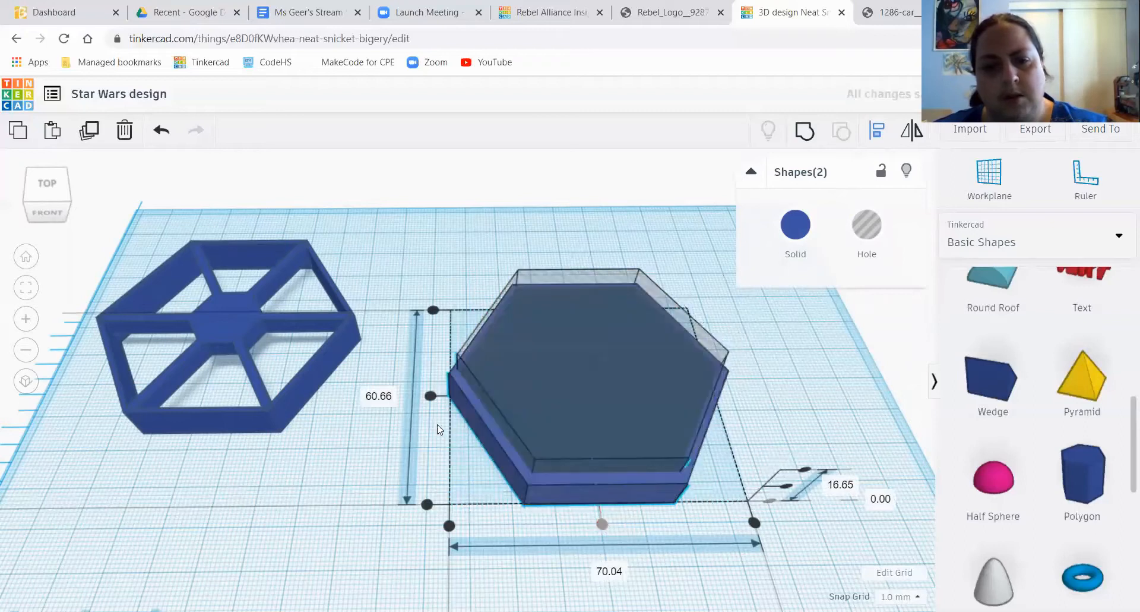
left_click(431, 396)
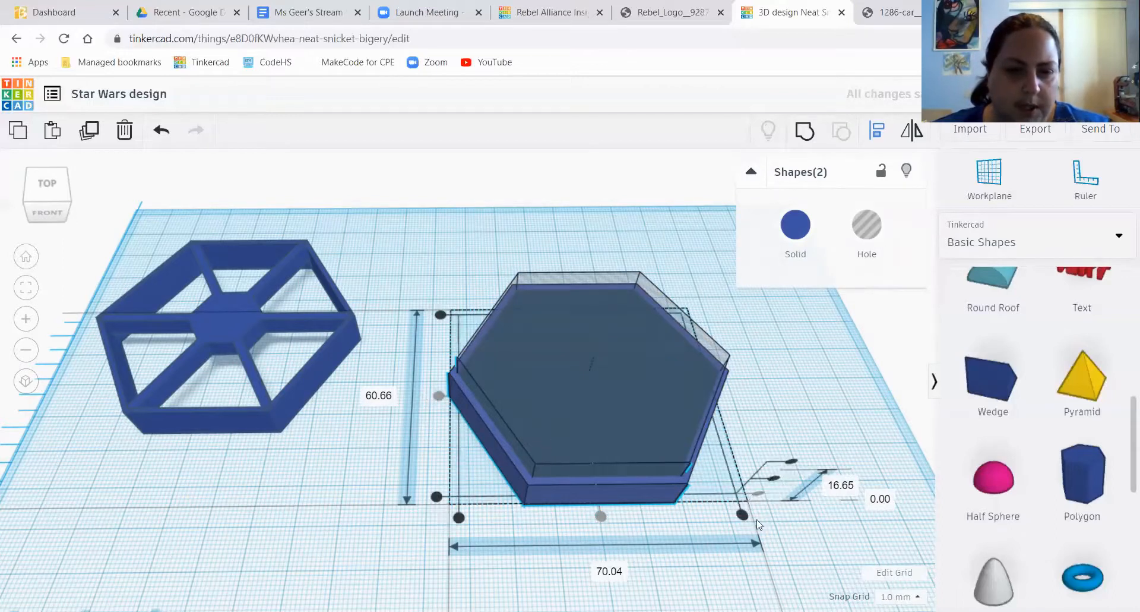
- Shrink the hole polygon to about 64.38 by 55.75 mm and enlarge the solid polygon to about 71.39 by 61.83 mm
left_click(796, 381)
left_click(596, 408)
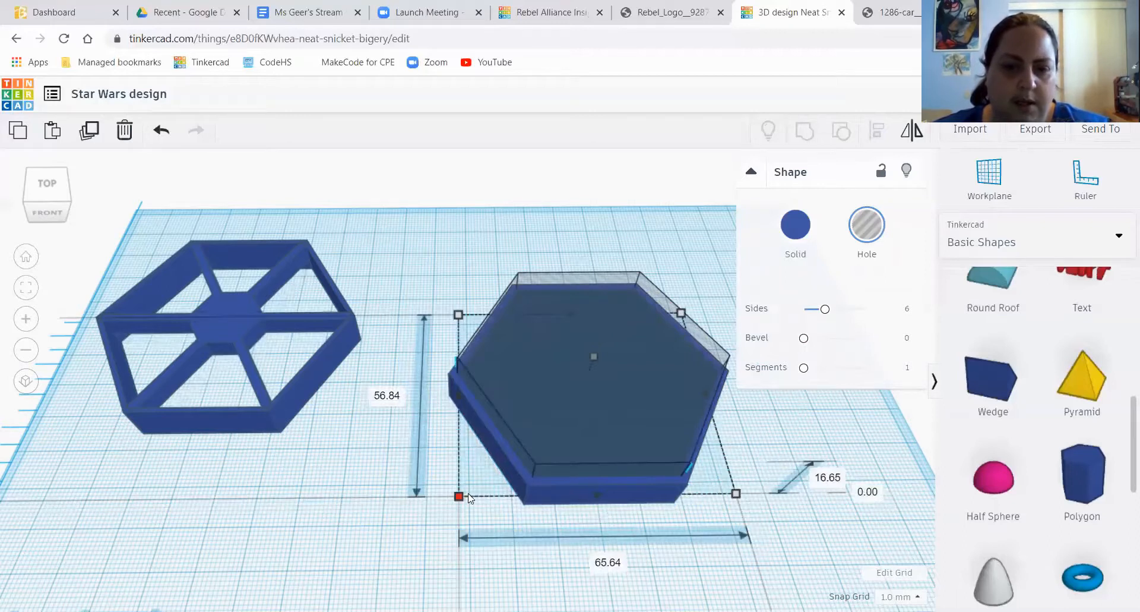
left_click_drag(469, 498, 475, 493)
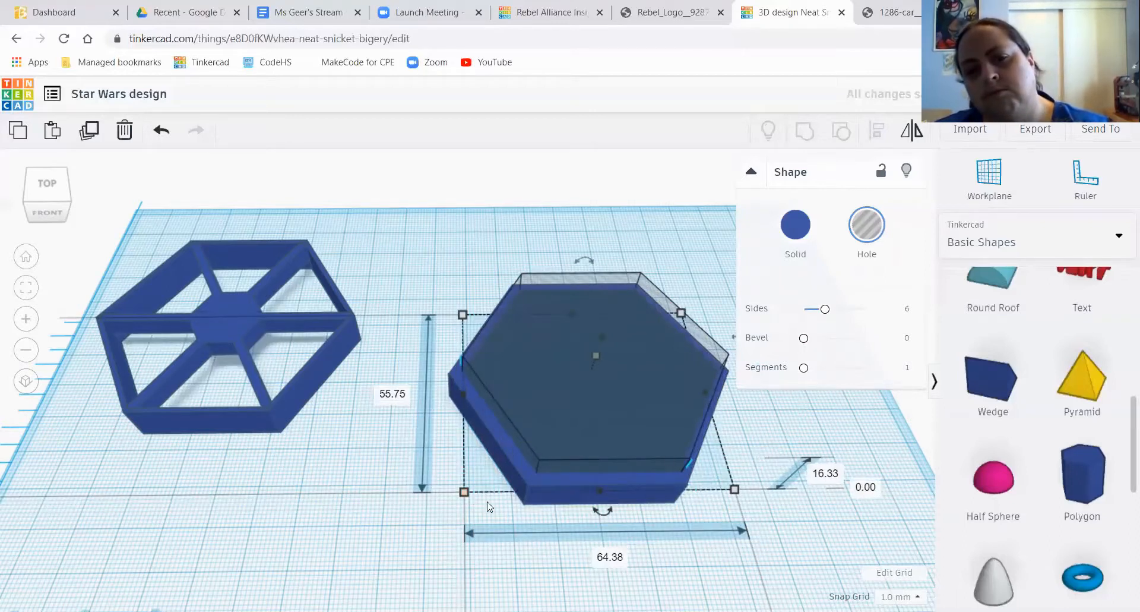
left_click(527, 472)
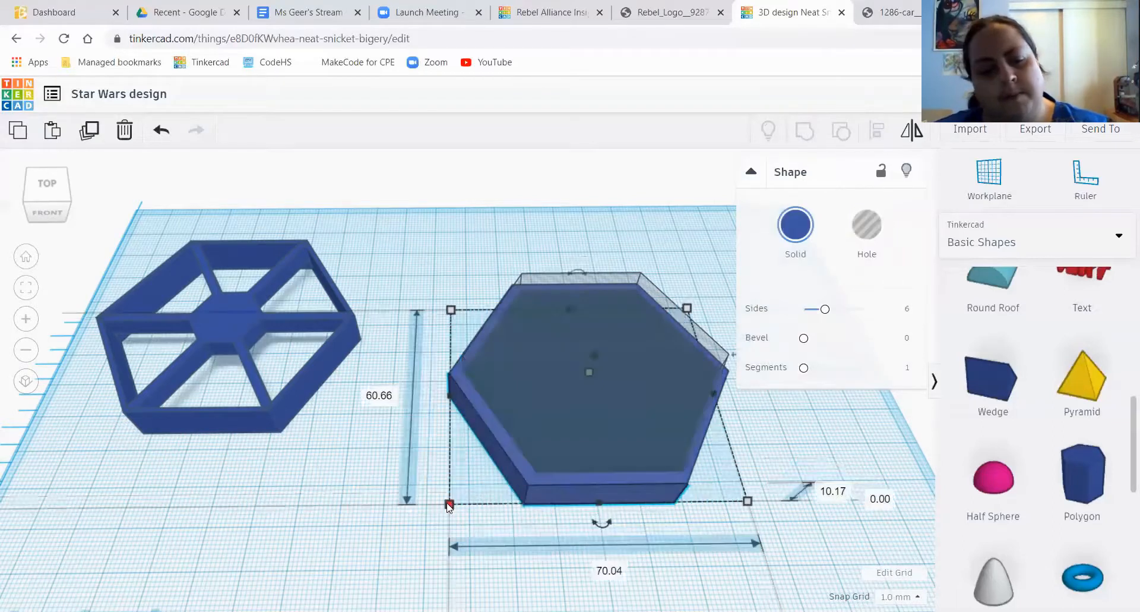
left_click_drag(448, 504, 444, 508)
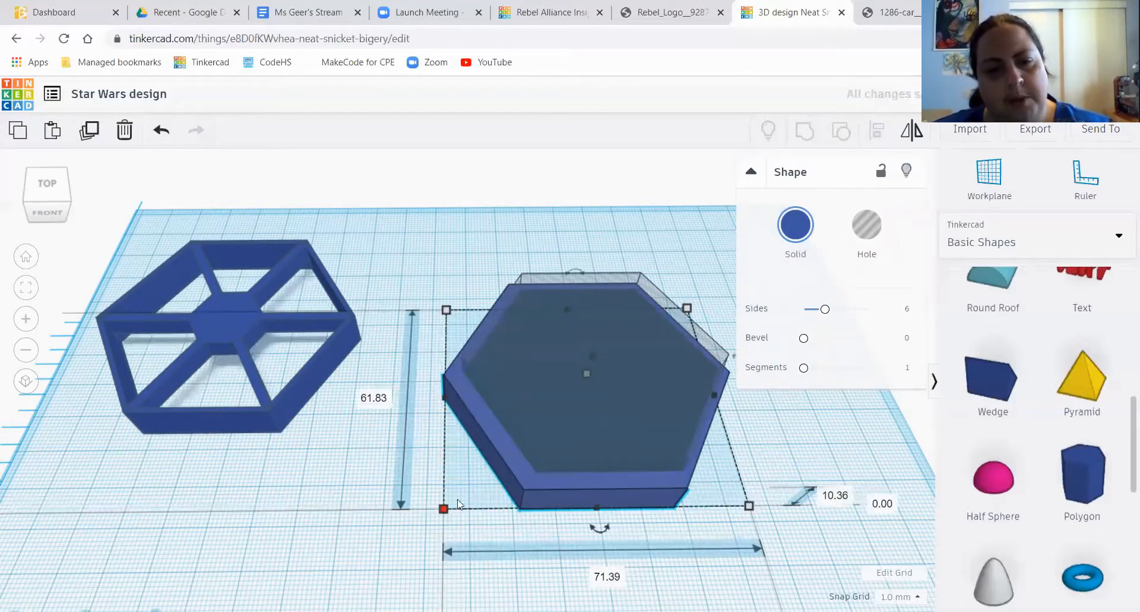
- Center the resized hole polygon within the solid polygon along both its width and depth
left_click_drag(416, 205, 766, 546)
left_click(878, 132)
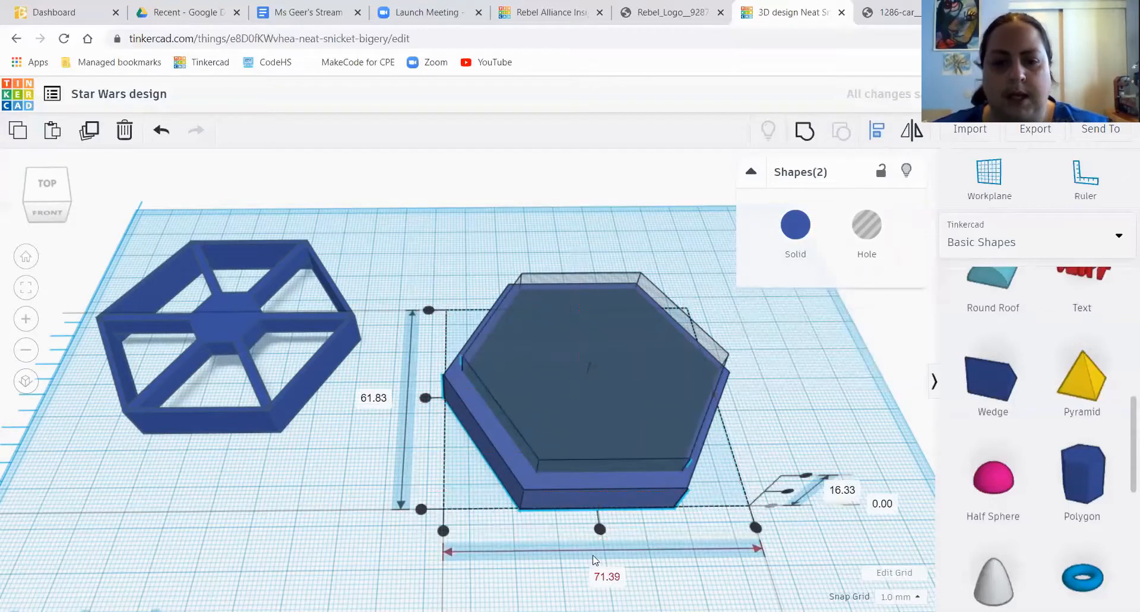
left_click(600, 528)
left_click(425, 398)
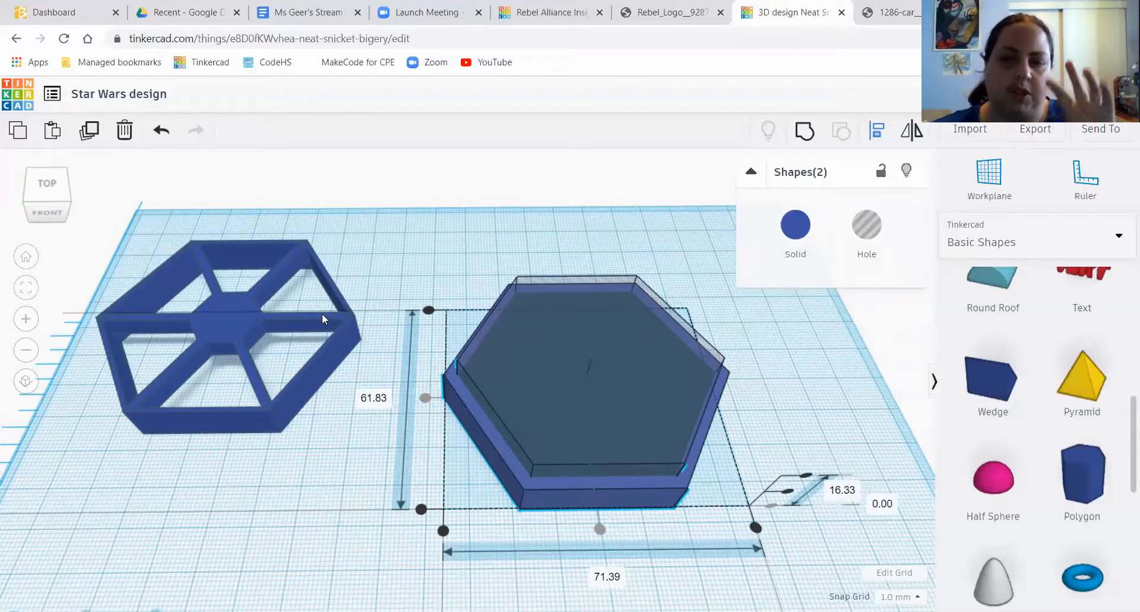
left_click(532, 381)
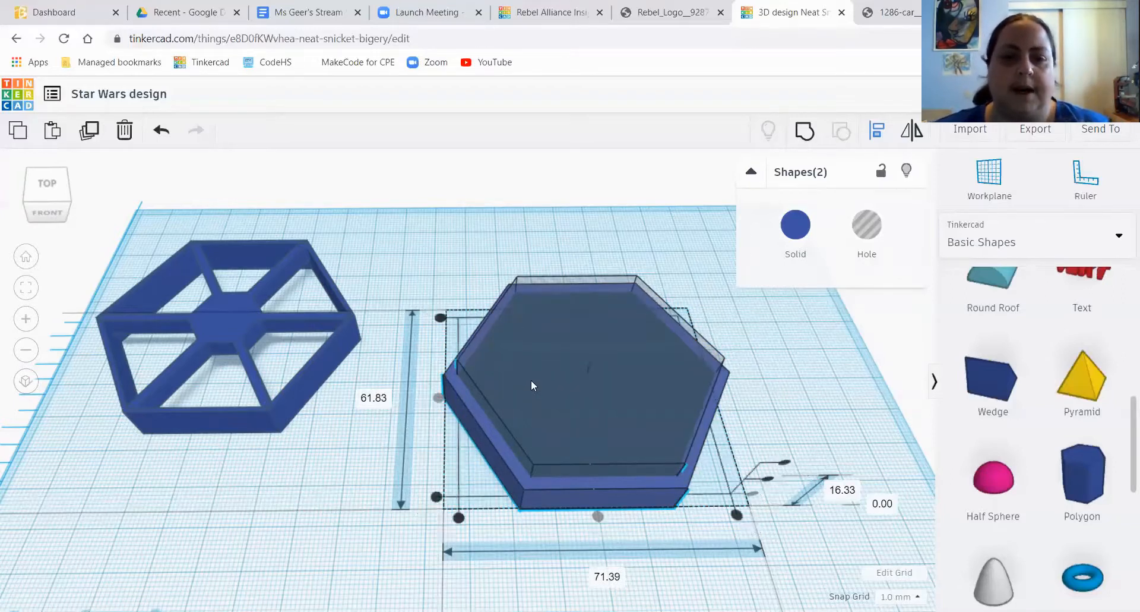
- Reduce the hole polygon proportionally to about 63.07 by 54.62 mm for a thicker frame wall
left_click(855, 439)
left_click(554, 427)
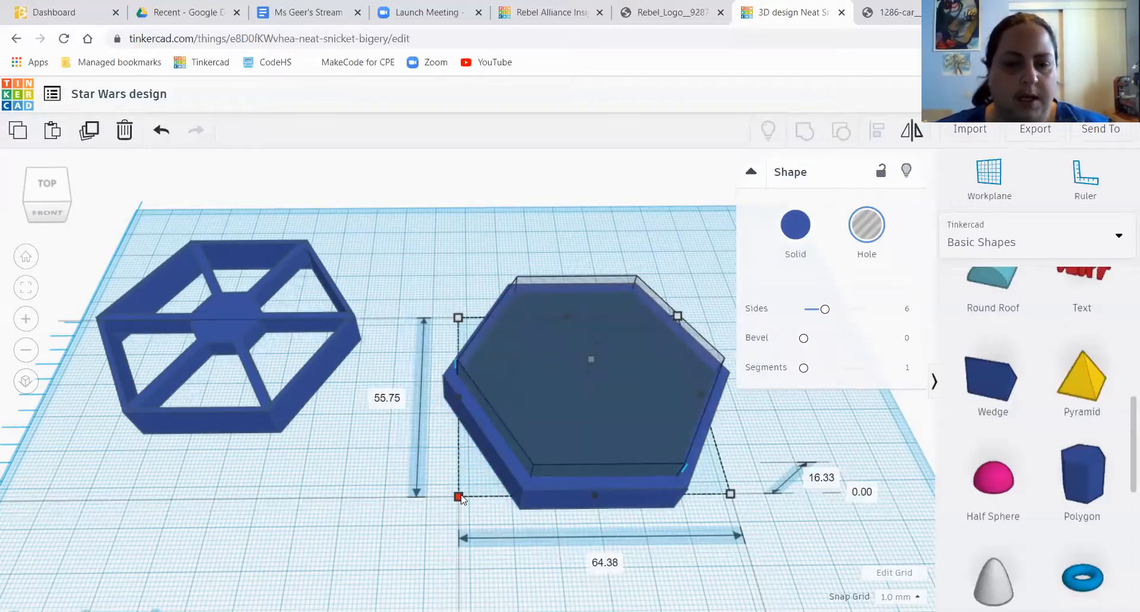
left_click_drag(466, 492, 469, 490)
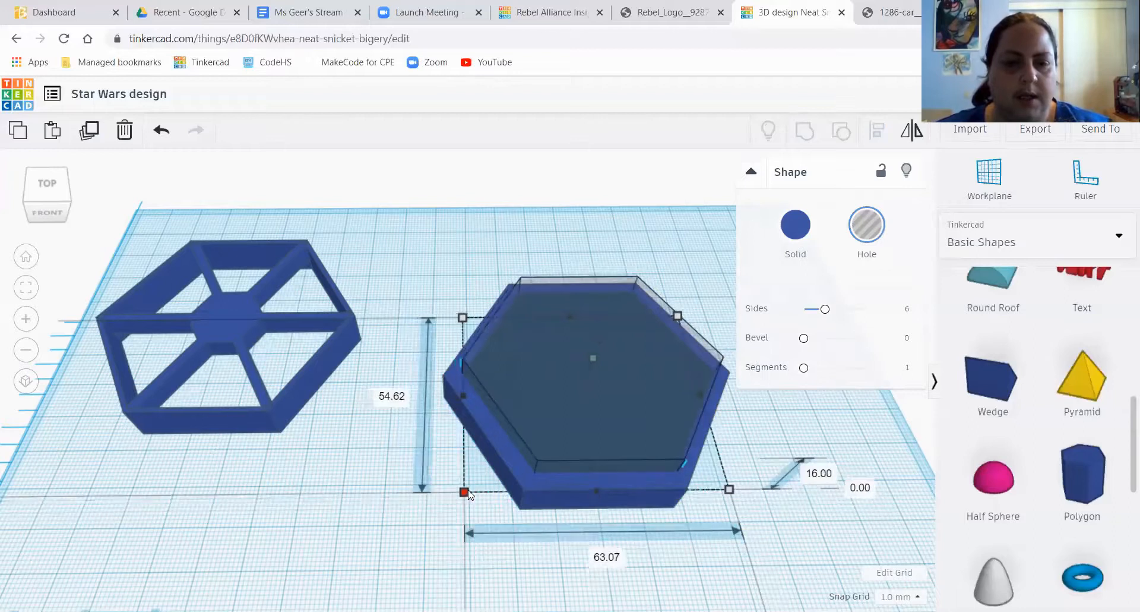
- Center-align the reduced hole polygon with the solid polygon in both horizontal directions
left_click(528, 470, "shift")
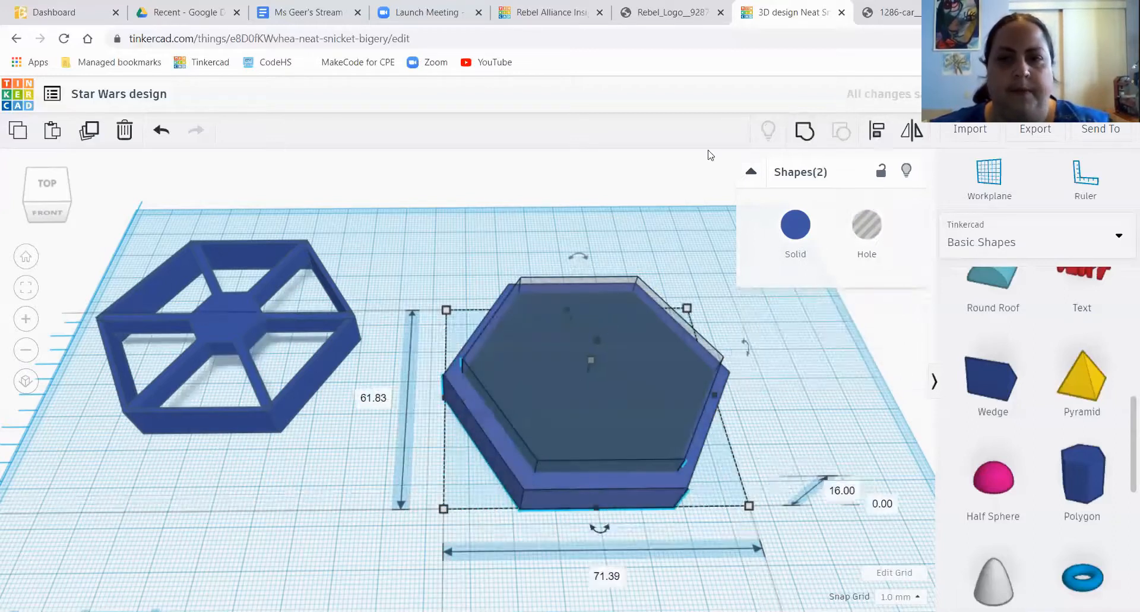
left_click(599, 528)
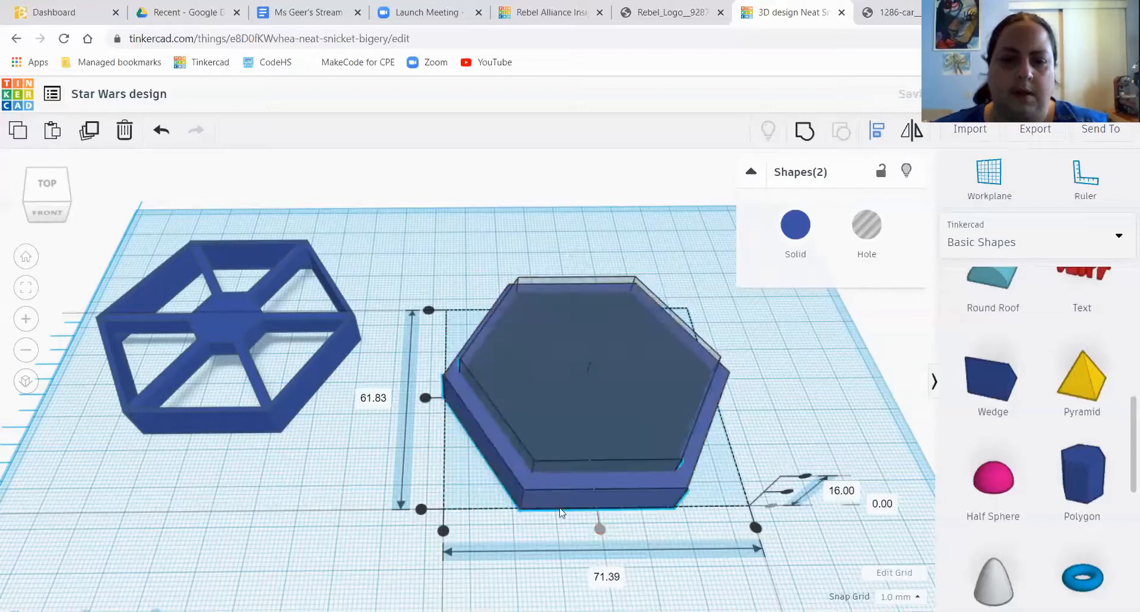
left_click(426, 397)
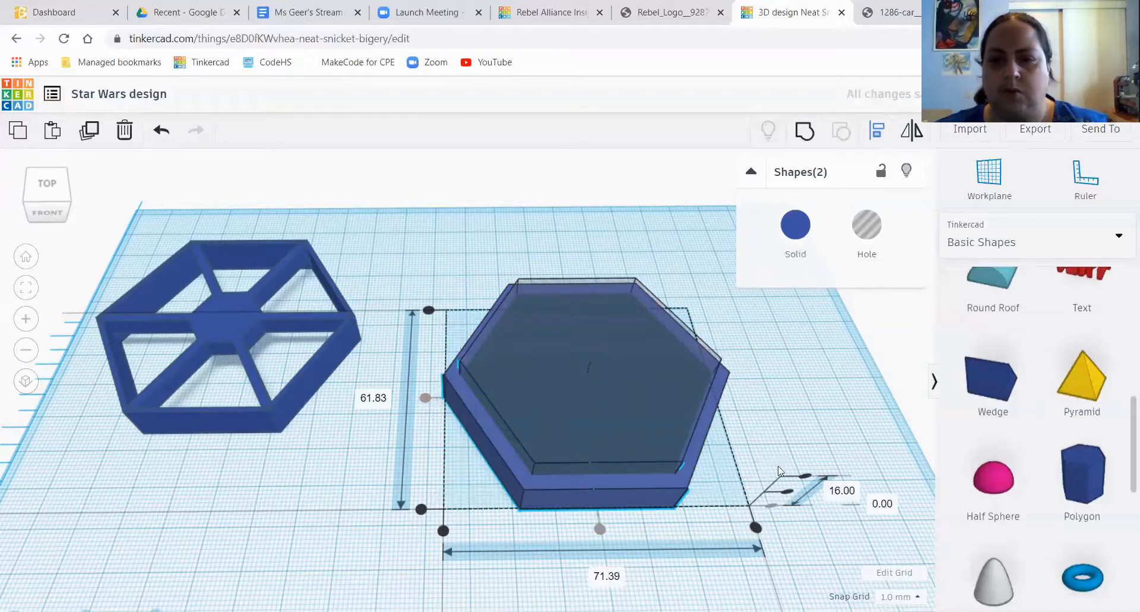
left_click(781, 395)
left_click(780, 395)
- Group the solid and hole polygons into a hexagonal frame and set the frame's height to 2 mm
left_click_drag(781, 547, 434, 223)
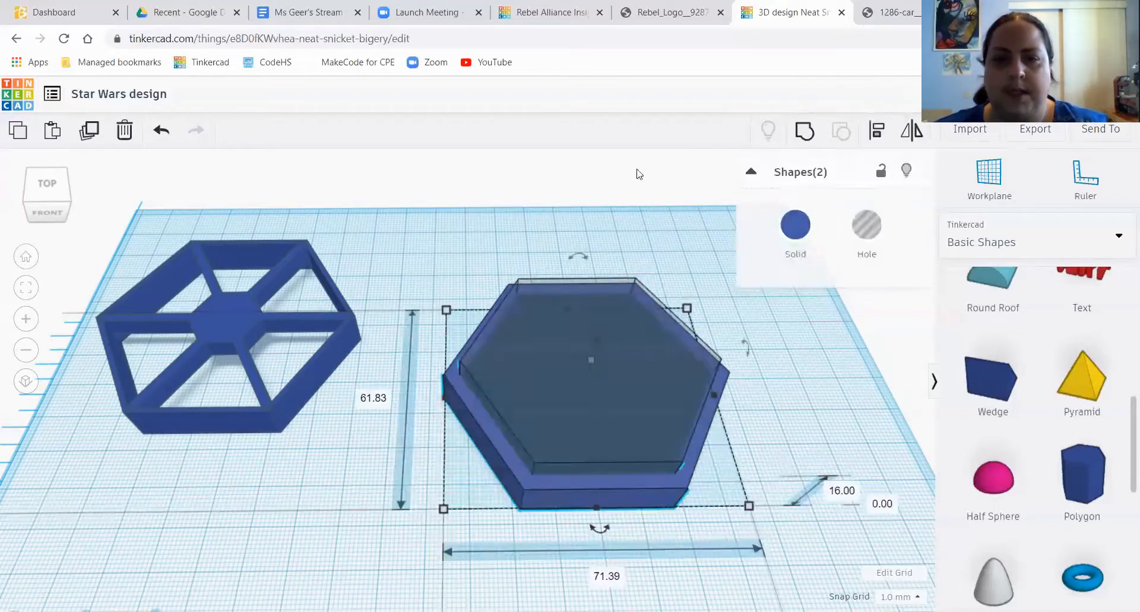
left_click(841, 131)
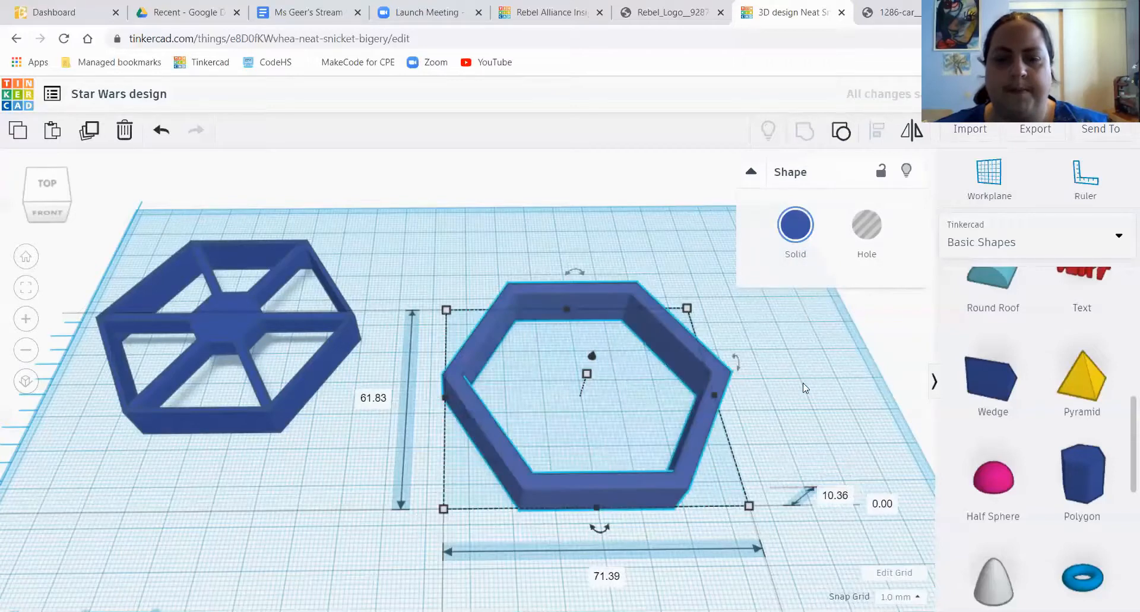
right_click_drag(807, 404, 806, 324)
left_click(868, 362)
type("2")
key("Return")
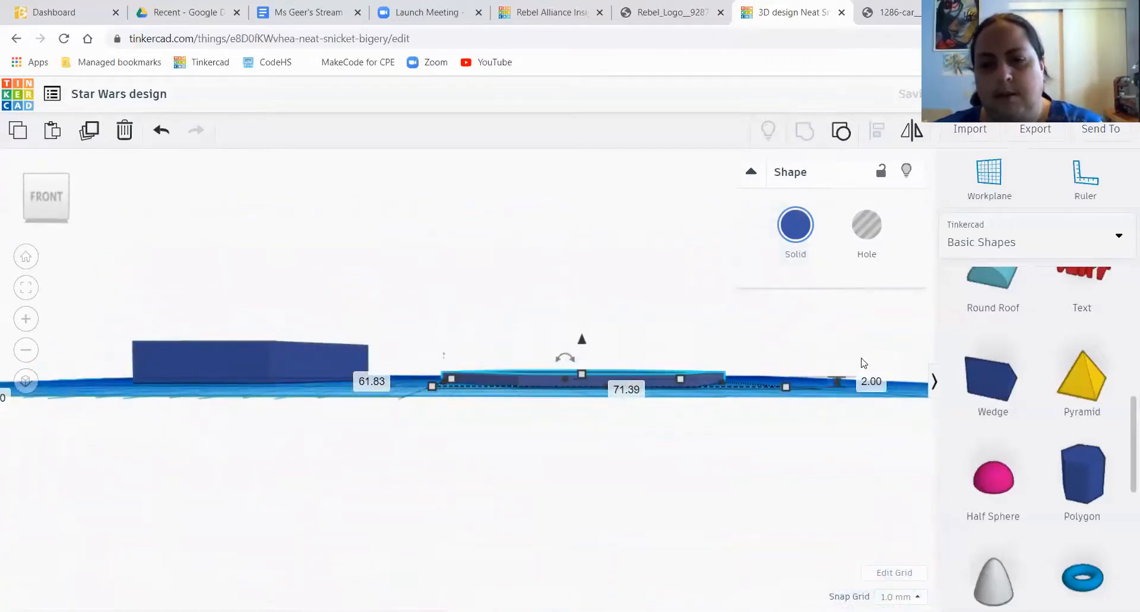
- Group the spokes and hub with the surrounding 10 mm high hexagon frame
right_click_drag(499, 286, 335, 348)
left_click(244, 354)
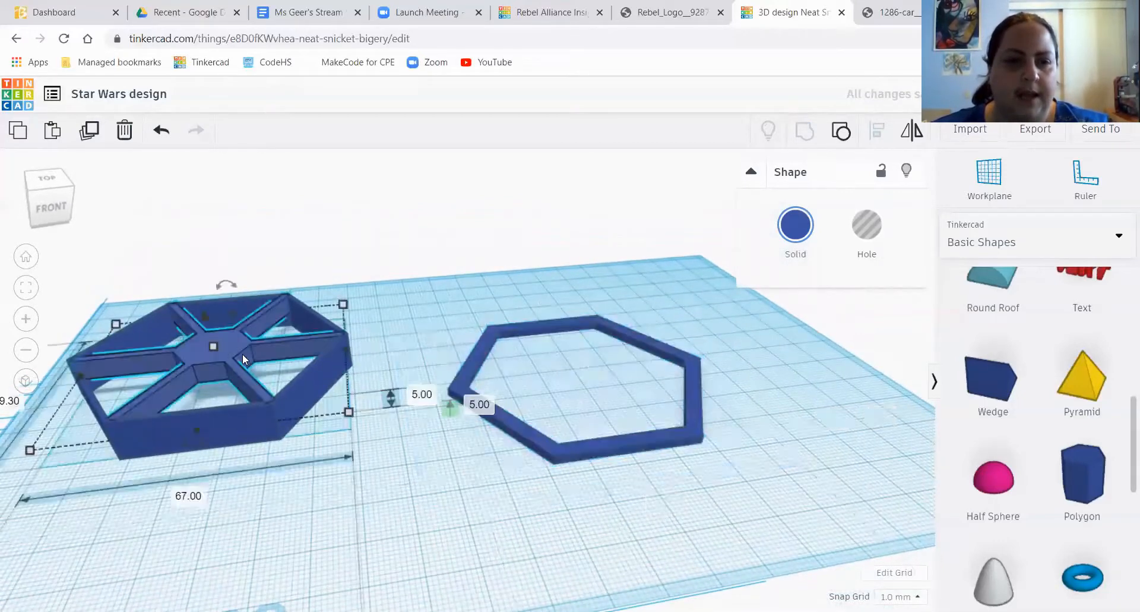
left_click(282, 408, "shift")
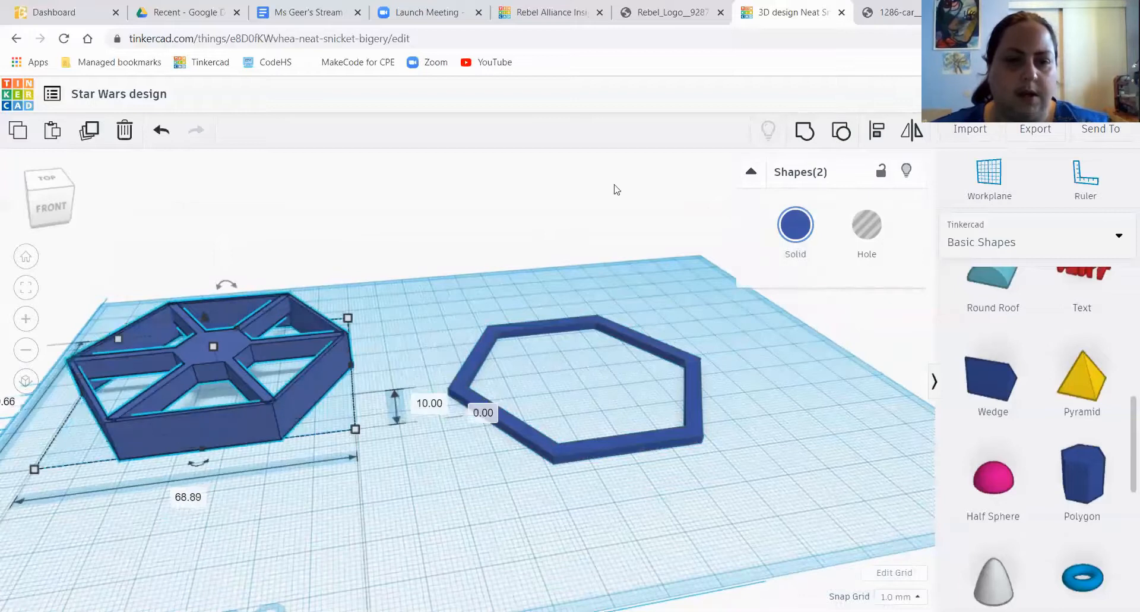
left_click(804, 134)
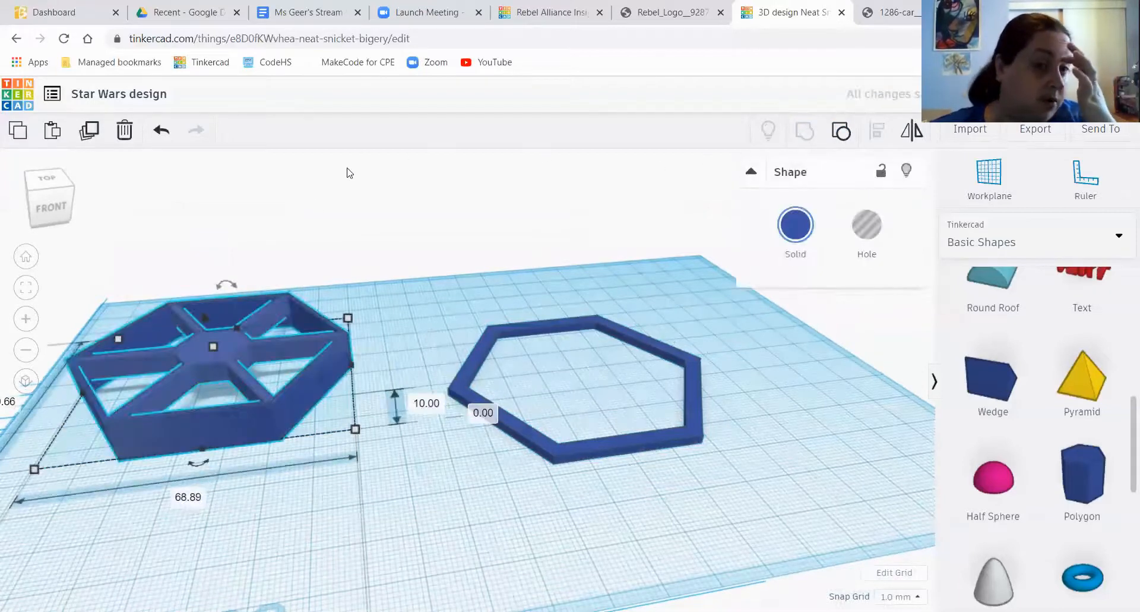
- Move the grouped emblem toward the thin frame and delete the extra hexagon frame left at its original spot
mouse_move(239, 289)
left_click_drag(239, 289, 472, 408)
left_click(407, 242)
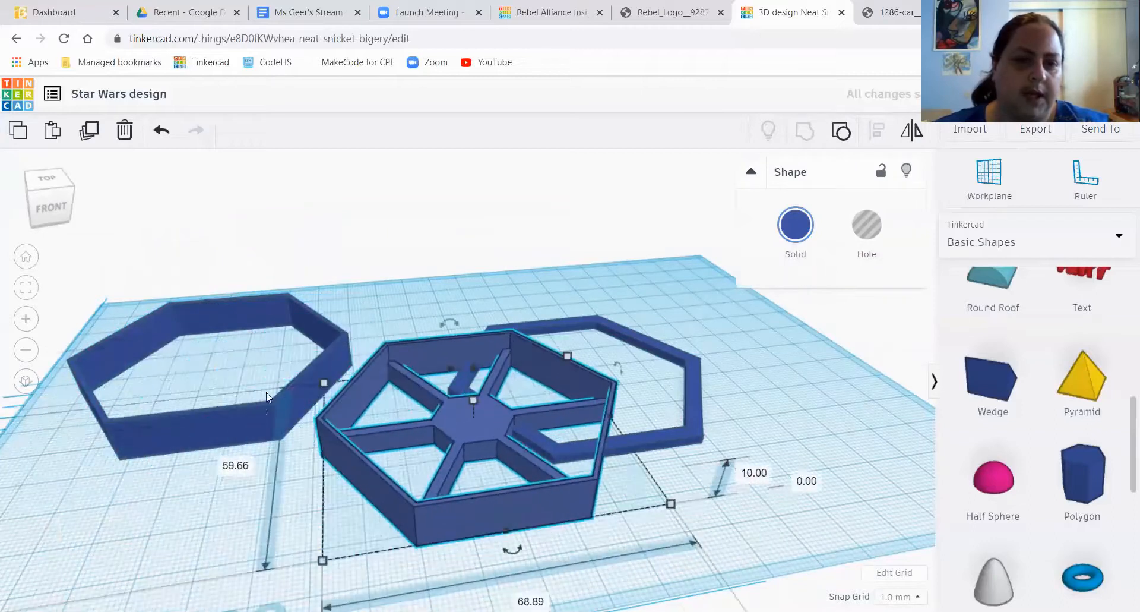
left_click(251, 412)
key("Delete")
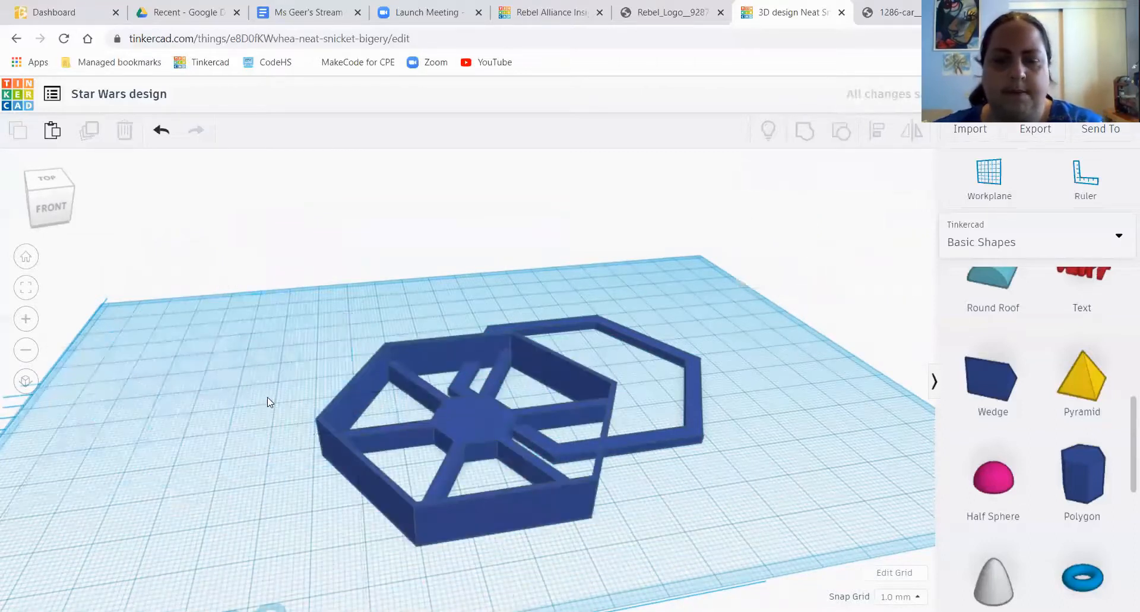
- Place the grouped emblem over the thin hexagonal frame so the two roughly coincide
right_click_drag(560, 344, 488, 452)
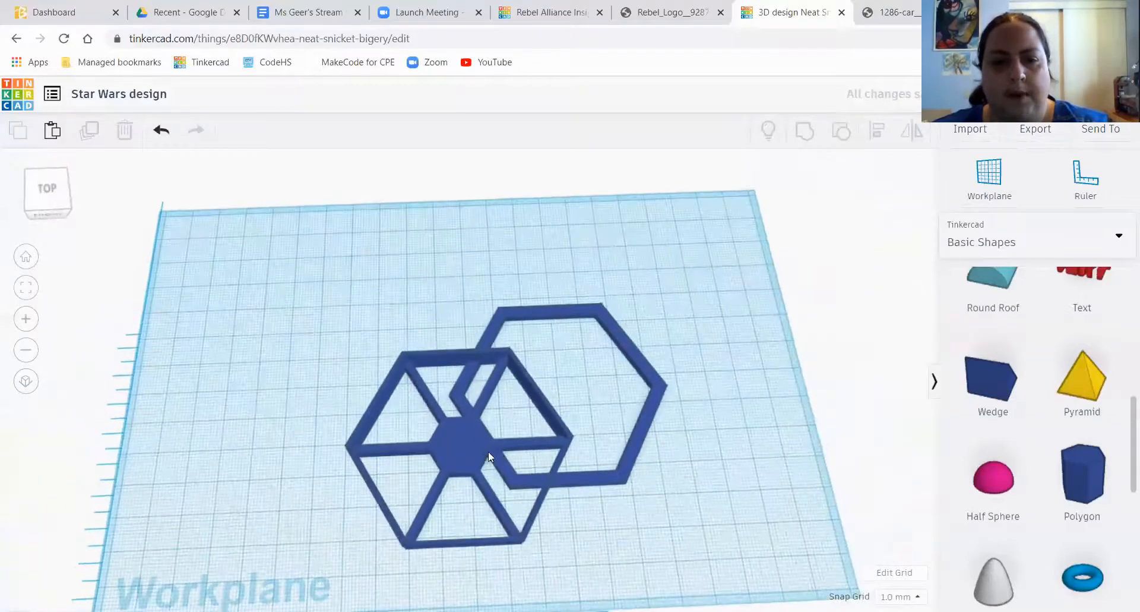
left_click_drag(470, 446, 564, 391)
right_click_drag(713, 430, 688, 416)
- Align the emblem and the thin frame on their centers along both width and depth
left_click_drag(684, 479, 683, 479)
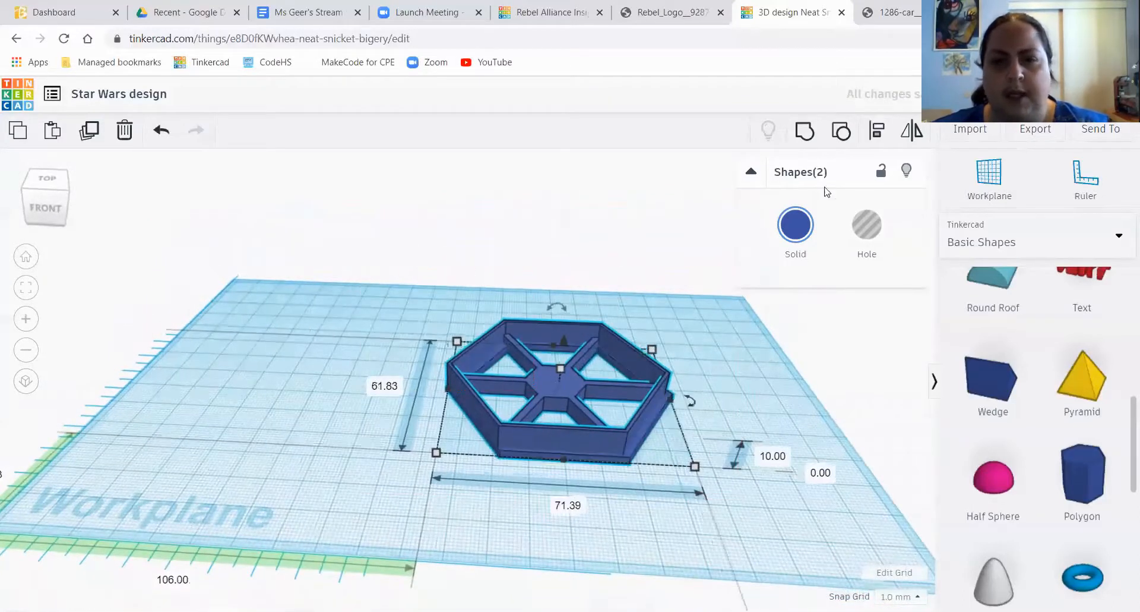
left_click(874, 130)
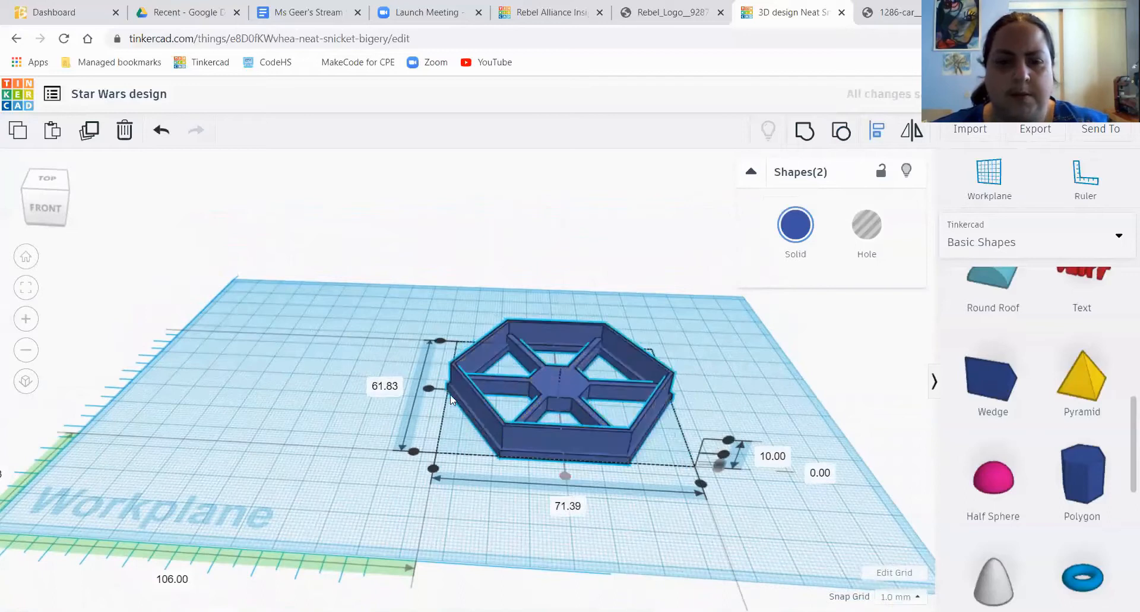
left_click(429, 389)
- Try aligning the emblem and thin frame at mid-height, and return them to base alignment
right_click_drag(763, 532, 730, 416)
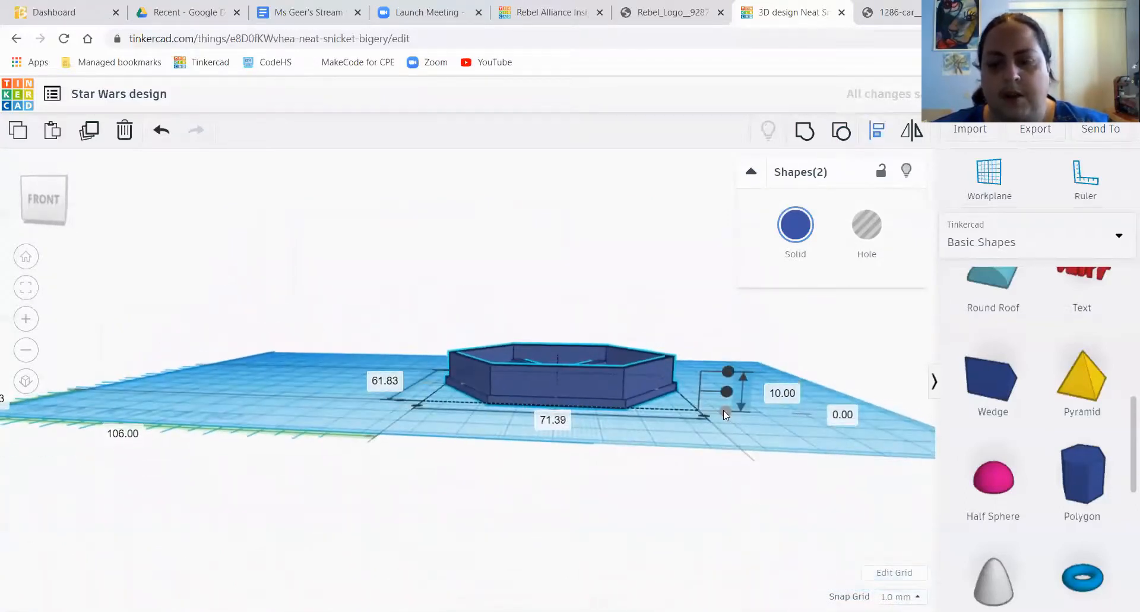
left_click(726, 392)
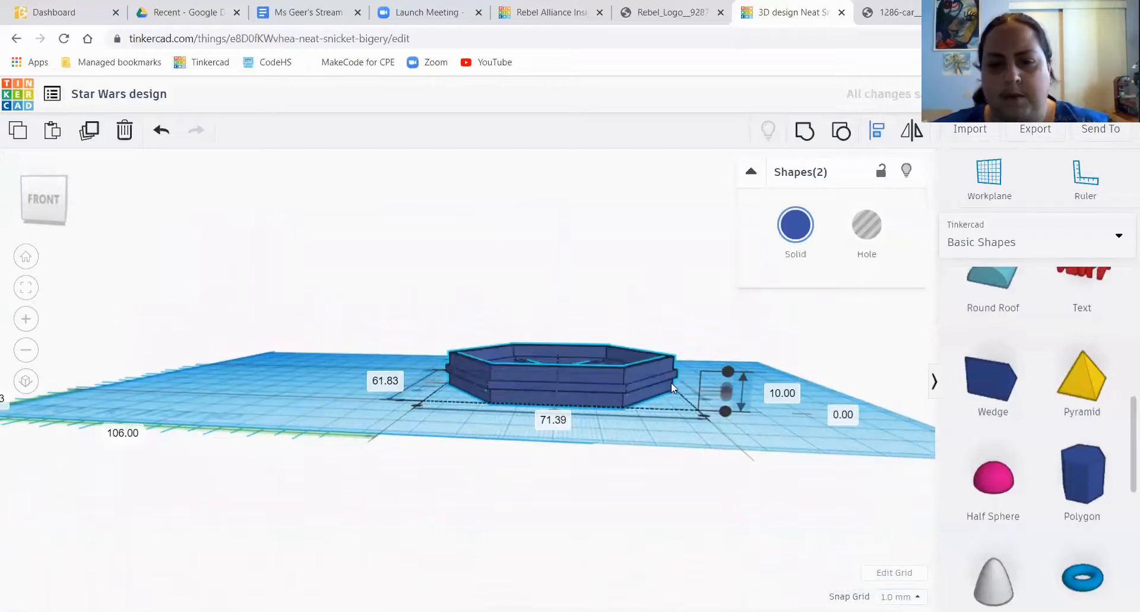
left_click(725, 410)
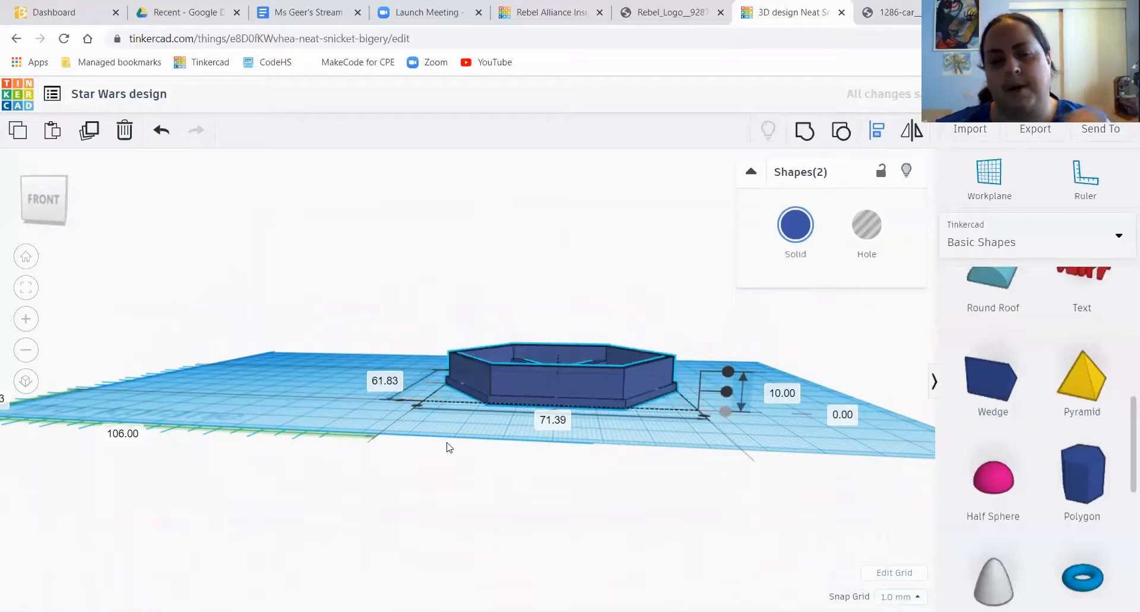
- Group the hexagonal outline and its spoked rim into a single cookie cutter shape
left_click(600, 429)
right_click_drag(601, 429, 596, 494)
scroll(583, 462, "up", 5)
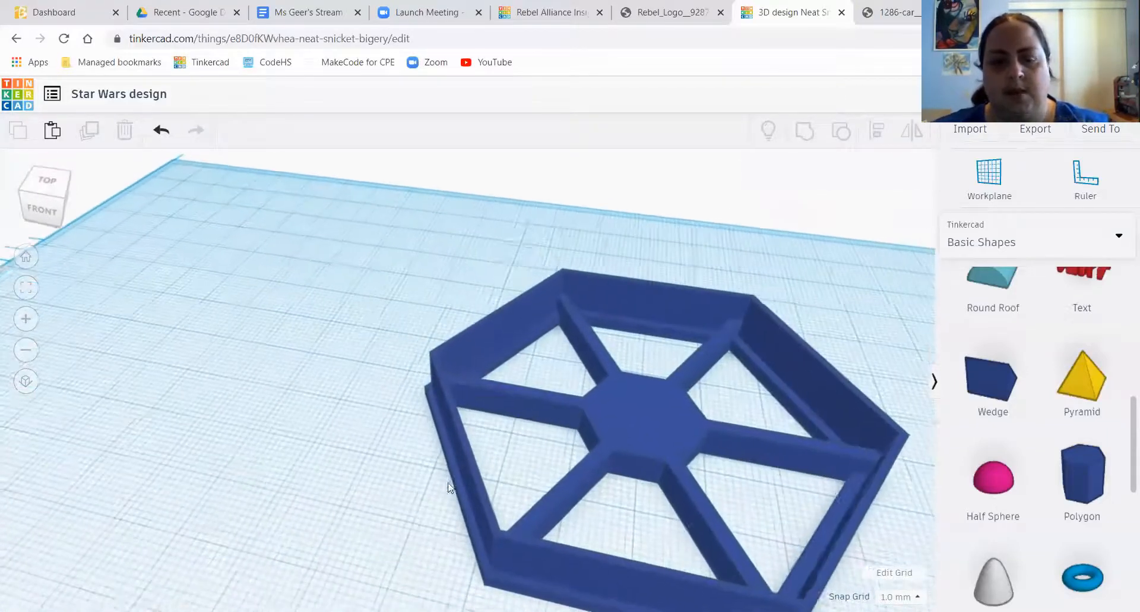
right_click_drag(304, 475, 410, 491)
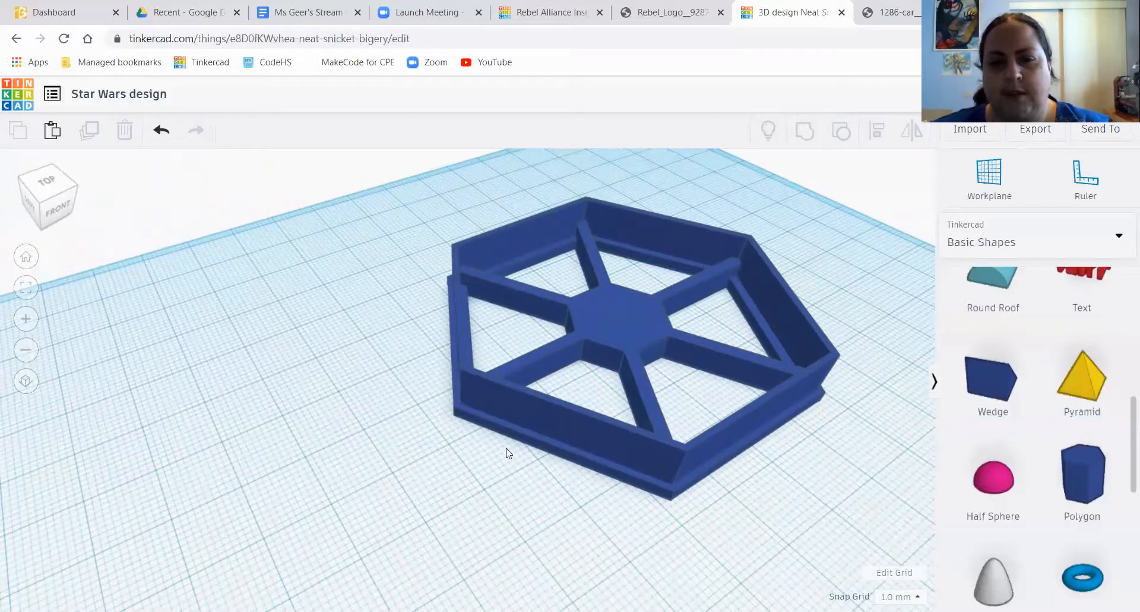
scroll(525, 500, "down", 4)
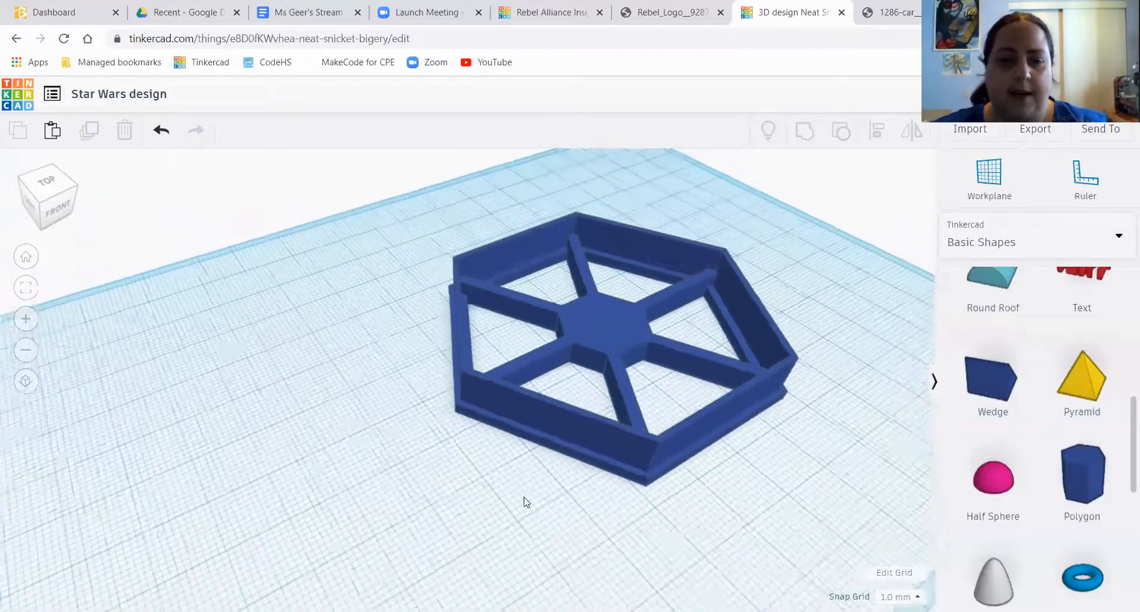
left_click_drag(836, 482, 358, 191)
left_click(804, 130)
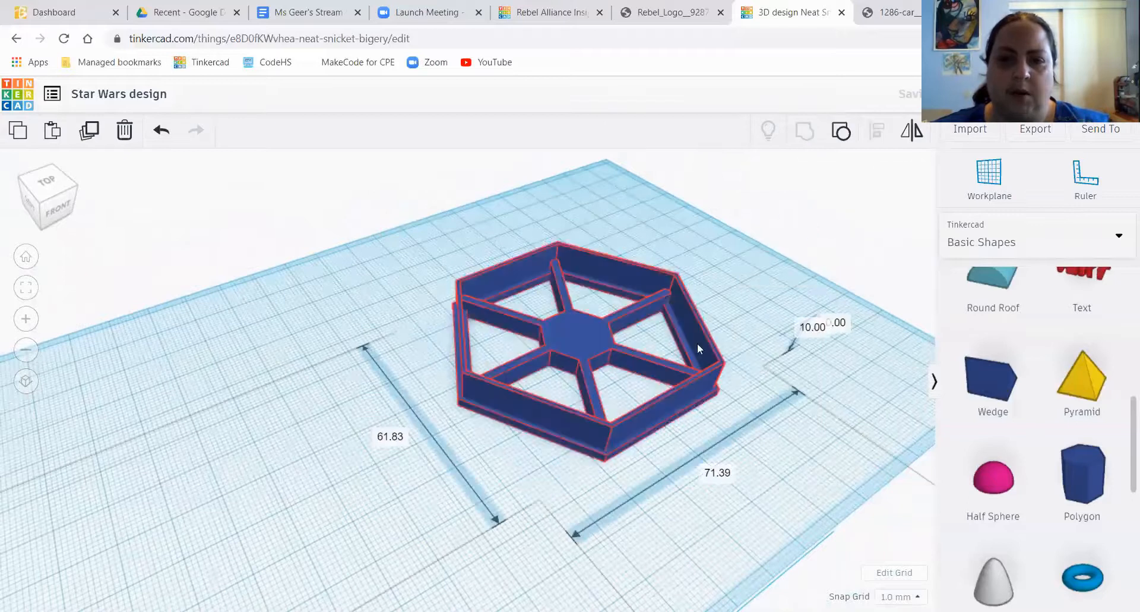
- Flip the grouped cookie cutter upside down so its wider rim faces up
scroll(608, 483, "up", 2)
right_click_drag(608, 481, 577, 374)
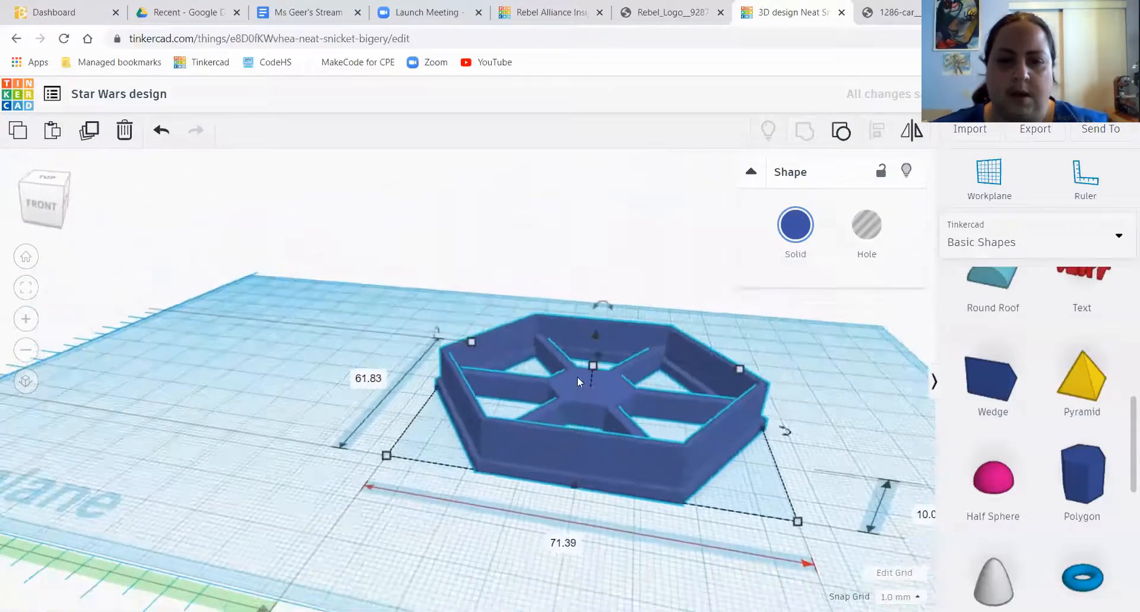
mouse_move(599, 305)
left_click_drag(598, 305, 804, 495)
left_click(832, 451)
right_click_drag(832, 450, 420, 414)
right_click_drag(719, 380, 469, 414)
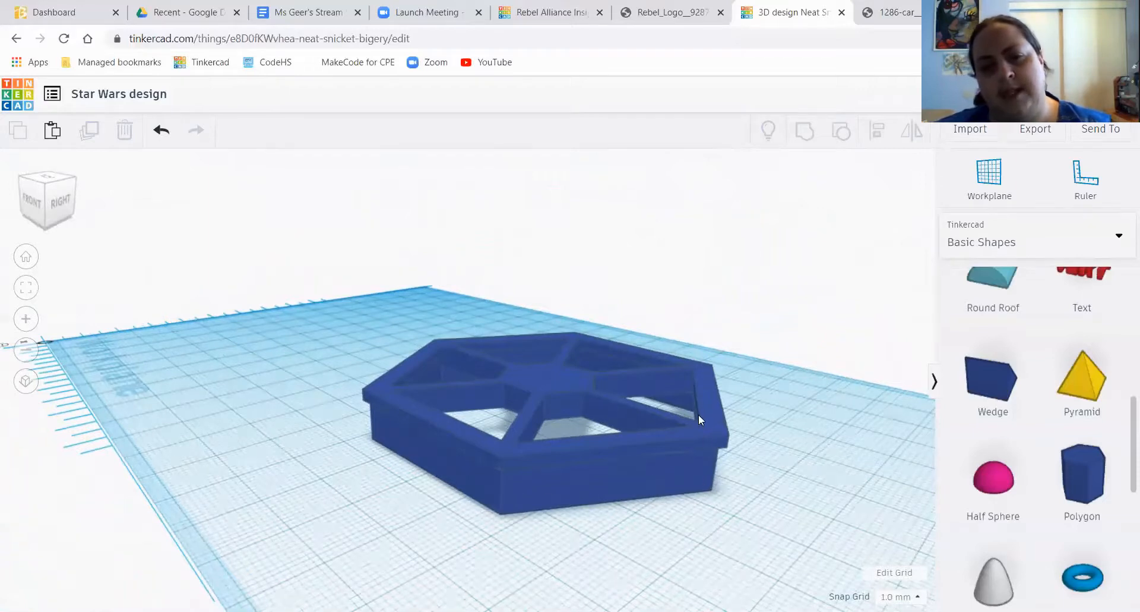
right_click_drag(406, 522, 435, 511)
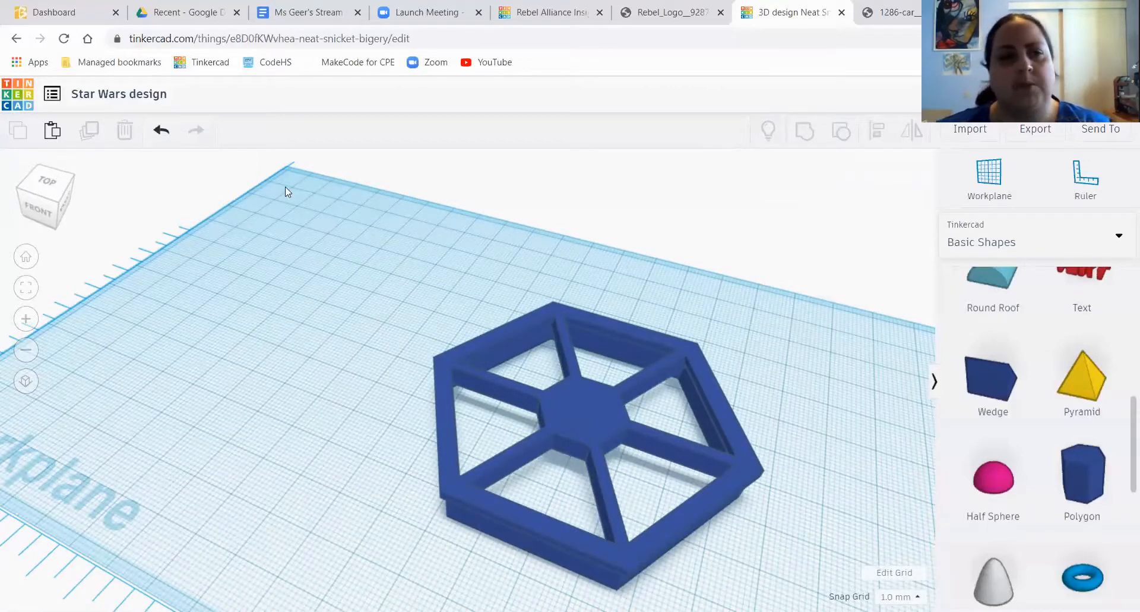
- Remove the word "design" from the design's title, leaving "Star Wars"
left_click(138, 98)
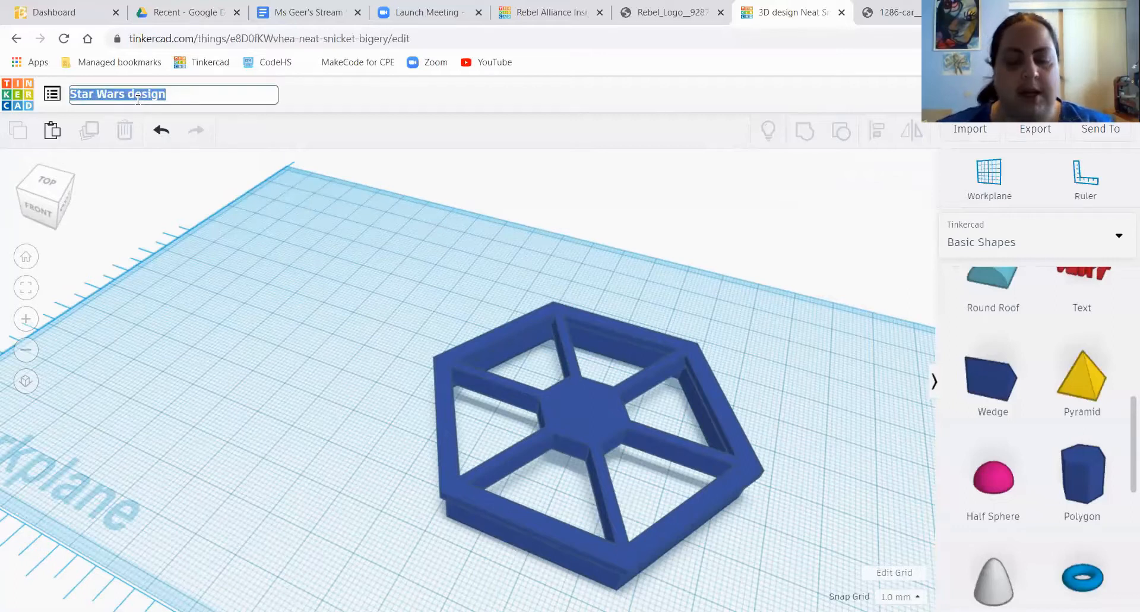
key("End")
key("BackSpace")
key("BackSpace")
key("BackSpace")
key("BackSpace")
key("BackSpace")
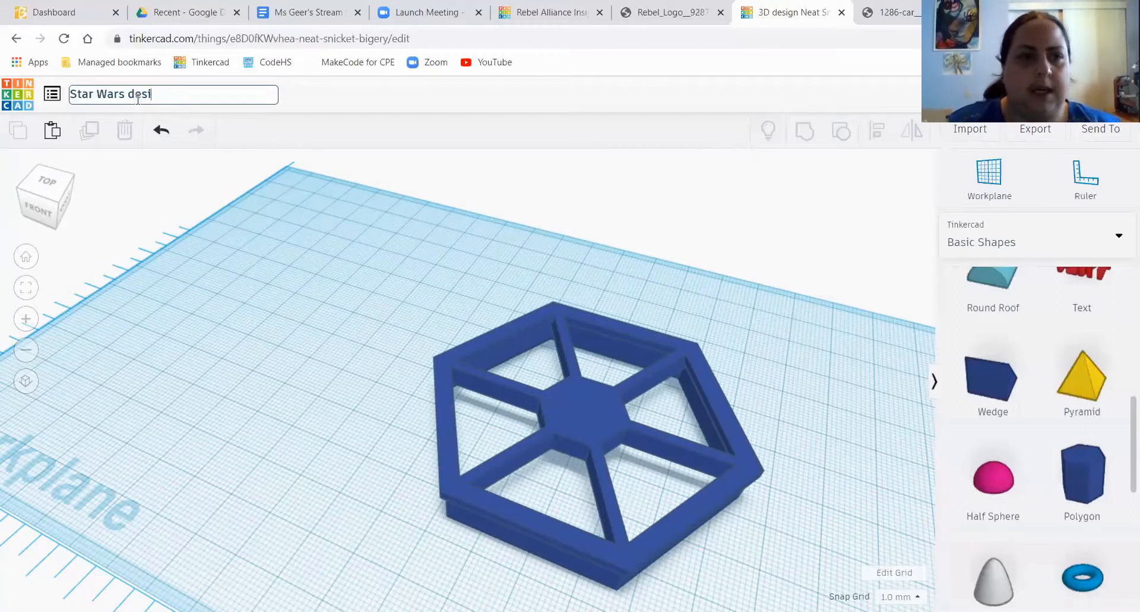
key("BackSpace")
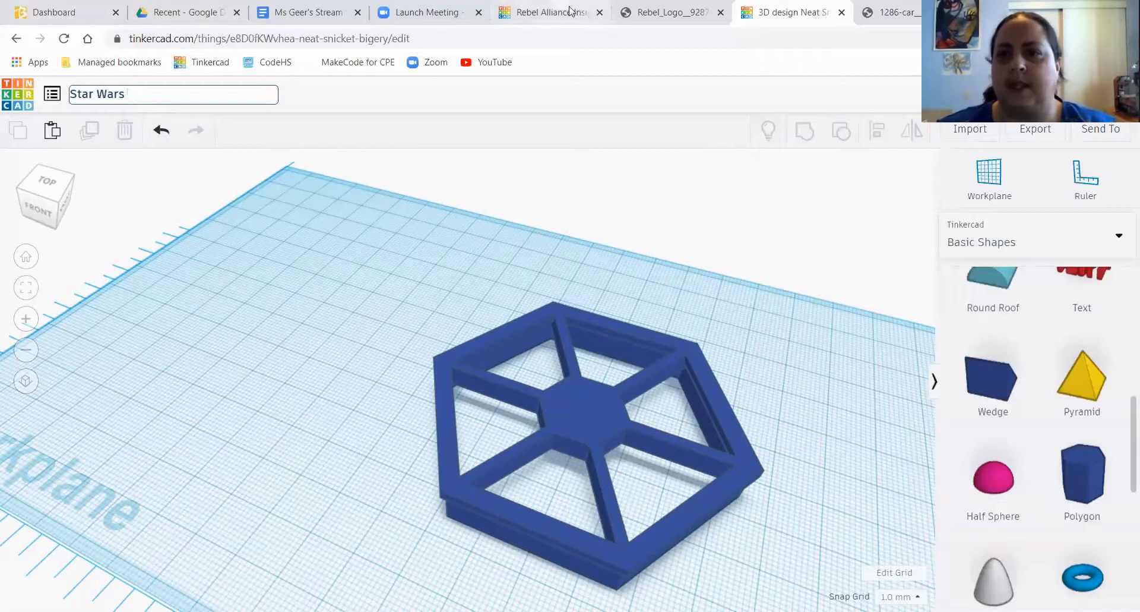
- Look up the emblem's name in the reference image and complete the title as "Star Wars Separatists Cookie Cutter"
left_click(900, 12)
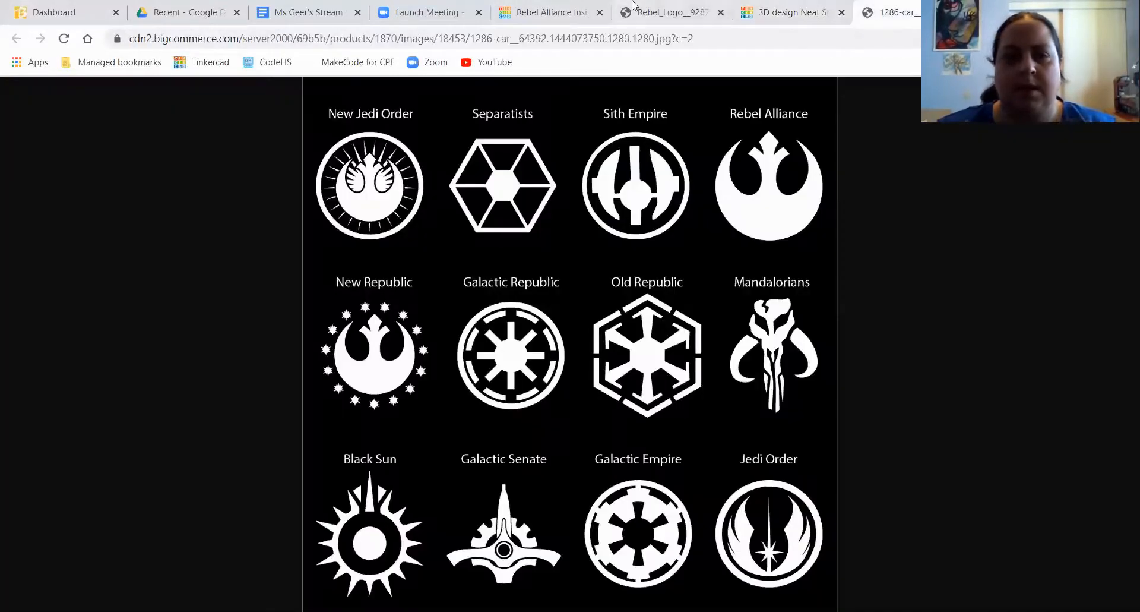
left_click(743, 19)
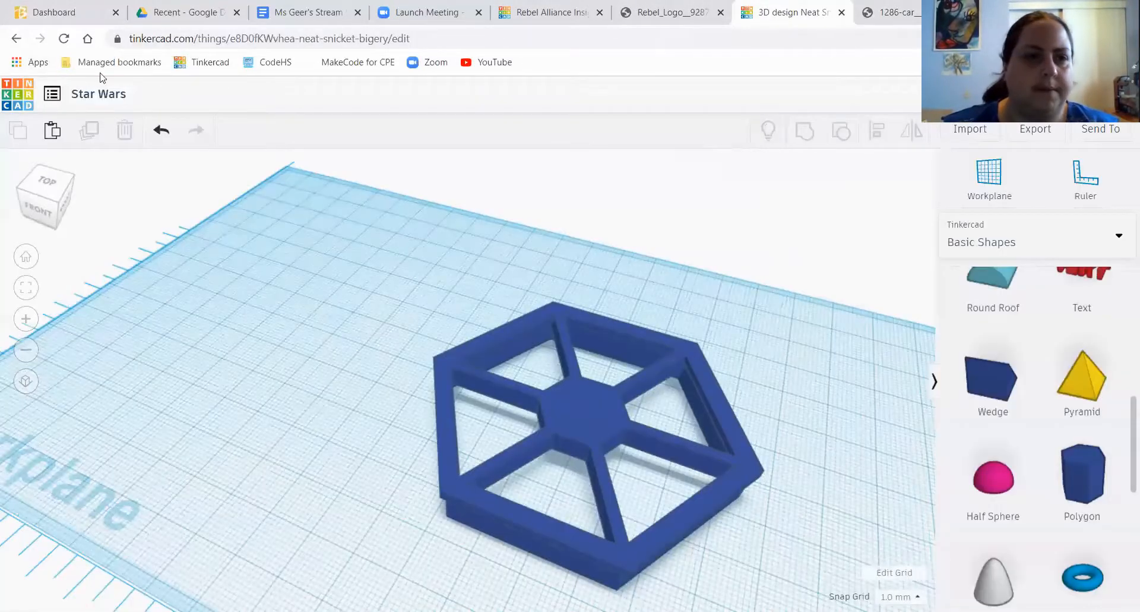
left_click(132, 95)
left_click(139, 94)
type("Sep")
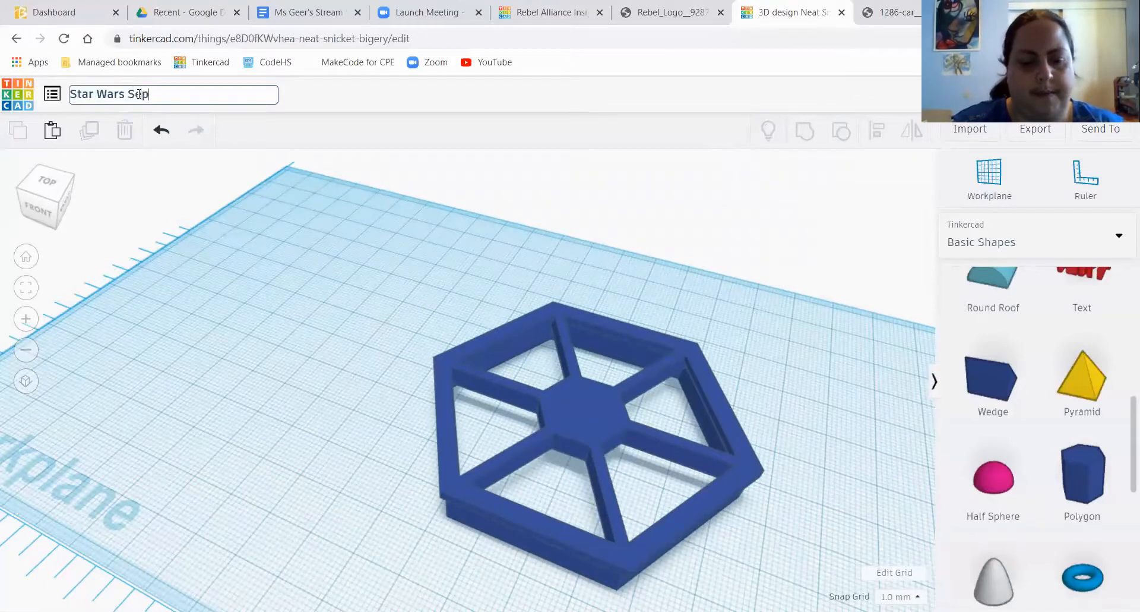
type("aratis")
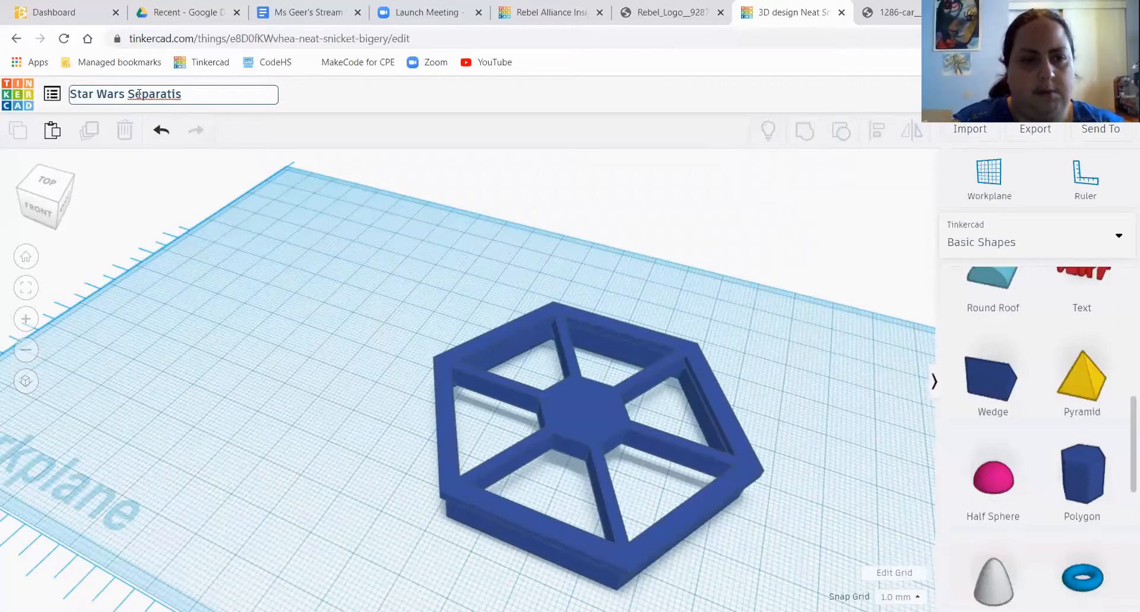
type("ts")
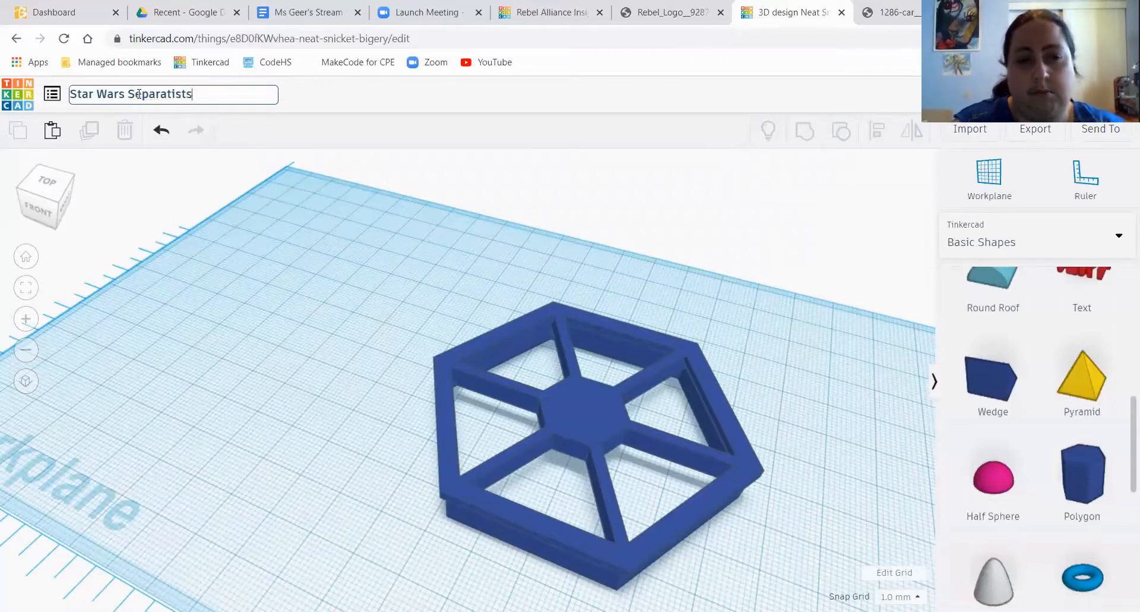
type(" Cookie Cutter")
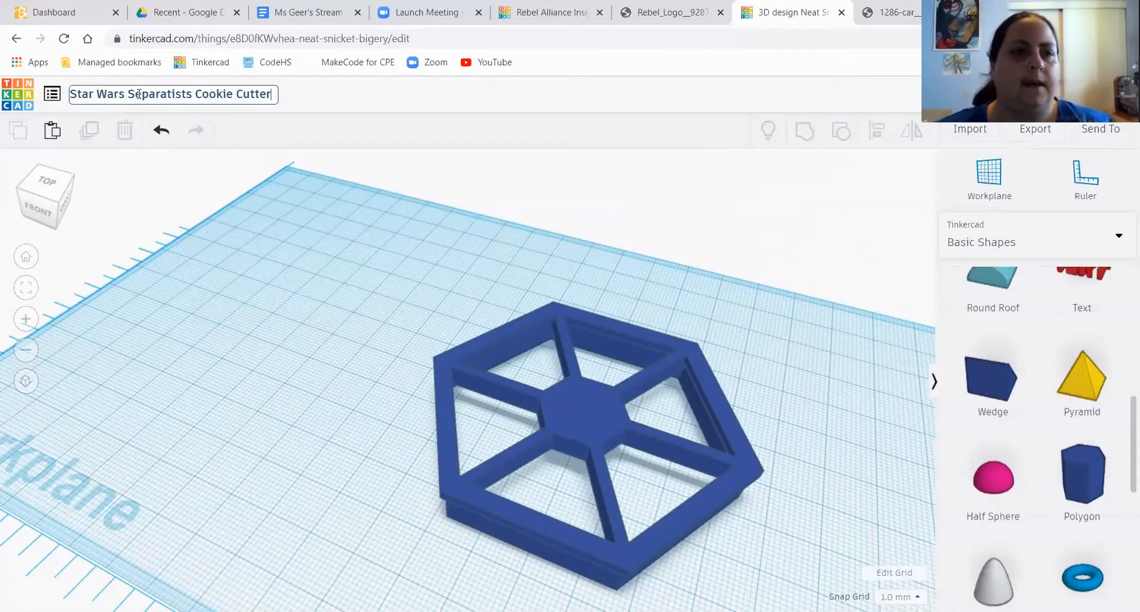
- Move the cookie cutter to the back-left corner of the workplane
left_click(316, 260)
right_click_drag(321, 265, 389, 351)
left_click_drag(401, 234, 729, 545)
left_click_drag(578, 409, 305, 259)
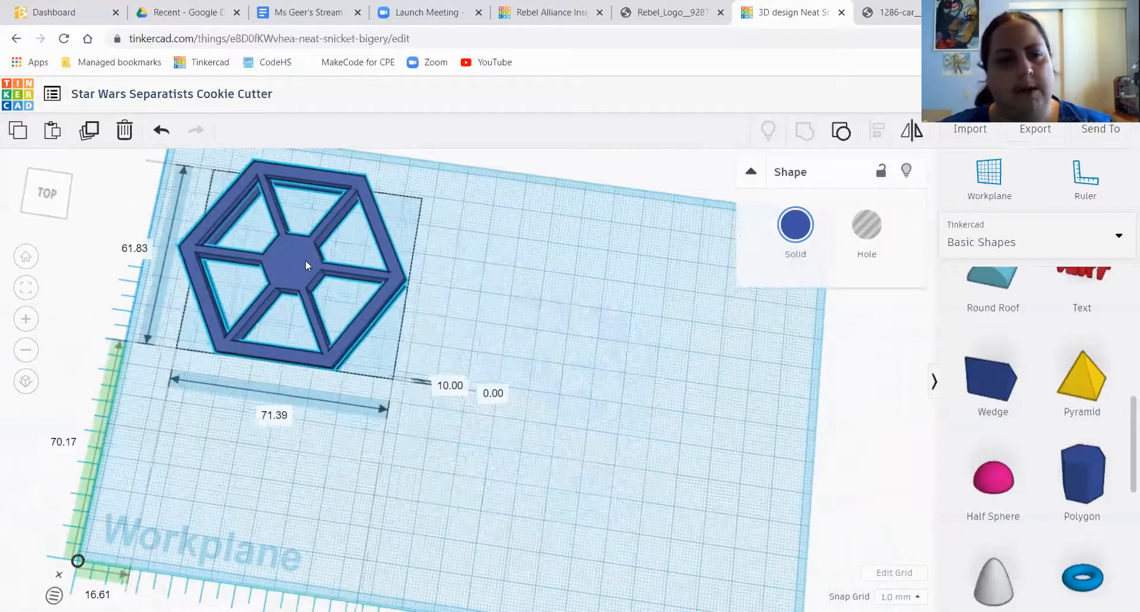
- Move the cookie cutter toward the middle of the workplane and rotate it 180° so its wider rim faces down
left_click(536, 334)
right_click_drag(537, 334, 577, 372)
right_click_drag(558, 336, 374, 285)
left_click_drag(323, 299, 443, 356)
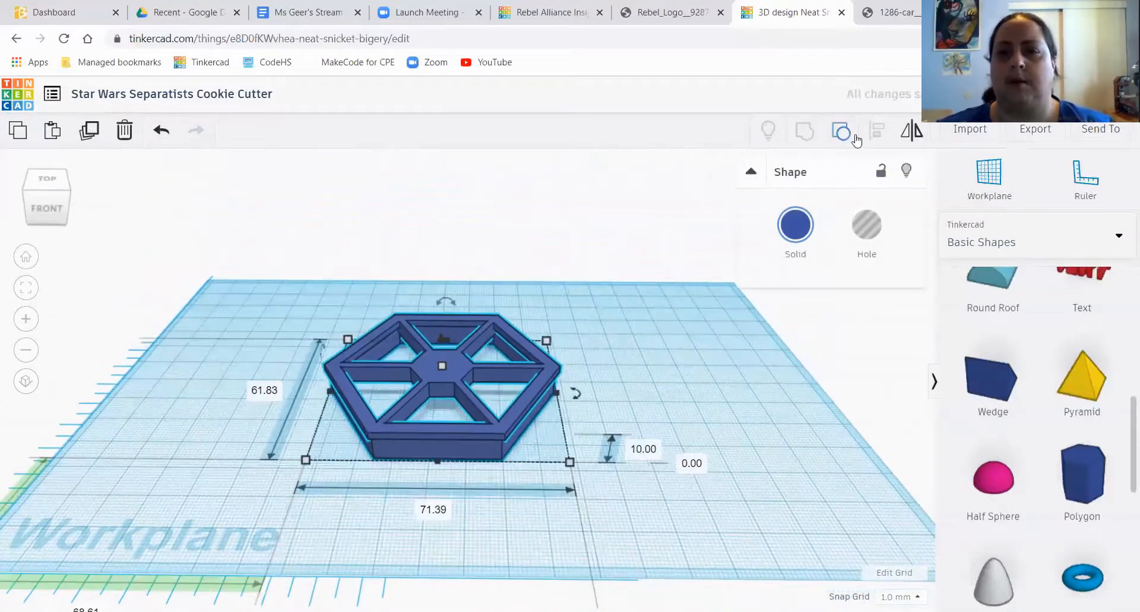
left_click_drag(452, 300, 462, 386)
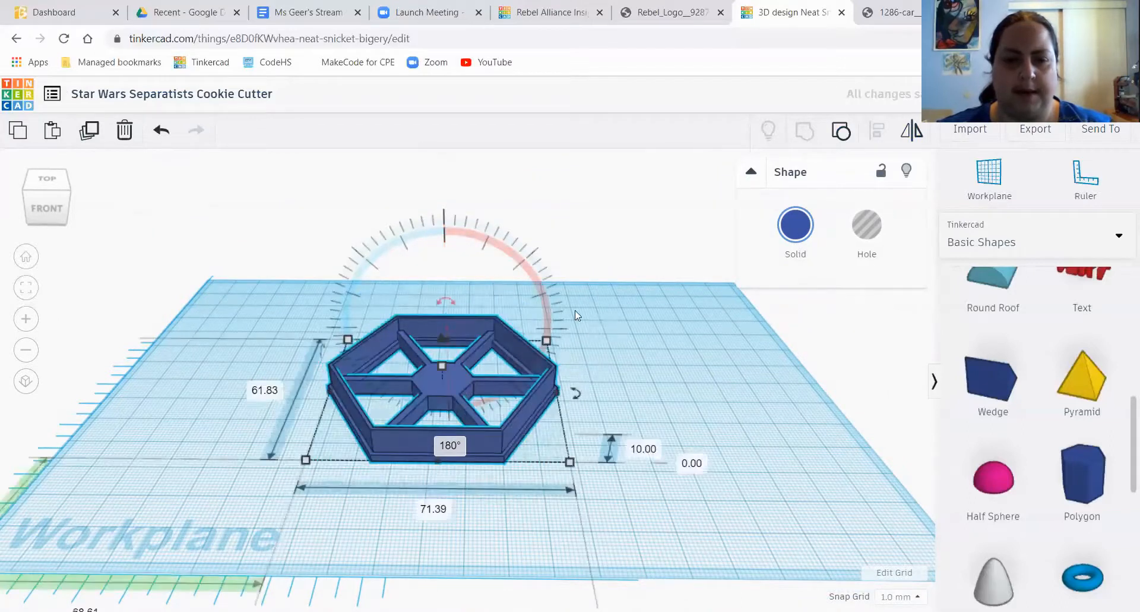
left_click(576, 309)
right_click_drag(591, 368, 466, 401)
- Place the flipped cookie cutter near the workplane's back-left corner, just inside the edges
left_click_drag(466, 402, 267, 325)
right_click_drag(498, 456, 117, 429)
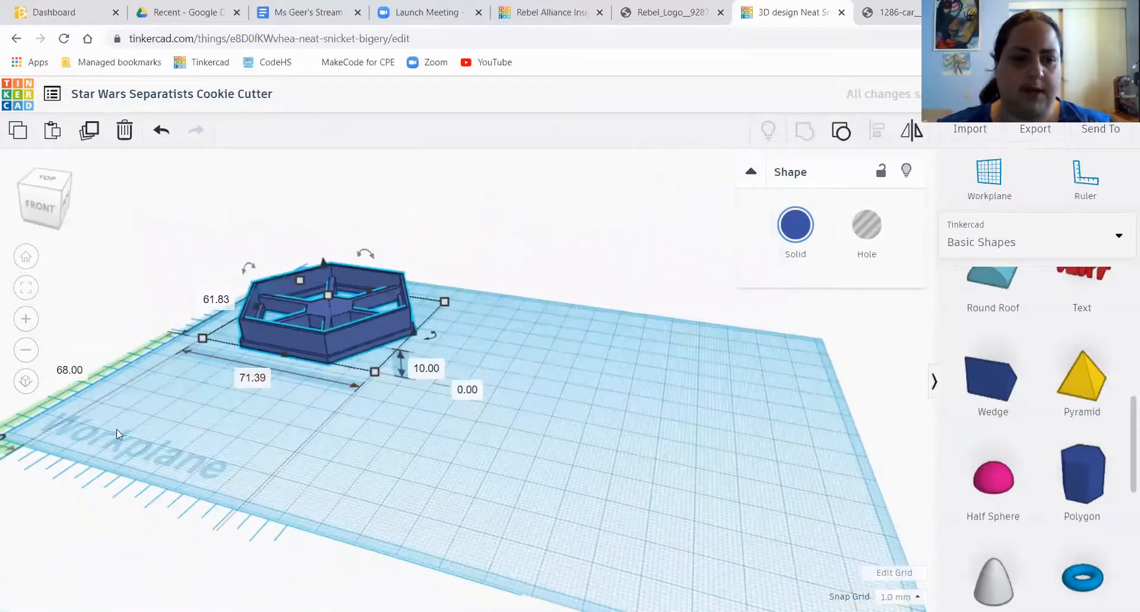
right_click_drag(614, 402, 516, 483)
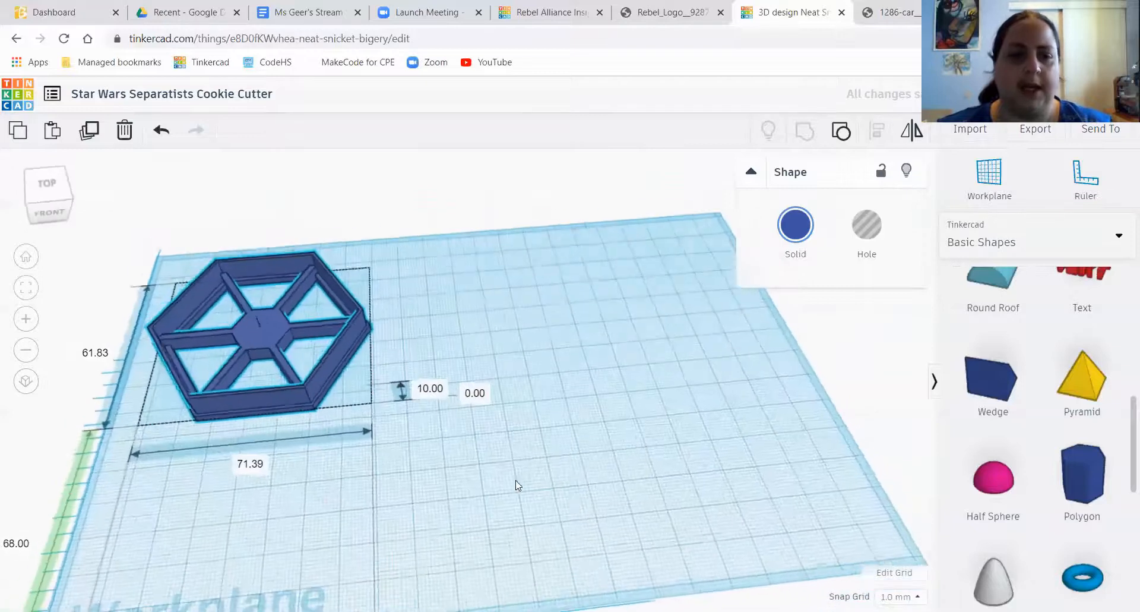
left_click_drag(279, 330, 294, 334)
- Export only the selected cookie cutter shape as an STL file for 3D printing
left_click(612, 351)
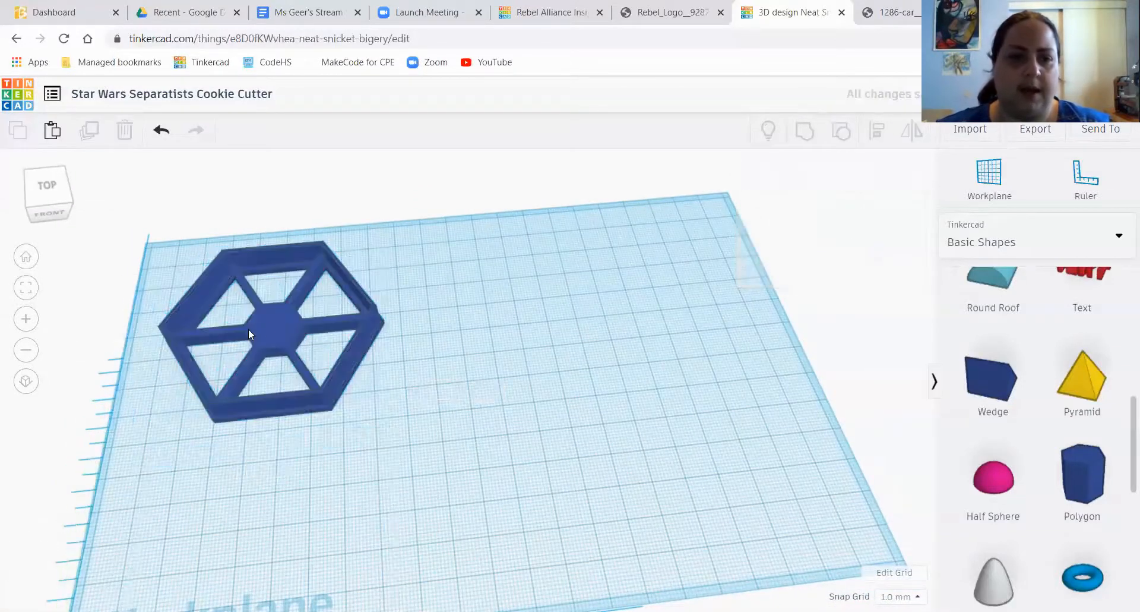
left_click(277, 330)
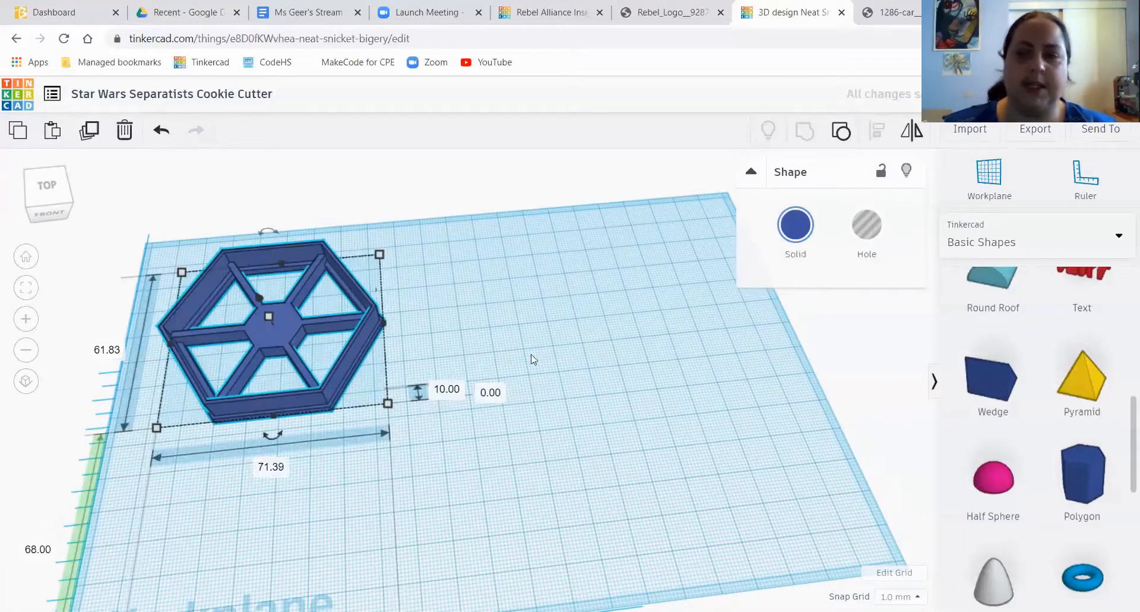
left_click(1036, 131)
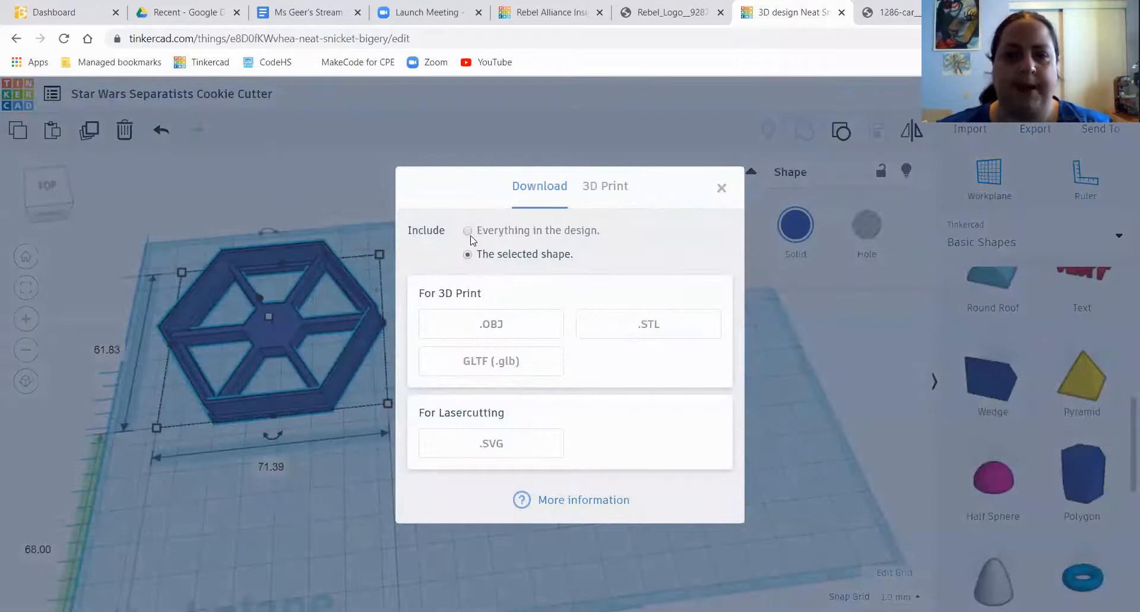
left_click(670, 332)
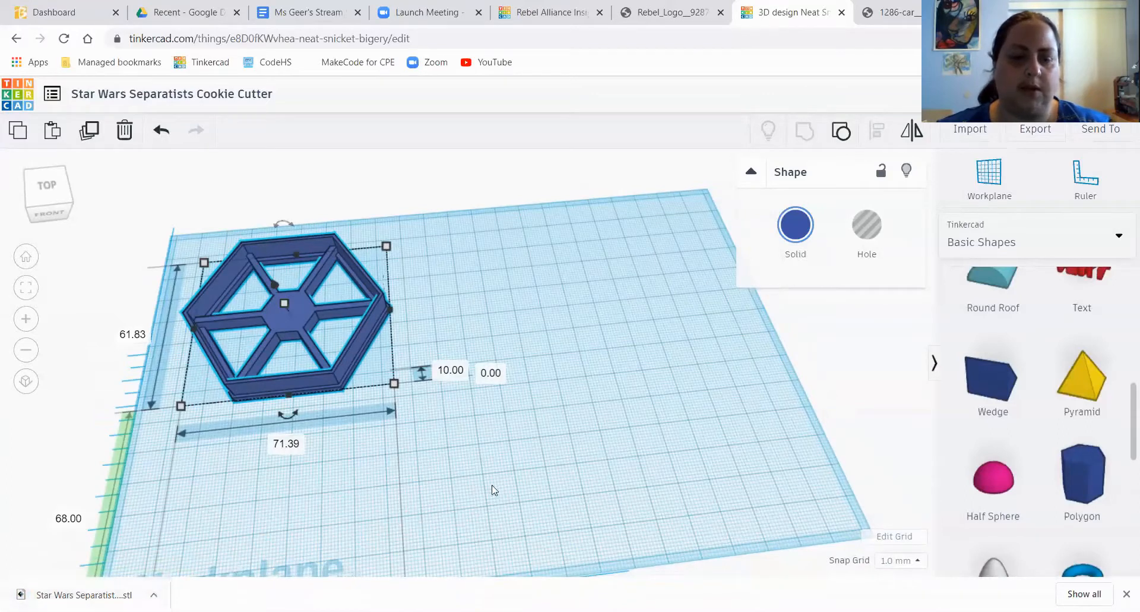
- Move the cookie cutter to the middle of the workplane and deselect it
left_click(446, 489)
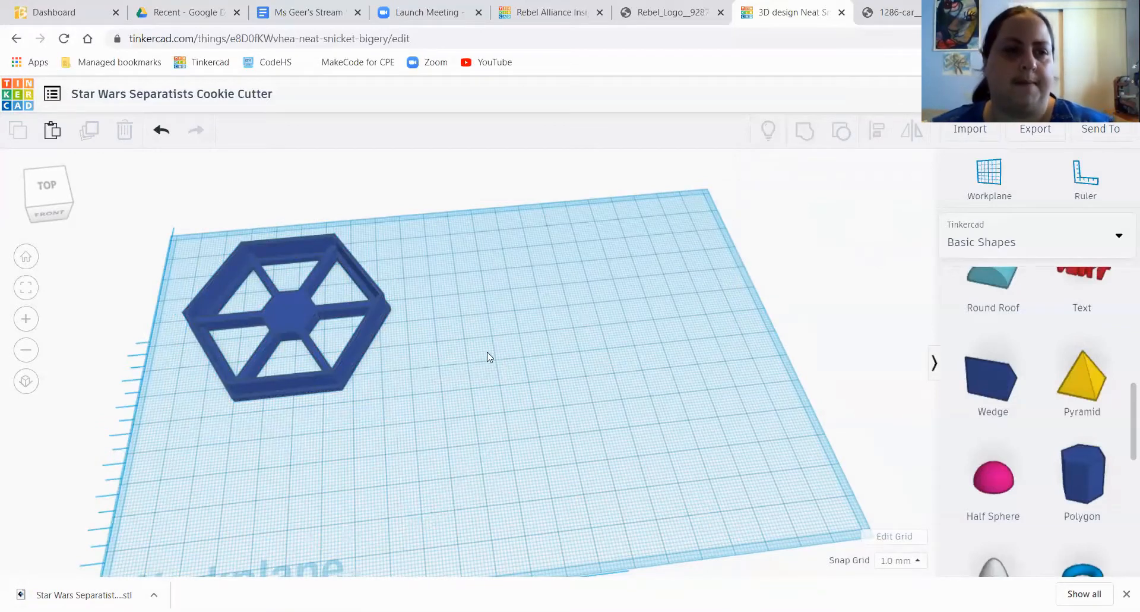
left_click_drag(304, 312, 475, 359)
left_click(561, 258)
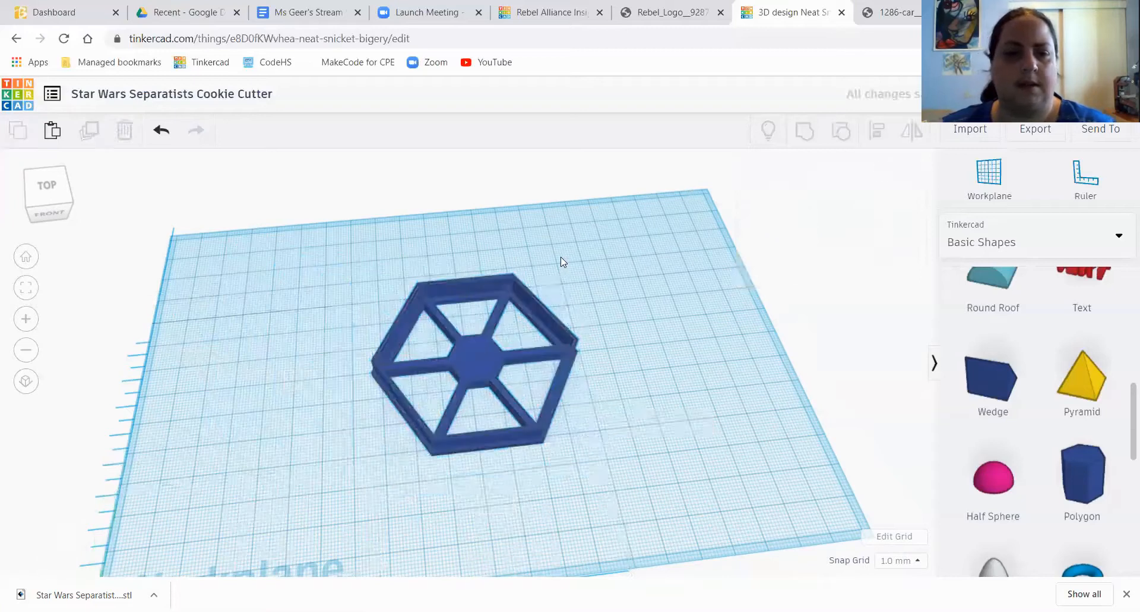
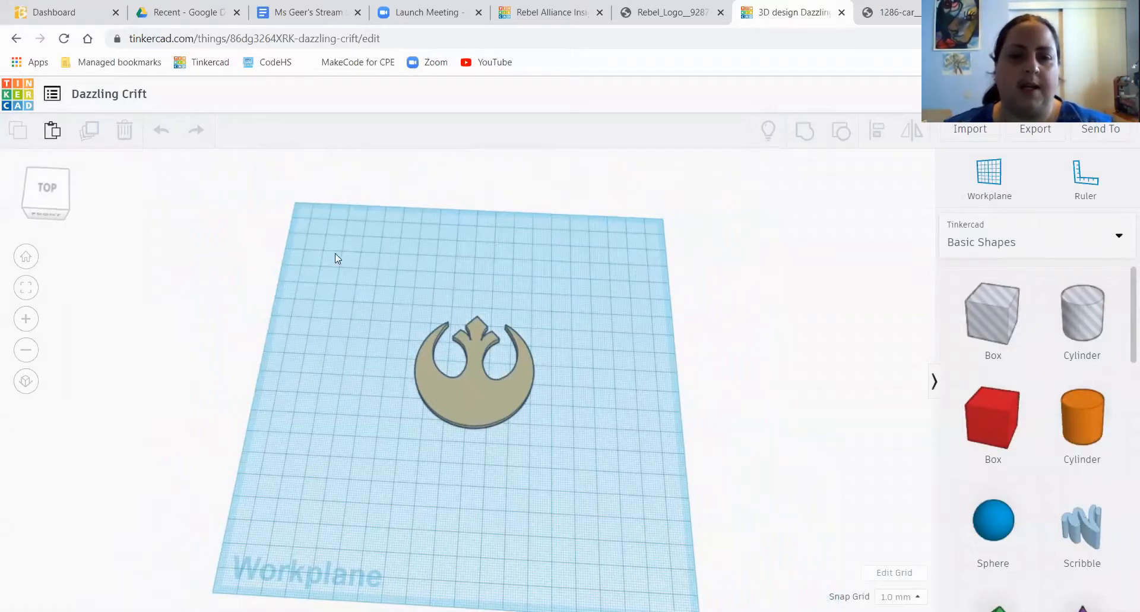
- View the Rebel emblem from directly above and compare it with the emblems on the Star Wars logo chart
right_click_drag(632, 386, 484, 381)
scroll(481, 385, "up", 3)
right_click_drag(599, 438, 605, 462)
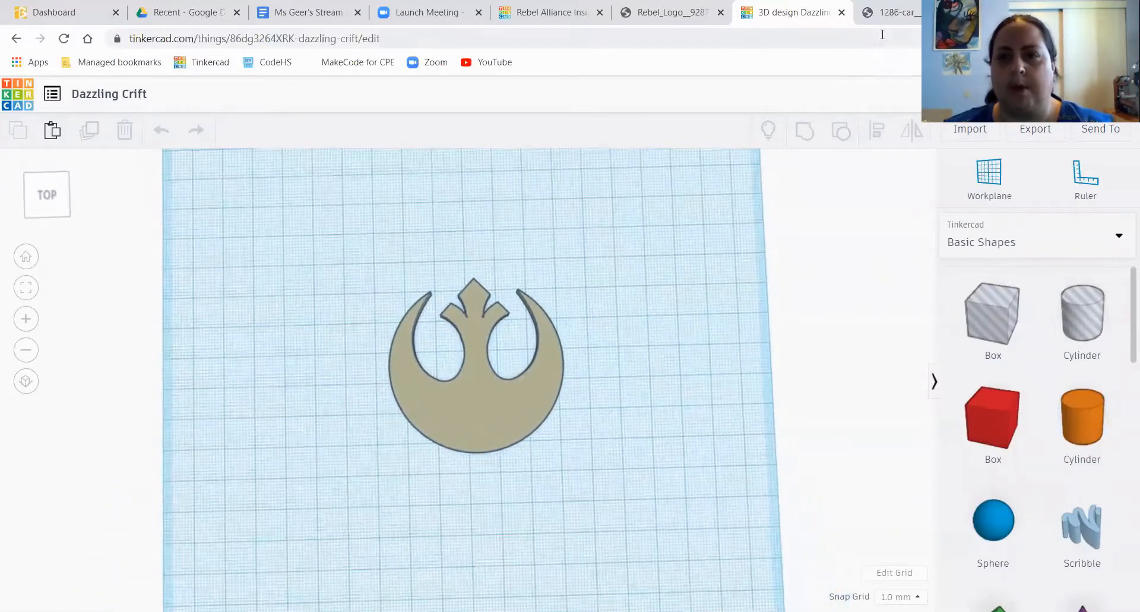
left_click(894, 13)
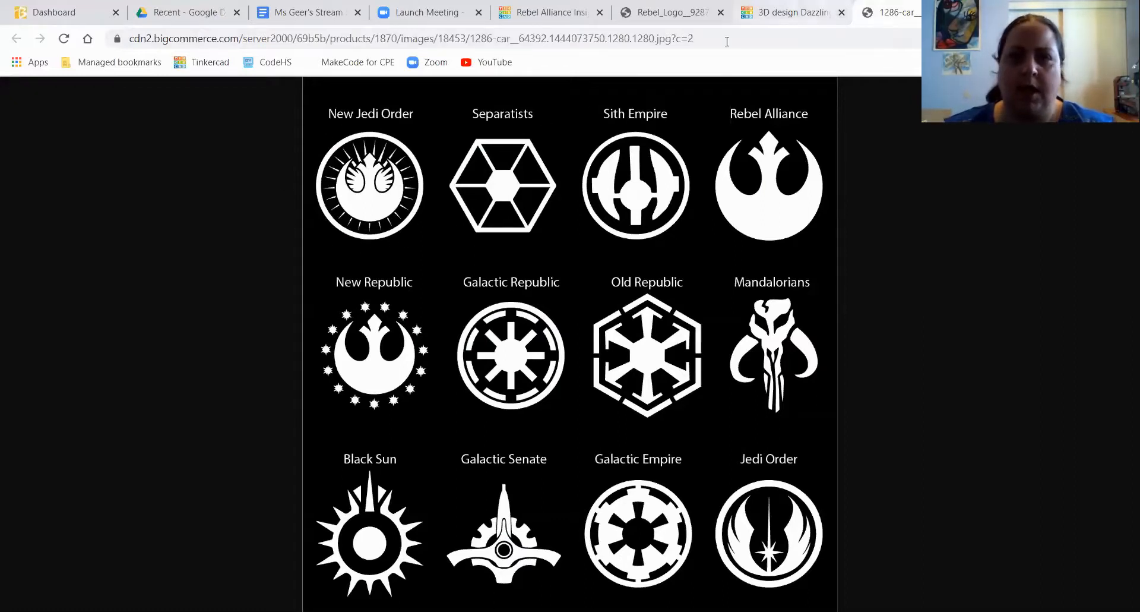
left_click(791, 18)
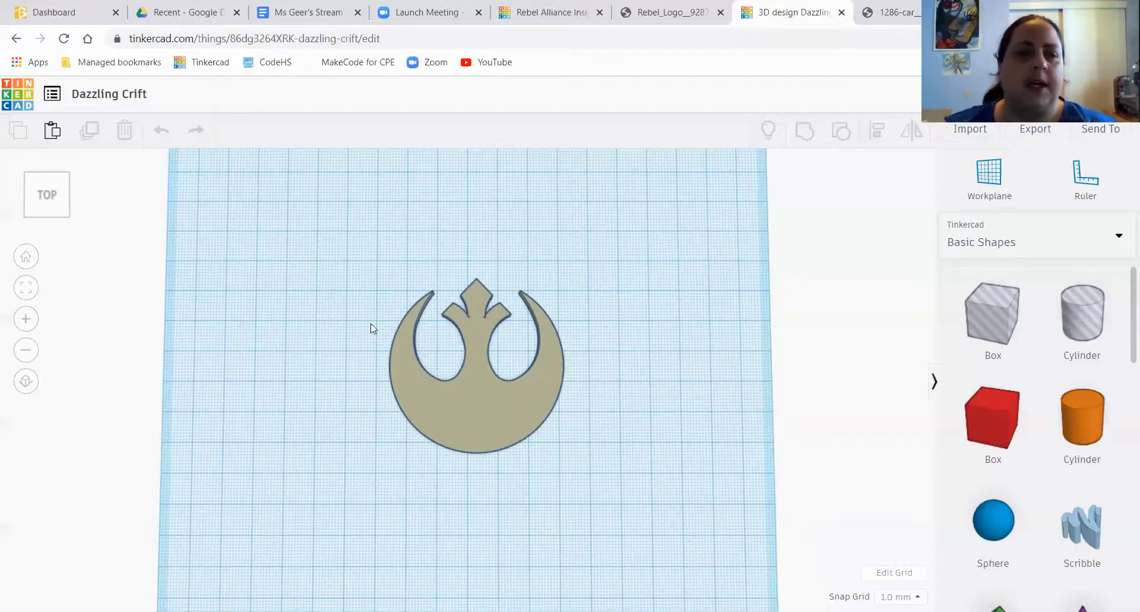
- Rename the design as Star Wars Rebel and check the emblem names on the Star Wars logo chart
left_click(136, 107)
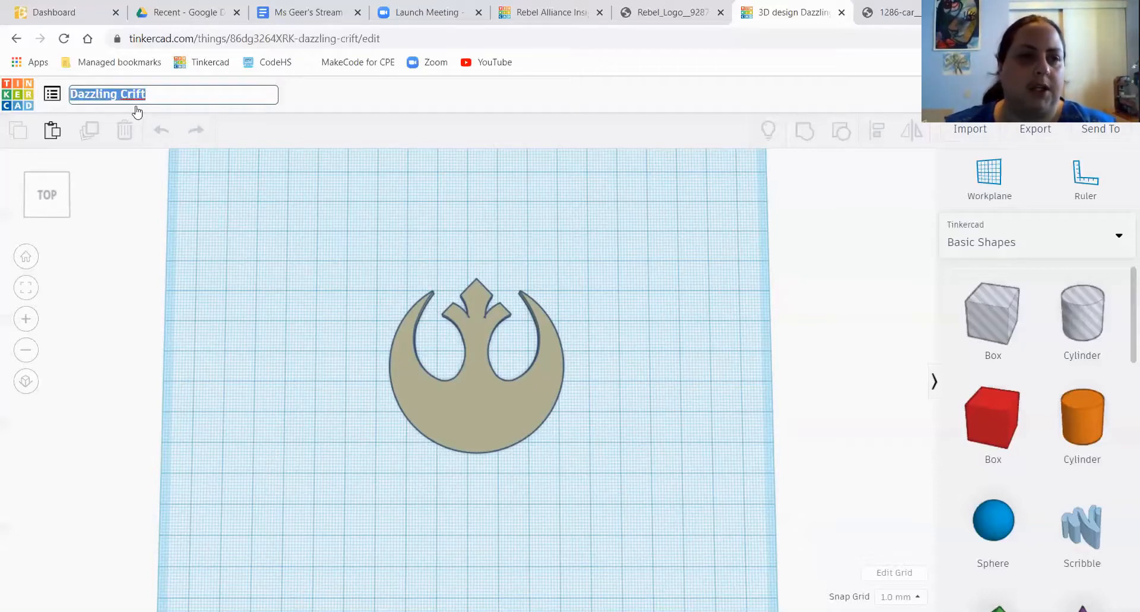
type("S")
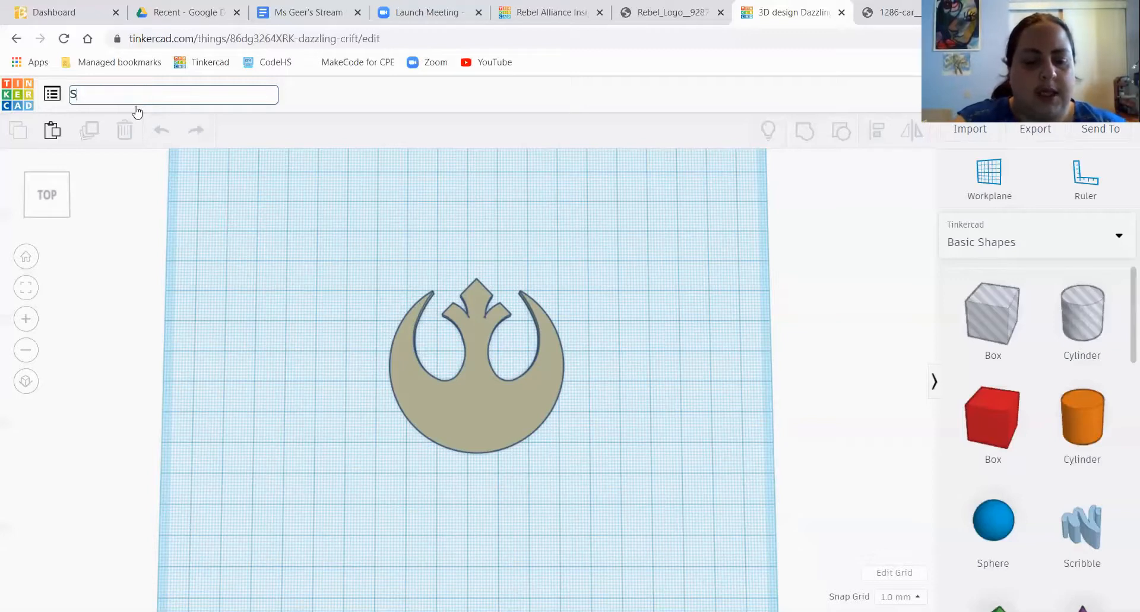
type("tar Wars Rebel")
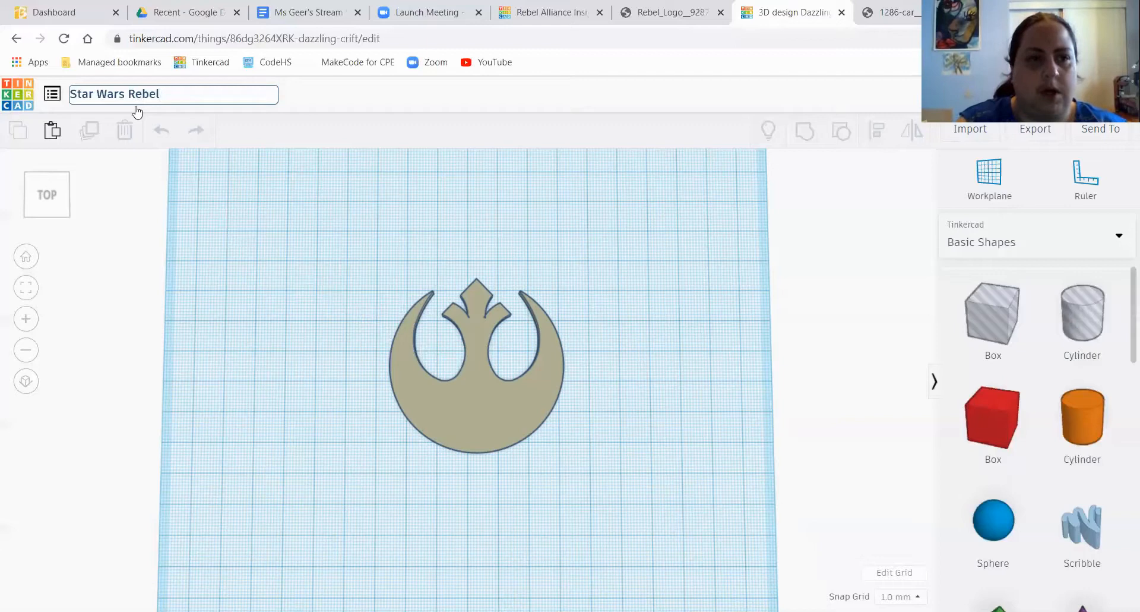
left_click(898, 12)
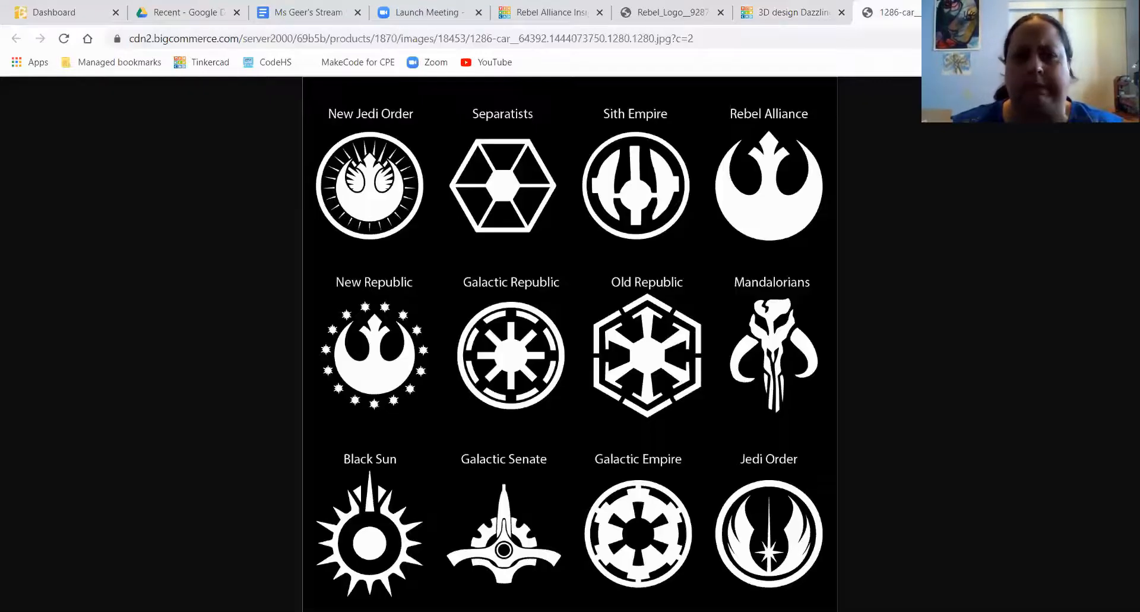
left_click(793, 12)
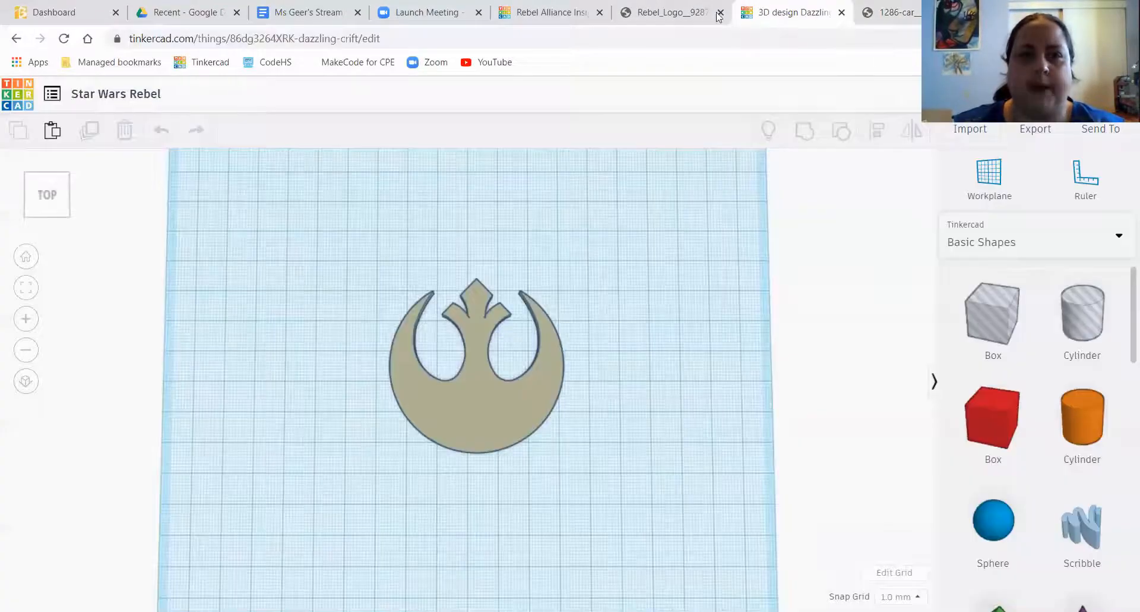
- Replace Rebel in the design name so that it reads Star Wars New Jedi Order logo
left_click(177, 104)
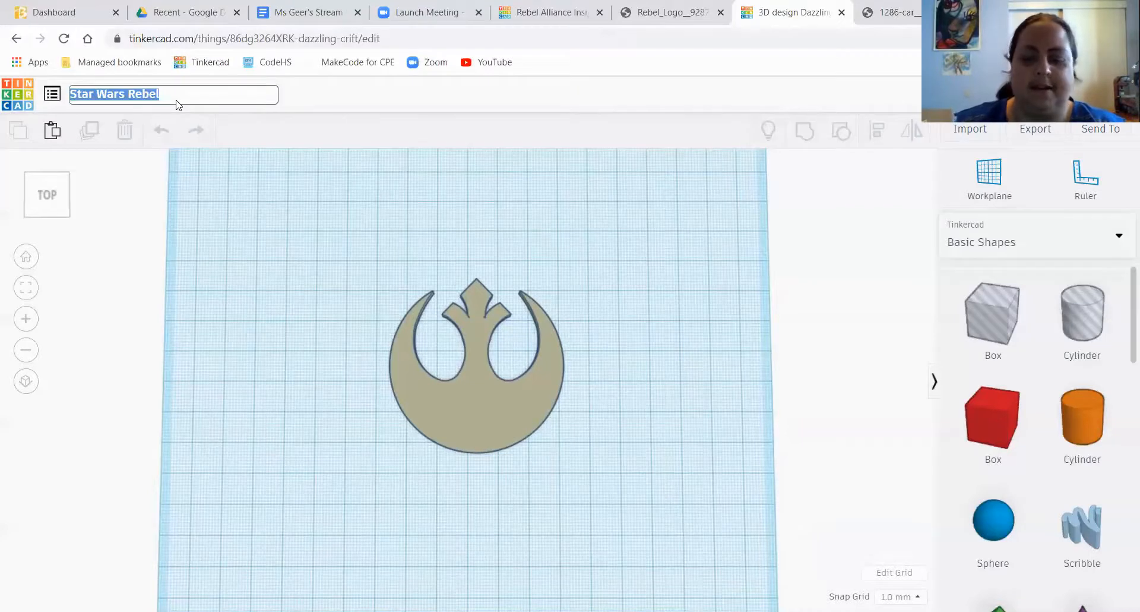
left_click(176, 102)
key("BackSpace")
key("BackSpace")
key("BackSpace")
key("BackSpace")
key("BackSpace")
type("New Jedi")
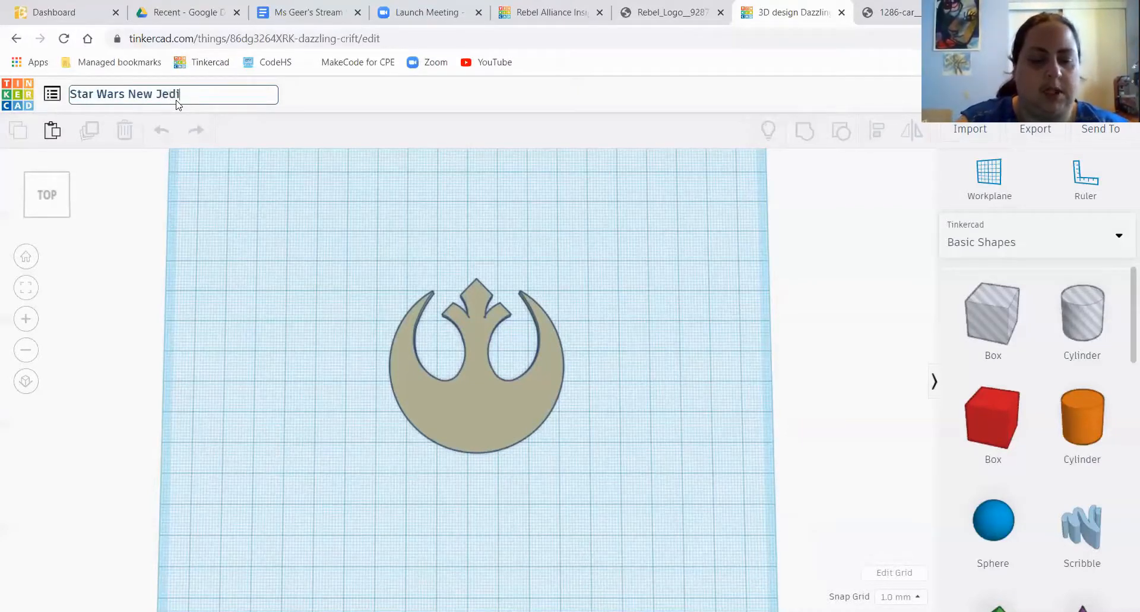
type(" Order")
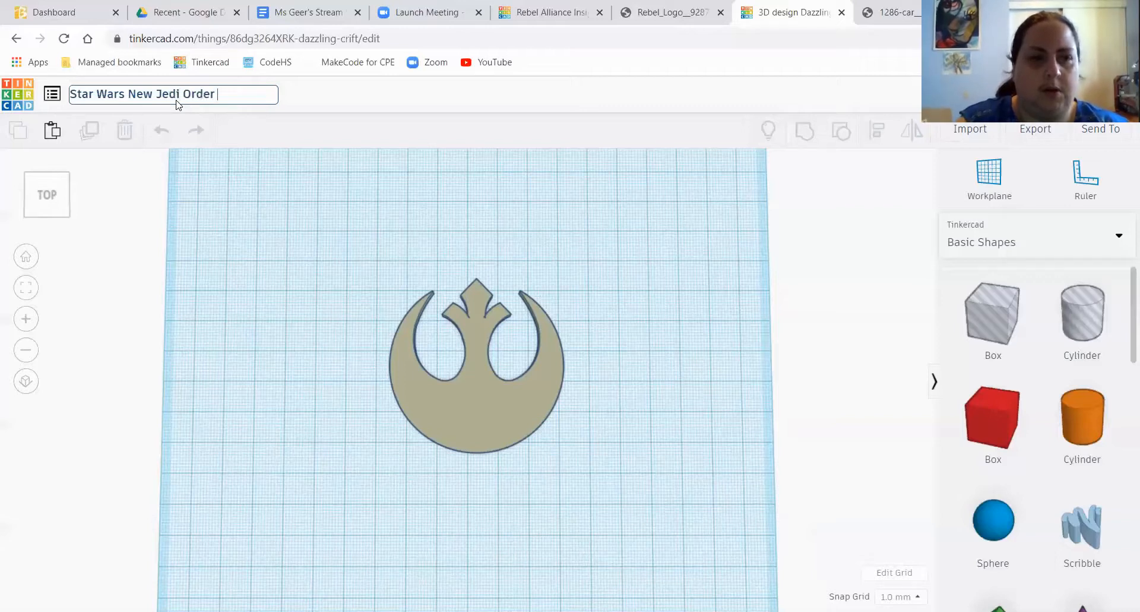
type(" logo")
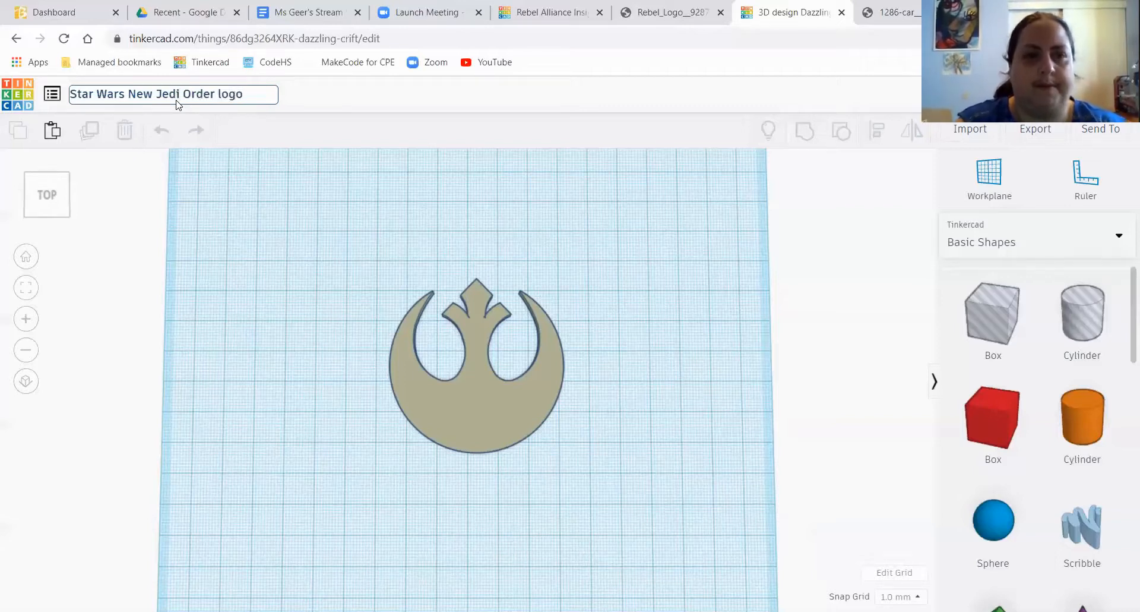
key("Return")
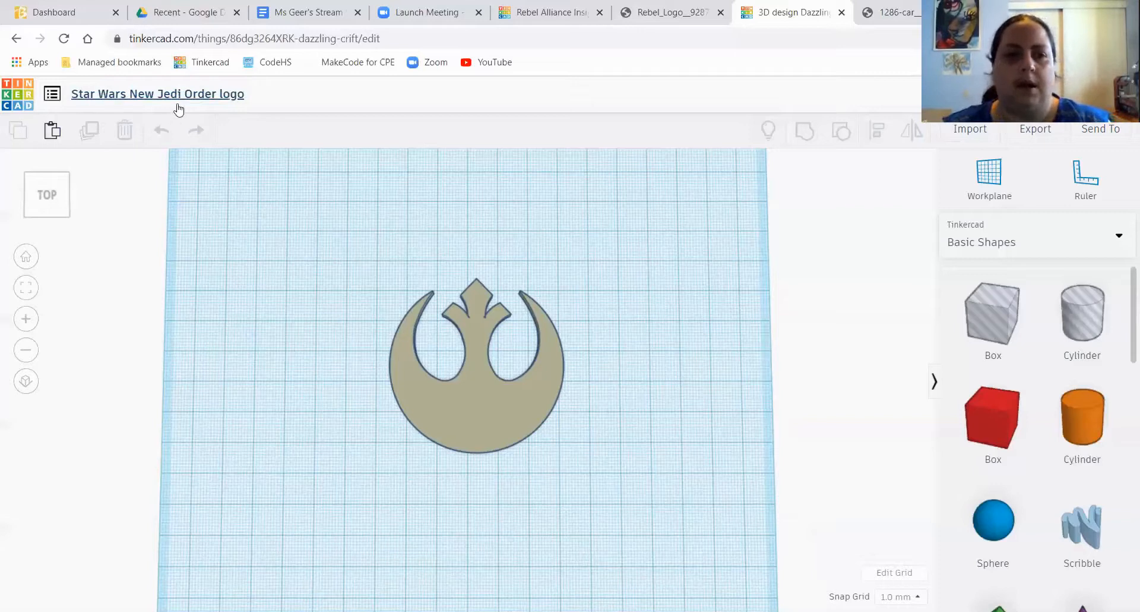
- Move the emblem about 63 mm left and 28 mm toward the back of the workplane, and deselect it
left_click_drag(469, 387, 275, 300)
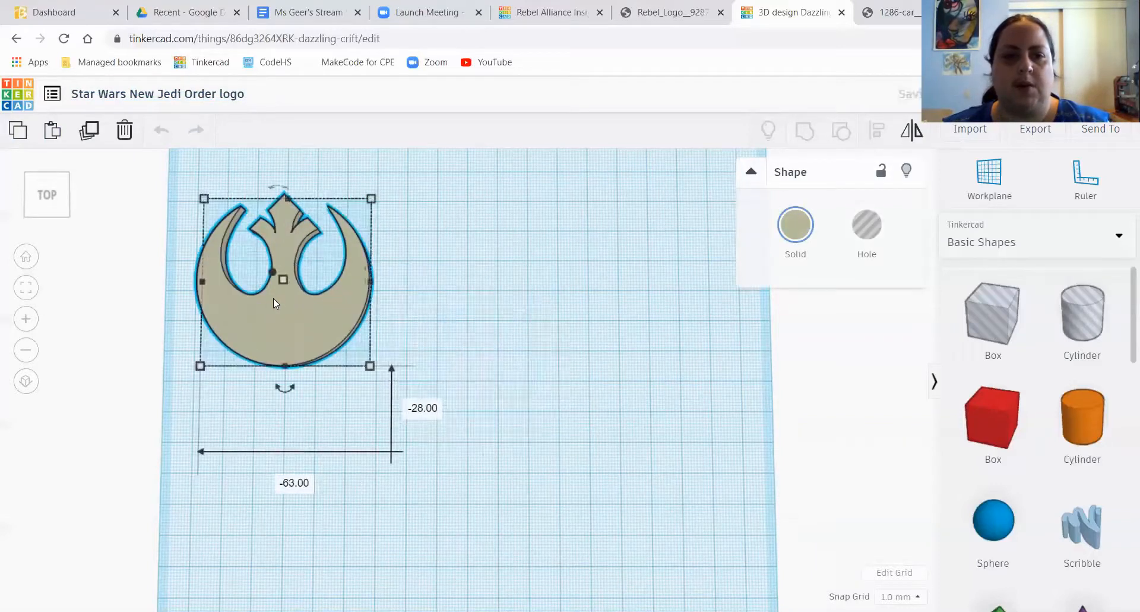
left_click(448, 303)
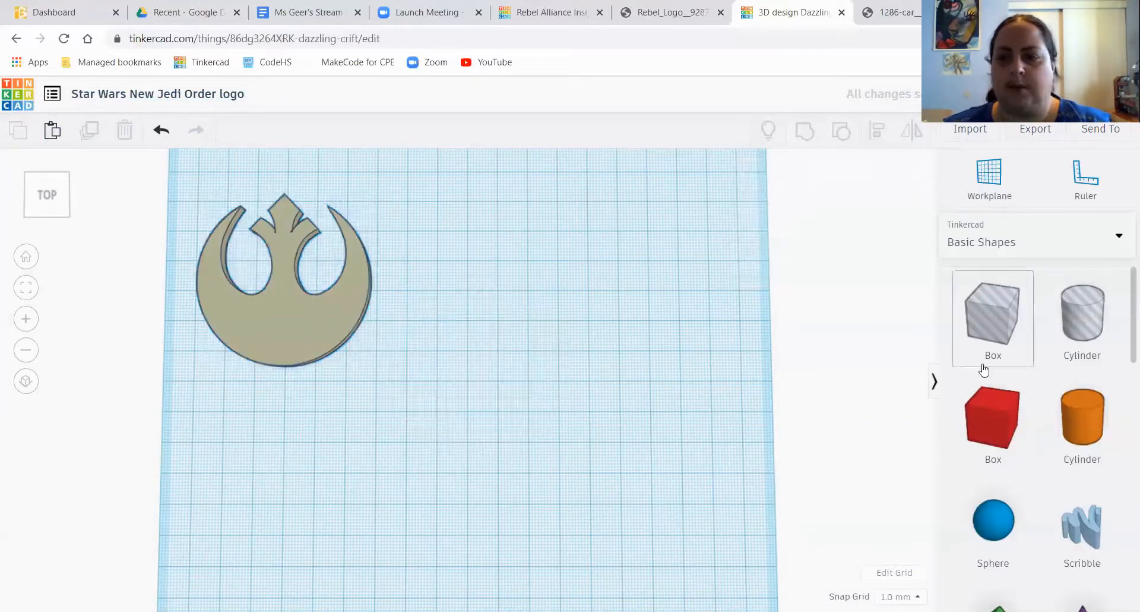
- Check the New Jedi Order emblem on the logo chart and look through the Basic Shapes for a usable star
scroll(1009, 332, "down", 8)
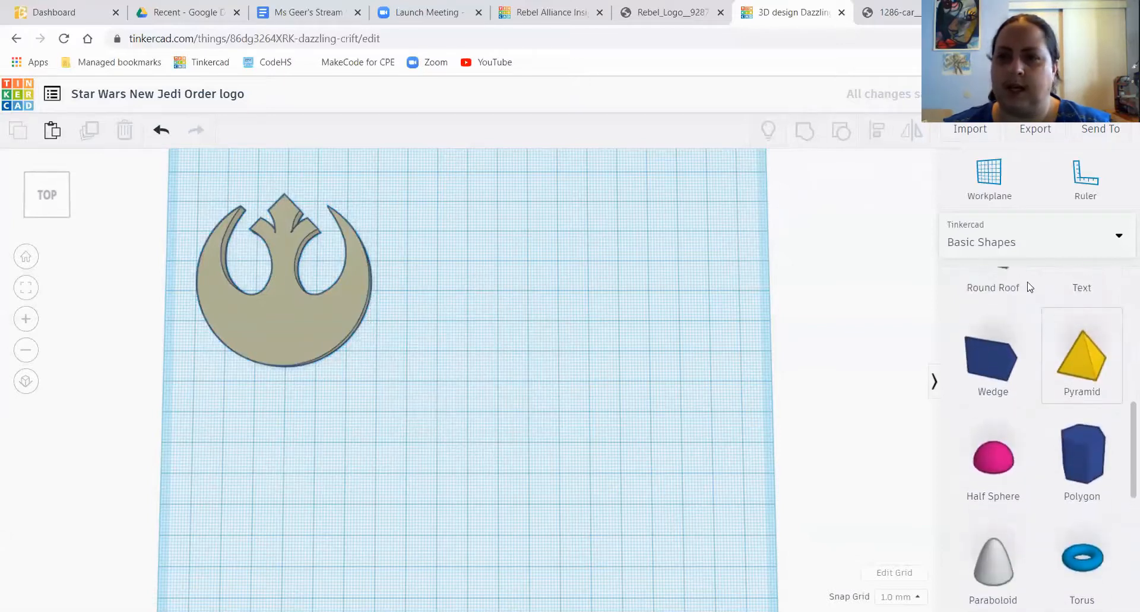
key("ctrl+Tab")
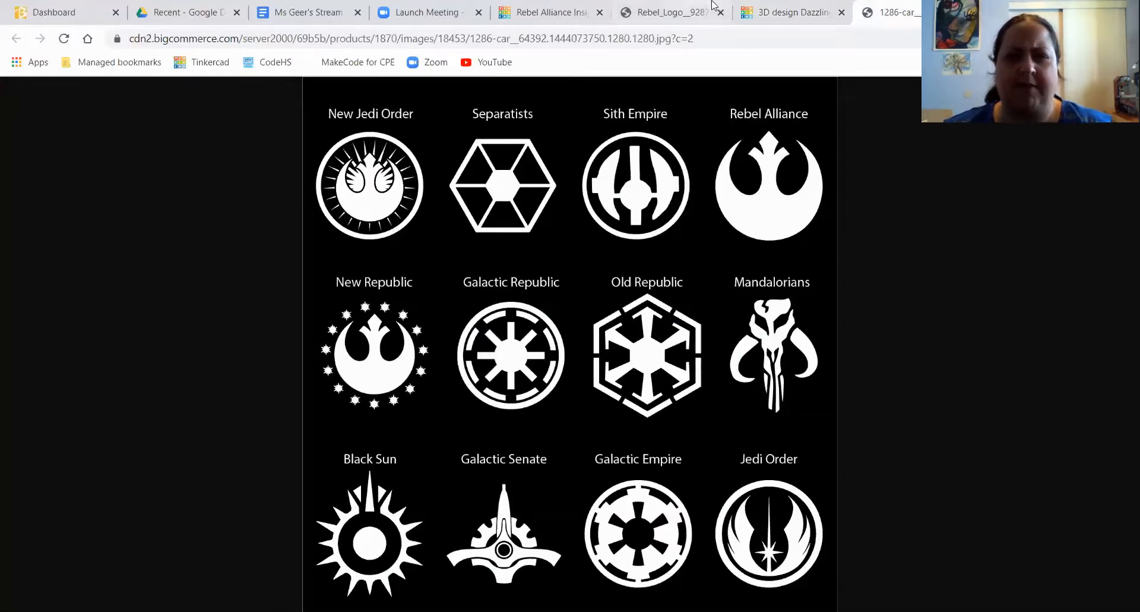
left_click(795, 13)
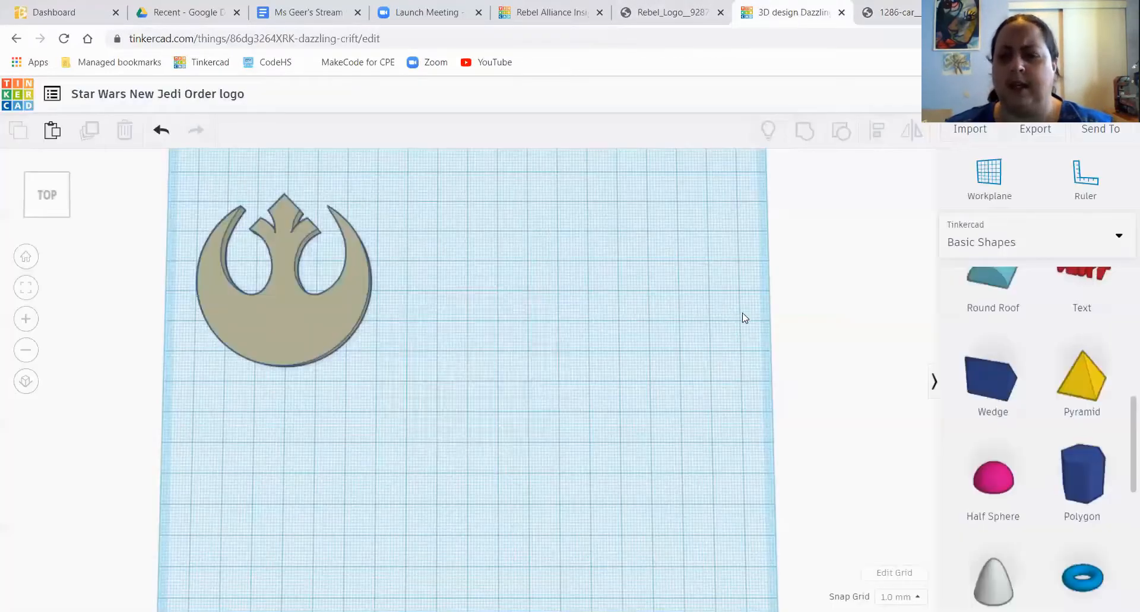
scroll(1058, 470, "up", 6)
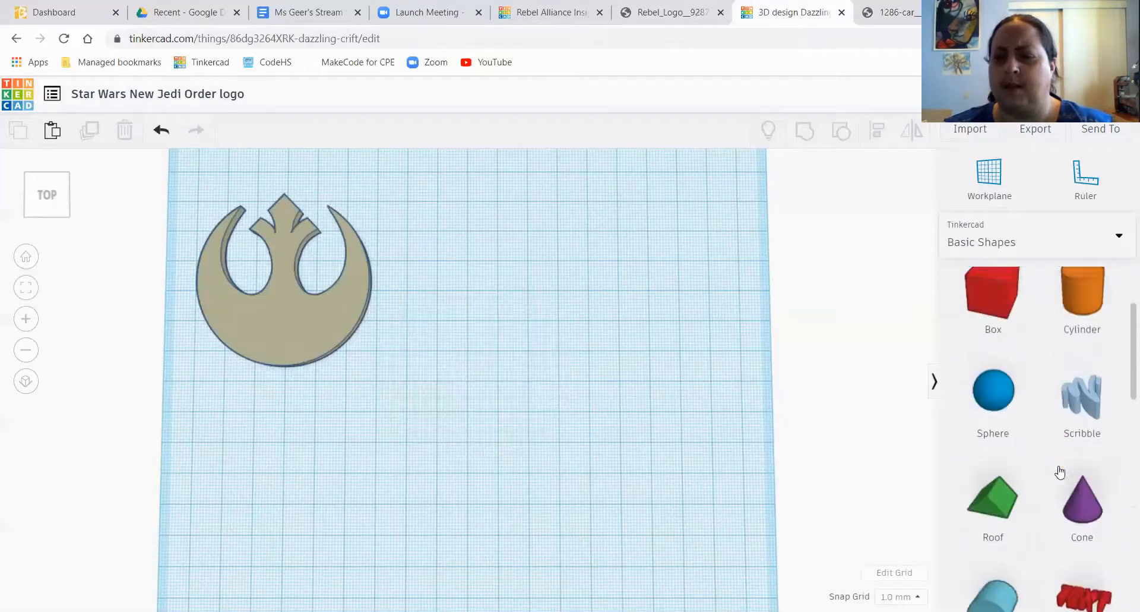
scroll(1060, 472, "down", 3)
scroll(1060, 470, "down", 2)
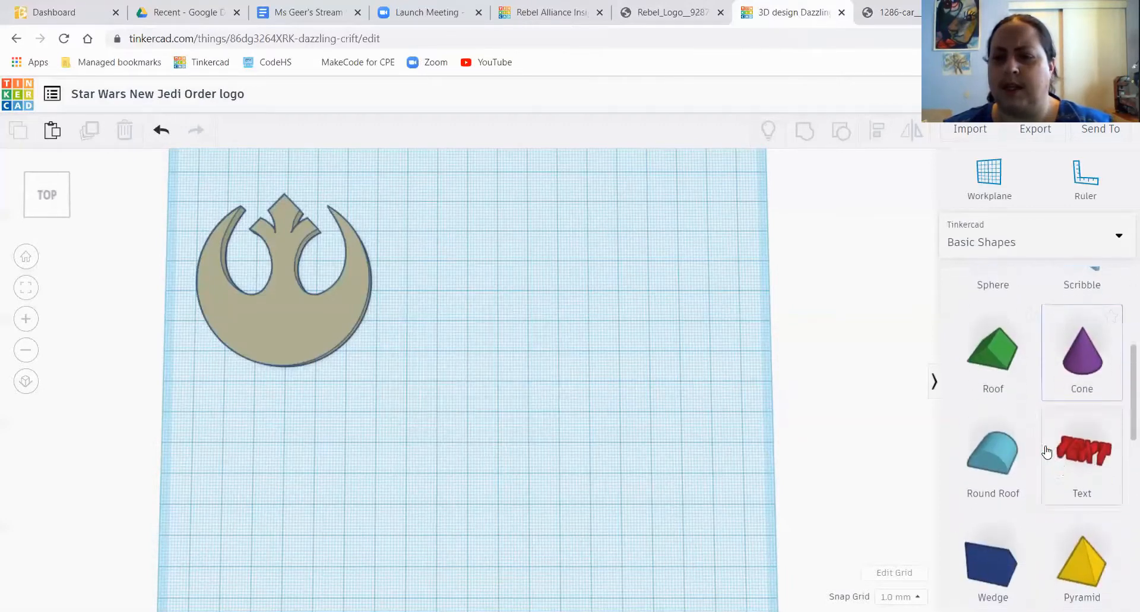
scroll(1015, 373, "down", 5)
scroll(1016, 374, "up", 2)
scroll(1016, 376, "down", 8)
scroll(1016, 376, "down", 2)
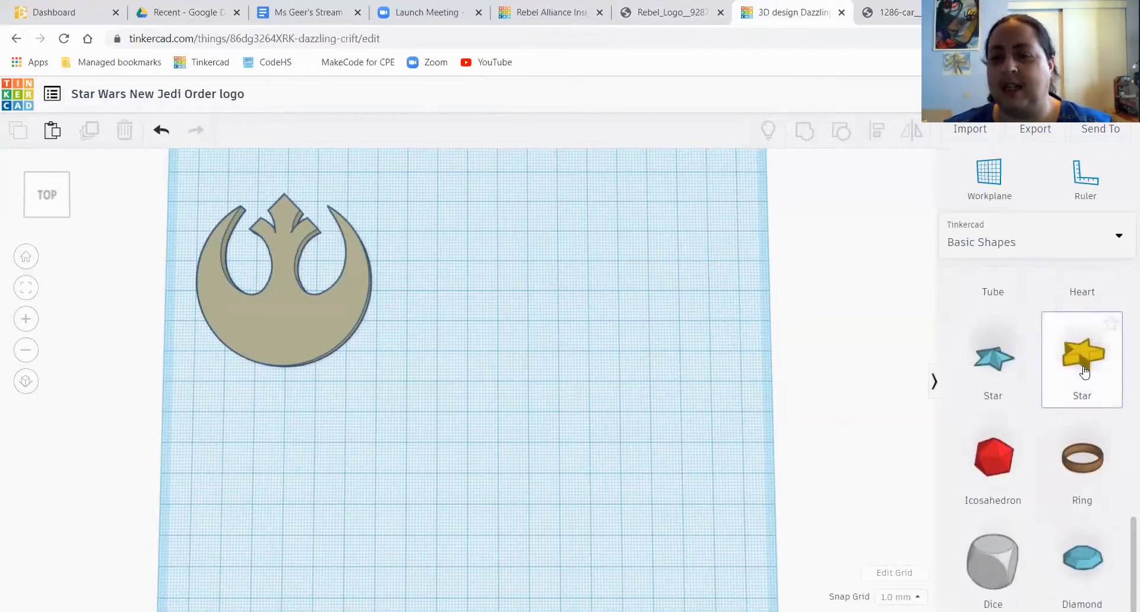
- Place a yellow star near the middle of the workplane, try hiding it, and undo the last change
left_click_drag(1069, 357, 521, 371)
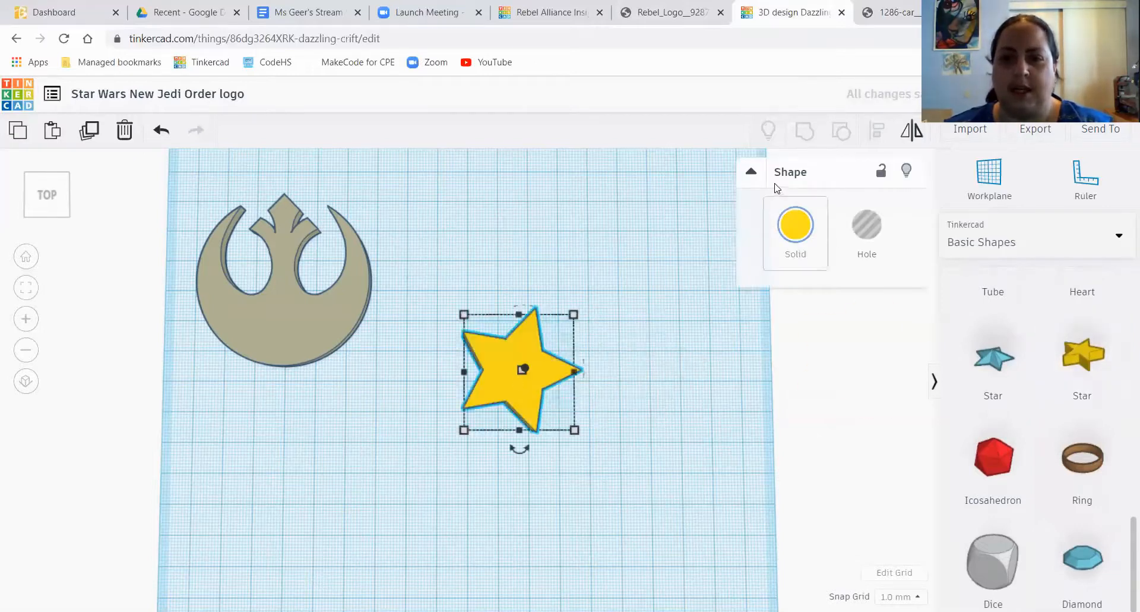
left_click(904, 171)
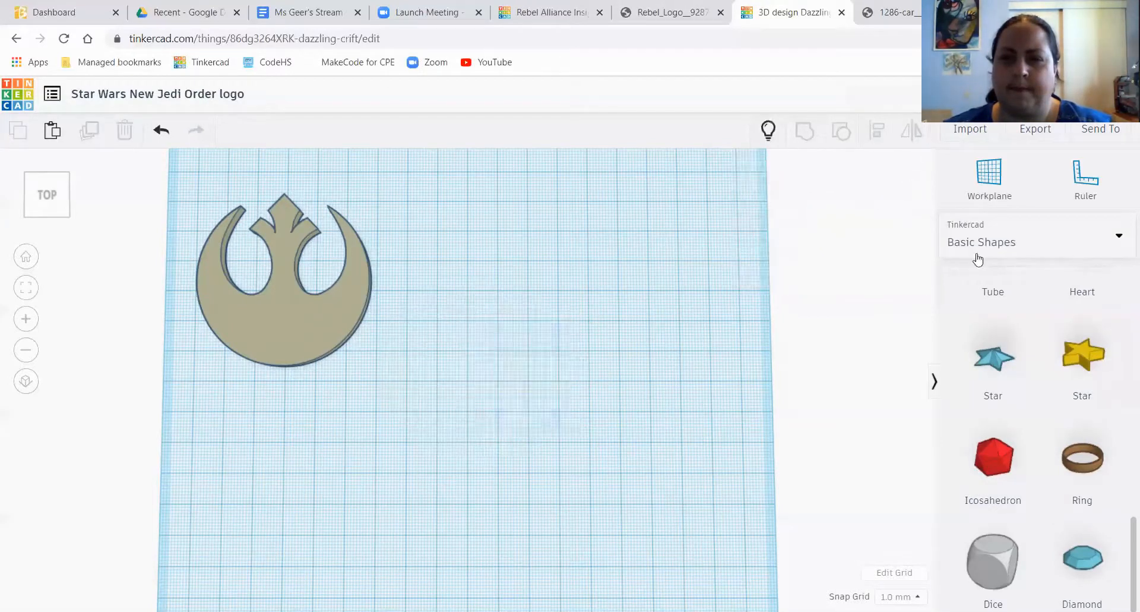
key("ctrl+z")
- Place a yellow star on the front half of the workplane, inspect its shape options, and delete it
left_click_drag(1080, 354, 556, 458)
left_click(588, 246)
left_click(538, 455)
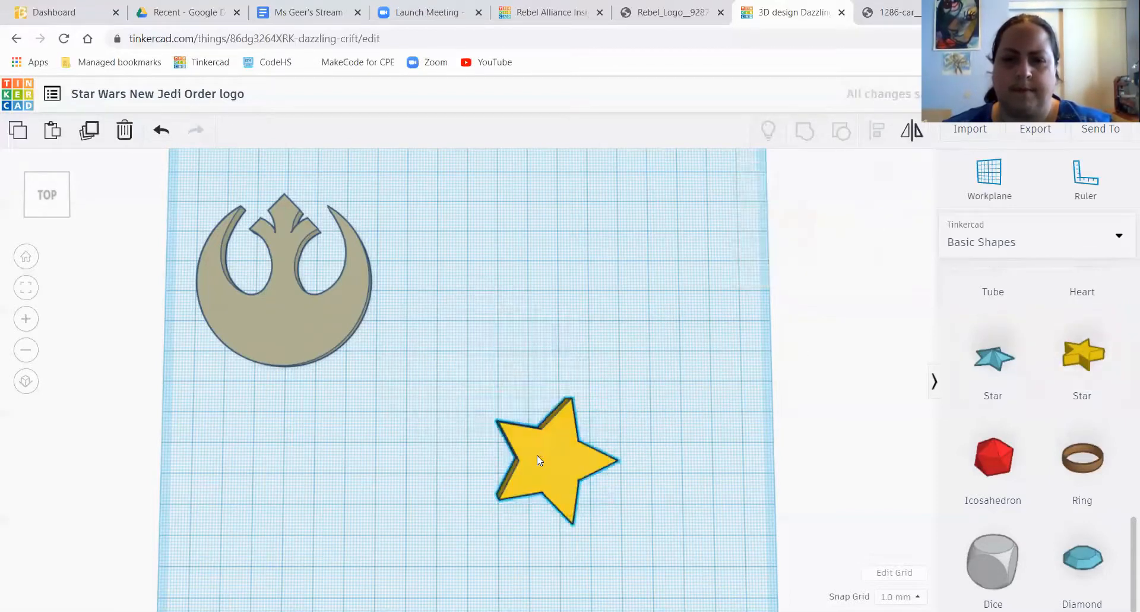
left_click(538, 456)
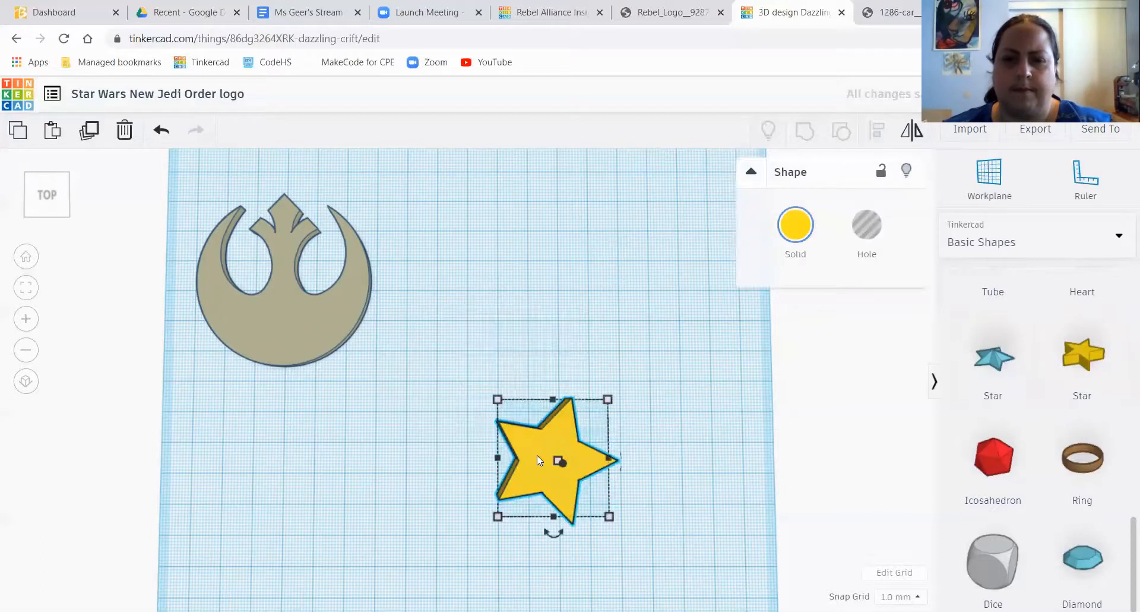
left_click(753, 172)
left_click(753, 172)
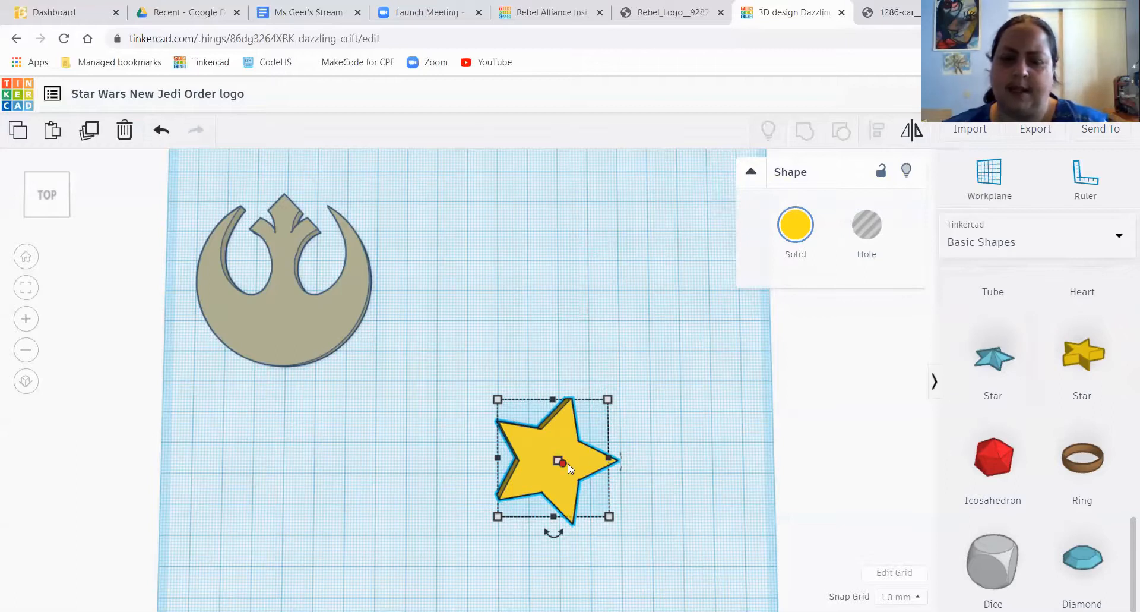
key("Delete")
- Look through the Featured and All shape generators for a many-pointed star shape
scroll(1000, 450, "up", 10)
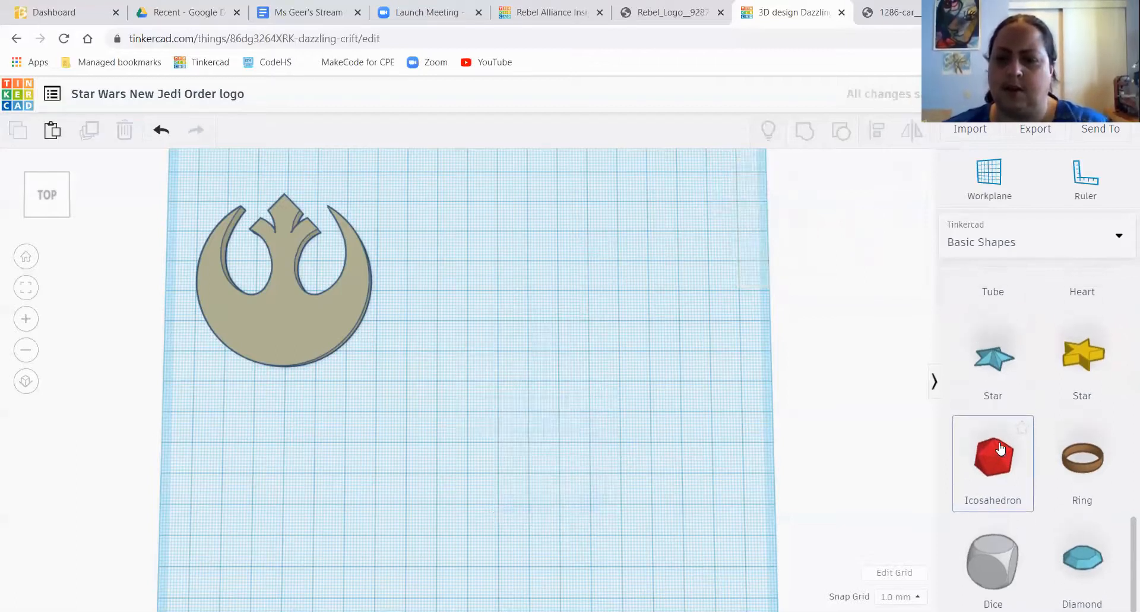
left_click(1119, 235)
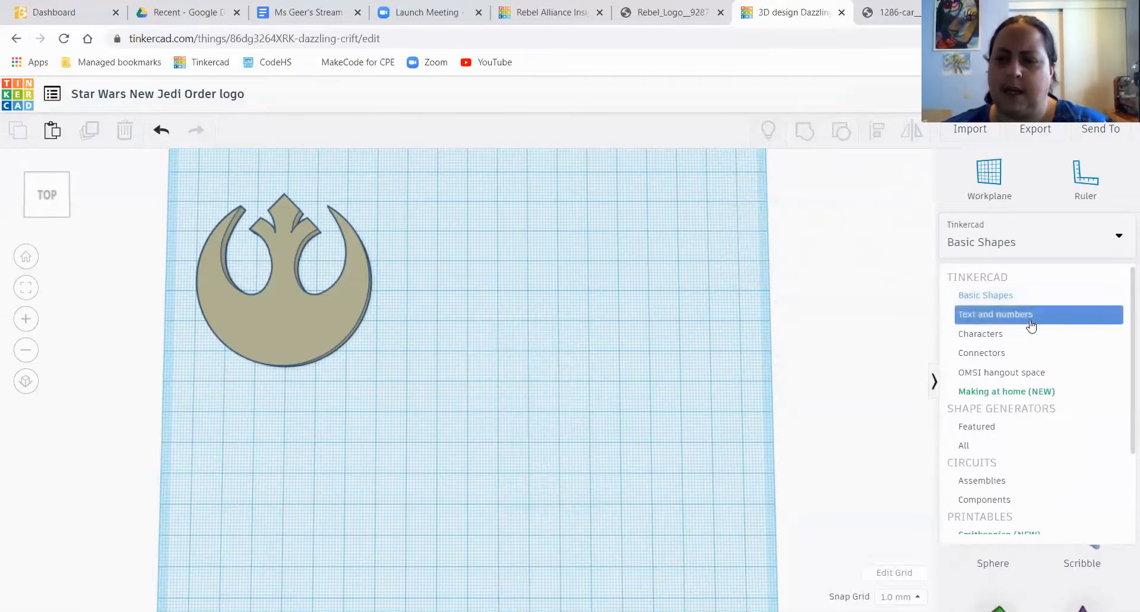
left_click(1008, 432)
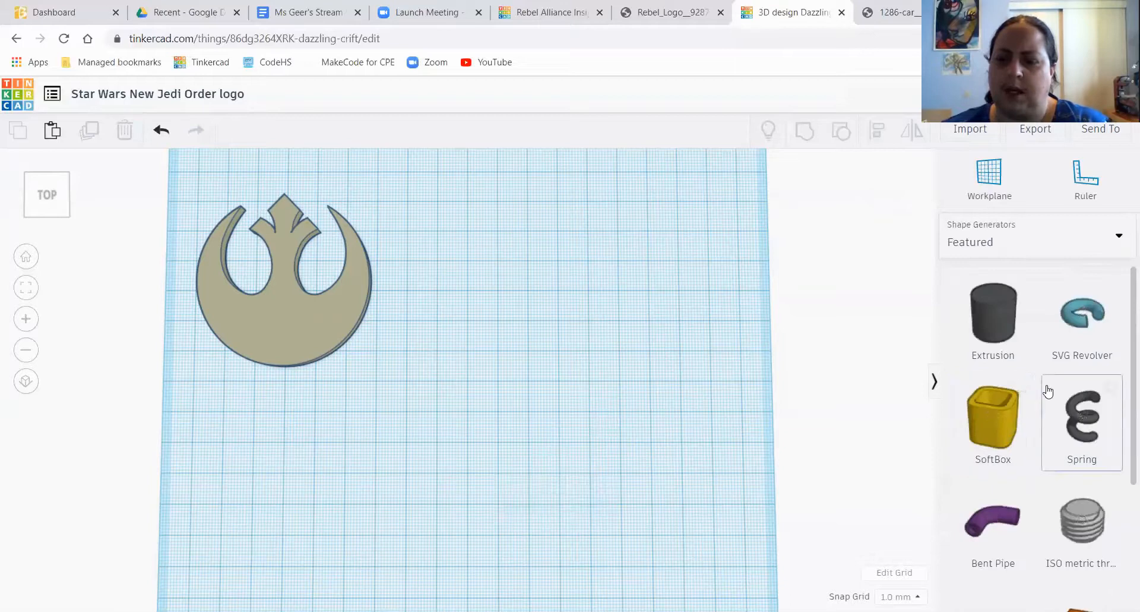
scroll(1048, 390, "down", 5)
scroll(1054, 394, "up", 5)
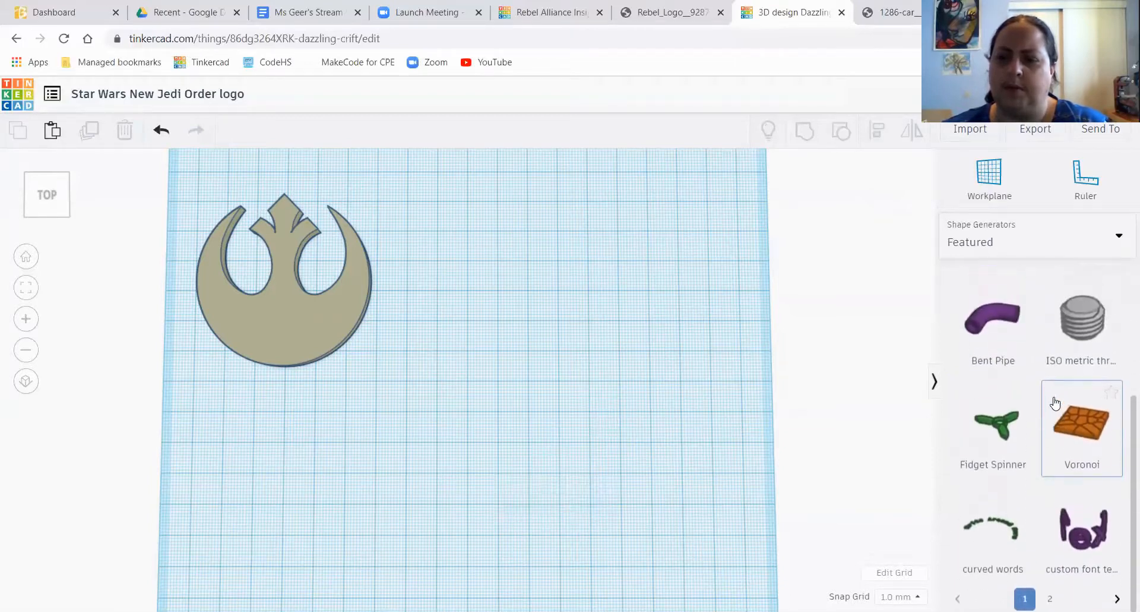
left_click(1093, 248)
left_click(995, 445)
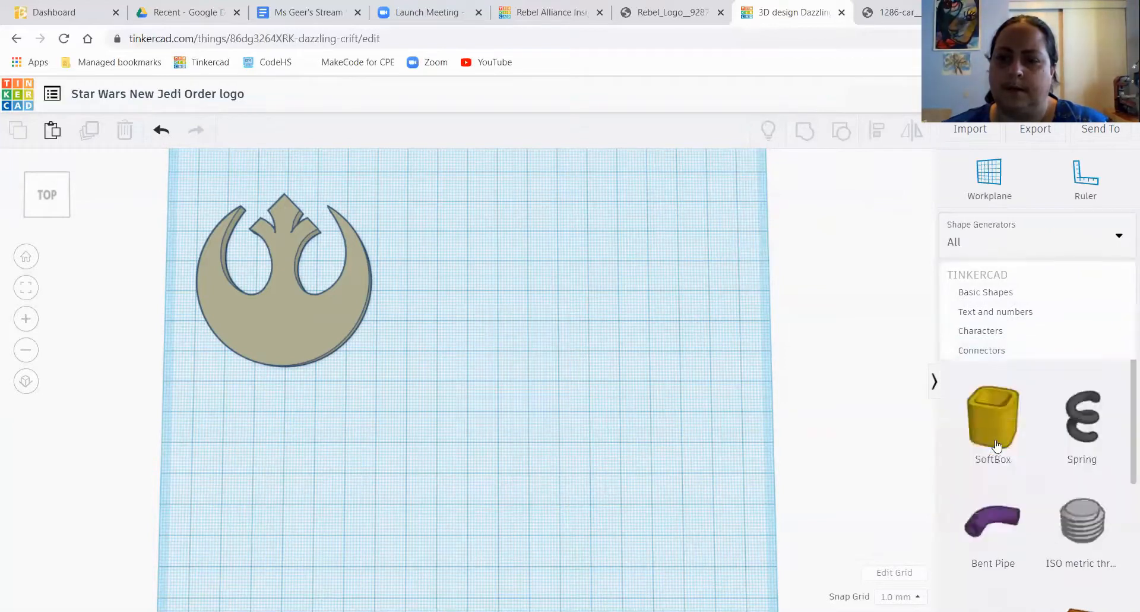
scroll(1071, 369, "down", 4)
scroll(1071, 370, "up", 3)
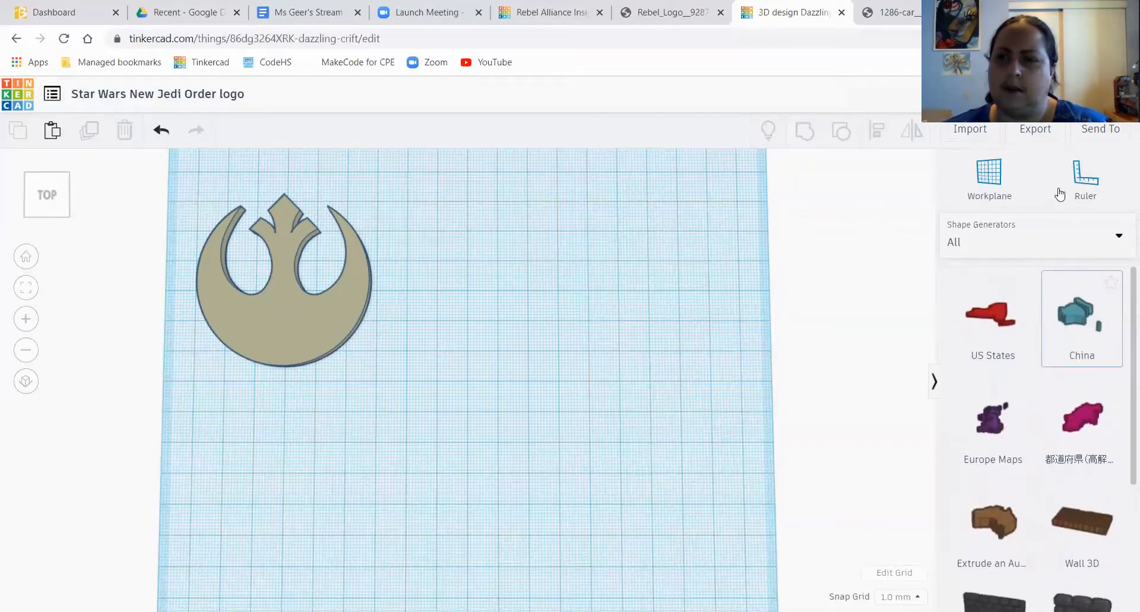
- Check the other shape categories, return to the All shape generators, and go to their fifth page
left_click(1115, 234)
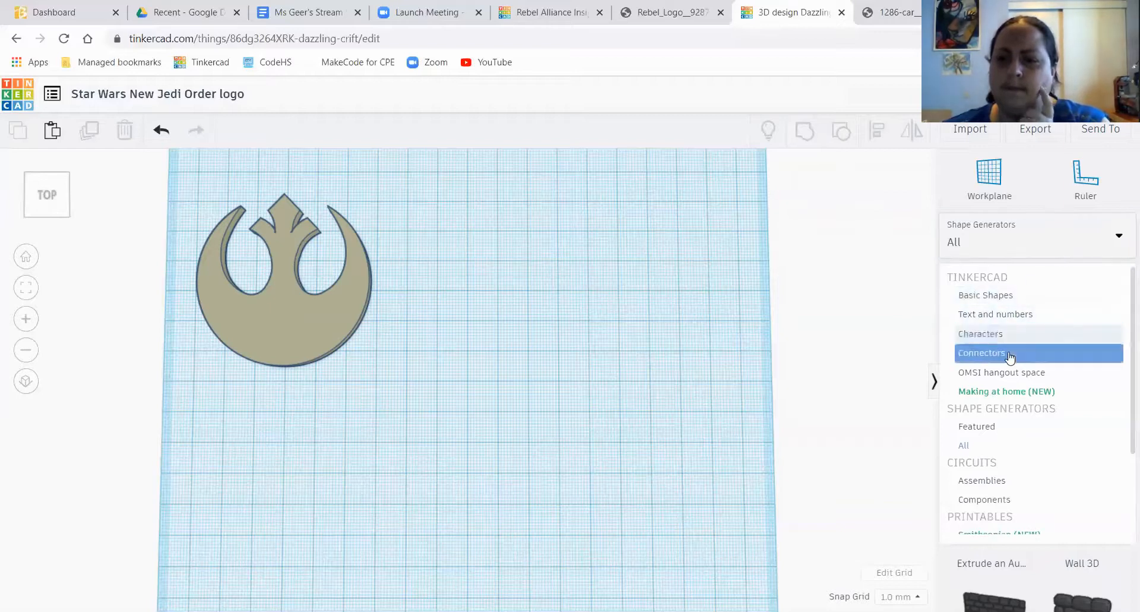
scroll(1038, 439, "down", 2)
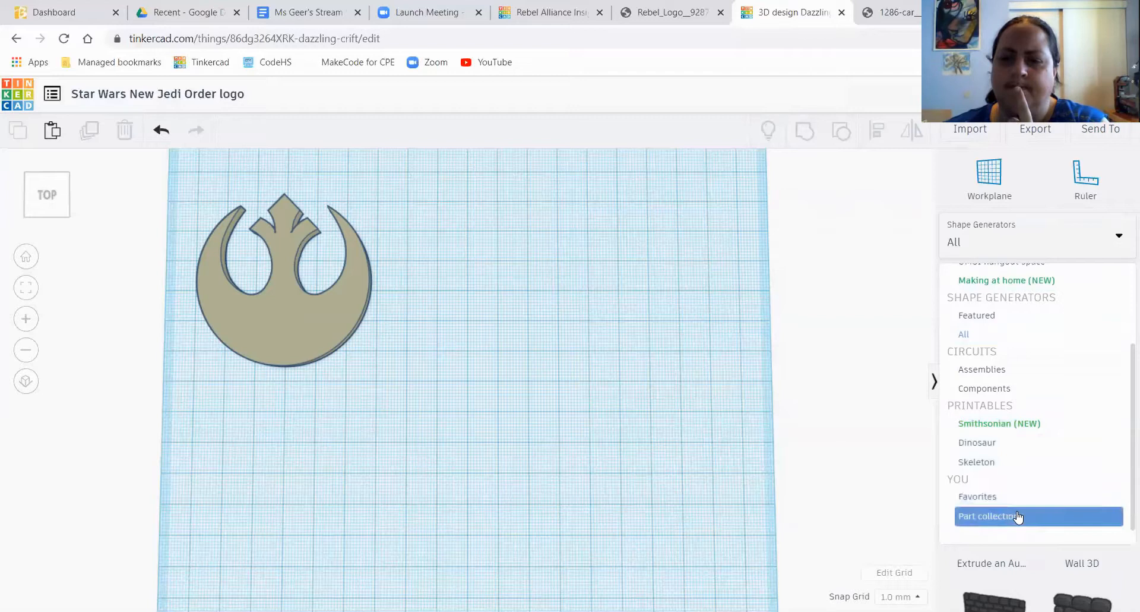
scroll(1006, 463, "up", 1)
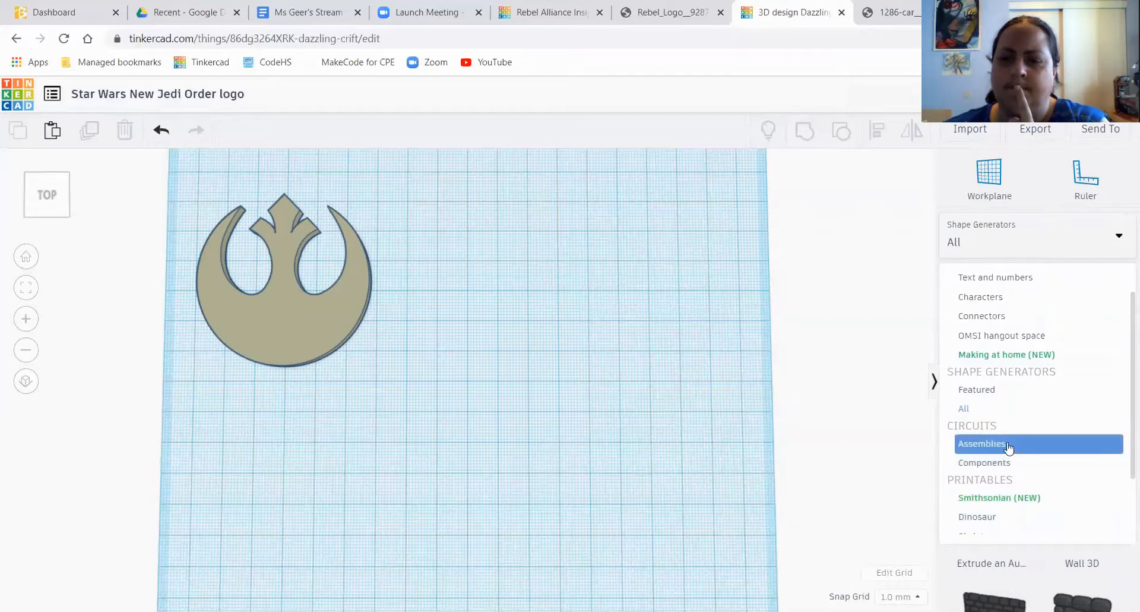
scroll(1019, 289, "up", 1)
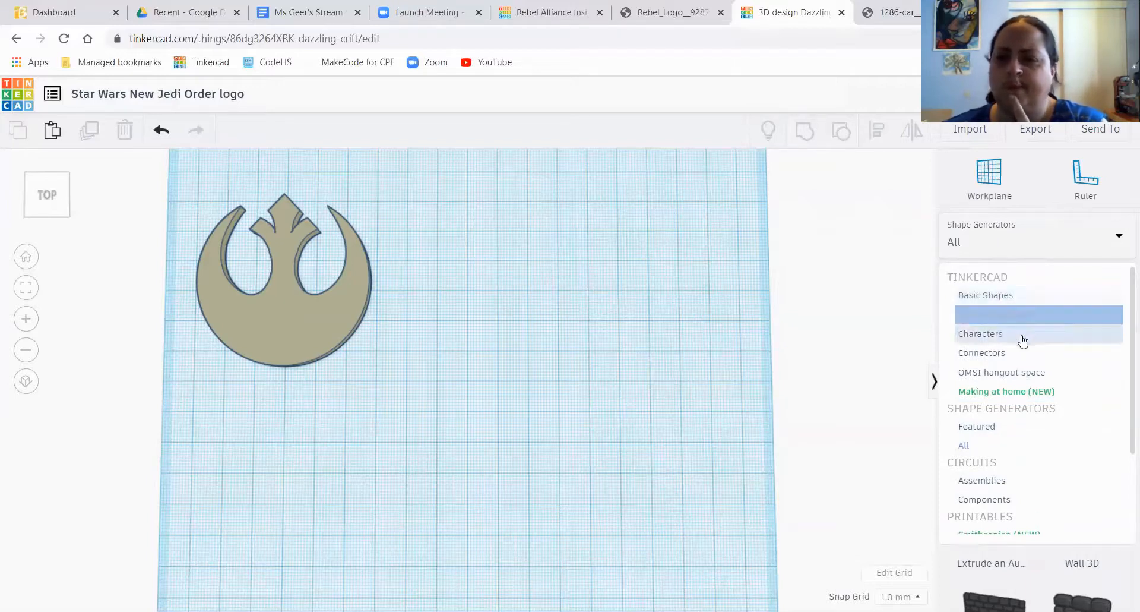
left_click(1032, 445)
scroll(1039, 360, "down", 3)
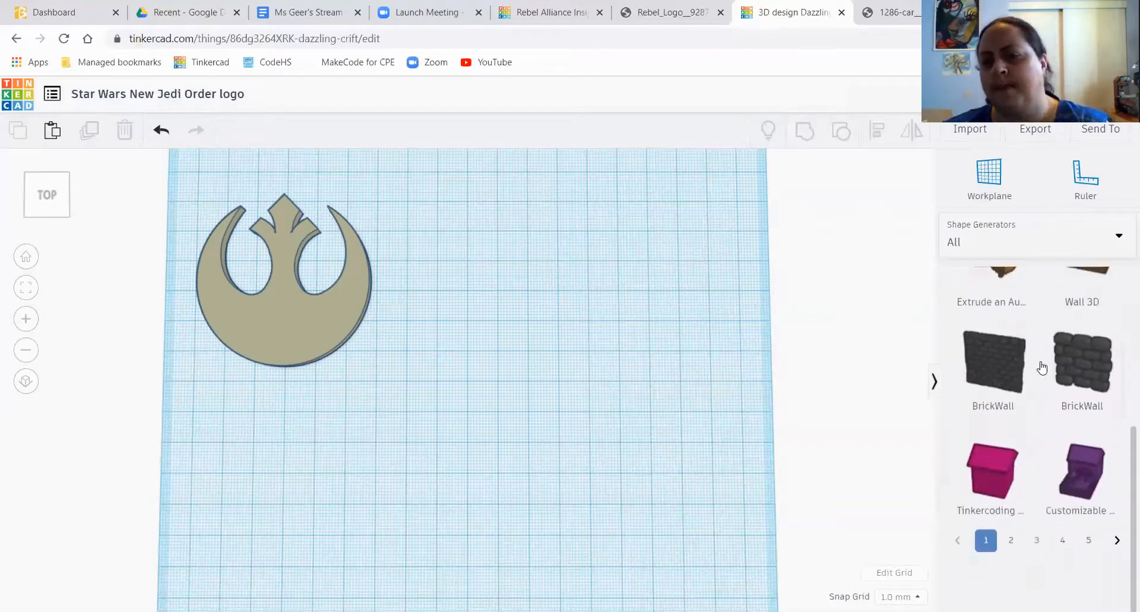
left_click(1117, 597)
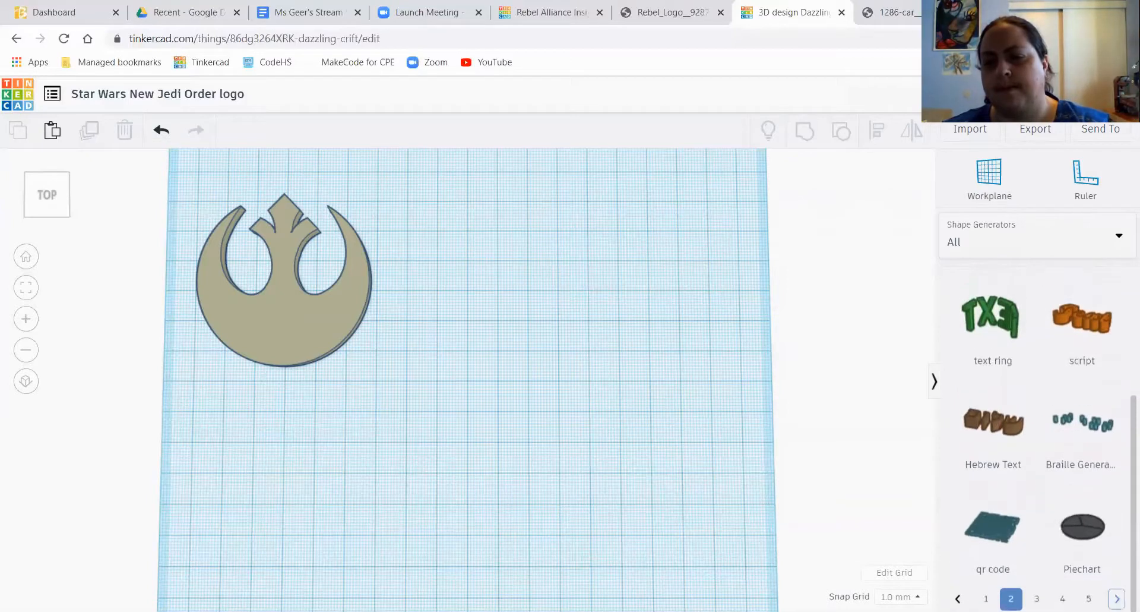
left_click(1117, 597)
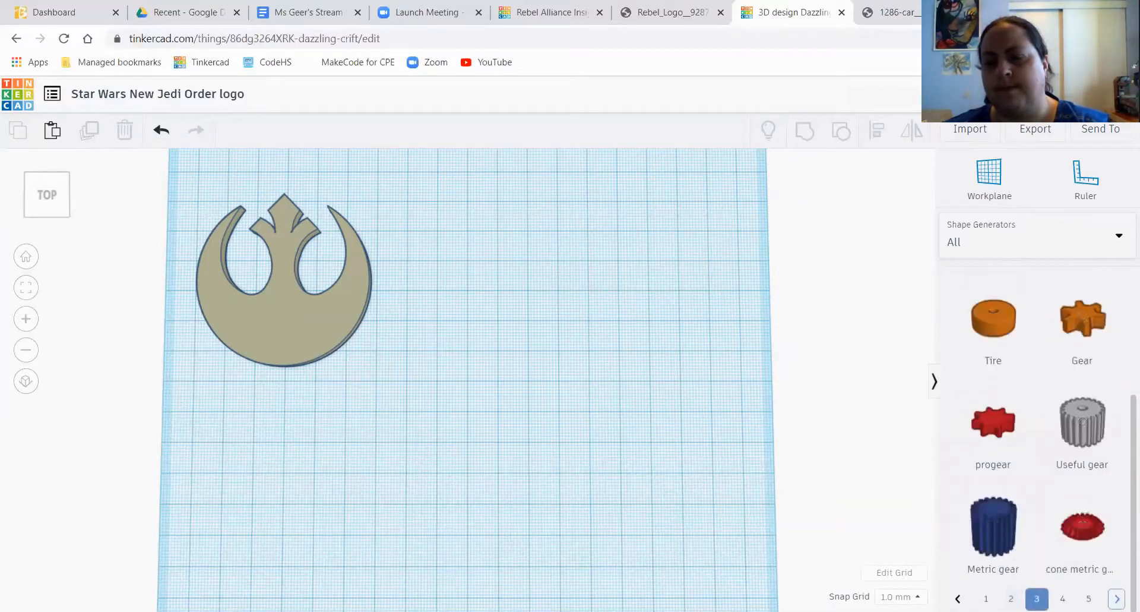
left_click(1117, 597)
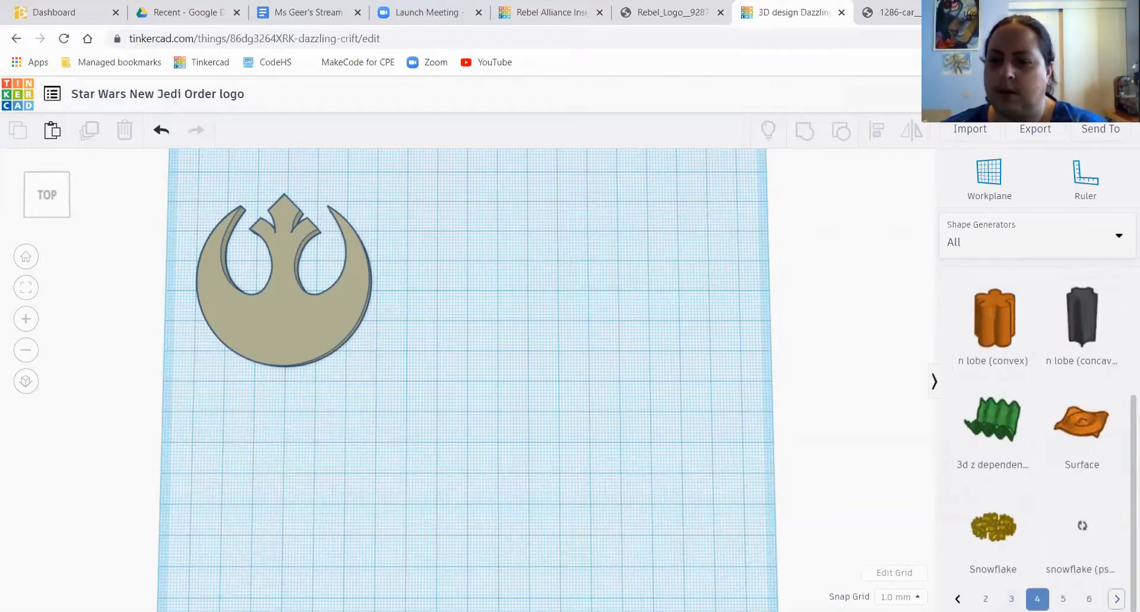
left_click(1117, 597)
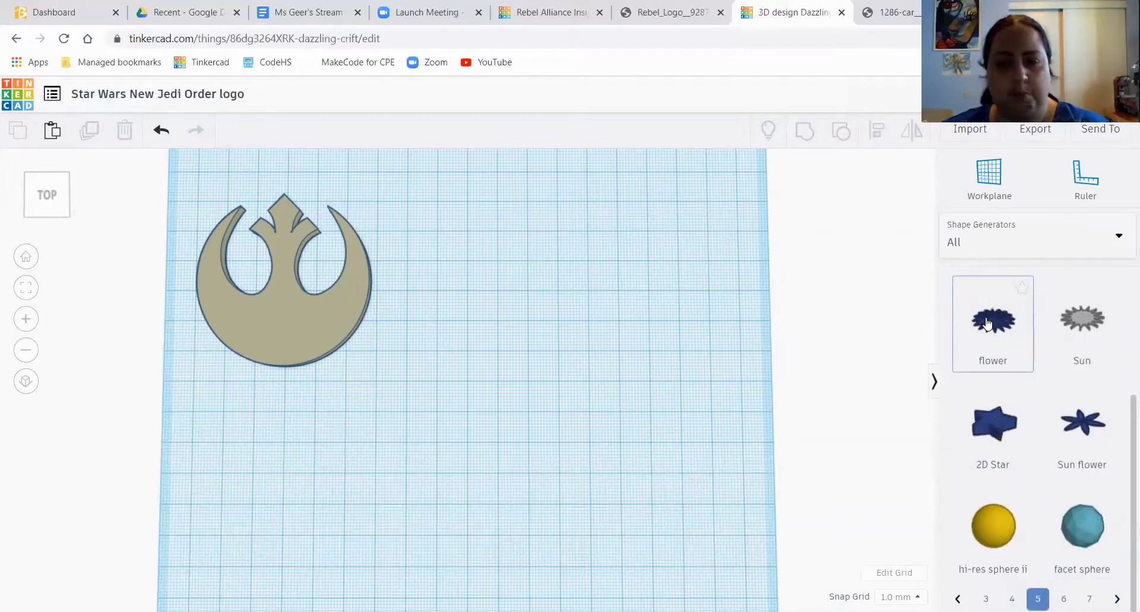
- Try the Sun shape on the workplane beside the Rebel emblem and delete it
left_click_drag(1088, 312, 572, 356)
left_click_drag(956, 361, 628, 375)
key("Delete")
- Place a flower shape beside the emblem, try an R value of 20, and delete it
left_click_drag(986, 326, 529, 387)
scroll(537, 389, "up", 2)
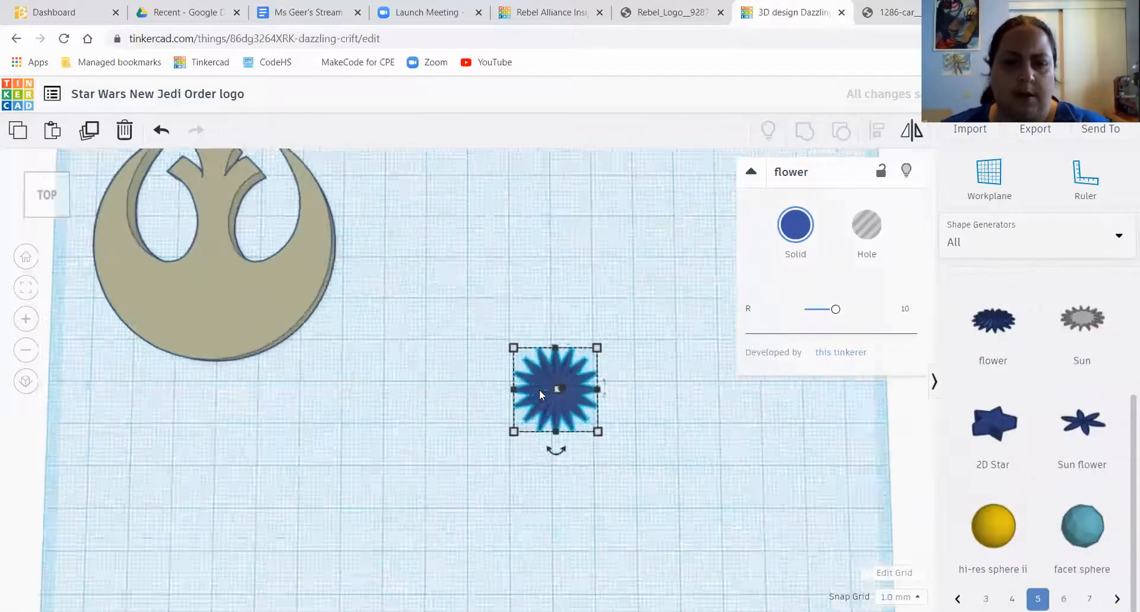
scroll(539, 390, "up", 2)
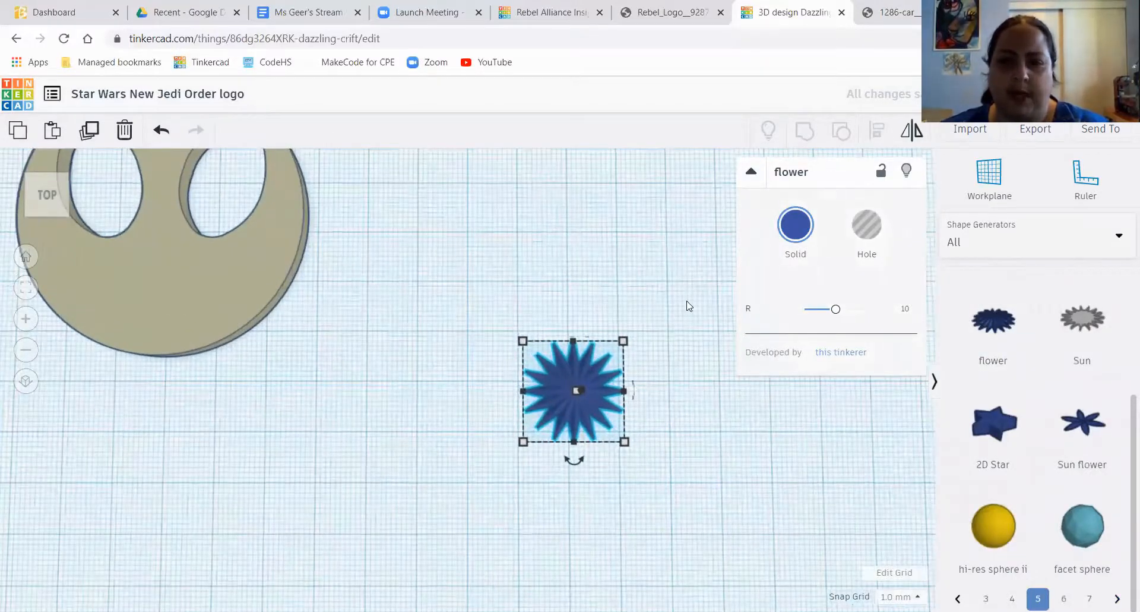
left_click_drag(836, 309, 884, 311)
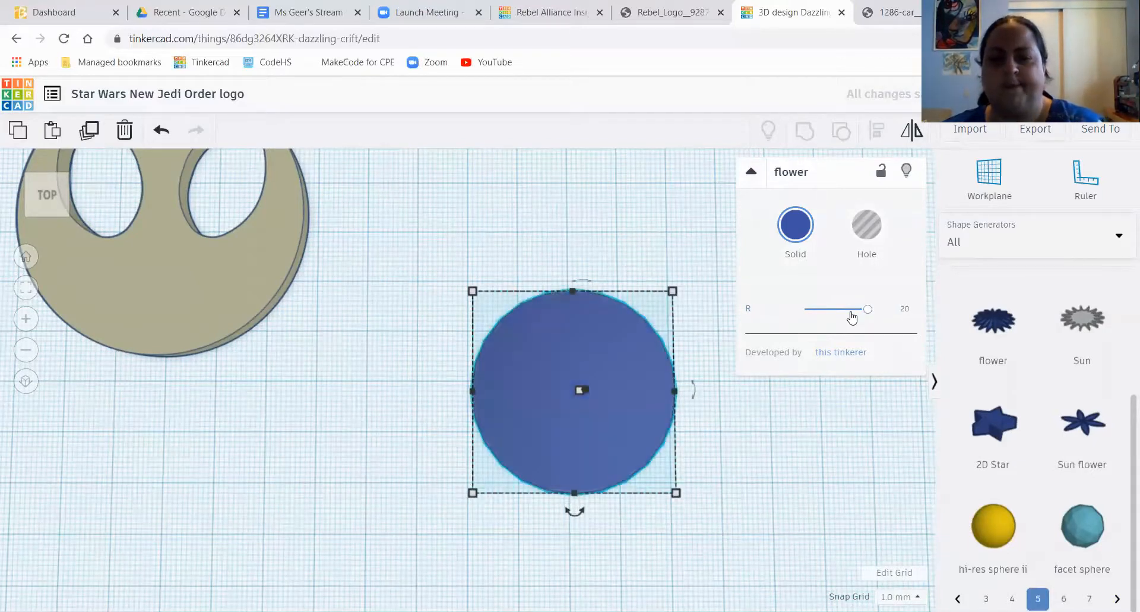
key("Delete")
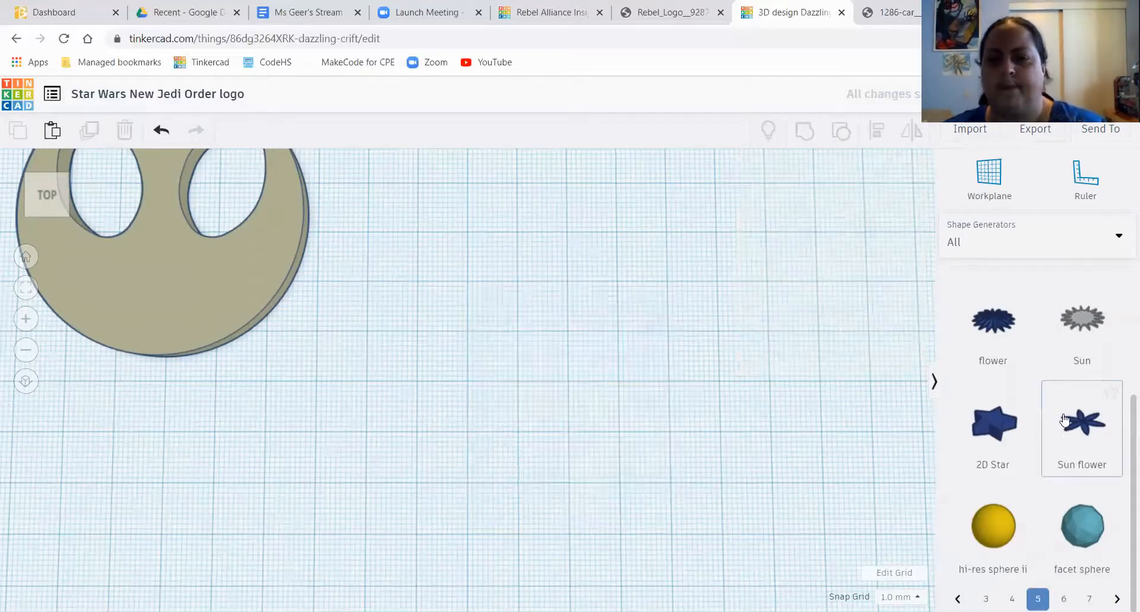
- Place a 2D Star to the right of the Rebel emblem and set its number of points to 25
left_click(618, 395)
left_click_drag(807, 309, 854, 309)
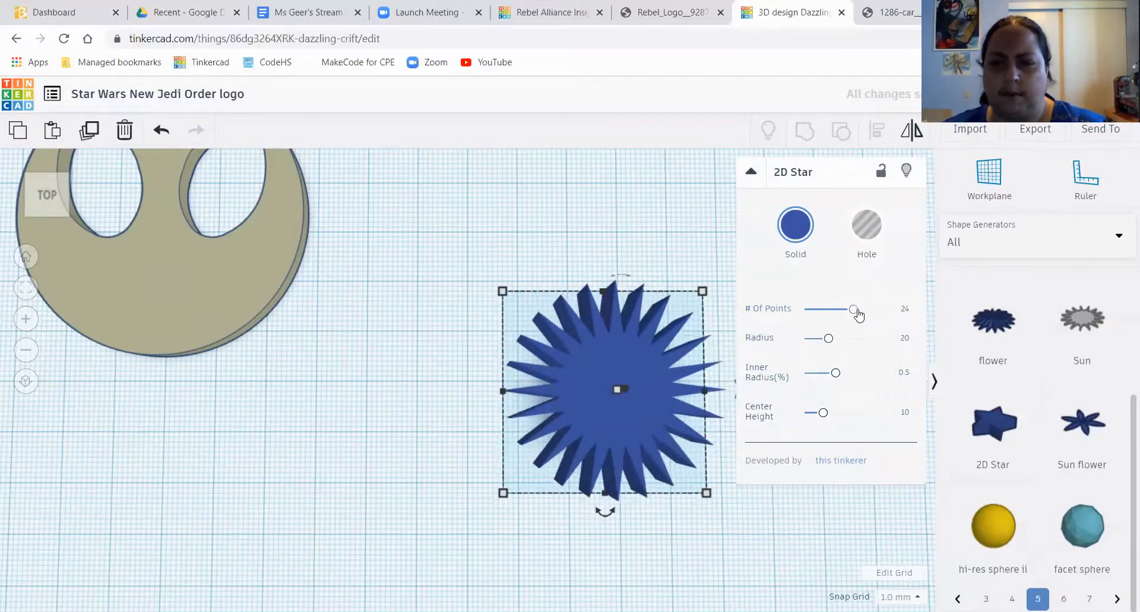
left_click(905, 308)
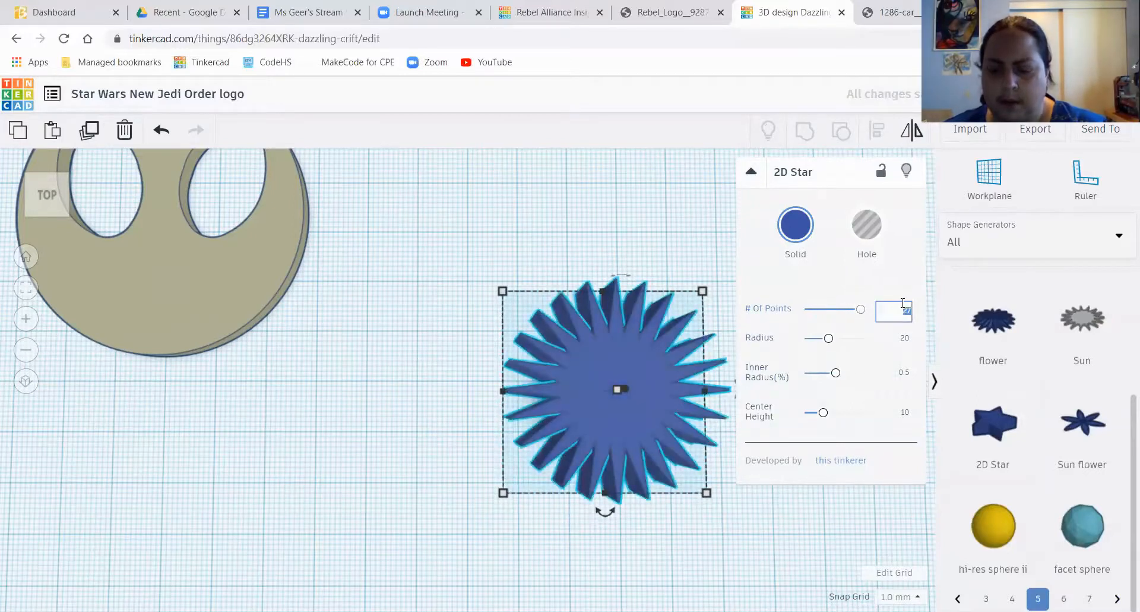
type("25")
key("Return")
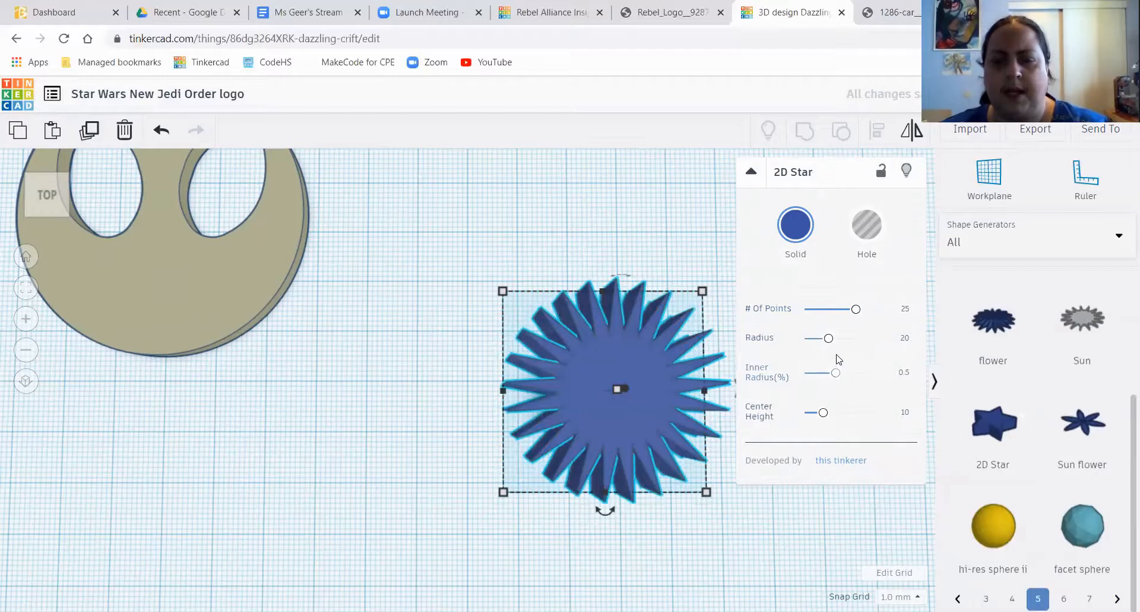
- Set the 2D Star's radius to 33.39 and its inner radius to 0.27, and inspect it from an angle
left_click_drag(828, 340, 823, 380)
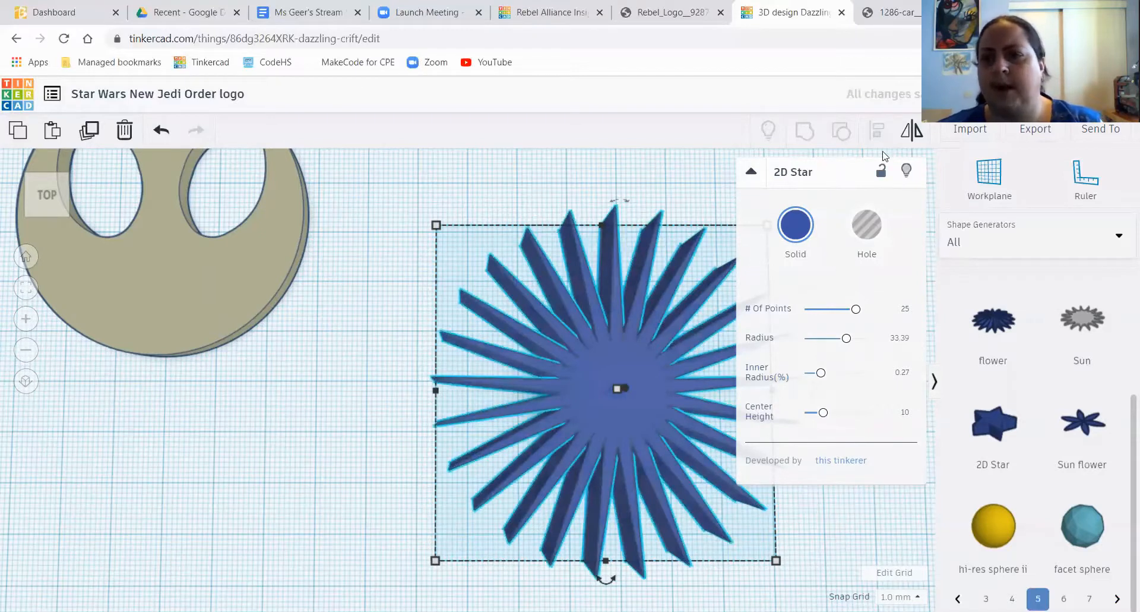
left_click(626, 182)
right_click_drag(801, 442, 783, 458)
left_click(601, 374)
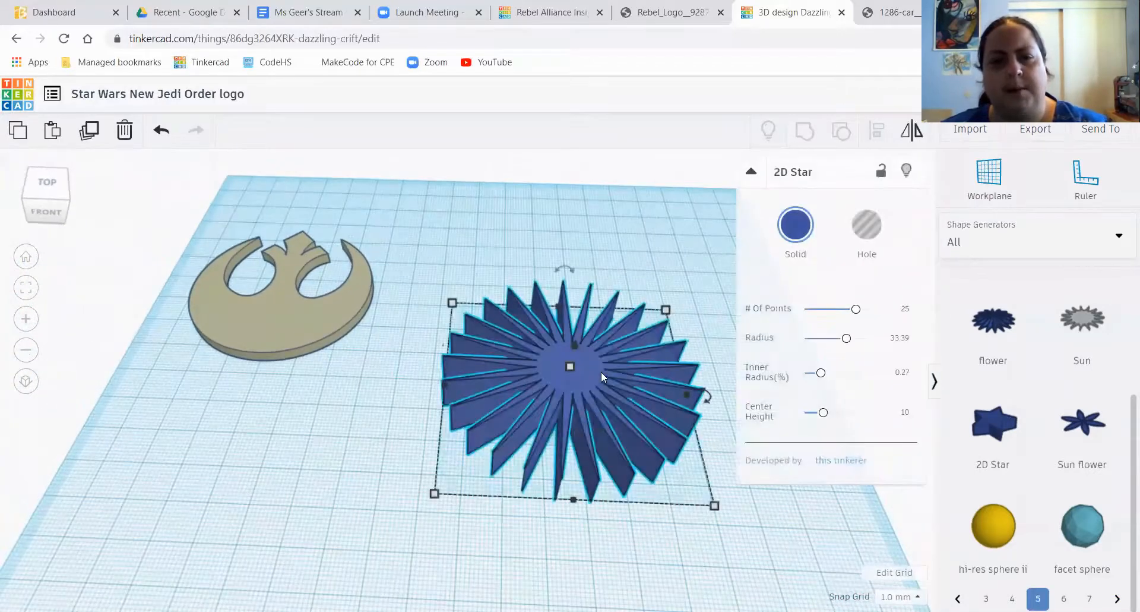
- Rename the design to "Star Wars New Jedi Order Cookie Cutter"
left_click(165, 101)
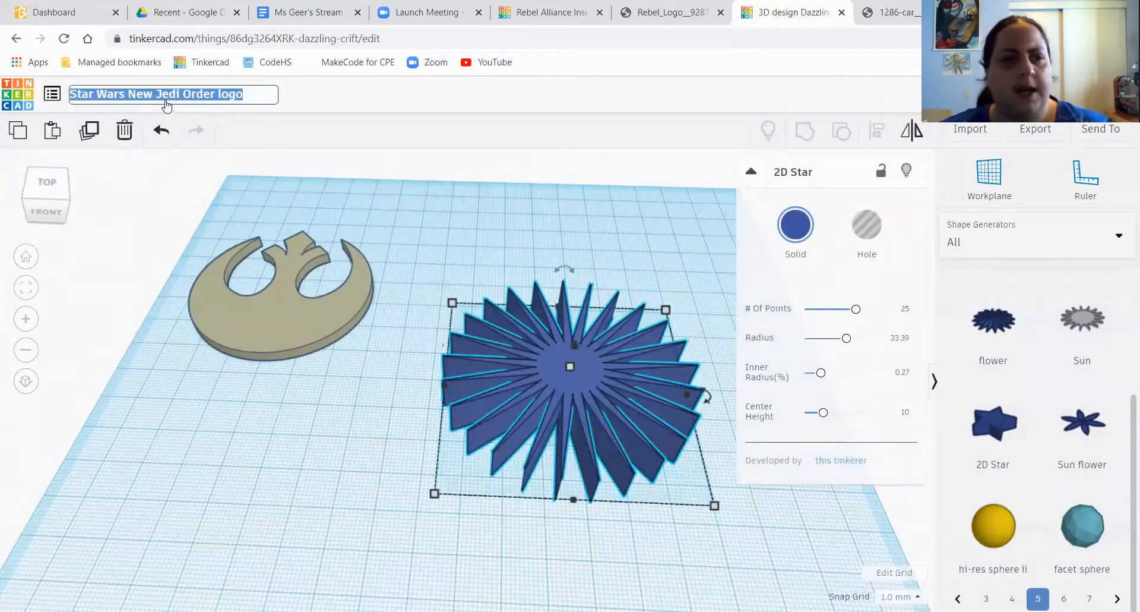
left_click(241, 99)
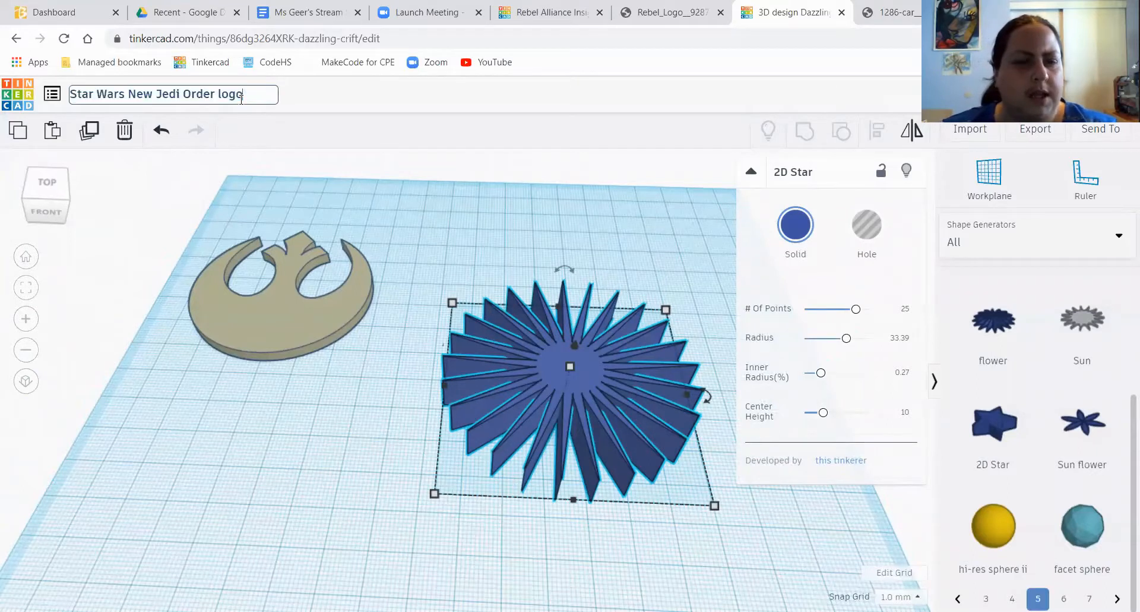
key("BackSpace")
key("BackSpace")
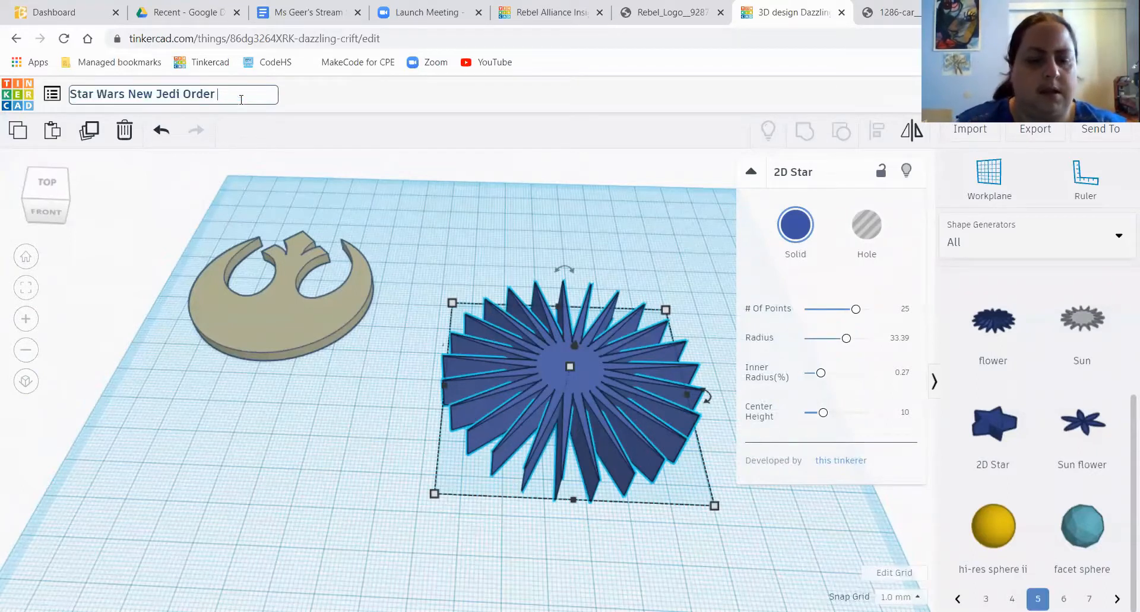
type("Cookie Cutter")
key("Return")
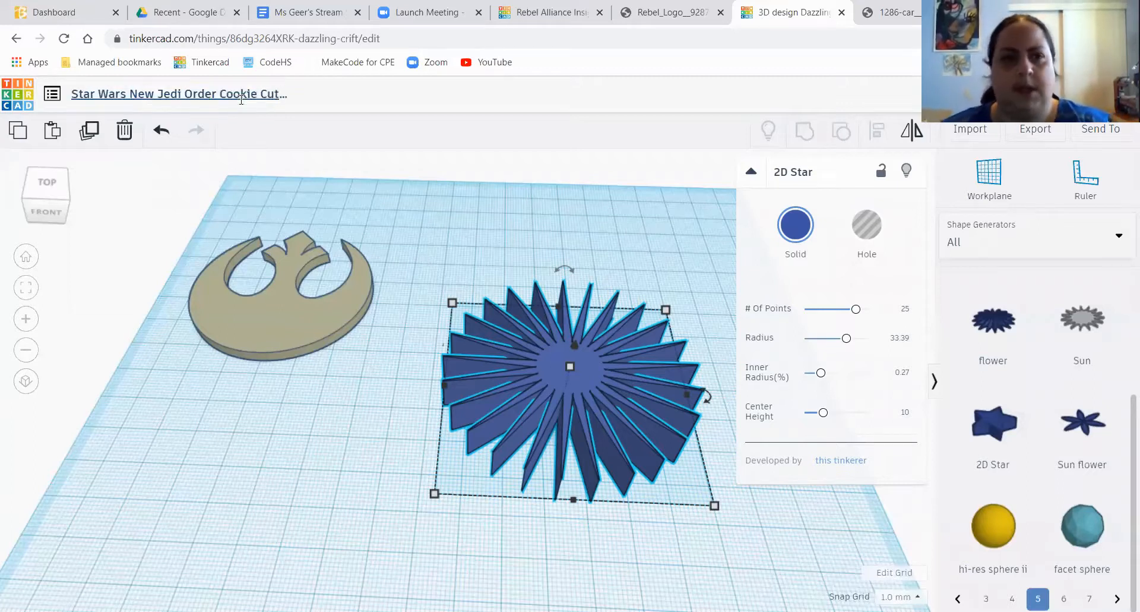
- Resize the workplane grid to 225 mm wide by 145 mm long
right_click_drag(671, 522, 588, 365)
scroll(630, 362, "down", 3)
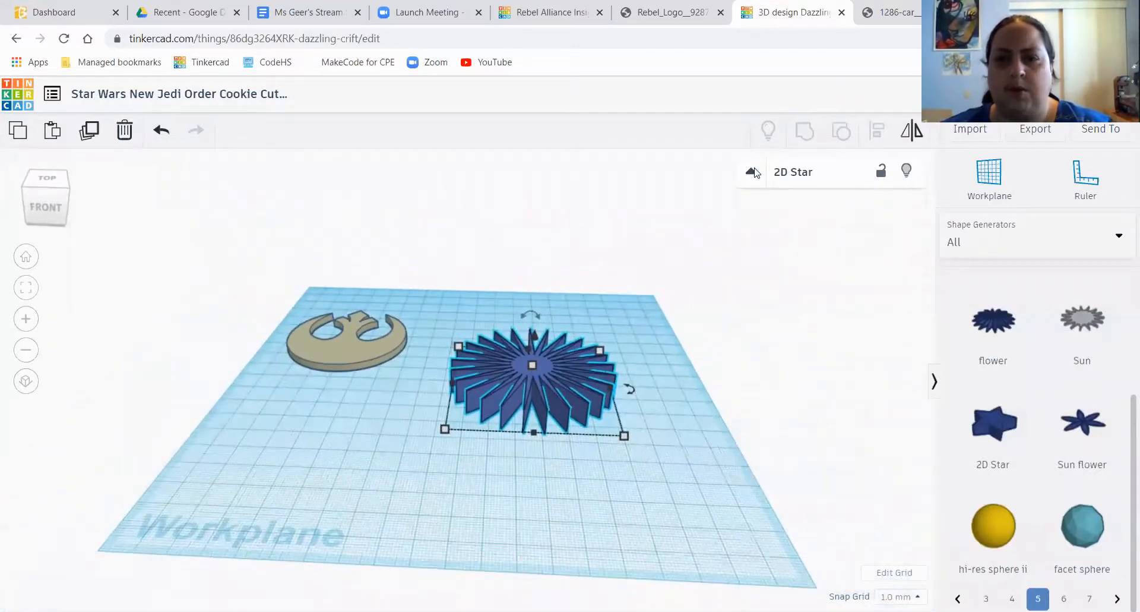
left_click(730, 392)
left_click(881, 573)
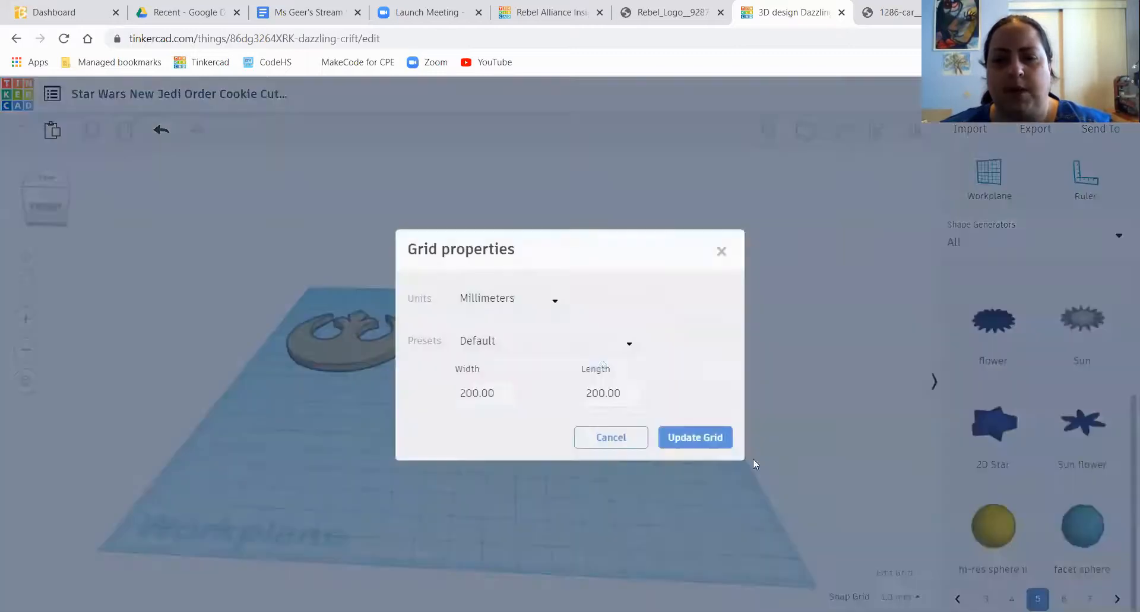
left_click(490, 396)
left_click(465, 392)
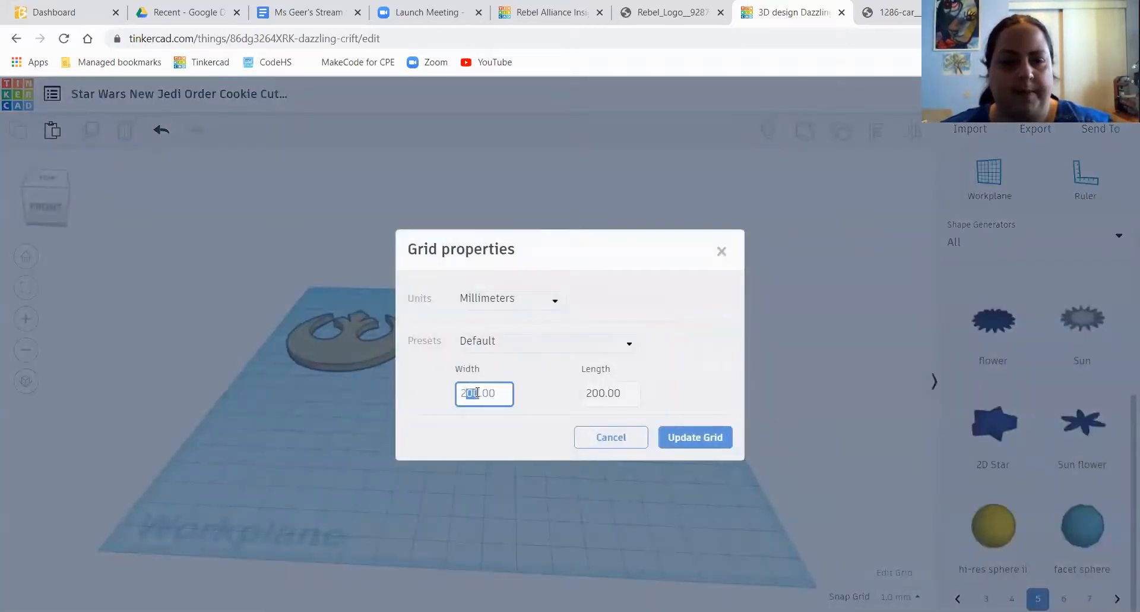
type("25")
left_click(604, 393)
left_click(575, 391)
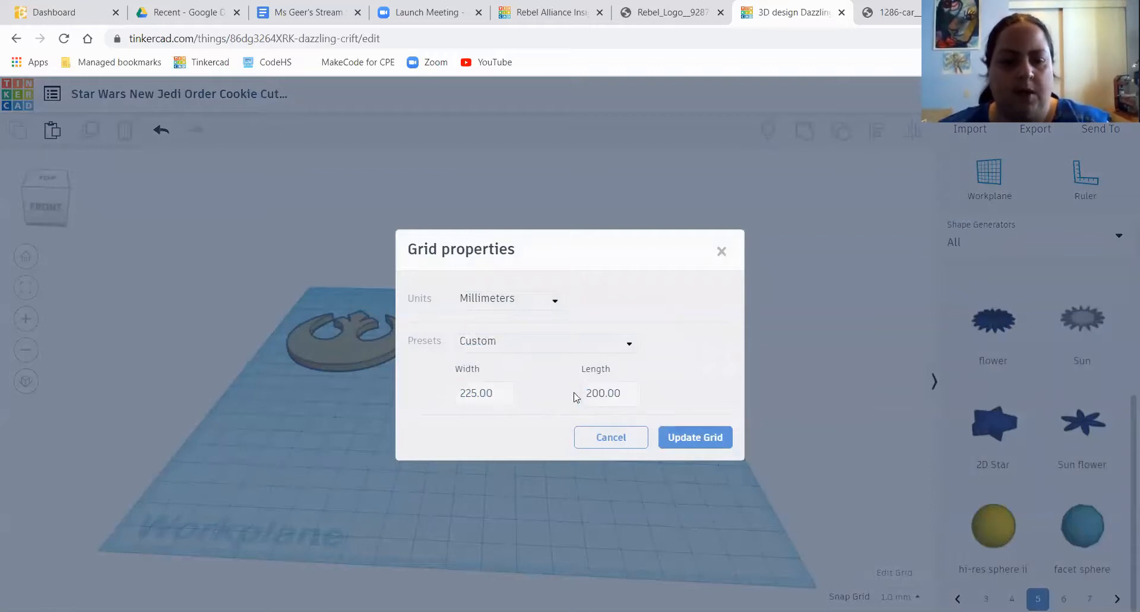
left_click_drag(597, 393, 582, 392)
type("1")
key("Delete")
type("45")
left_click(705, 438)
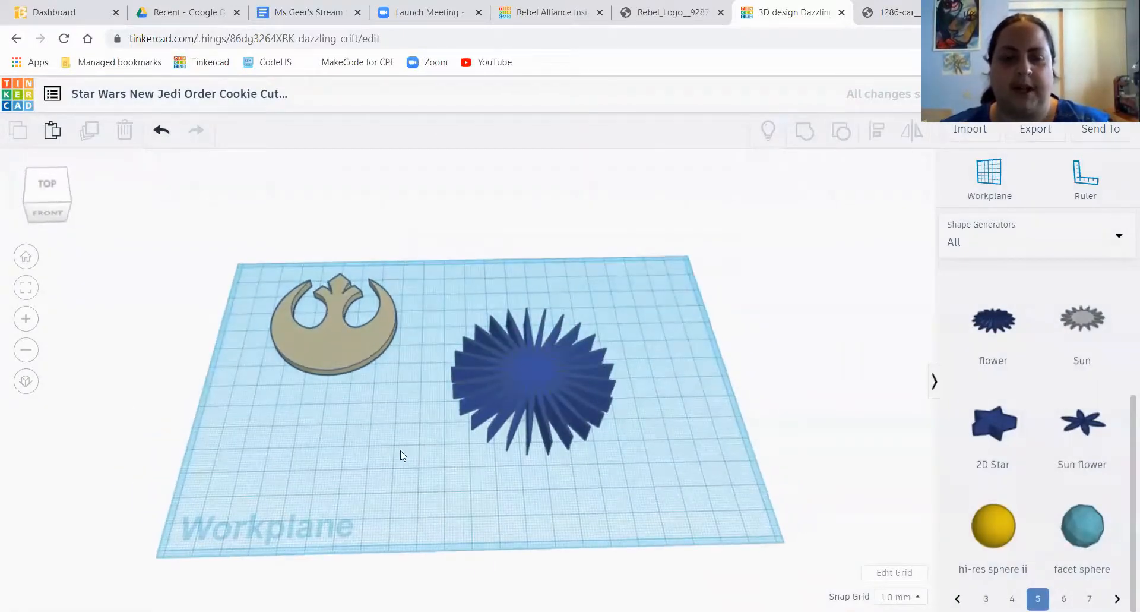
- Place a ruler at the workplane's front-left corner and set the 2D Star's height to 5 mm
left_click(519, 382)
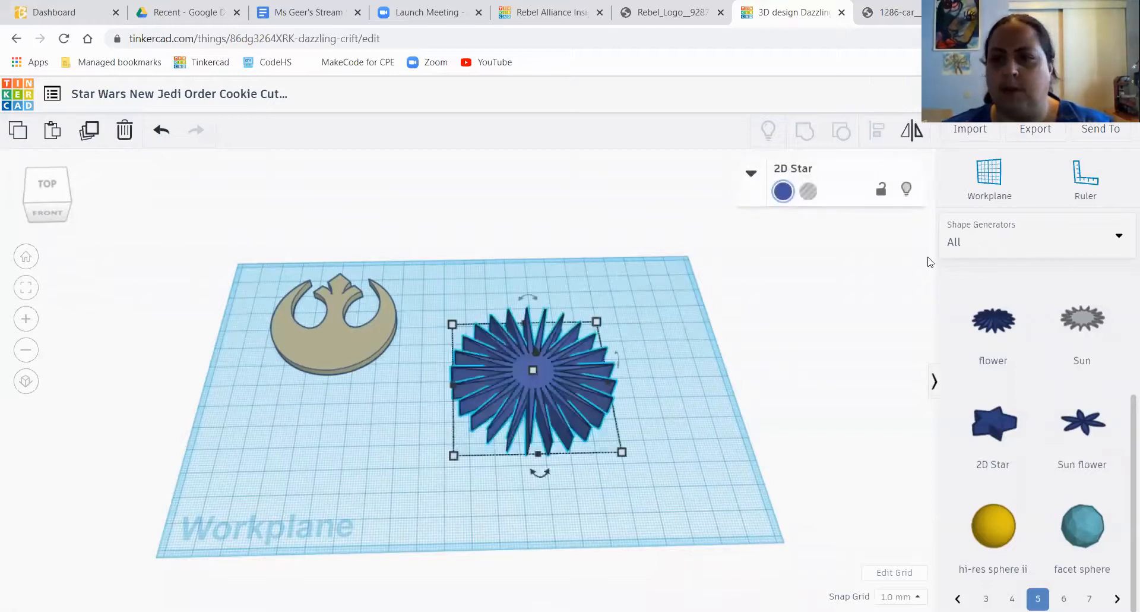
key("r")
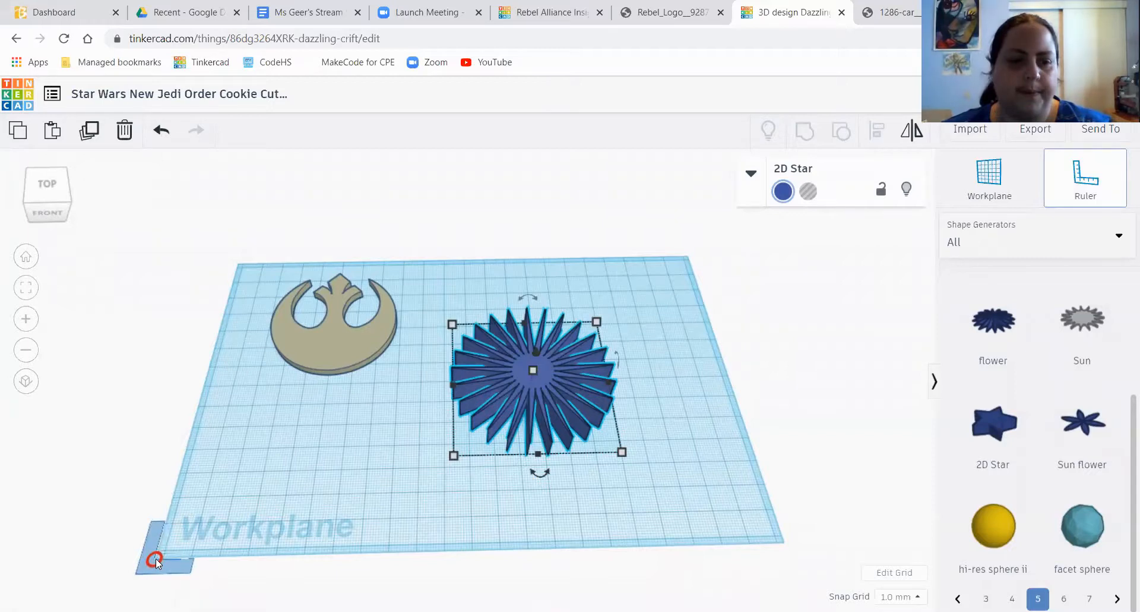
left_click(155, 558)
right_click_drag(656, 543, 531, 369)
left_click(683, 424)
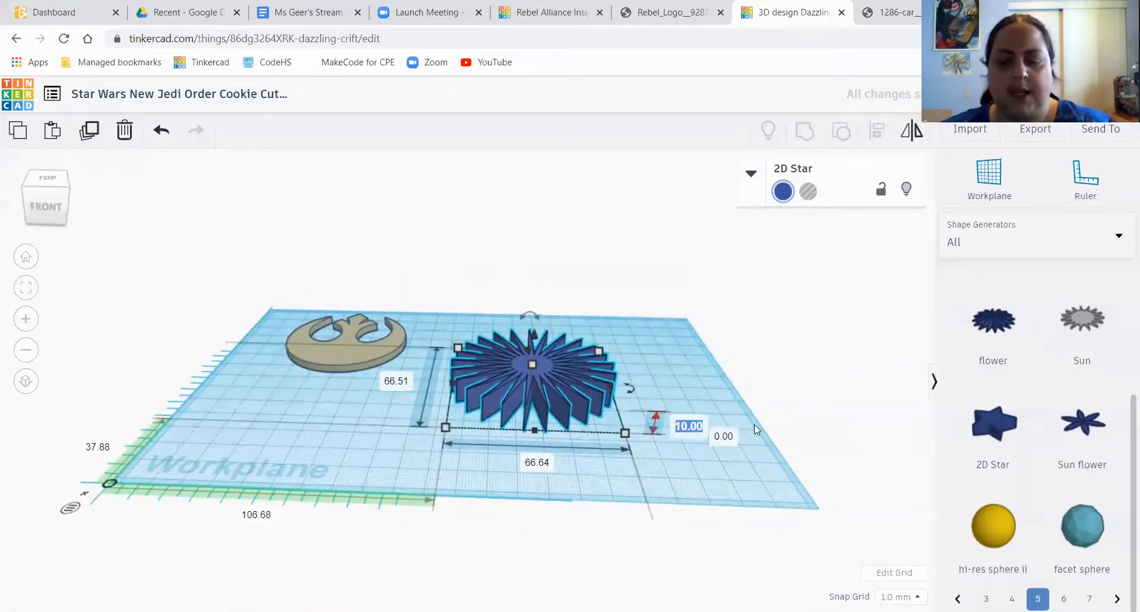
type("5")
key("Return")
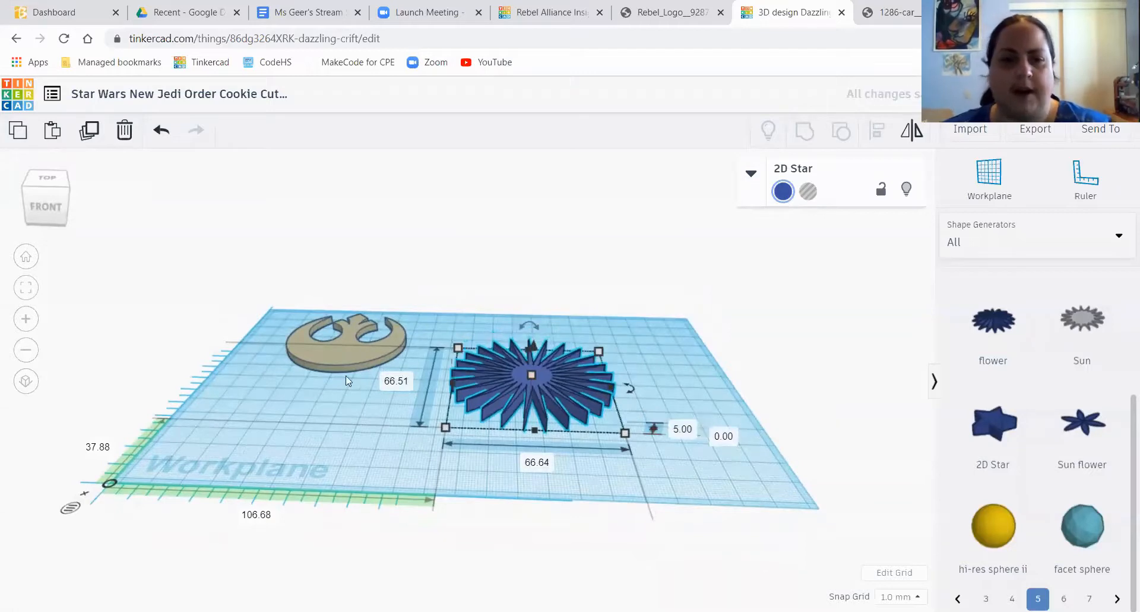
- Set the Rebel emblem's height to 2 mm
left_click(349, 359)
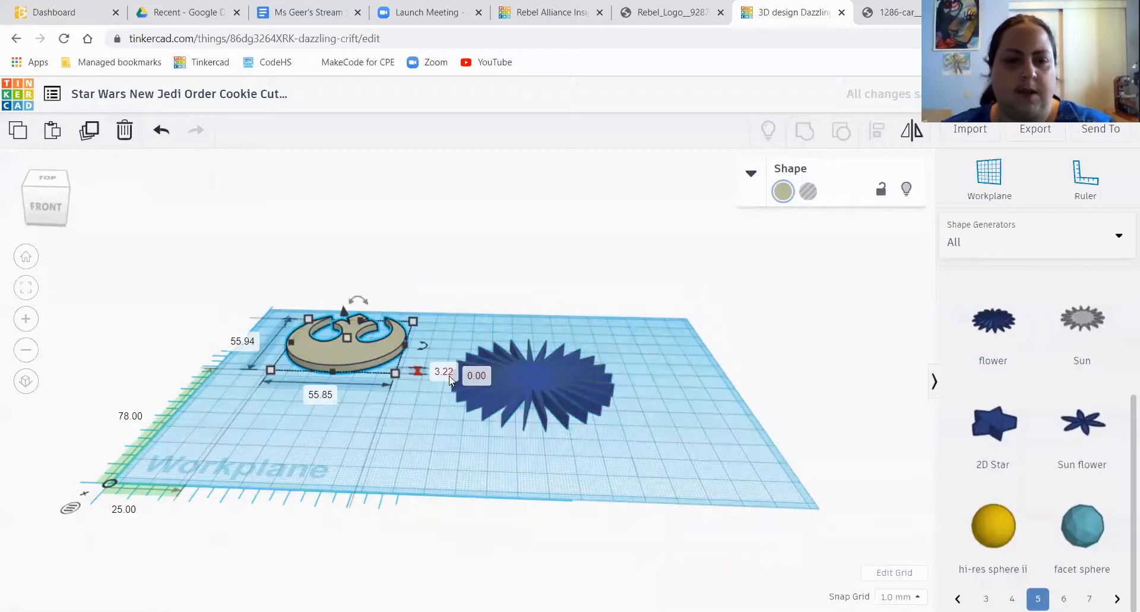
left_click(534, 382)
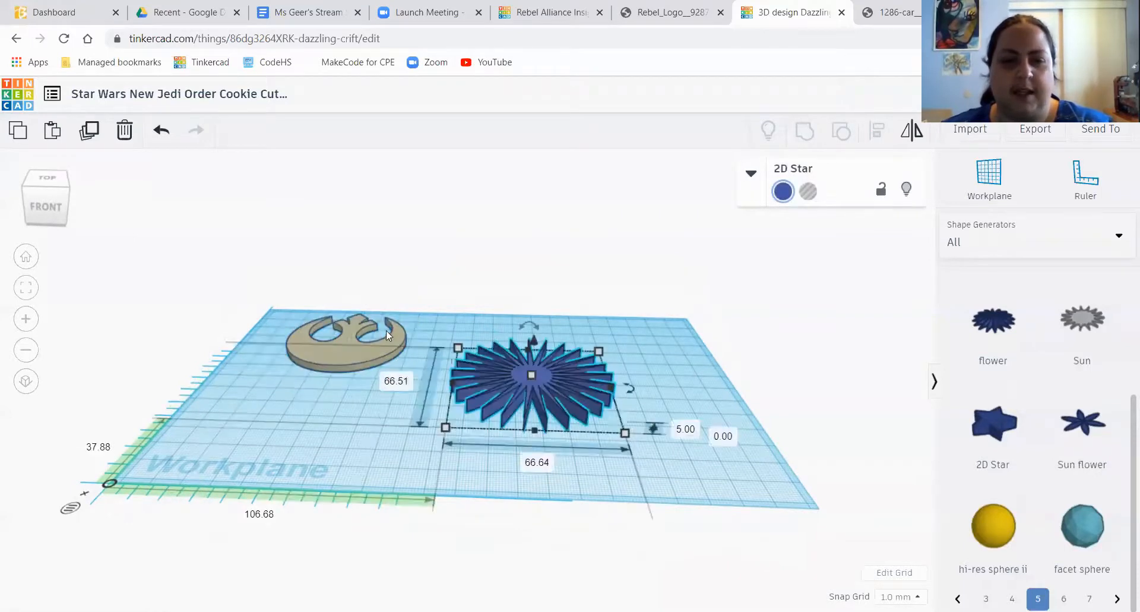
left_click(356, 355)
left_click(445, 374)
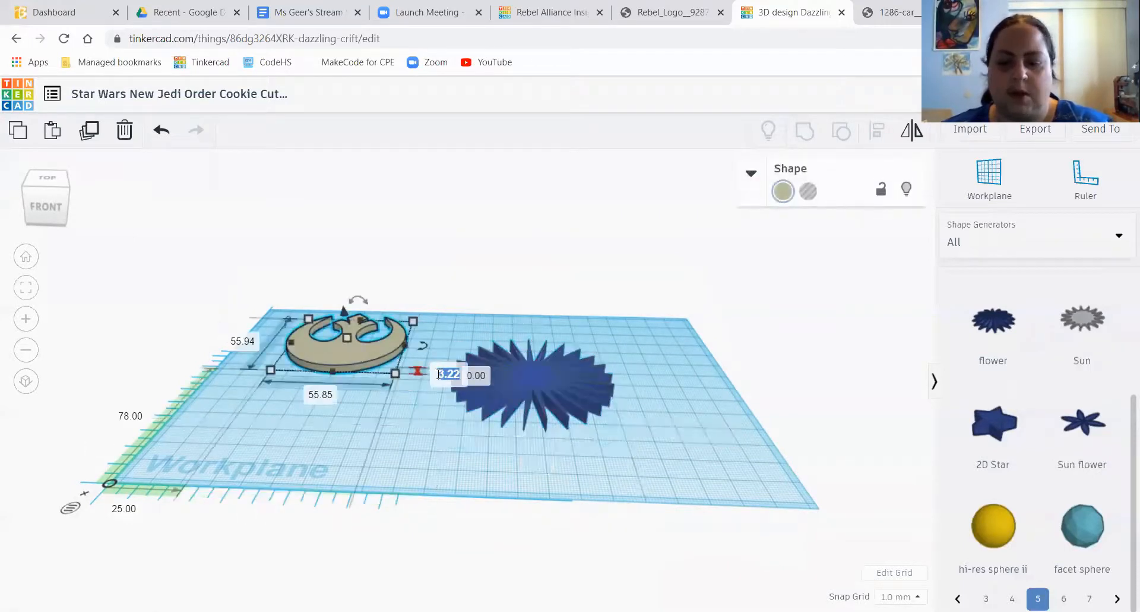
type("2")
key("Return")
- Move the Rebel emblem onto the 2D Star and compare the overlap from above with the New Jedi Order reference image
left_click_drag(340, 359, 543, 406)
right_click_drag(593, 473, 600, 551)
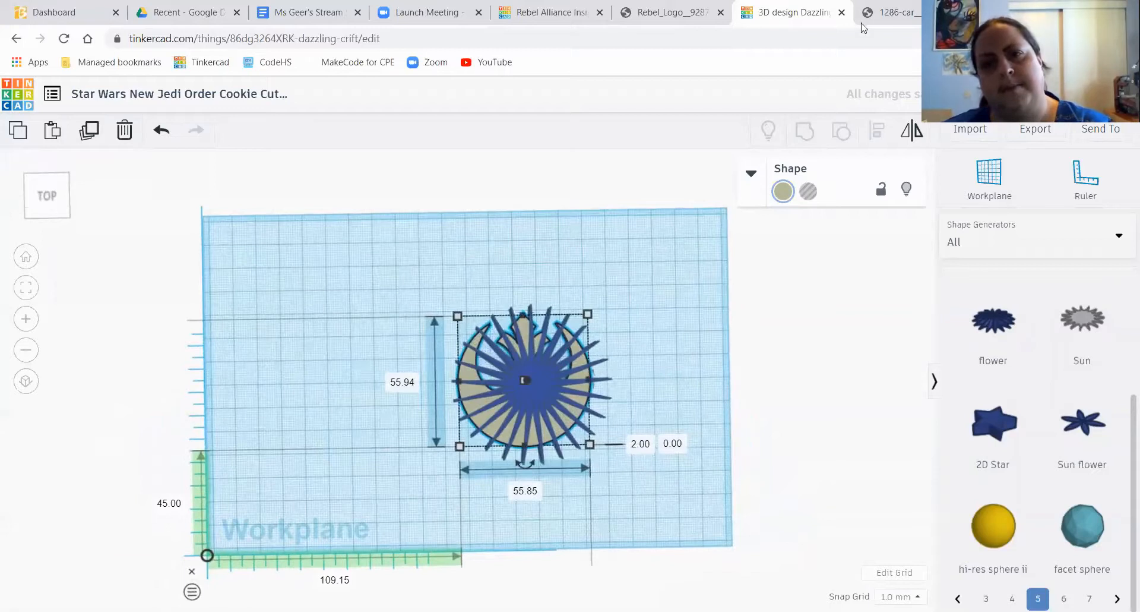
left_click(902, 13)
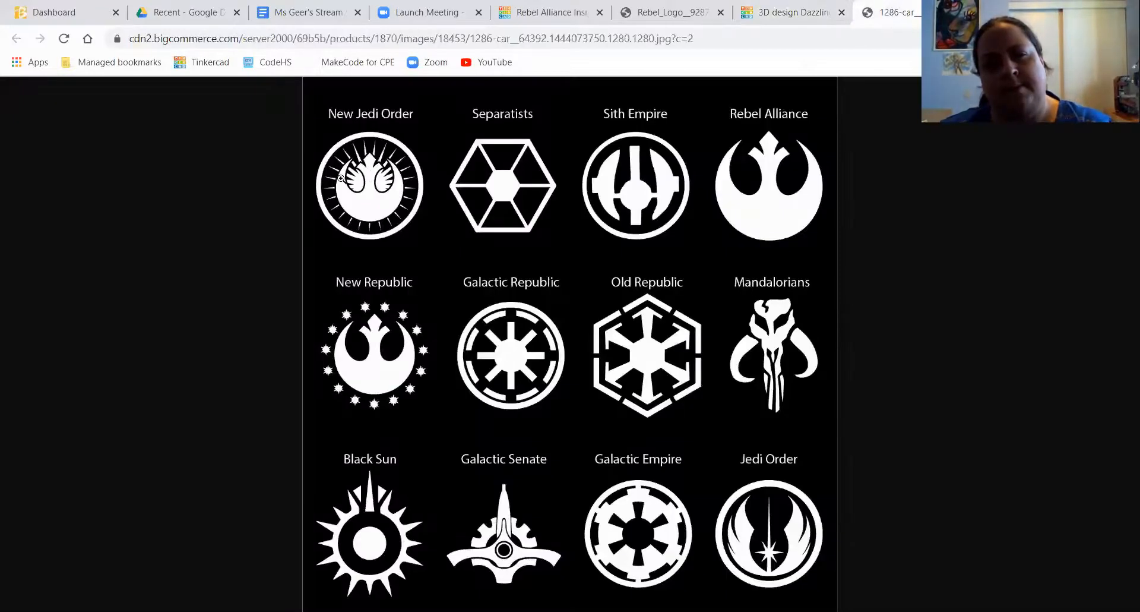
left_click(741, 19)
scroll(567, 358, "up", 3)
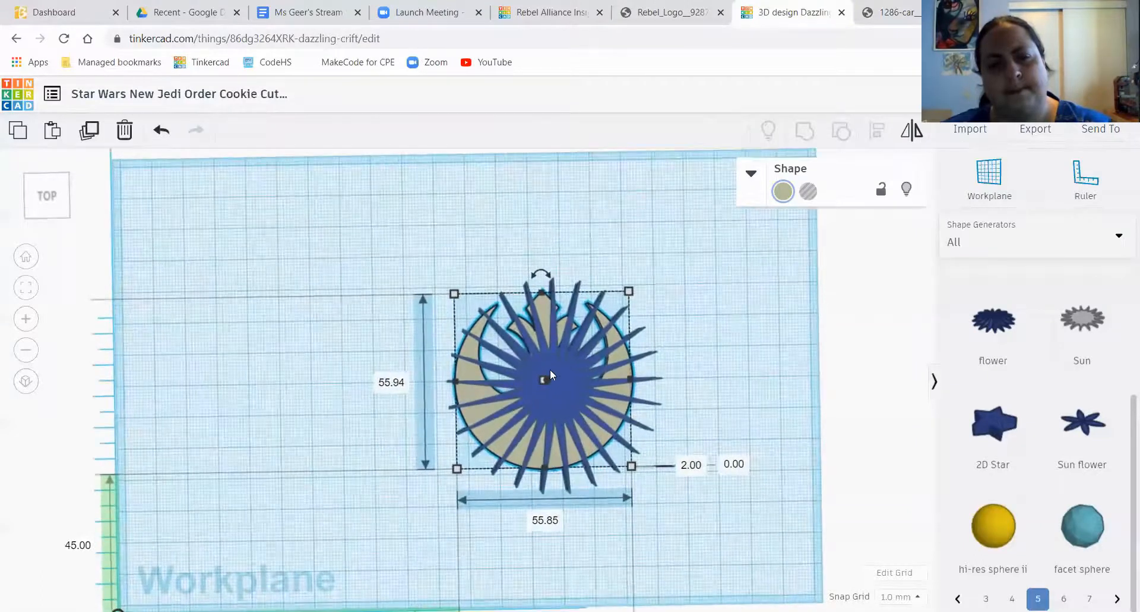
- Scale the Rebel emblem down proportionally to 47 mm wide so it sits inside the star's points
left_click(546, 368)
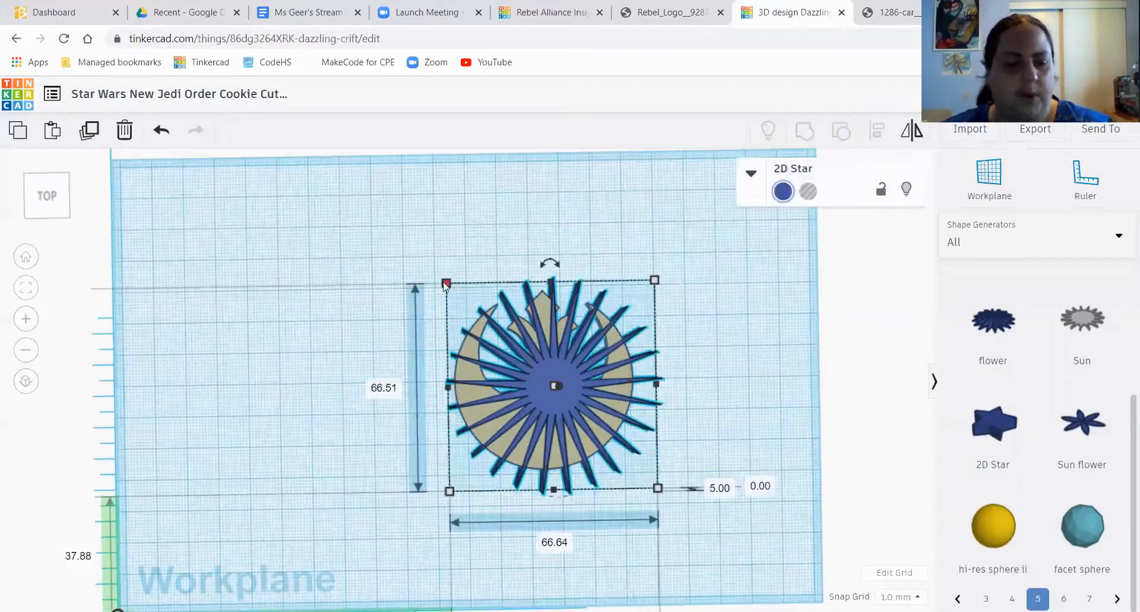
left_click(484, 350)
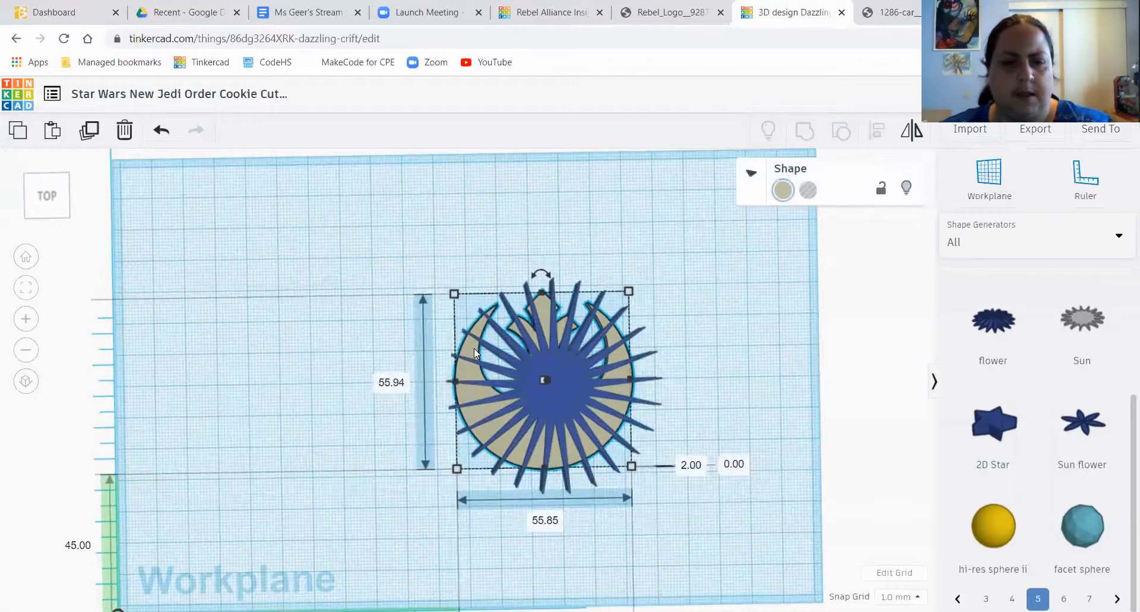
left_click_drag(458, 301, 486, 332)
- Nudge the emblem about 4 mm back and 2 mm left toward the star's centre, and check it against the New Jedi Order reference
key("Up")
key("Up")
key("Up")
key("Up")
key("Up")
key("Up")
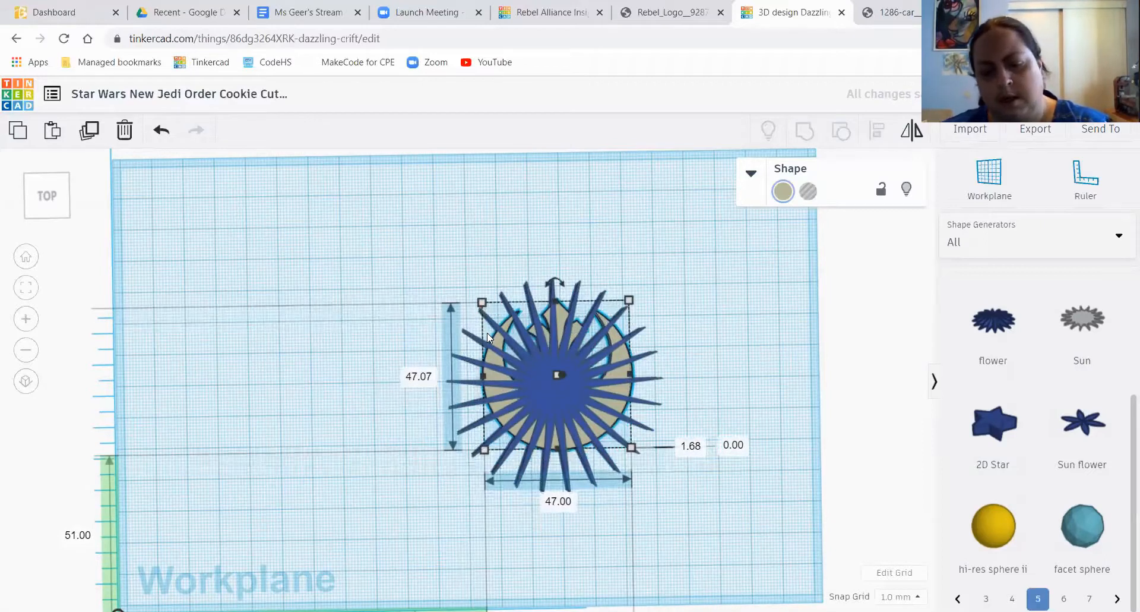
key("Left")
key("Left")
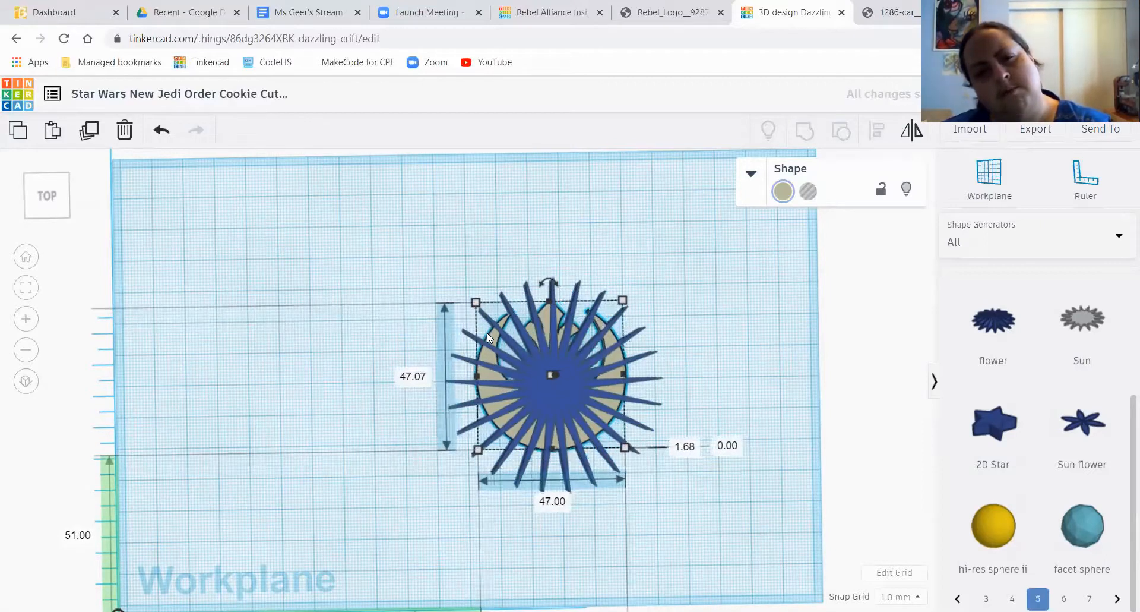
key("Down")
key("Down")
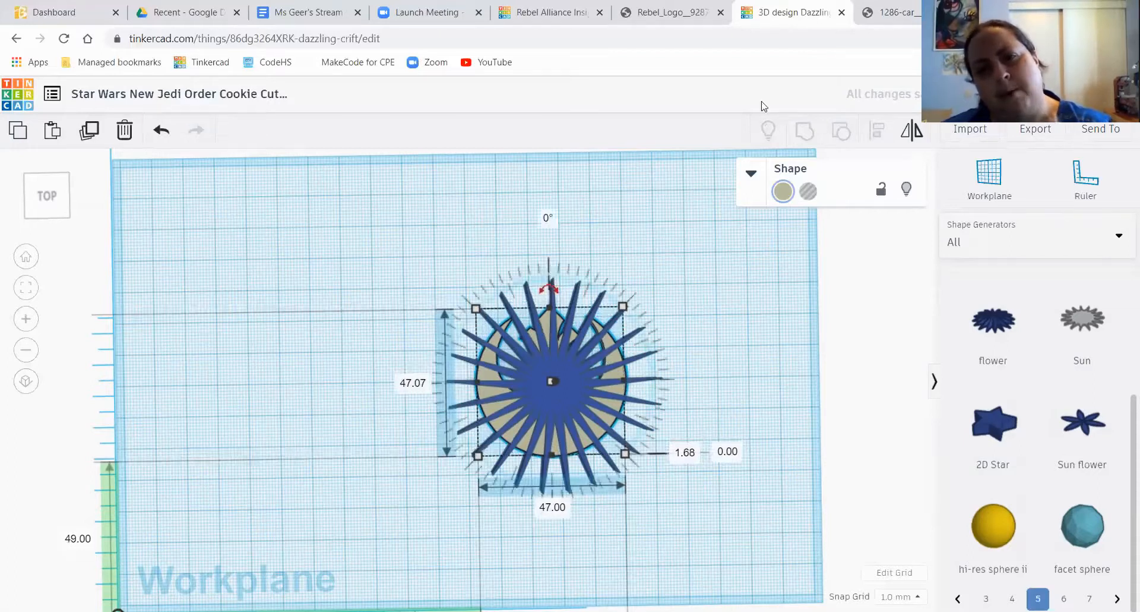
left_click(897, 13)
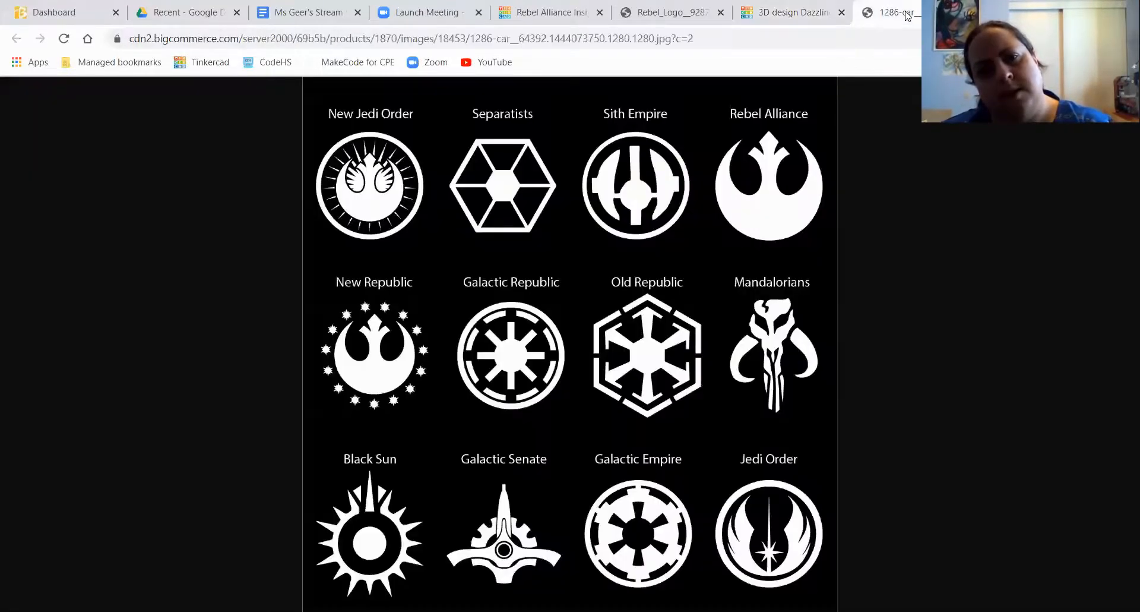
left_click(811, 21)
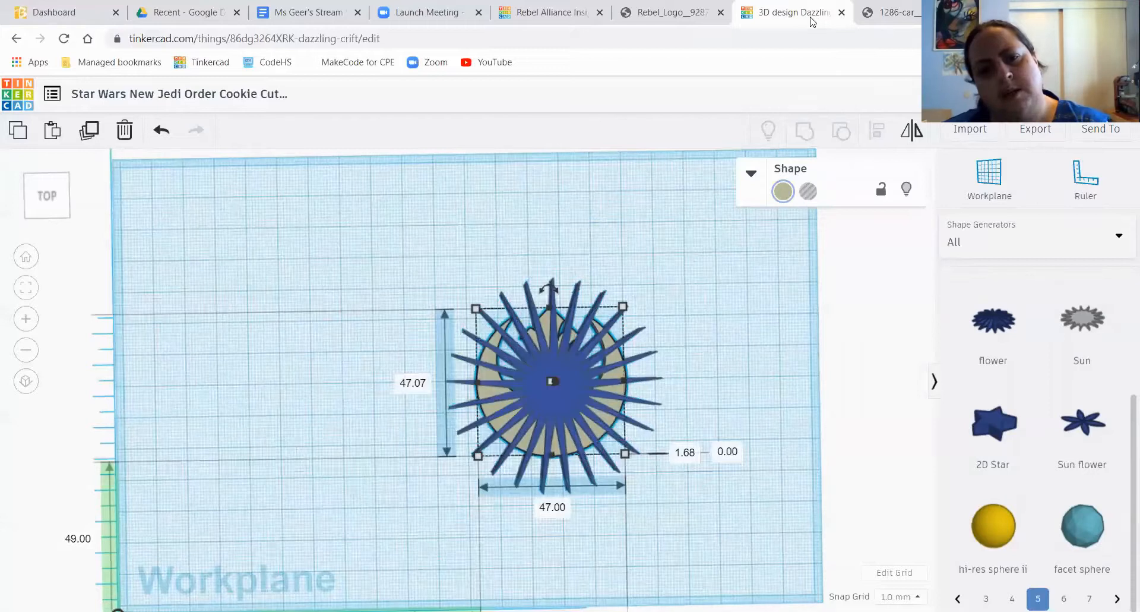
- Align the Rebel emblem and the 2D Star on their centres in both width and length
left_click(703, 319)
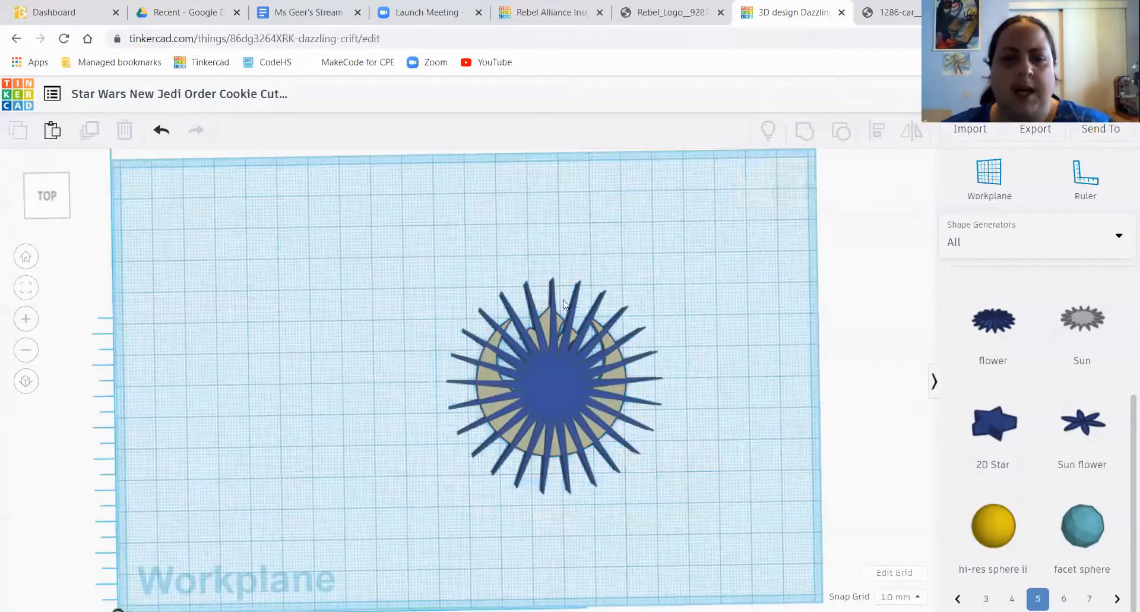
left_click_drag(398, 215, 733, 528)
left_click(875, 132)
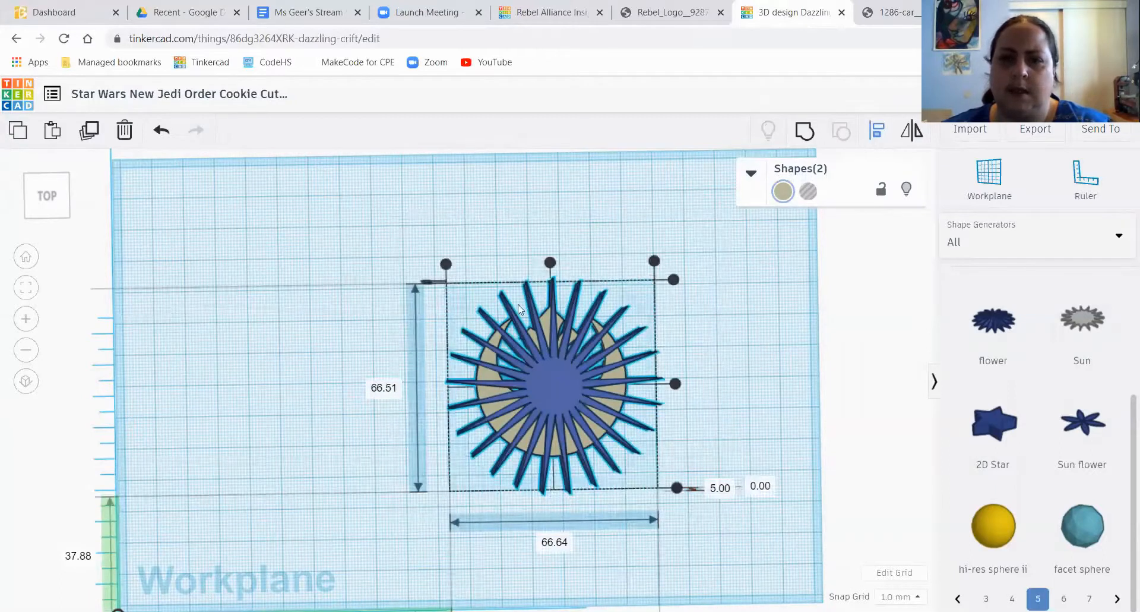
left_click(547, 264)
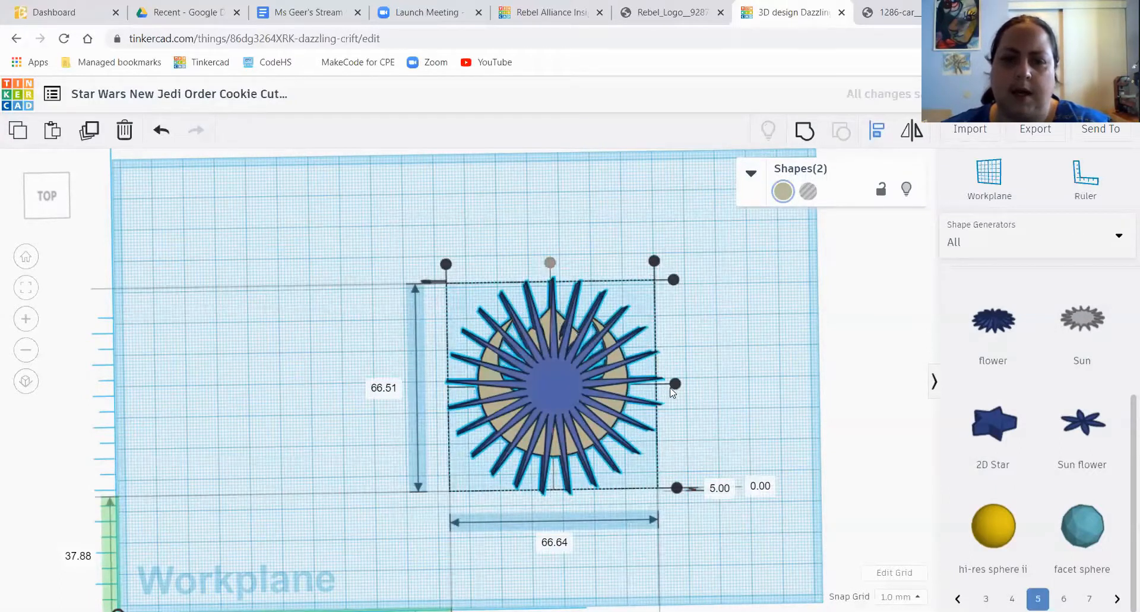
left_click(675, 384)
left_click(744, 357)
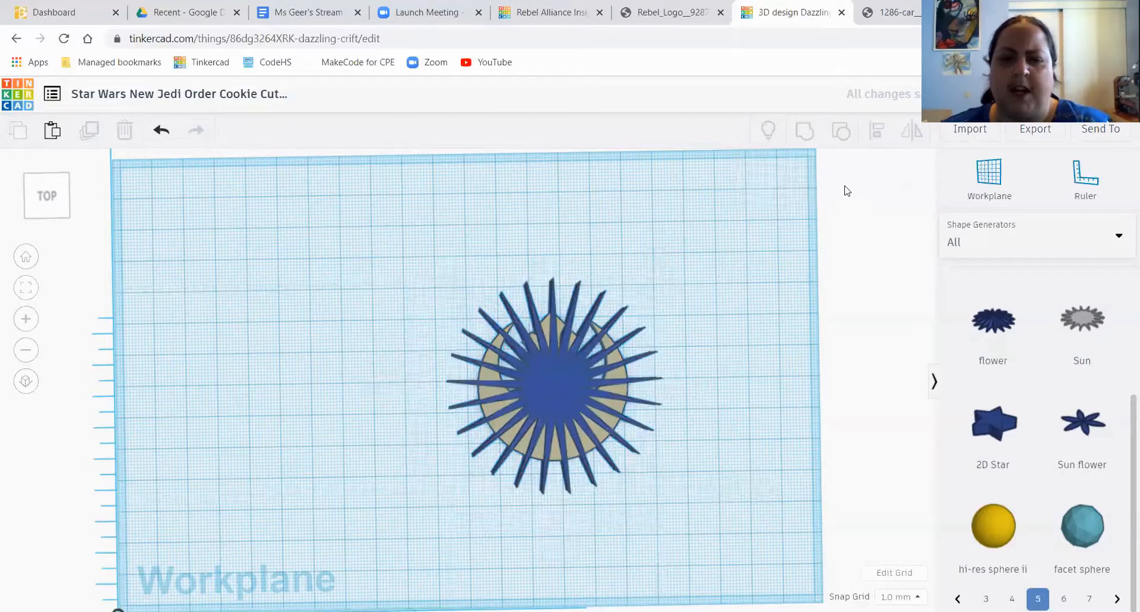
- Check the ray layout in the New Jedi Order reference and mirror the 2D Star front to back
left_click(908, 12)
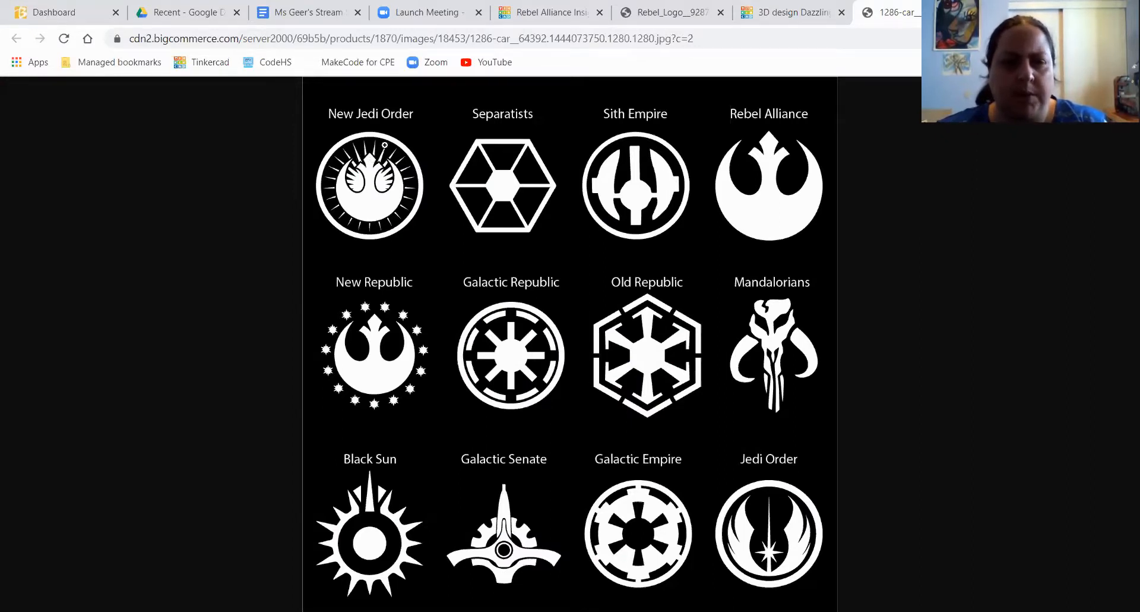
left_click(776, 16)
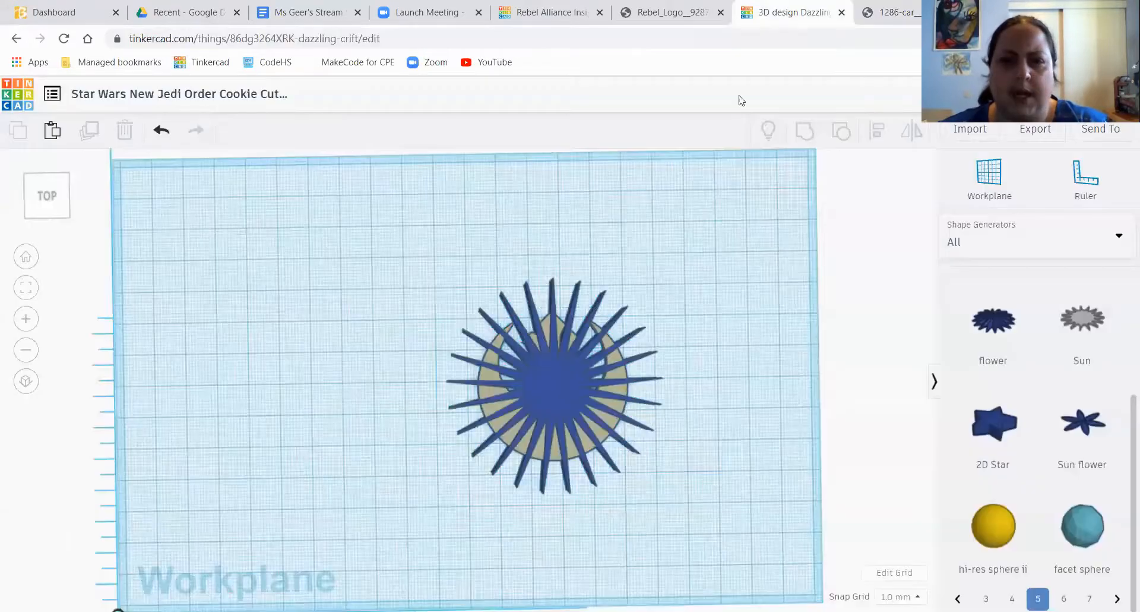
left_click(552, 304)
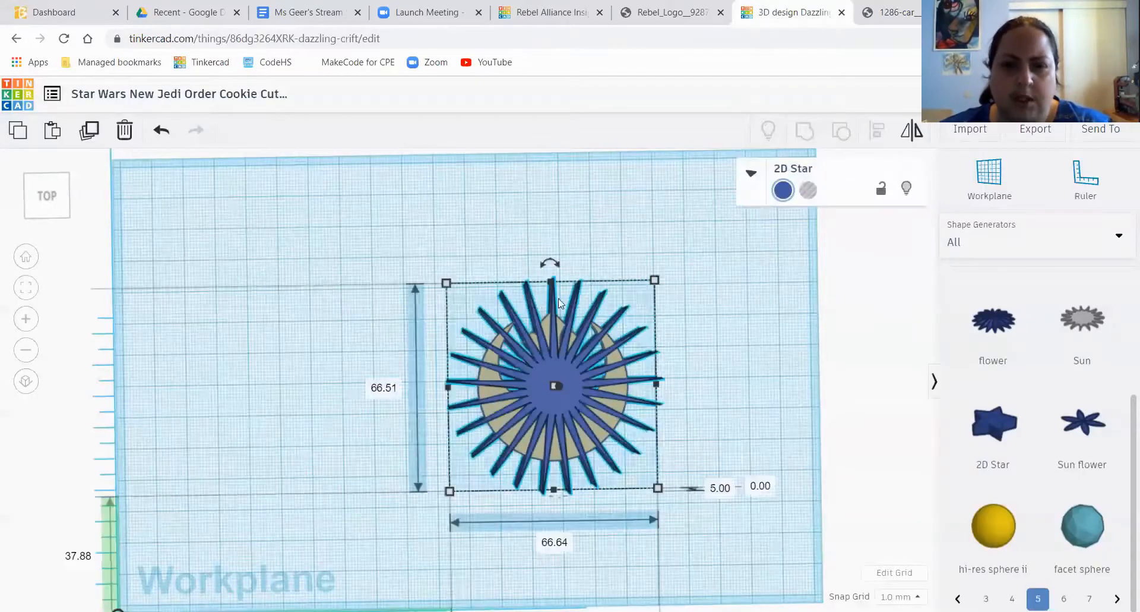
left_click(910, 139)
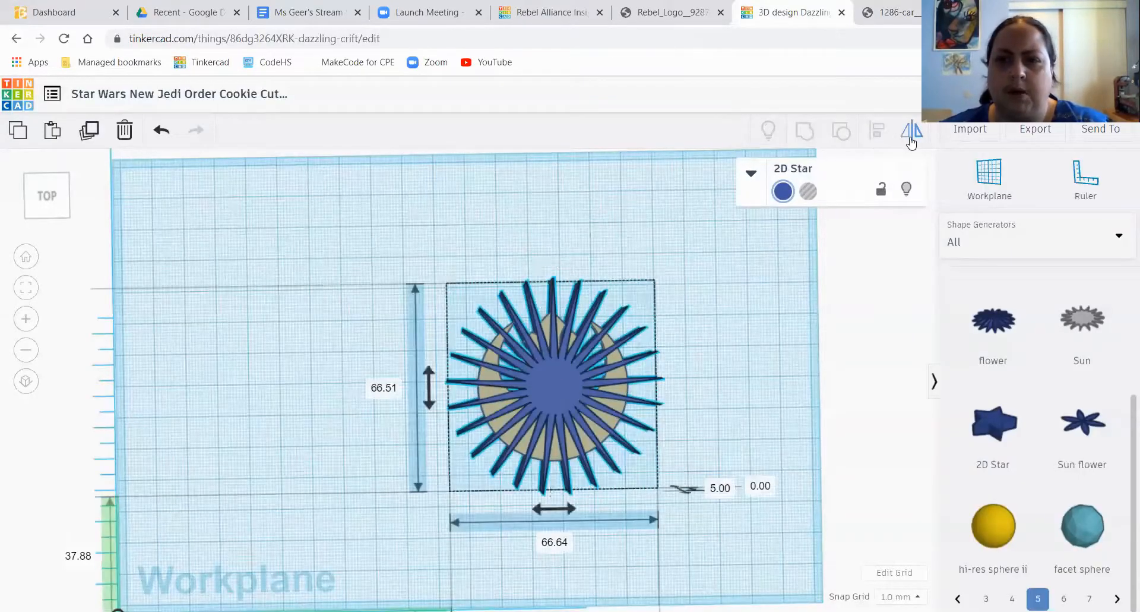
left_click(431, 391)
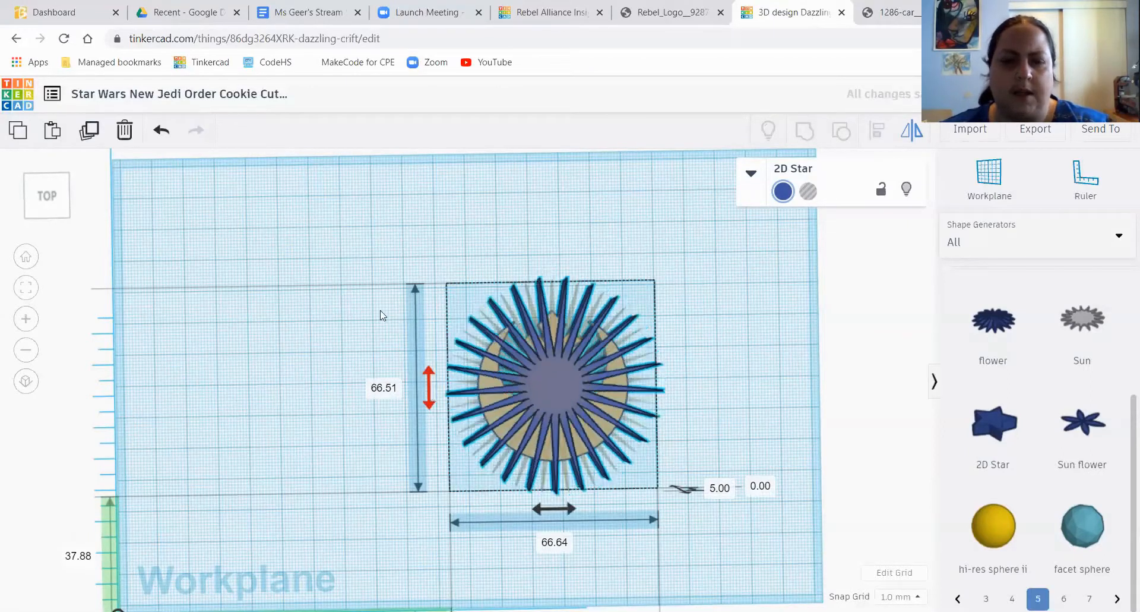
left_click(330, 241)
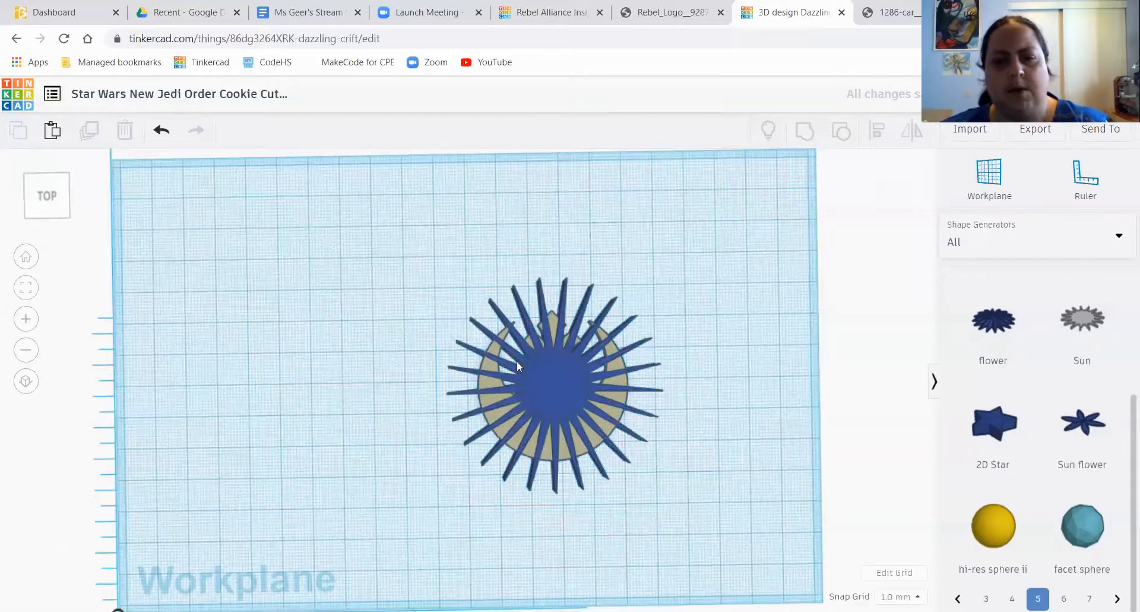
- Set the Rebel emblem's height to 2 mm and raise it 3 mm above the workplane
mouse_move(725, 478)
right_mouse_down()
mouse_move(708, 474)
mouse_move(713, 502)
mouse_move(718, 259)
mouse_move(710, 473)
mouse_move(722, 497)
right_mouse_up()
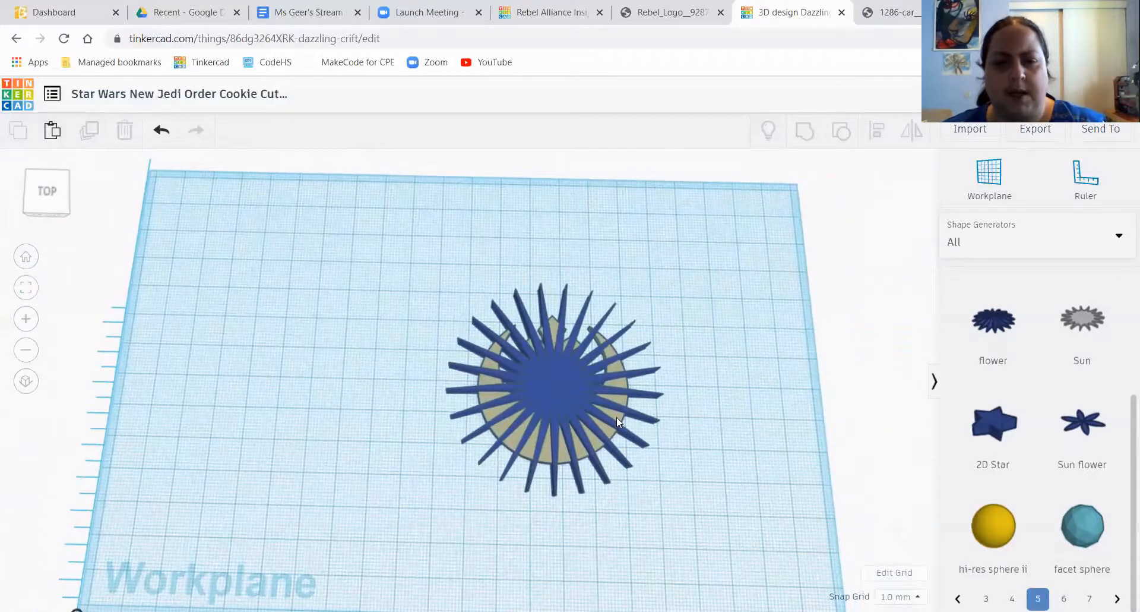
left_click(617, 417)
right_click_drag(705, 415, 719, 436)
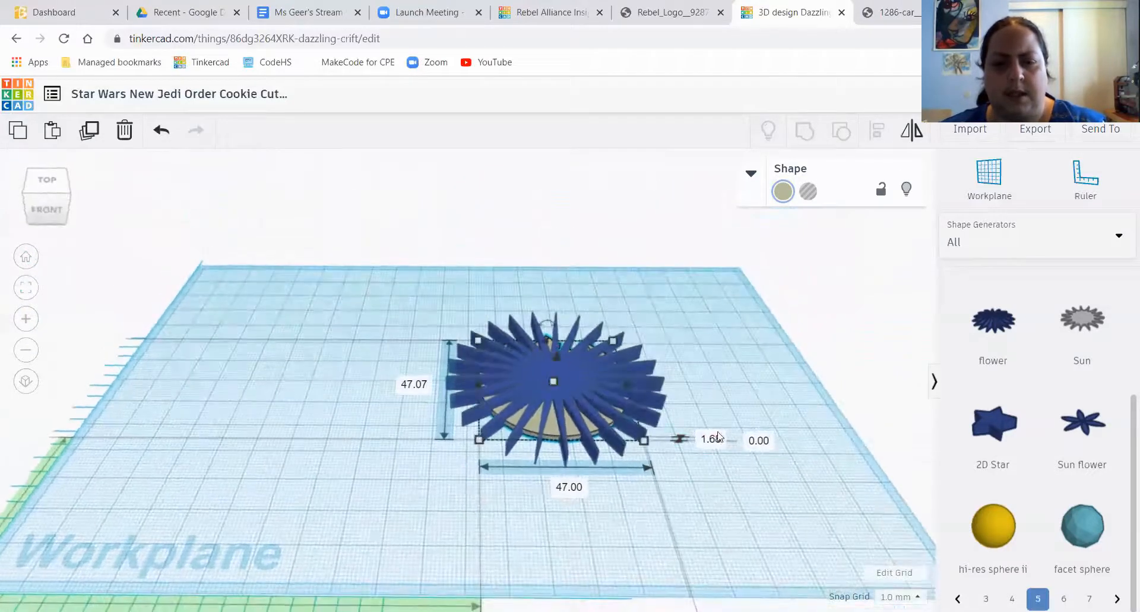
left_click(717, 438)
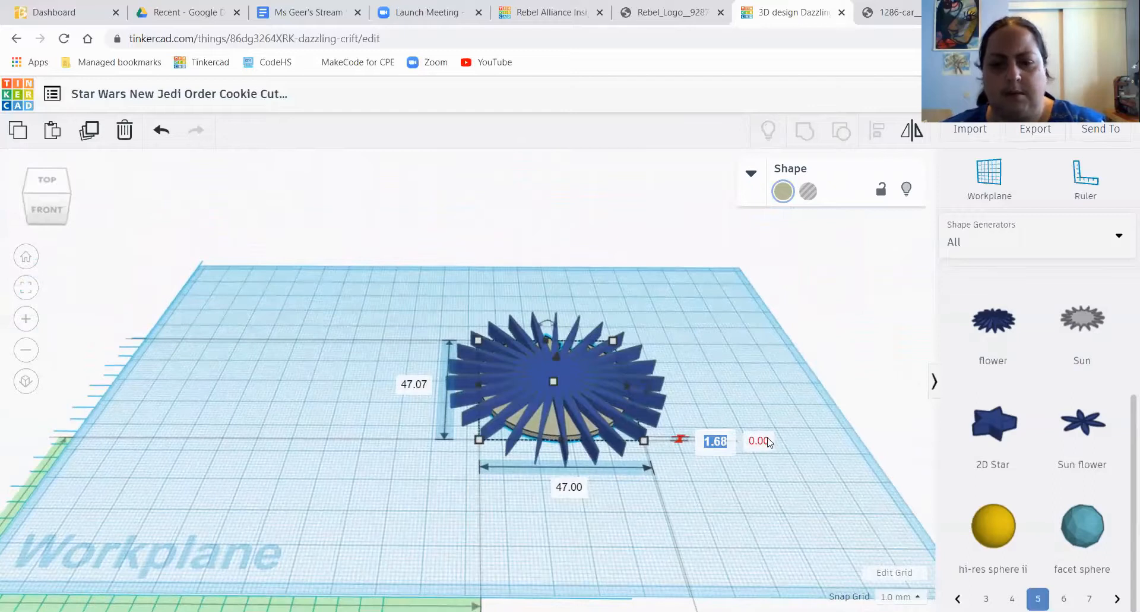
type("2")
key("Return")
left_click(763, 441)
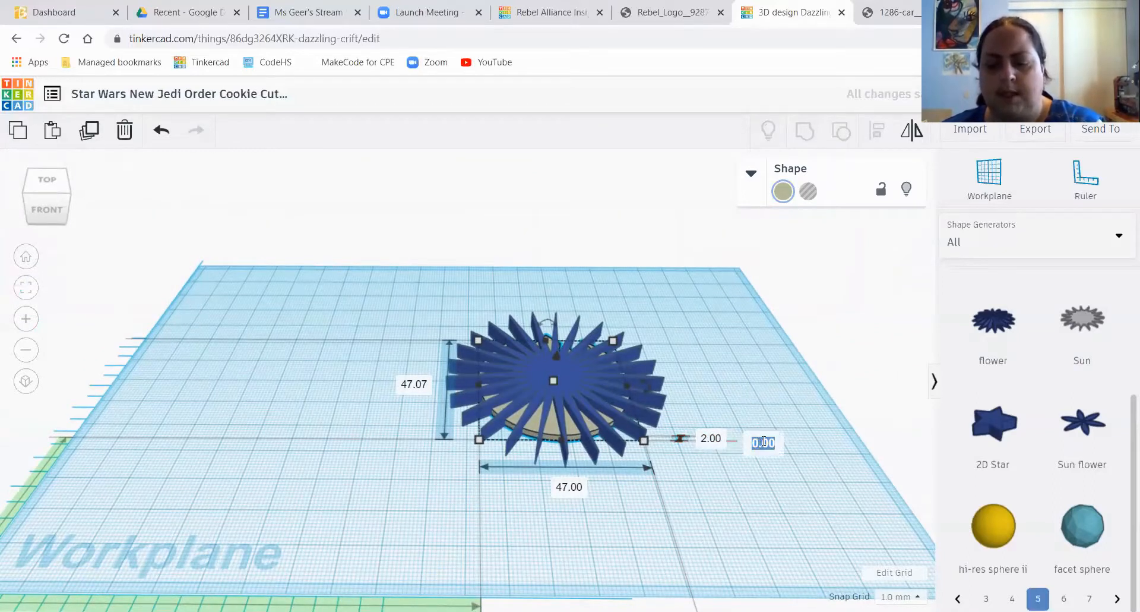
type("3")
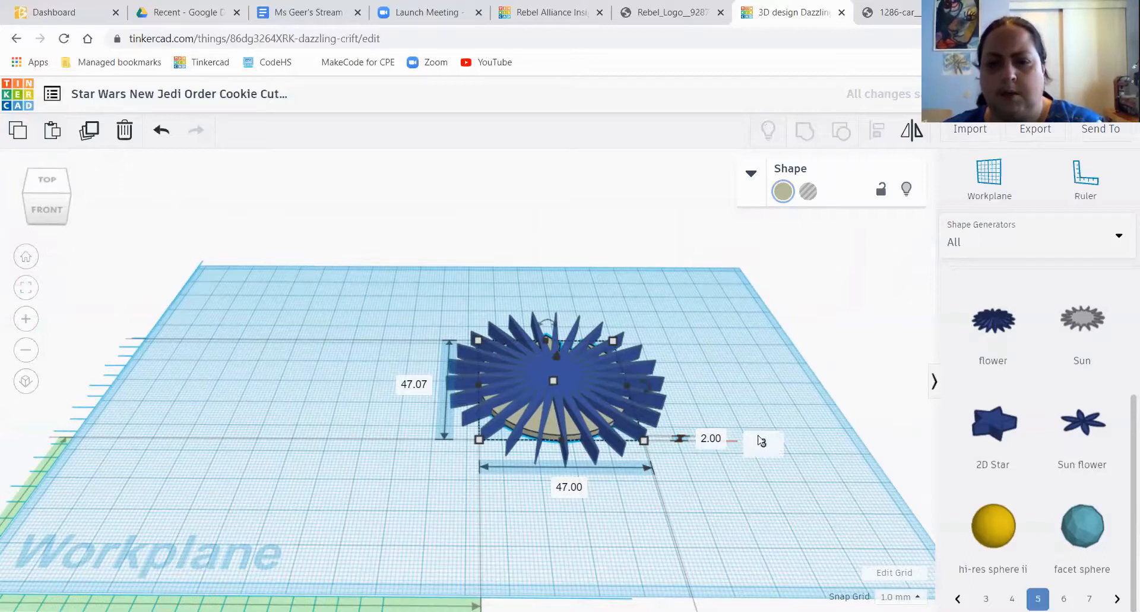
key("Return")
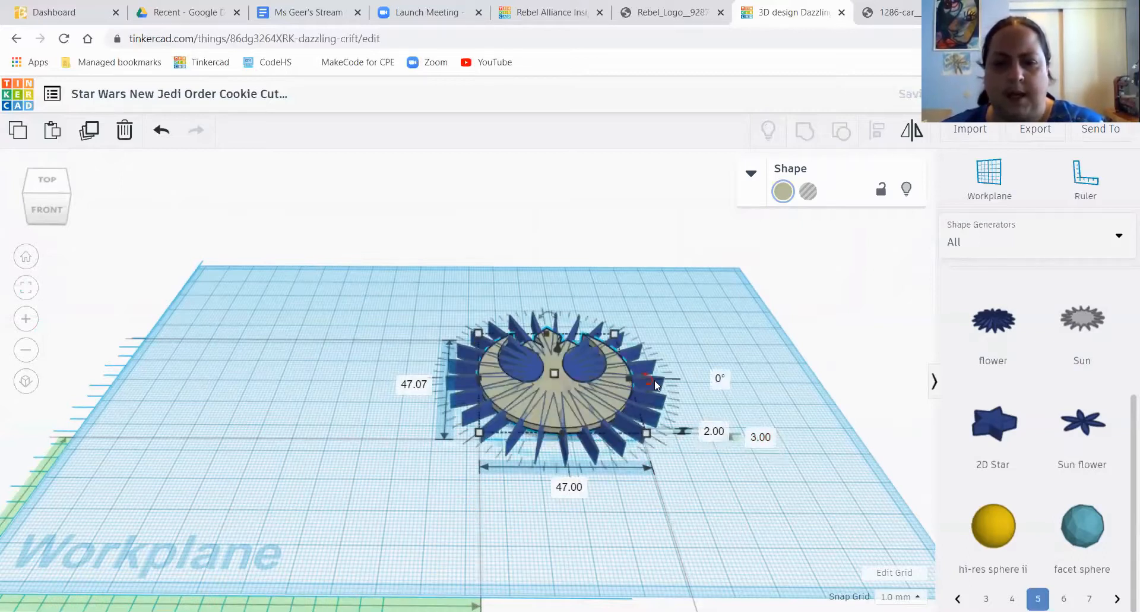
- Set the 2D Star's height to 4 mm
right_click_drag(719, 502, 674, 448)
left_click(667, 453)
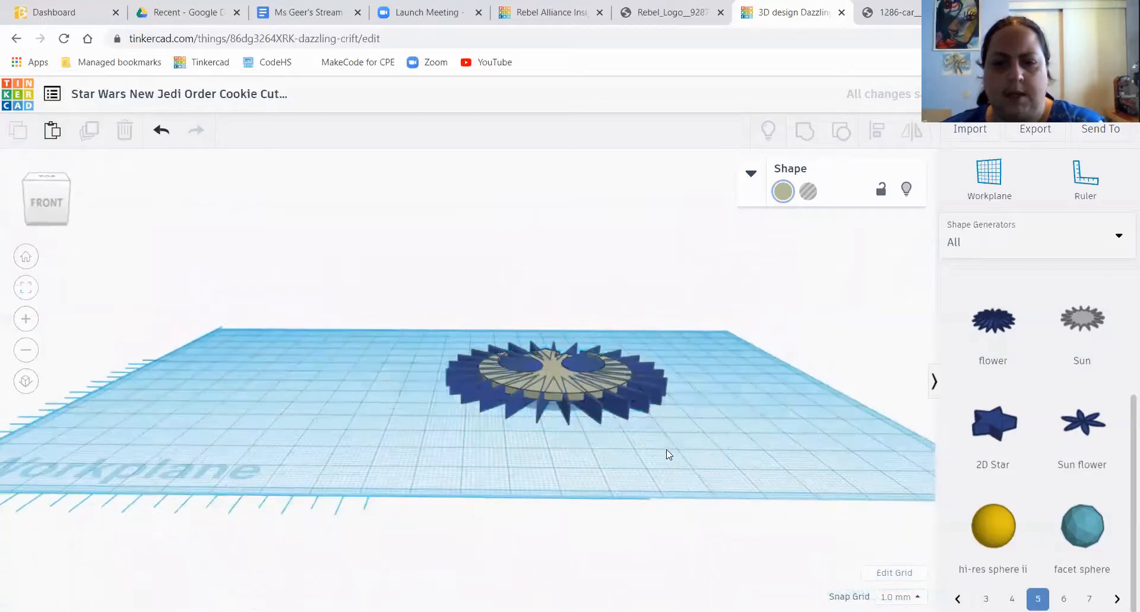
left_click(652, 398)
left_click(775, 417)
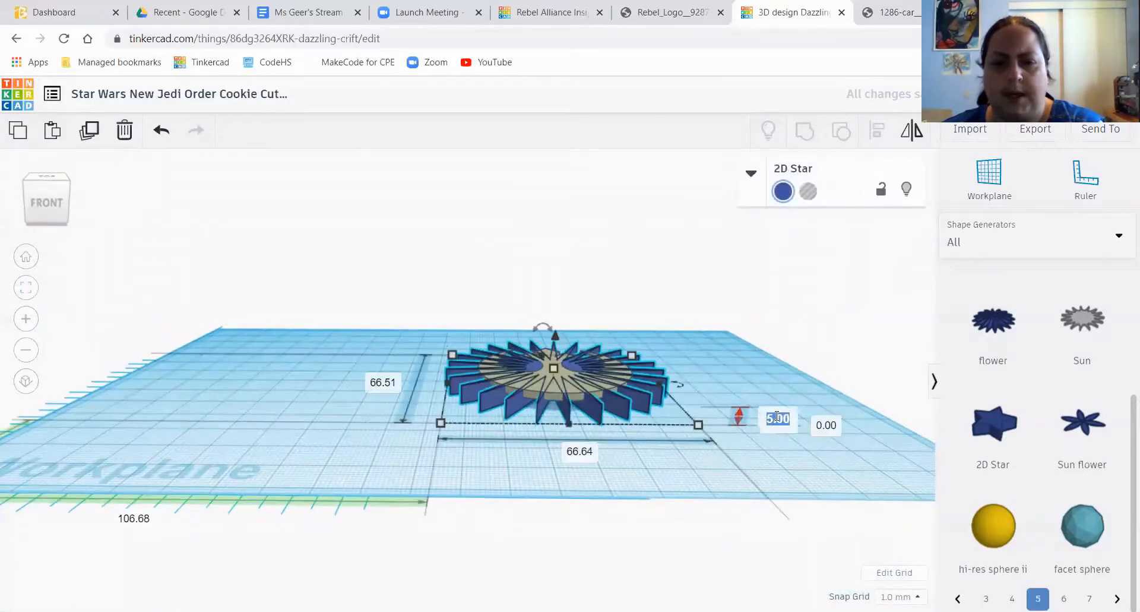
type("4")
key("Return")
- Examine the stacked emblem and star from several angles and compare them with the outer ring in the New Jedi Order reference
left_click(709, 389)
right_click_drag(709, 389, 707, 474)
scroll(576, 466, "up", 5)
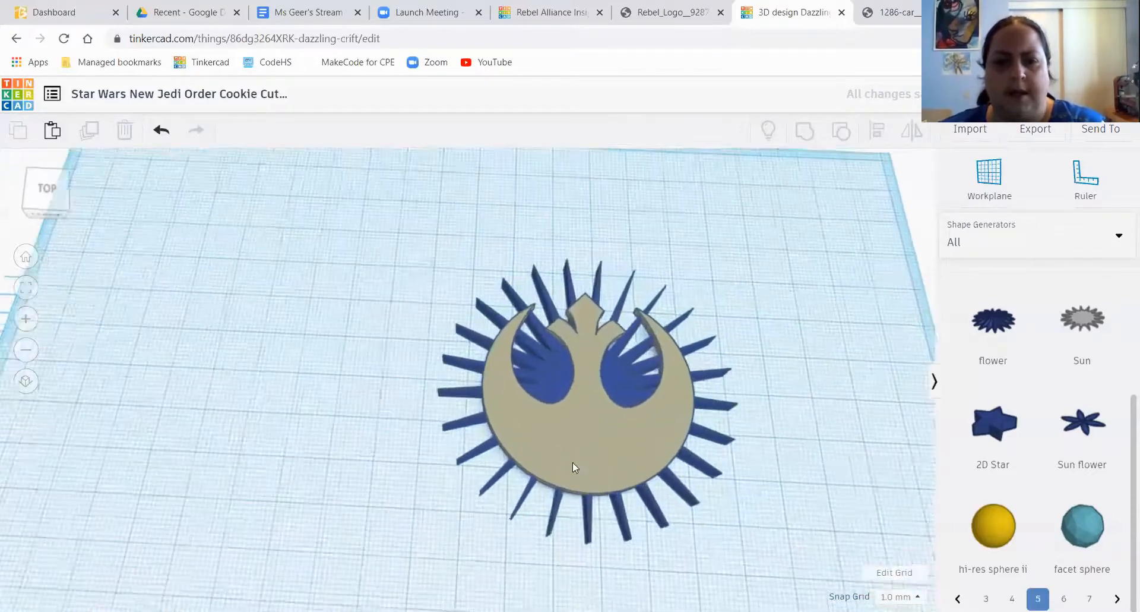
right_click_drag(475, 503, 473, 369)
right_click_drag(784, 406, 667, 438)
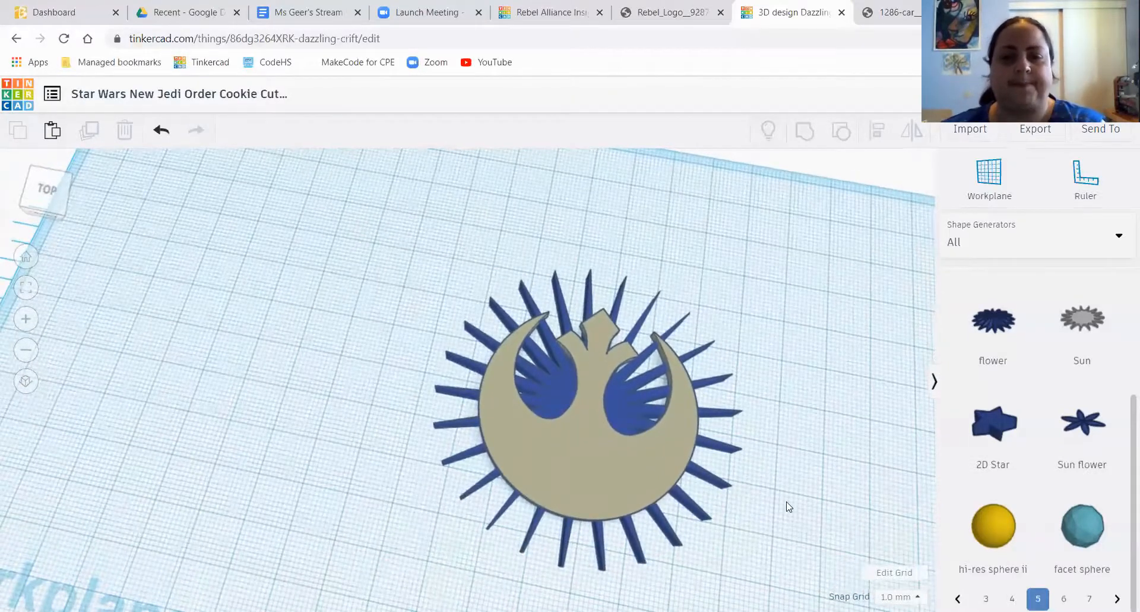
scroll(784, 501, "down", 5)
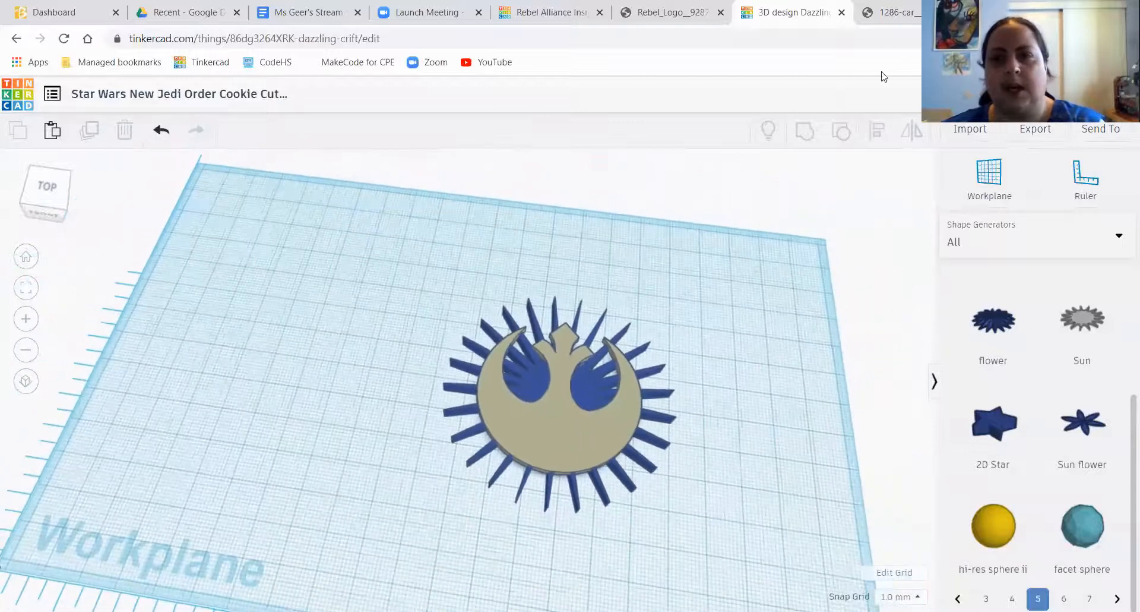
left_click(890, 14)
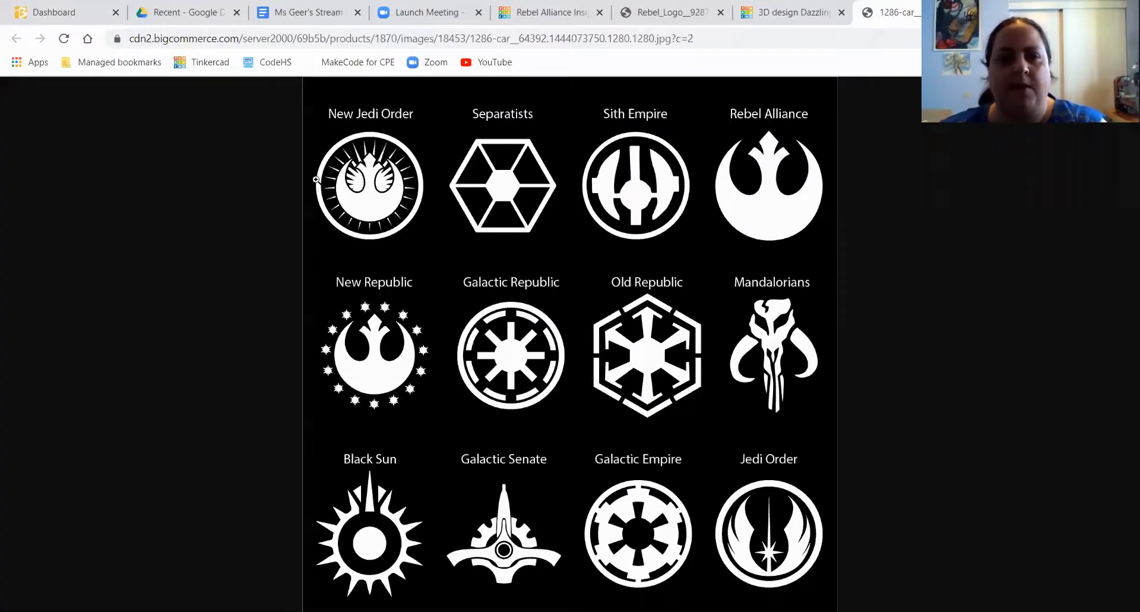
left_click(769, 13)
right_click_drag(706, 473, 747, 458)
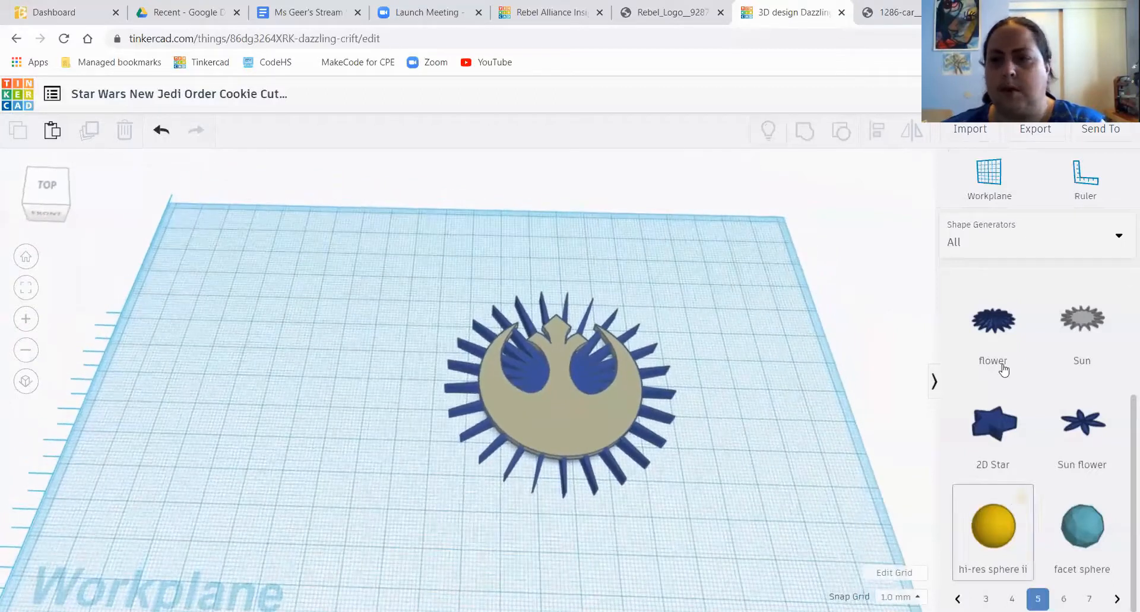
- Add a solid Cylinder from Basic Shapes to the workplane and enlarge it to 75 mm across
left_click(1014, 204)
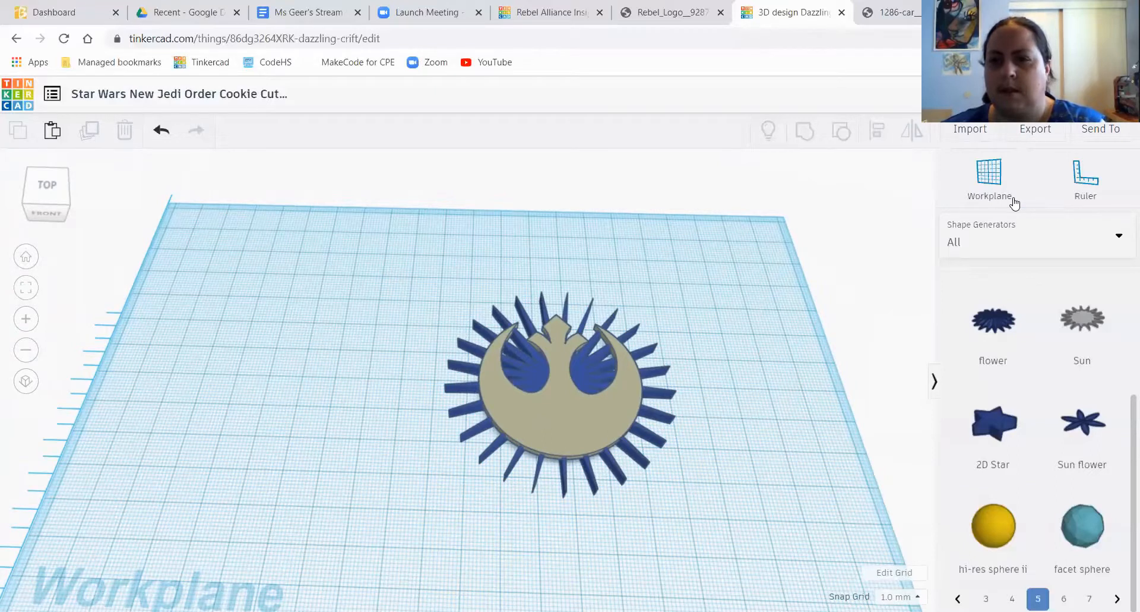
left_click(1015, 238)
left_click(1009, 312)
left_click(1013, 246)
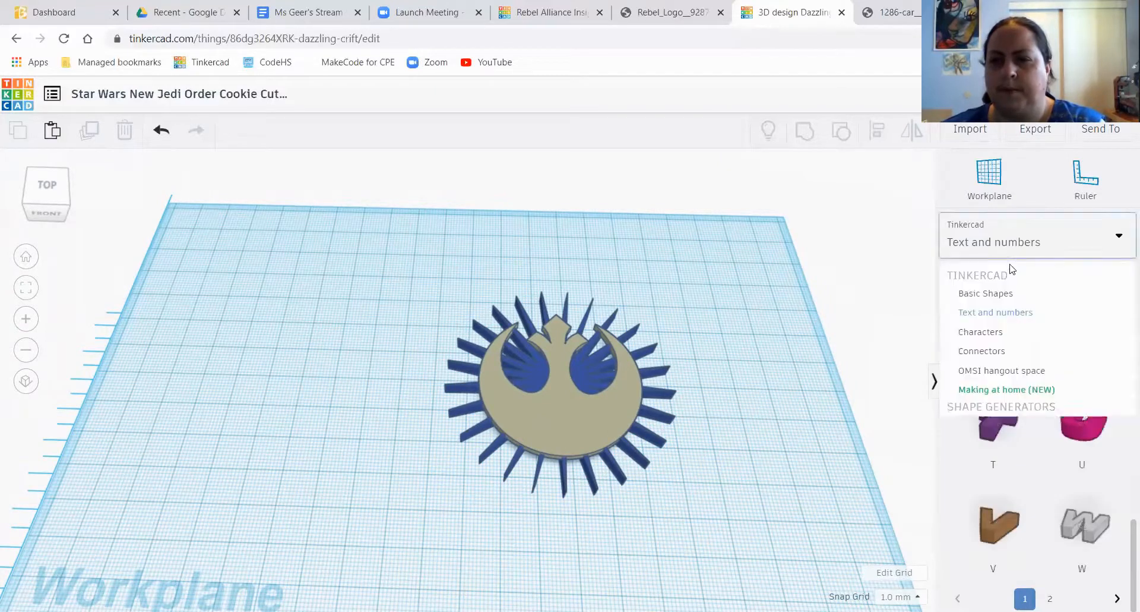
left_click(1006, 294)
left_click_drag(1080, 427, 694, 459)
left_click_drag(607, 248, 600, 372)
- Set the cylinder's height to 10 mm and move it over the emblem and star
right_click_drag(785, 460, 812, 389)
left_click(829, 379)
type("10")
key("Return")
right_click_drag(748, 340, 660, 410)
scroll(643, 408, "up", 3)
left_click_drag(431, 384, 664, 397)
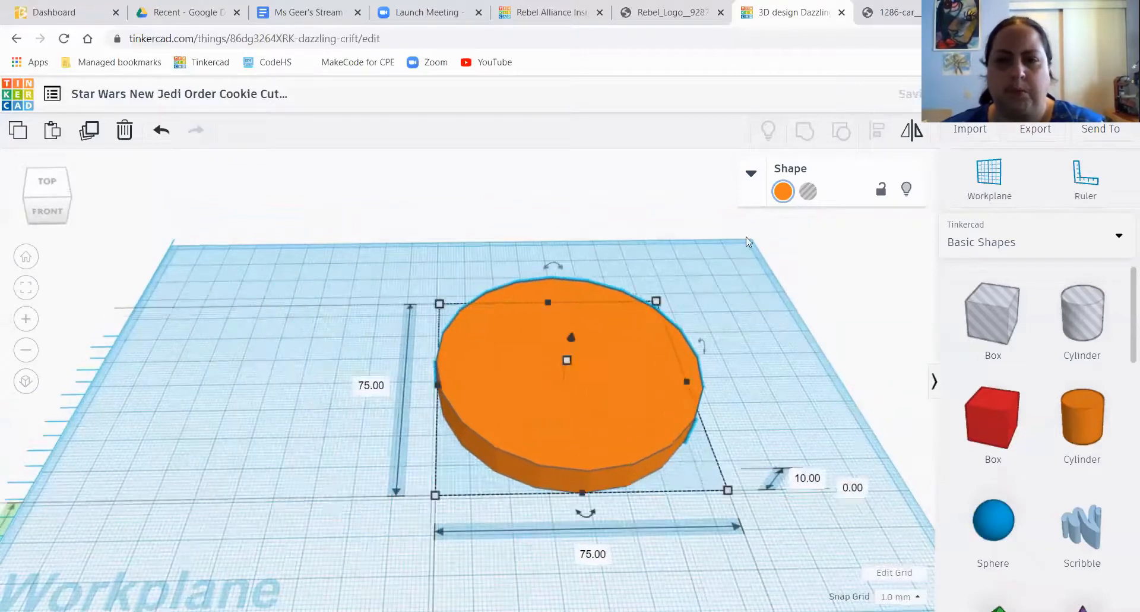
- Preview the cylinder as a hole to check its fit around the star's points, nudge it toward the centre, and restore it to solid
left_click(808, 191)
right_click_drag(781, 333, 653, 392)
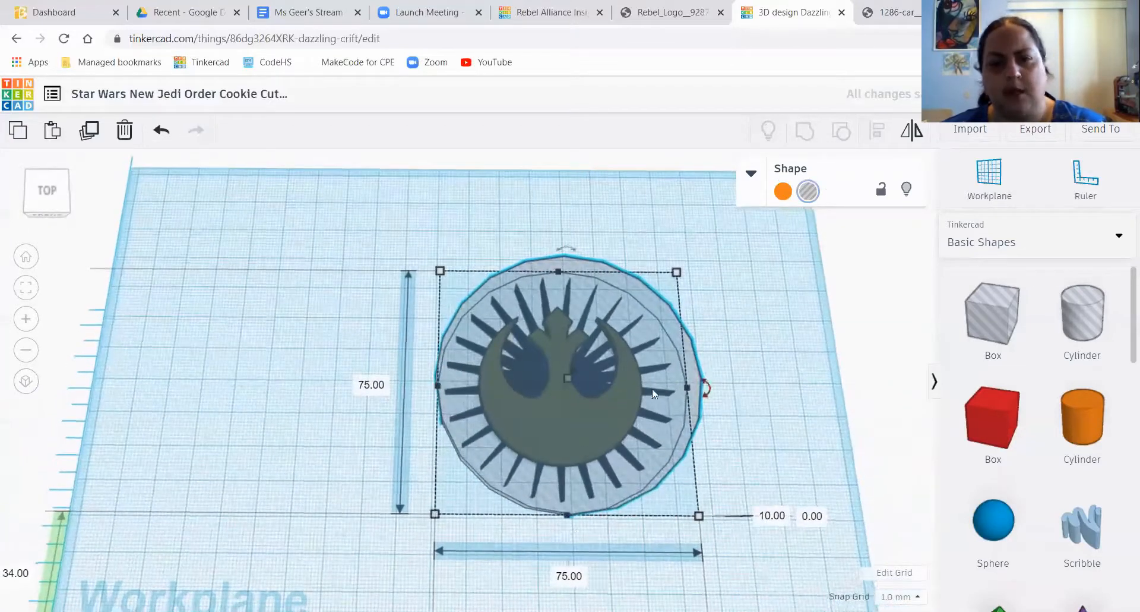
left_click_drag(691, 374, 686, 373)
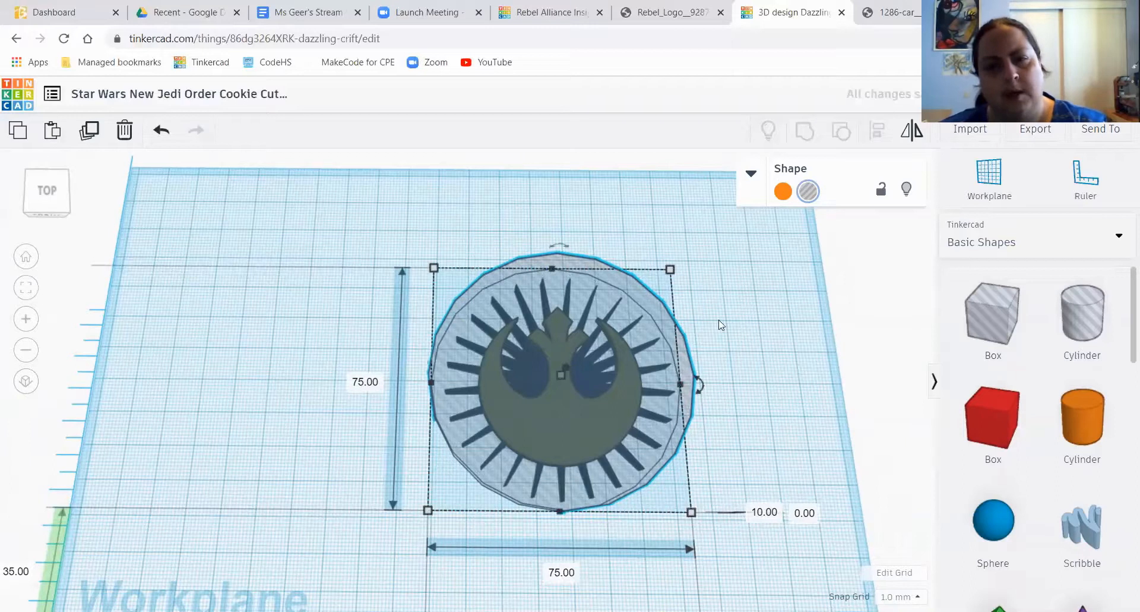
left_click(783, 191)
- Move the cylinder off the design, group the Rebel emblem with the 2D Star, and move the group clear of the cylinder
left_click_drag(670, 373, 380, 370)
left_click_drag(444, 244, 713, 525)
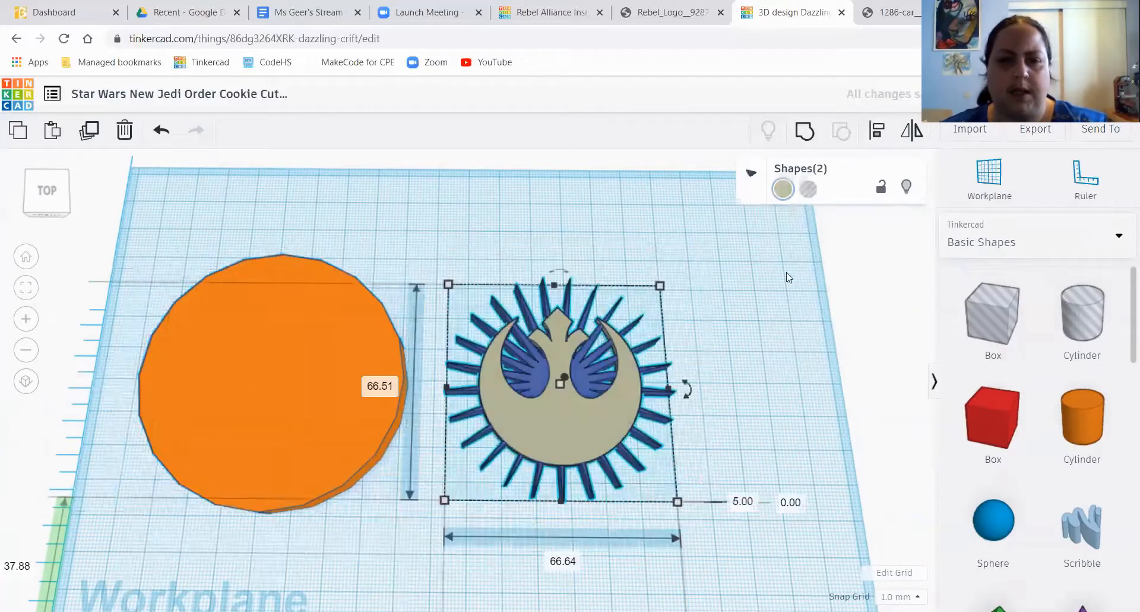
left_click(805, 130)
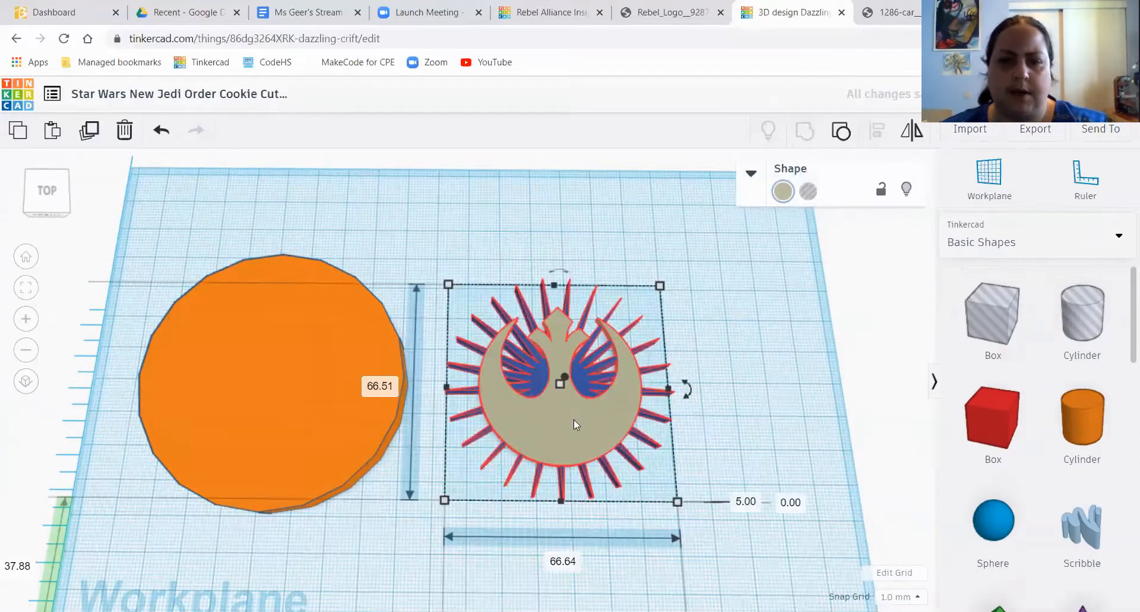
left_click_drag(557, 420, 680, 343)
- Duplicate the cylinder in place and make the copy a 73 mm wide, 23 mm high hole
left_click(300, 383)
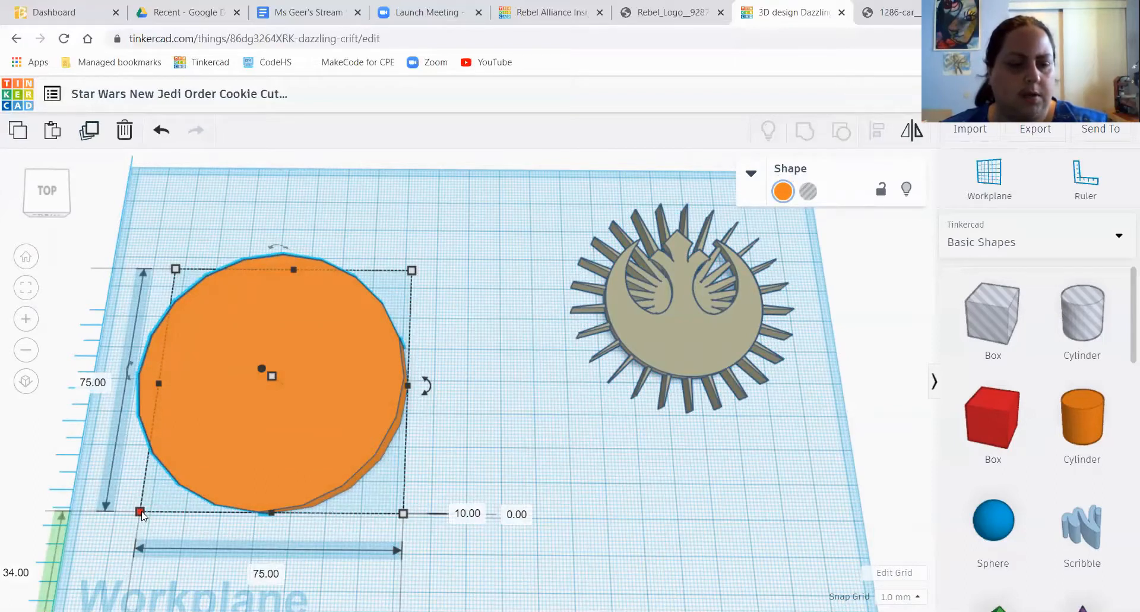
left_click_drag(141, 511, 148, 504)
left_click_drag(273, 371, 257, 357)
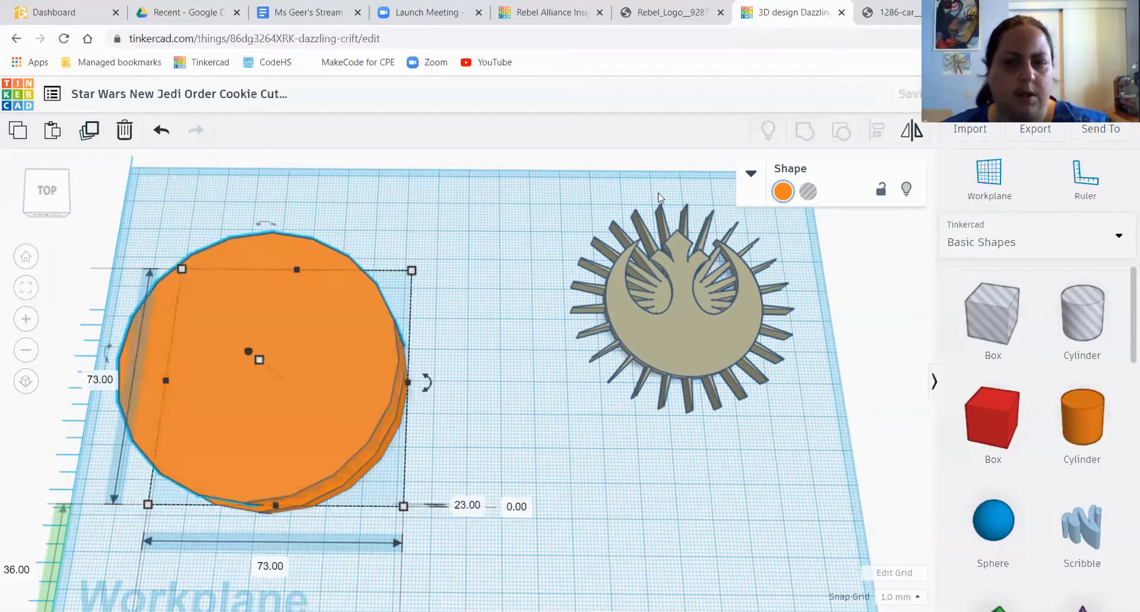
left_click(807, 190)
right_click_drag(578, 465, 571, 536)
- Align the hole cylinder and the solid cylinder on their centres in width and length, and group them to cut a ring
left_click_drag(572, 535, 67, 300)
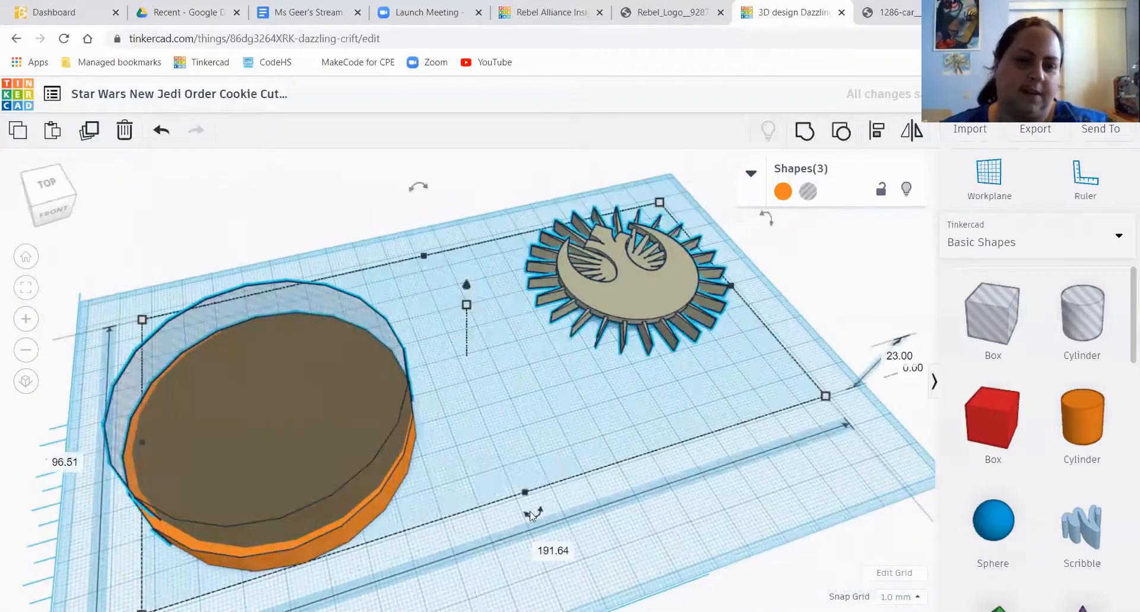
left_click(564, 537)
left_click(275, 438)
left_click(332, 535, "shift")
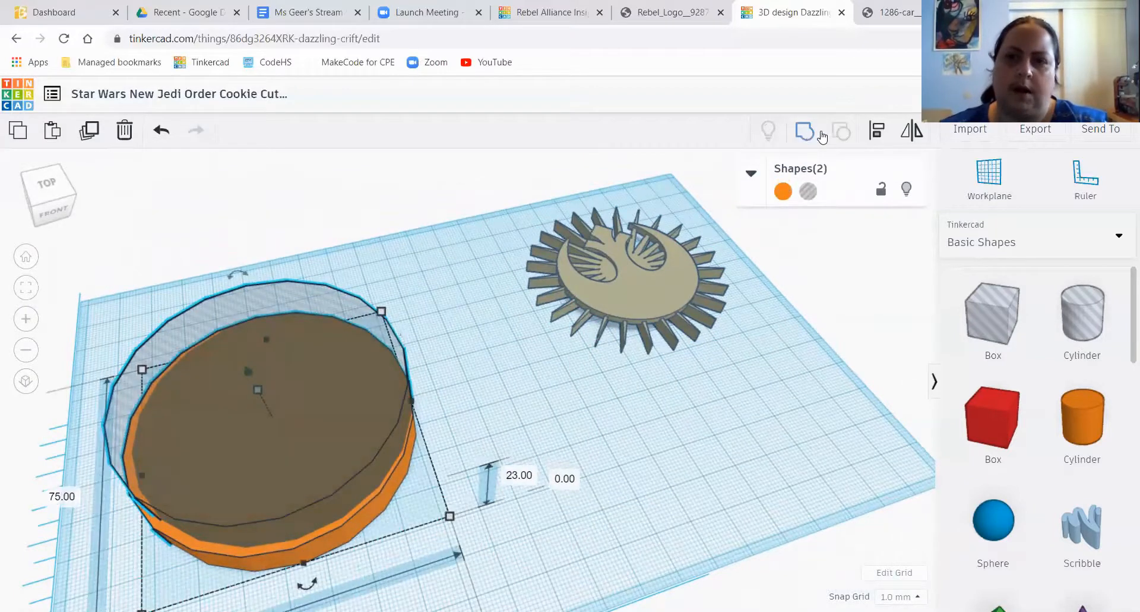
left_click(876, 130)
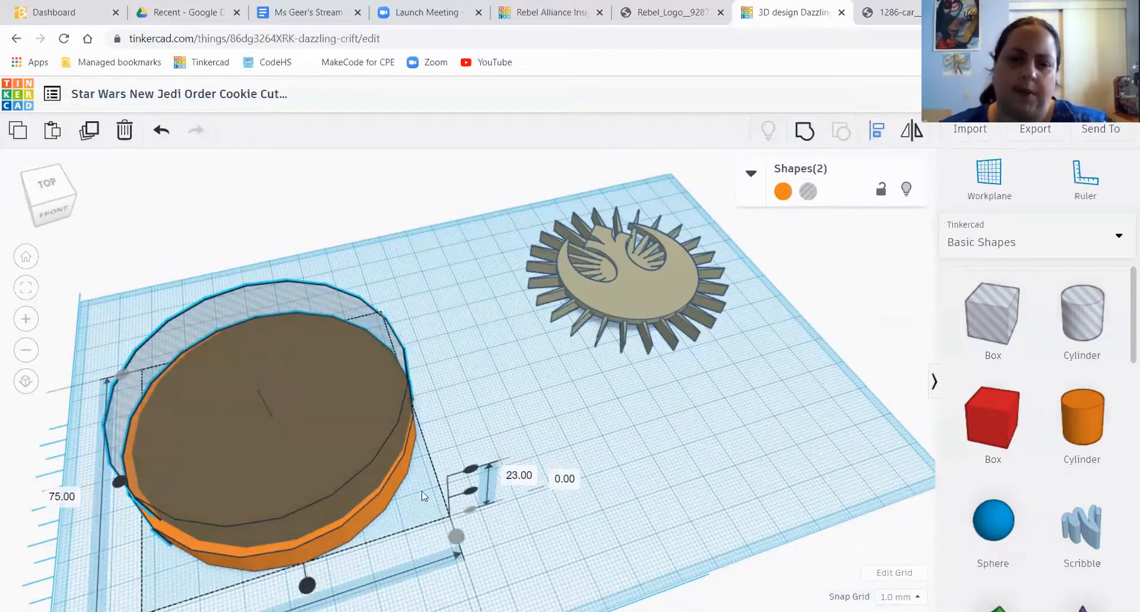
left_click(306, 585)
left_click(118, 481)
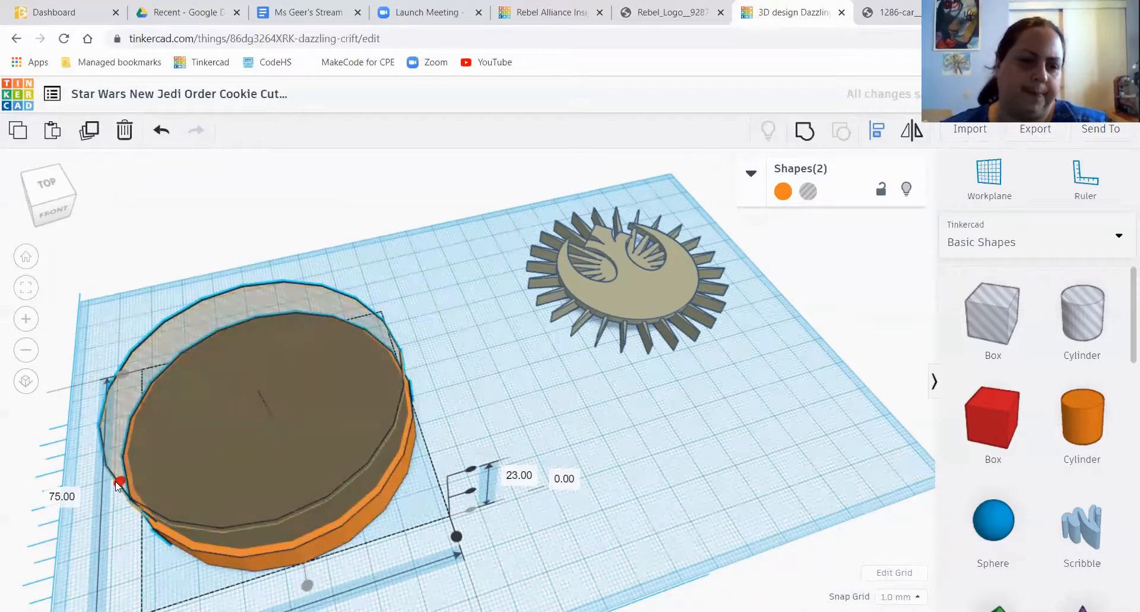
left_click(810, 131)
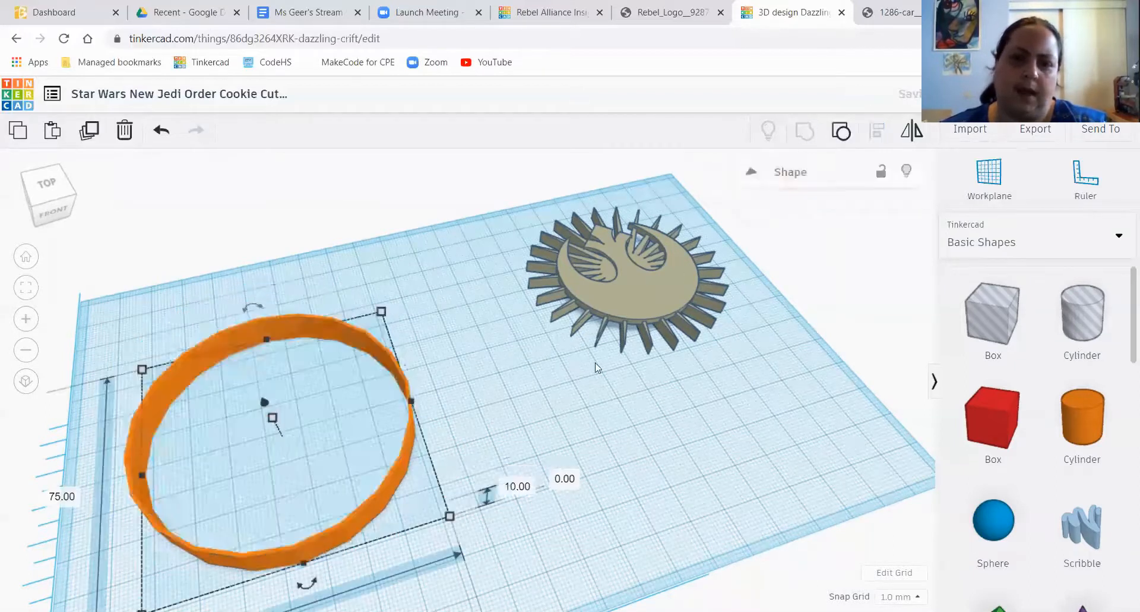
- Move the ring toward the middle of the workplane and place the grouped emblem and star inside it
right_click_drag(537, 409, 495, 485)
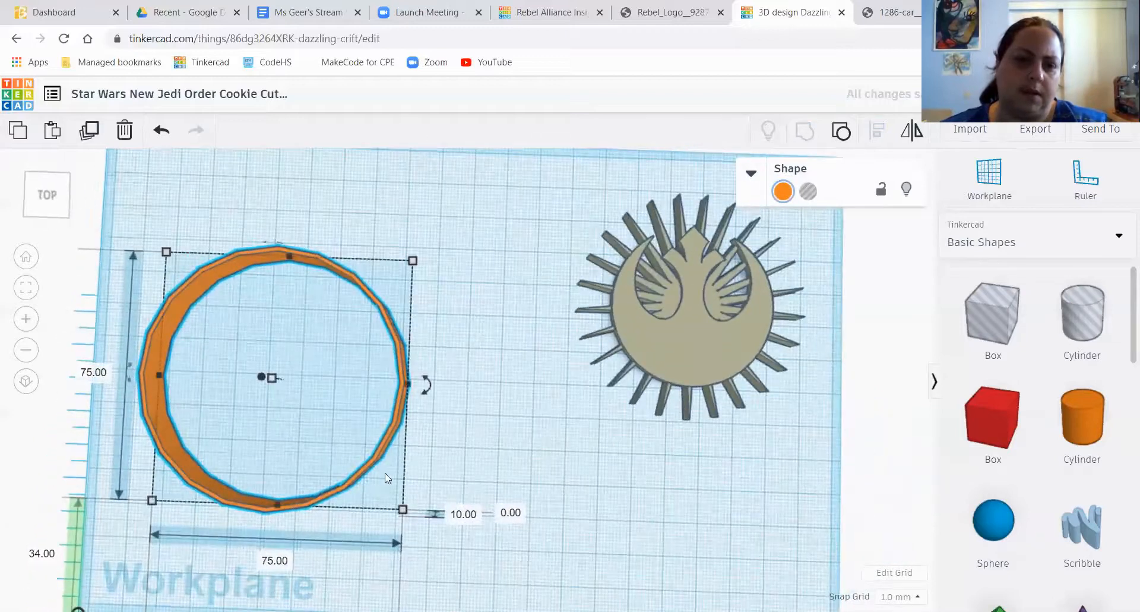
left_click_drag(369, 469, 518, 486)
left_click(740, 495)
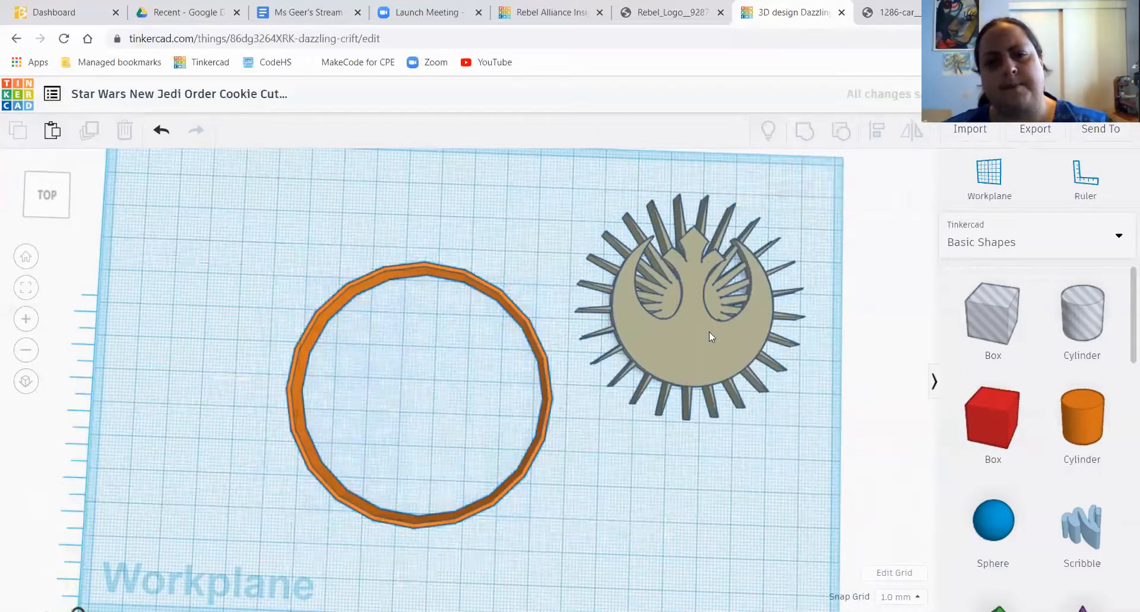
left_click_drag(680, 291, 432, 379)
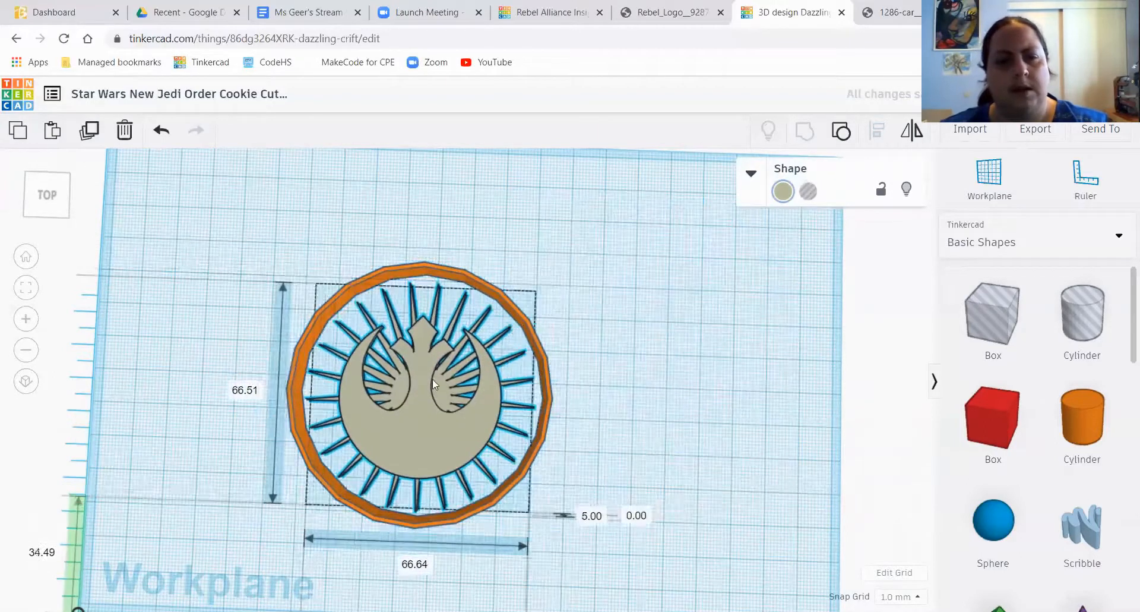
right_click_drag(621, 383, 669, 527)
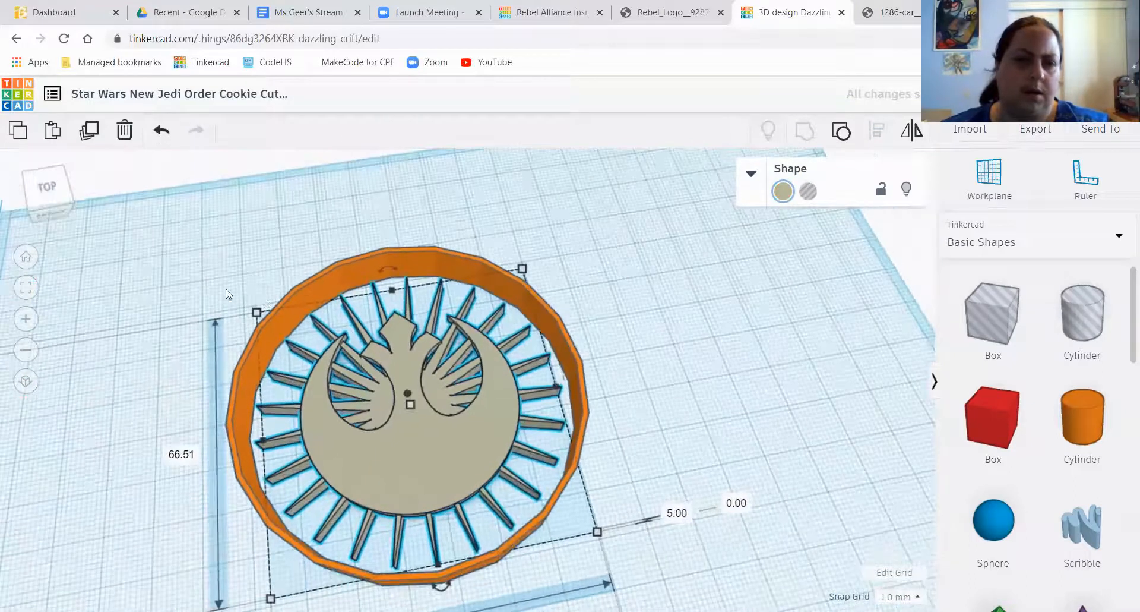
- Align the ring and the grouped emblem on their centres in both width and length
key("ctrl+a")
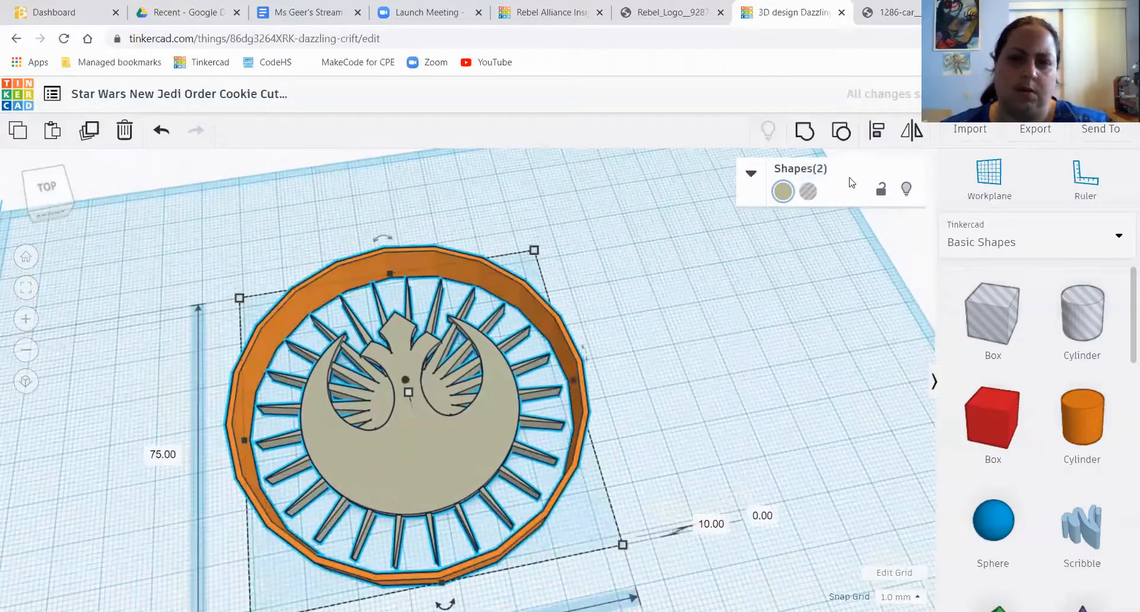
left_click(876, 131)
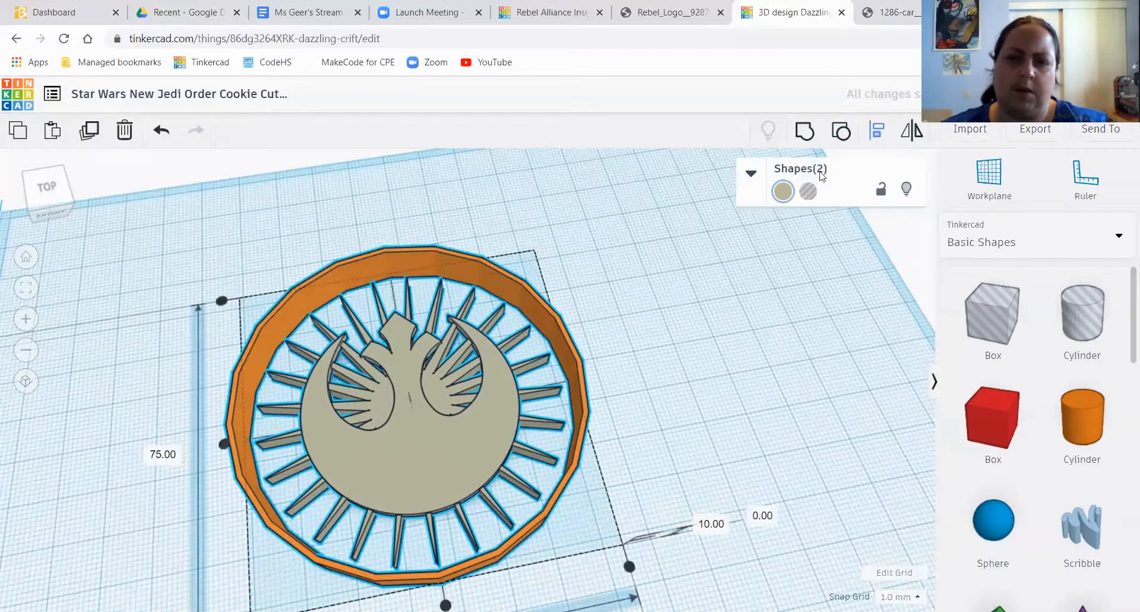
left_click(224, 444)
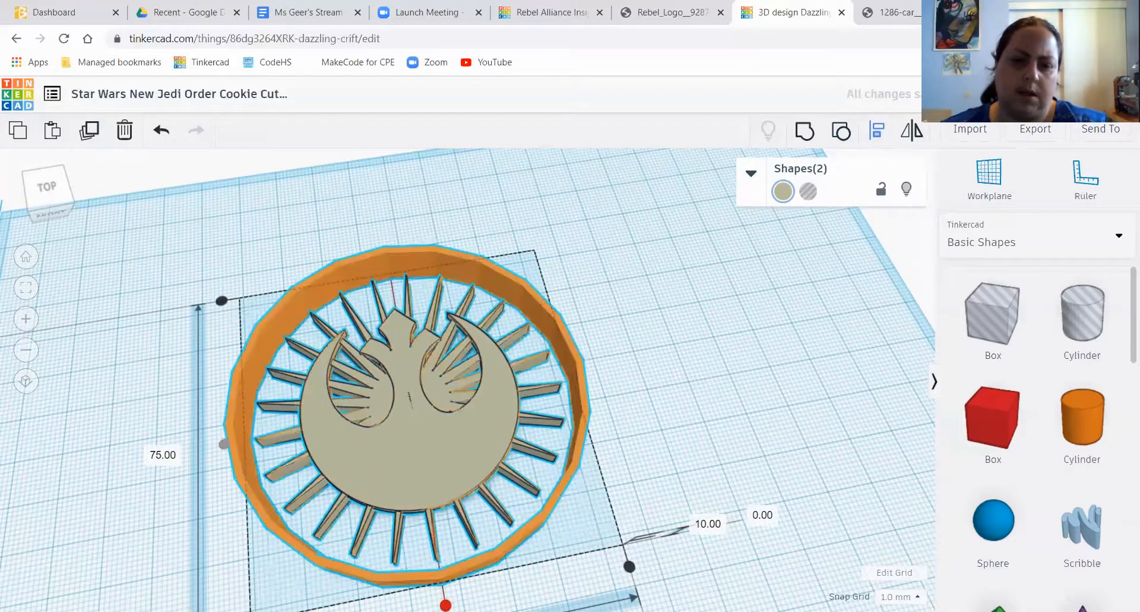
right_click_drag(702, 490, 675, 498)
left_click(655, 375)
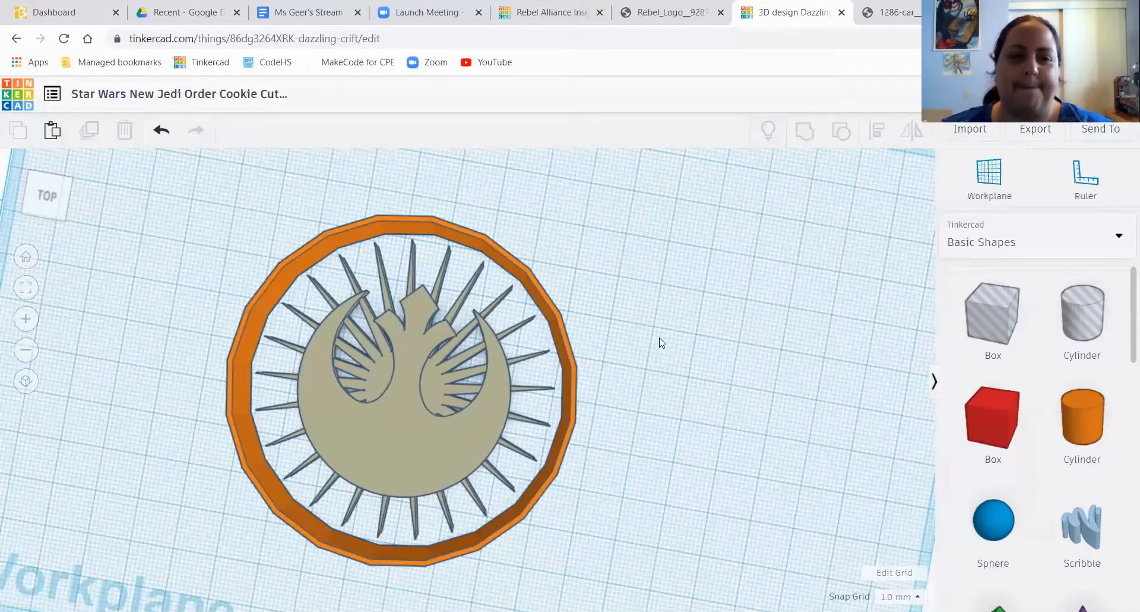
scroll(663, 339, "down", 2)
right_click_drag(666, 381, 692, 355)
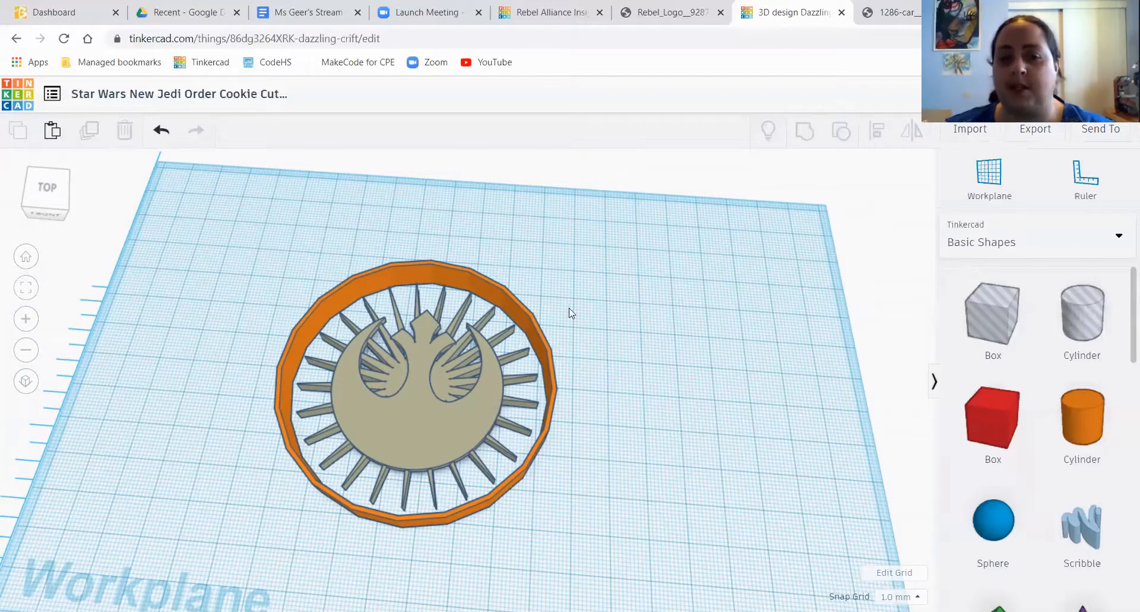
- Group the ring with the emblem and star, and rotate the whole cutter 180° so that it lies upside down
left_click_drag(234, 205, 618, 562)
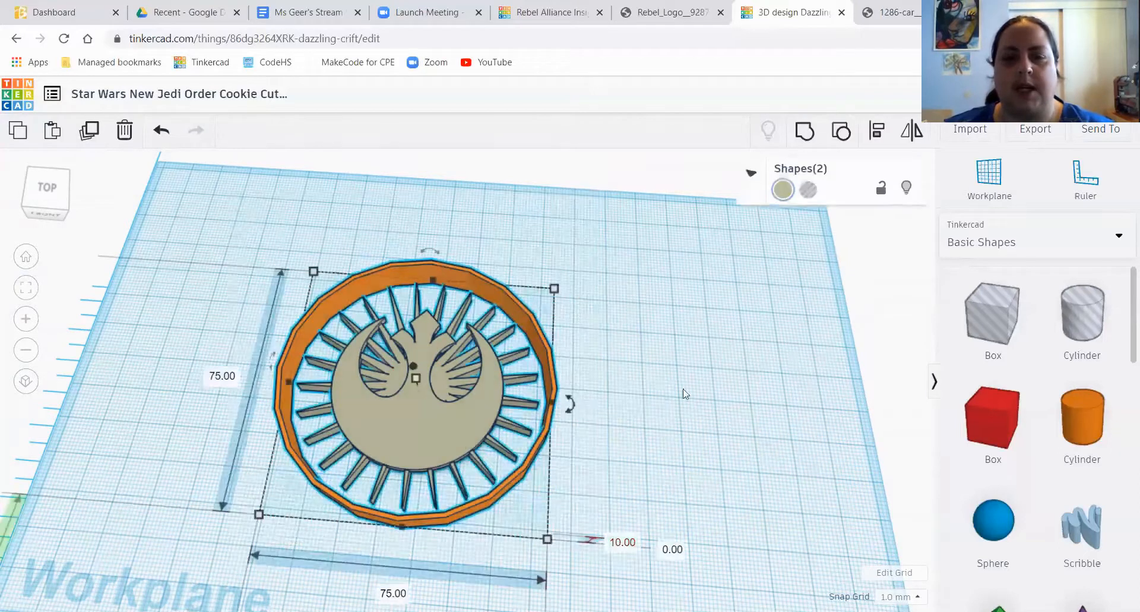
left_click(804, 132)
left_click_drag(425, 249, 431, 323)
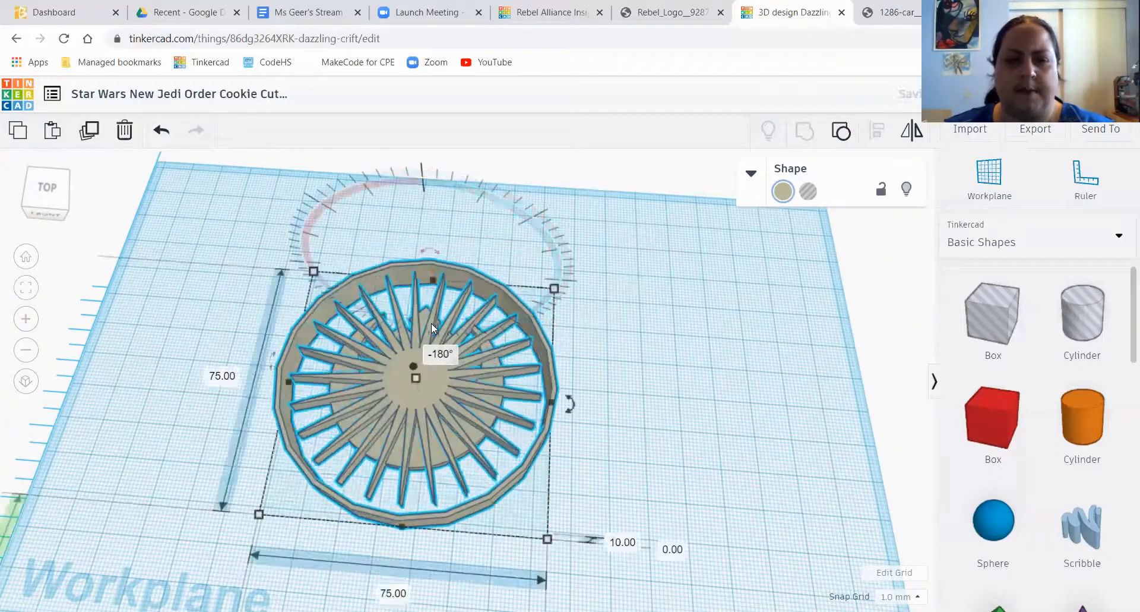
left_click(677, 408)
right_click_drag(614, 412, 375, 275)
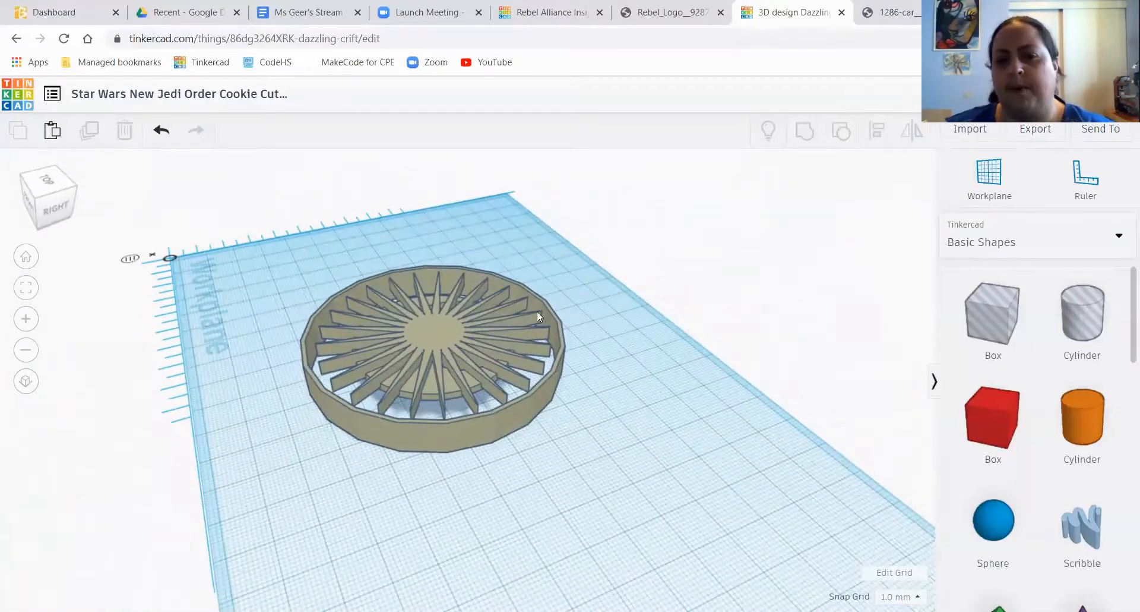
right_click_drag(341, 471, 520, 490)
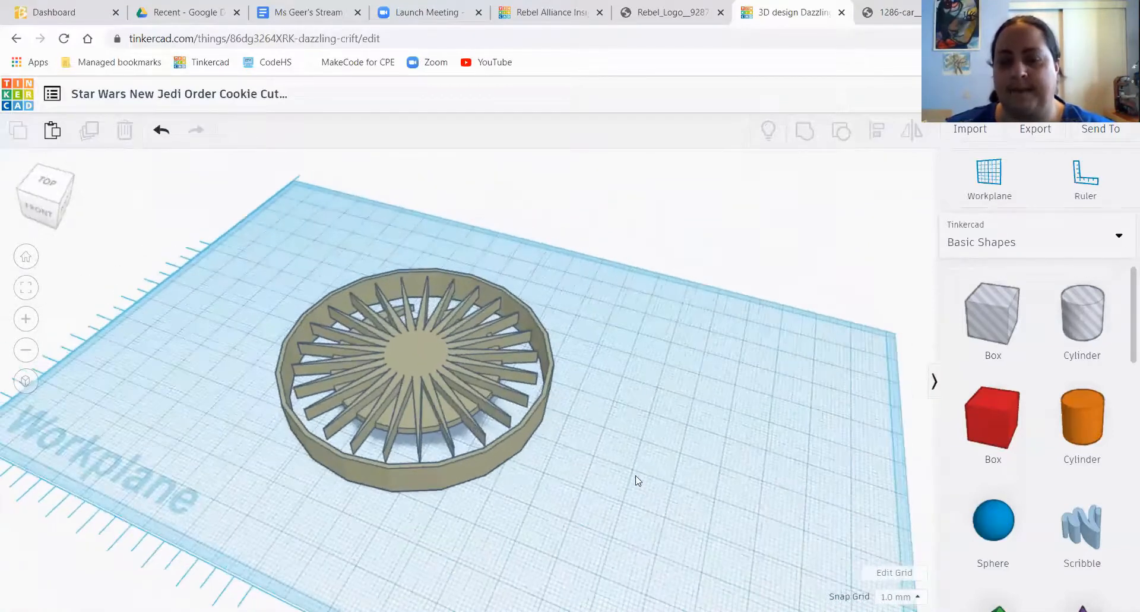
right_click_drag(698, 490, 714, 535)
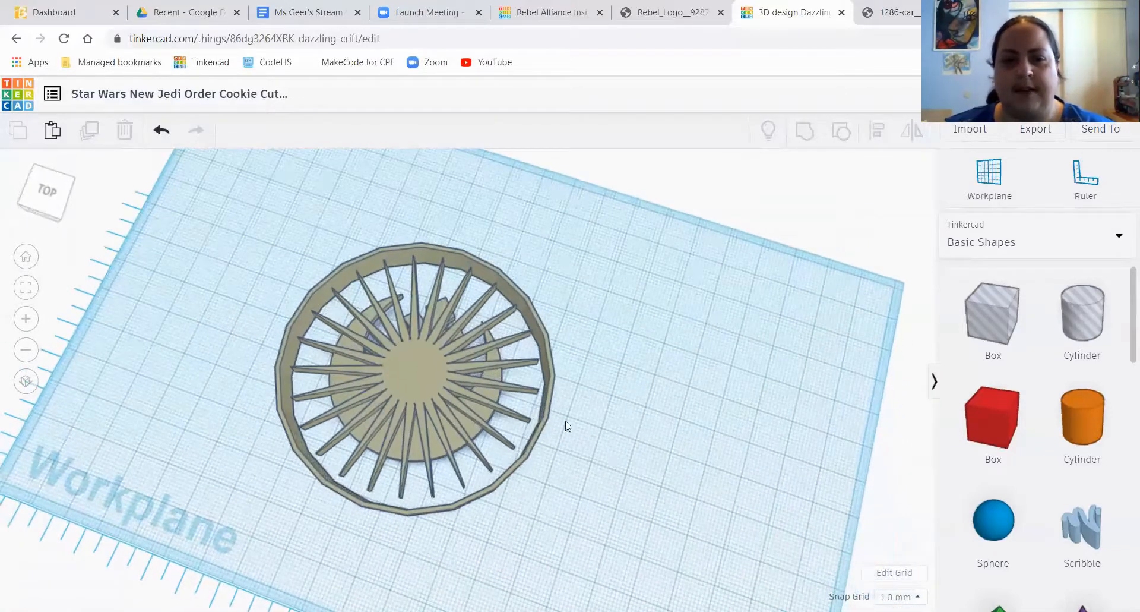
- Ungroup the cutter and place a copy of its outer ring beside it on the workplane
left_click(543, 416)
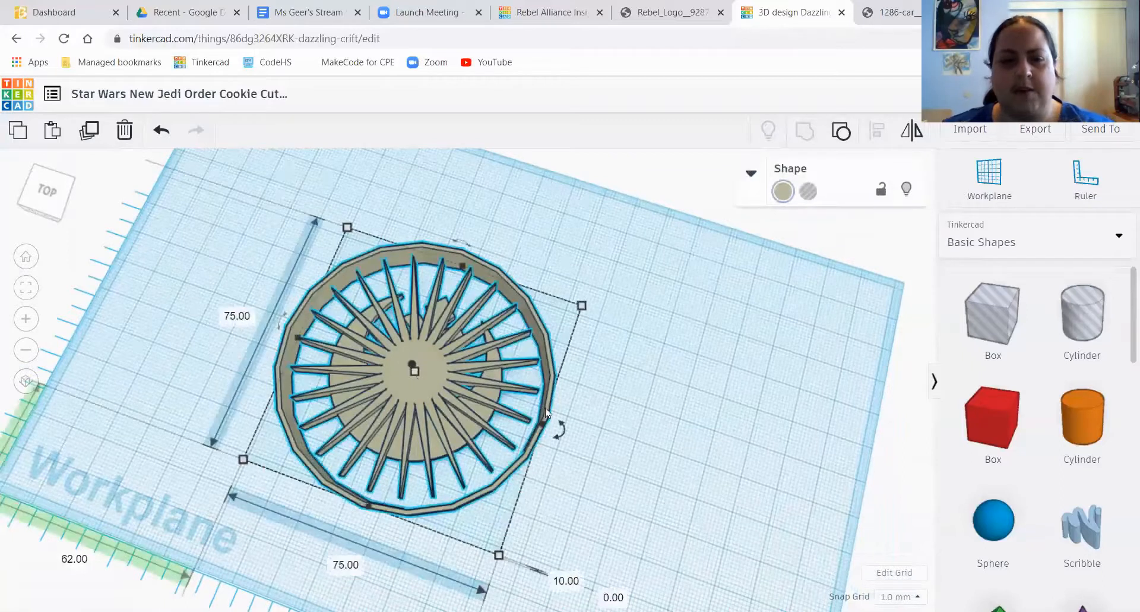
left_click(841, 133)
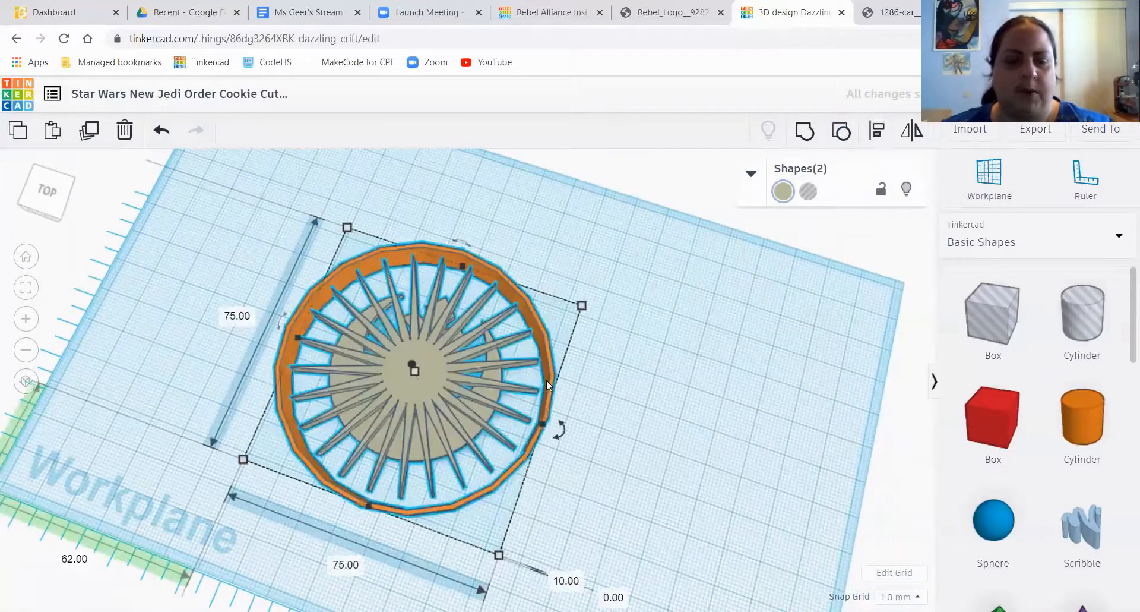
left_click(628, 398)
left_click(549, 362)
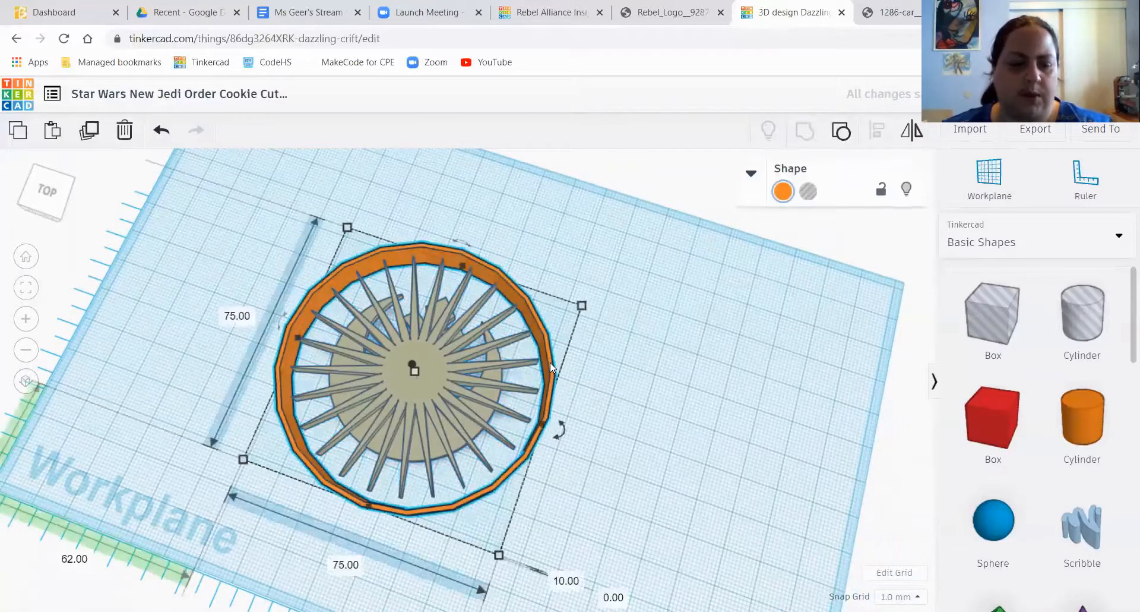
key("ctrl+v")
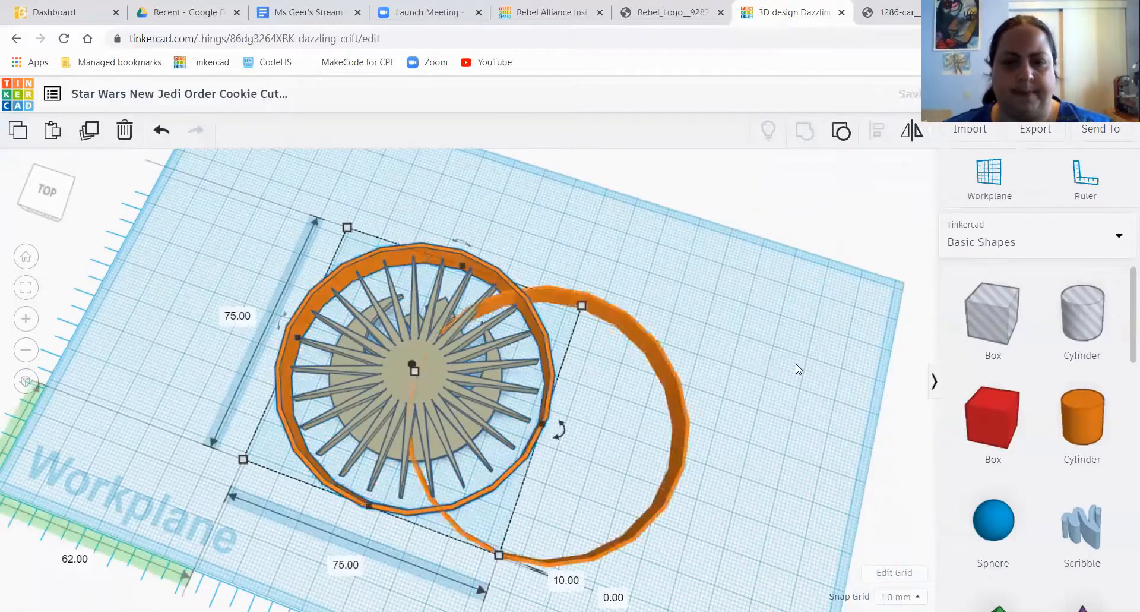
left_click_drag(664, 373, 836, 337)
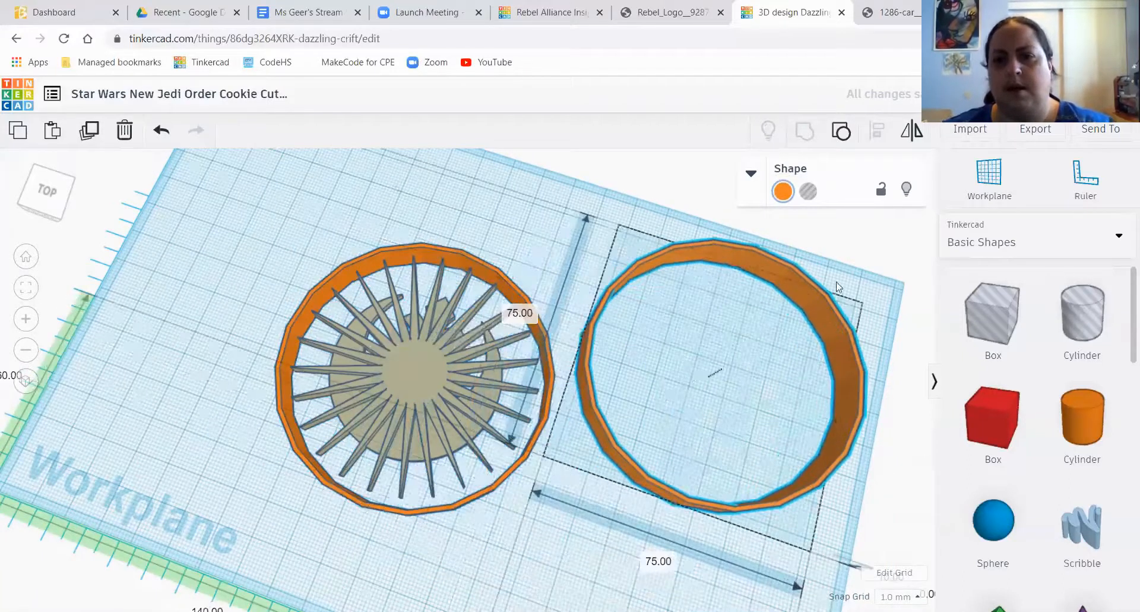
- Ungroup the copied ring into its two cylinders and stretch the hole cylinder's height to 36 mm
left_click(841, 132)
right_click_drag(622, 539, 664, 455)
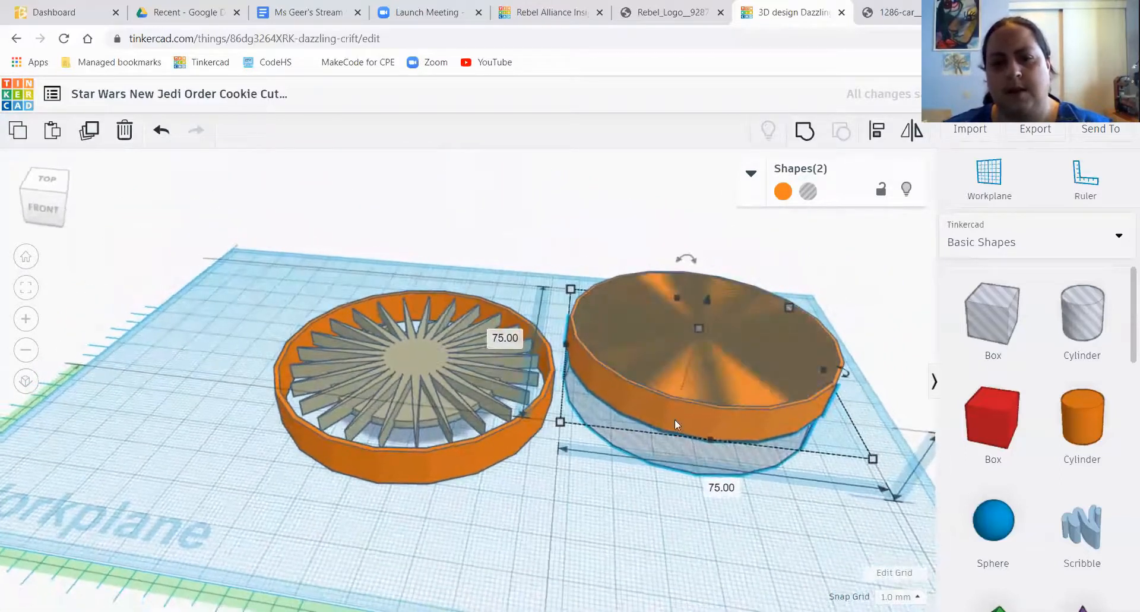
left_click(654, 487)
left_click(697, 332)
left_click_drag(698, 328, 704, 286)
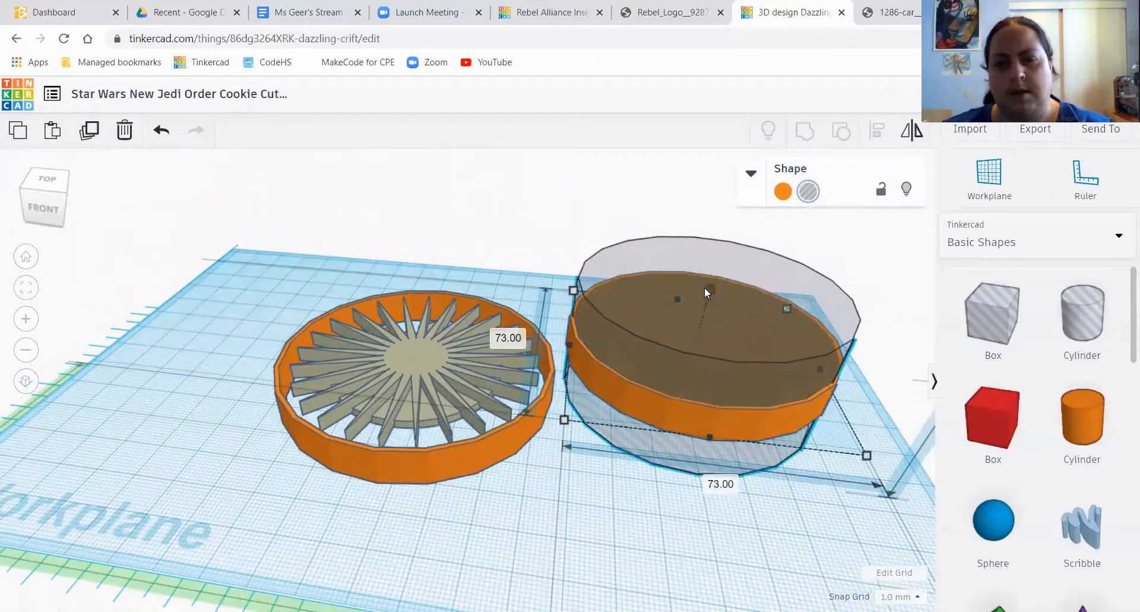
left_click(627, 529)
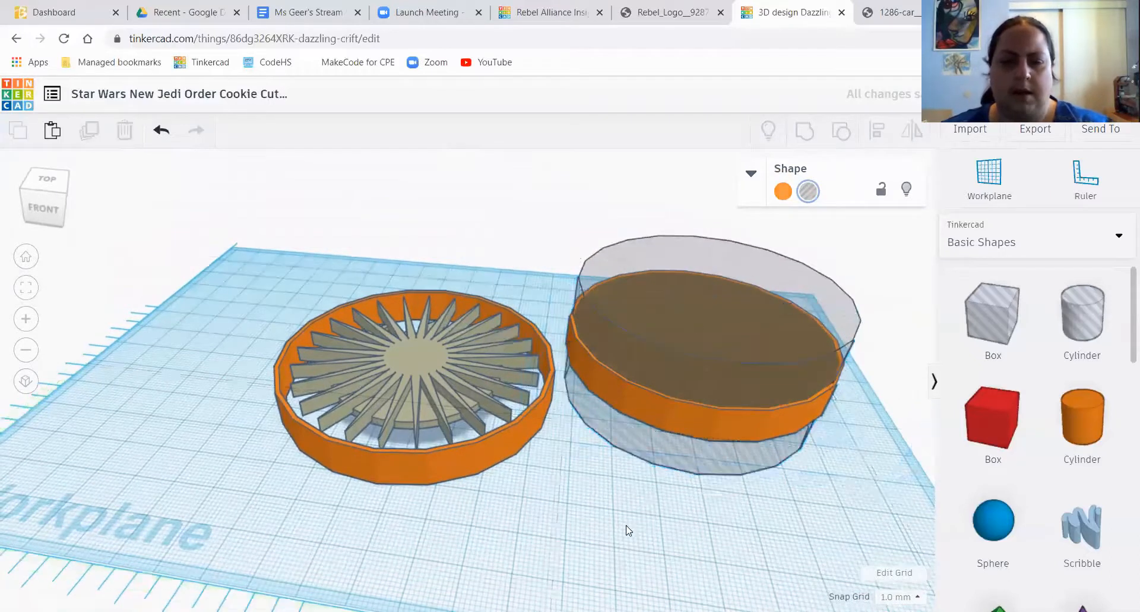
right_click_drag(619, 529, 592, 501)
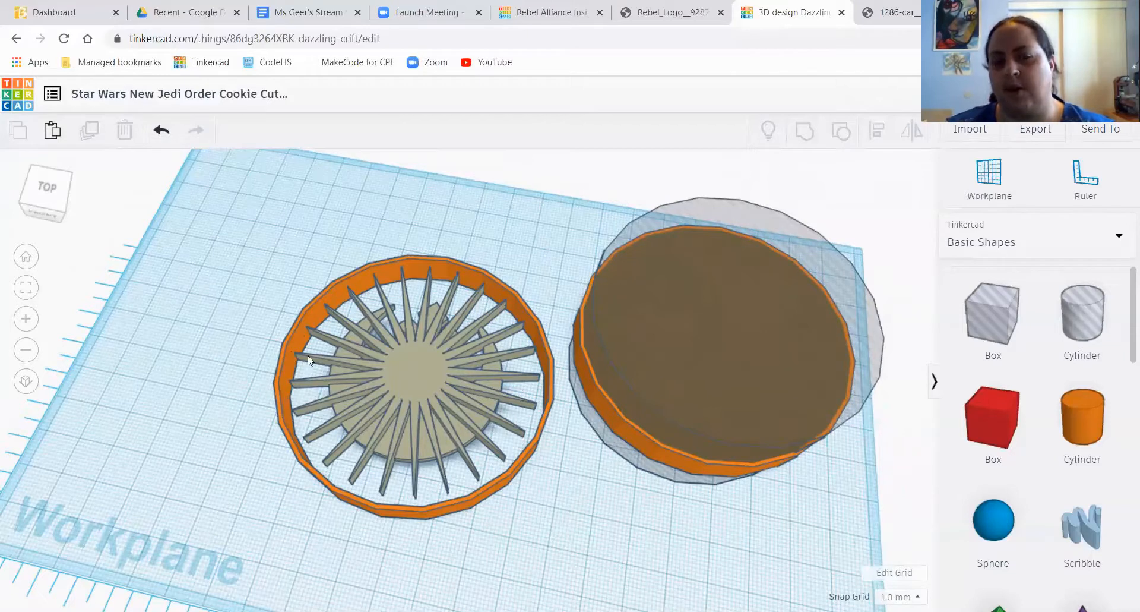
- Shrink the hole cylinder proportionally to 67 mm across and centre it in the solid cylinder in width and length
left_click(671, 369)
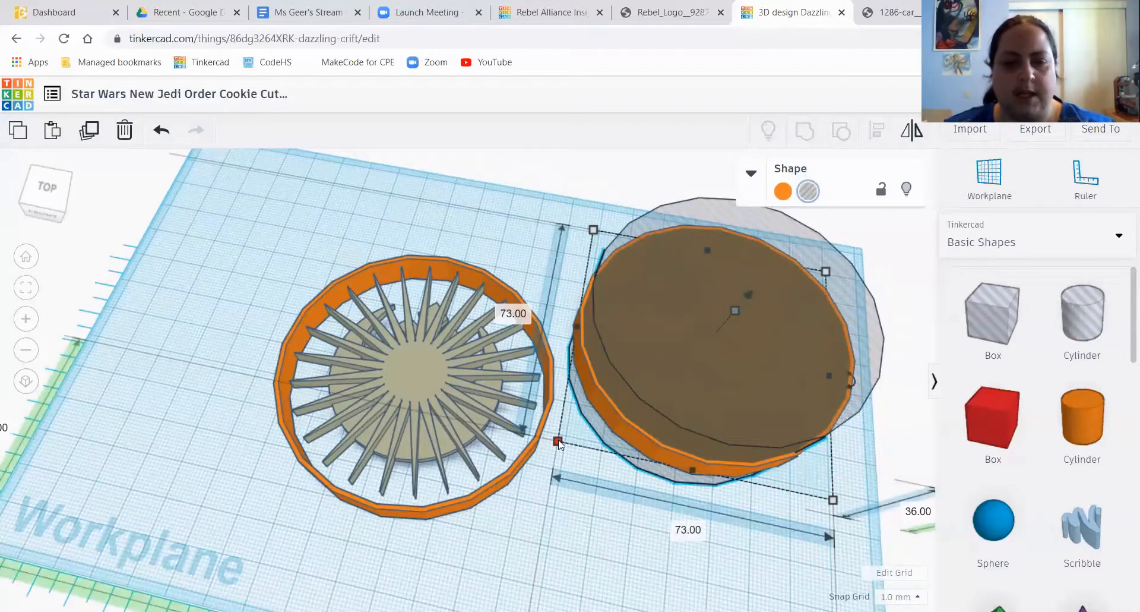
left_click_drag(559, 441, 582, 426)
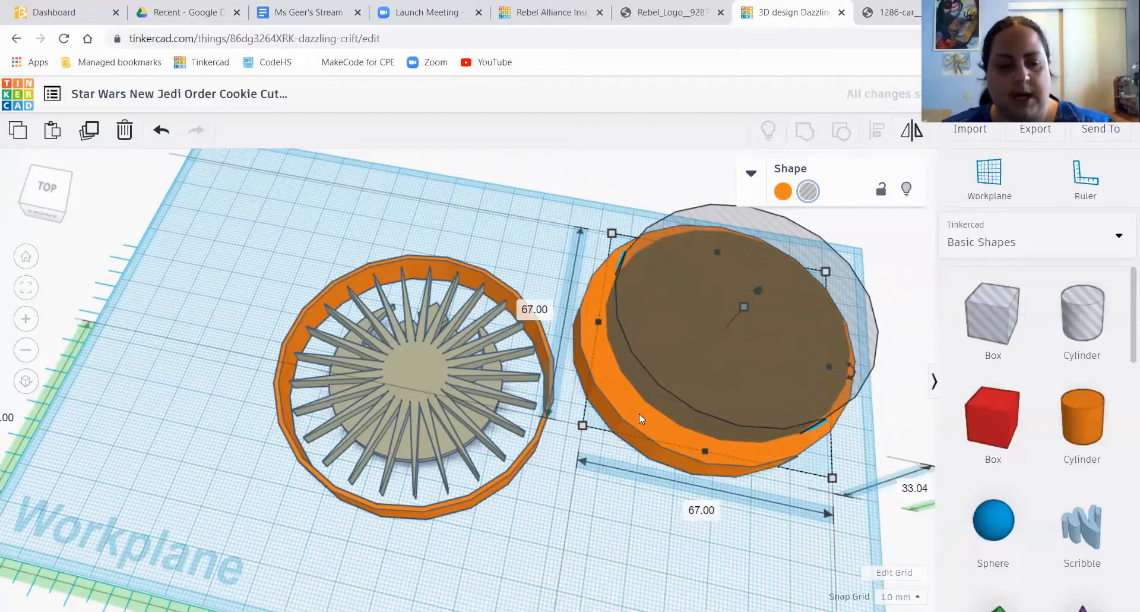
left_click(641, 414, "shift")
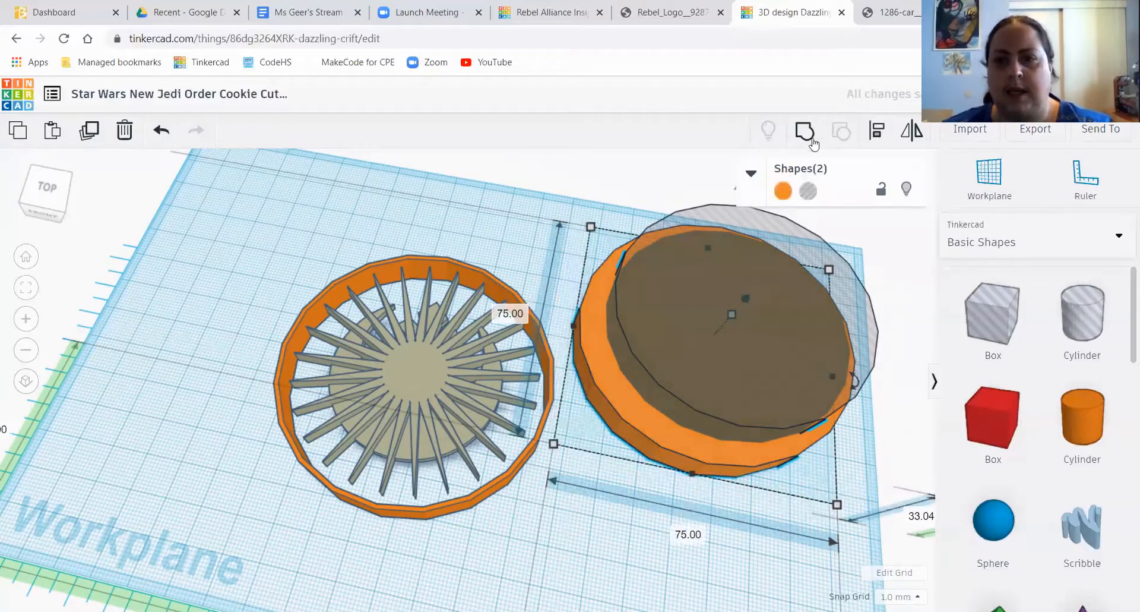
left_click(876, 132)
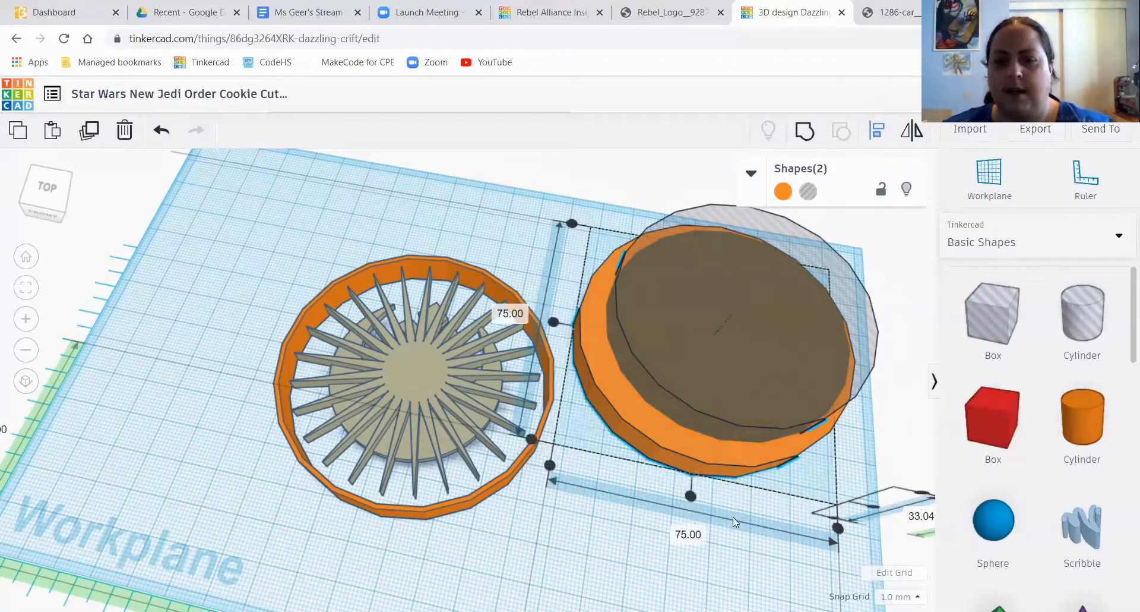
left_click(690, 496)
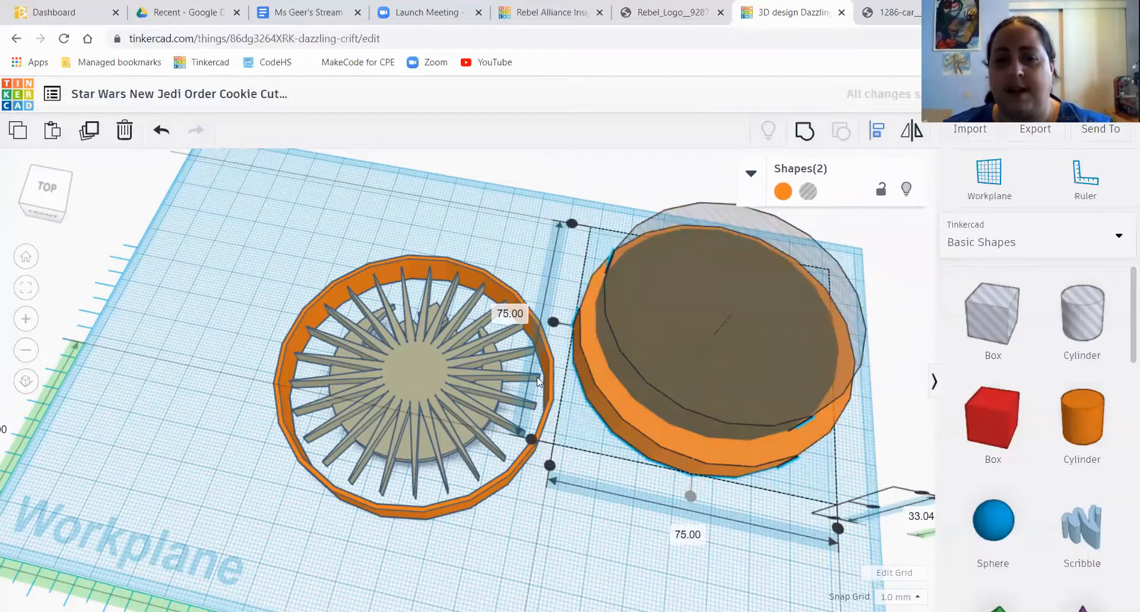
left_click(553, 322)
- Shrink the hole cylinder proportionally to 64 mm across and centre it again in the solid cylinder
left_click(589, 551)
mouse_move(644, 541)
right_mouse_down()
mouse_move(704, 585)
mouse_move(716, 610)
mouse_move(628, 533)
mouse_move(610, 536)
mouse_move(641, 550)
right_mouse_up()
left_click(689, 379)
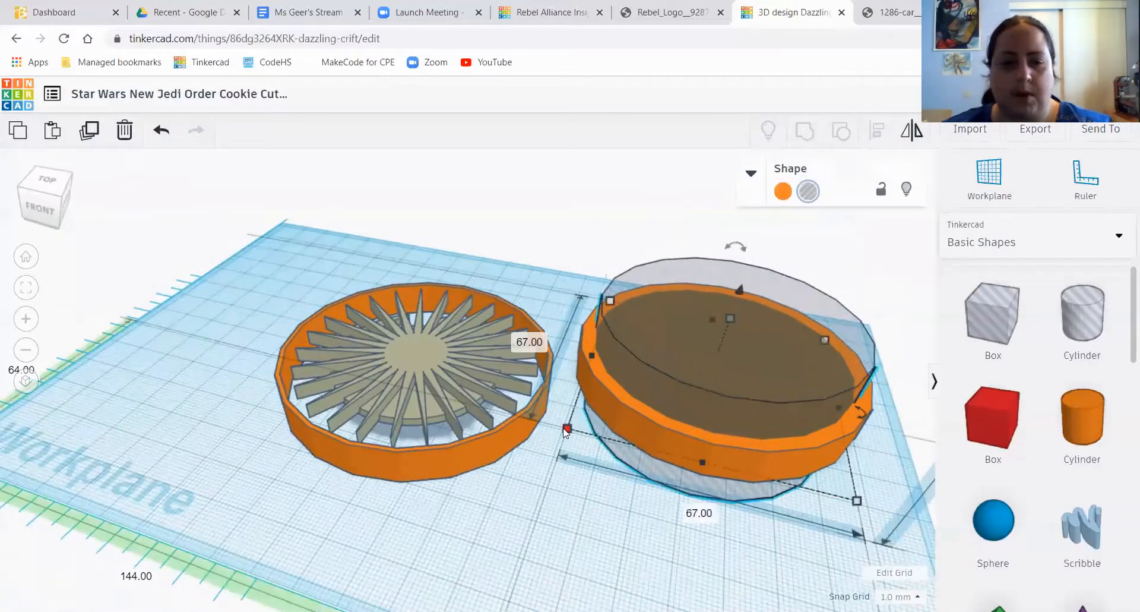
left_click_drag(566, 431, 581, 424)
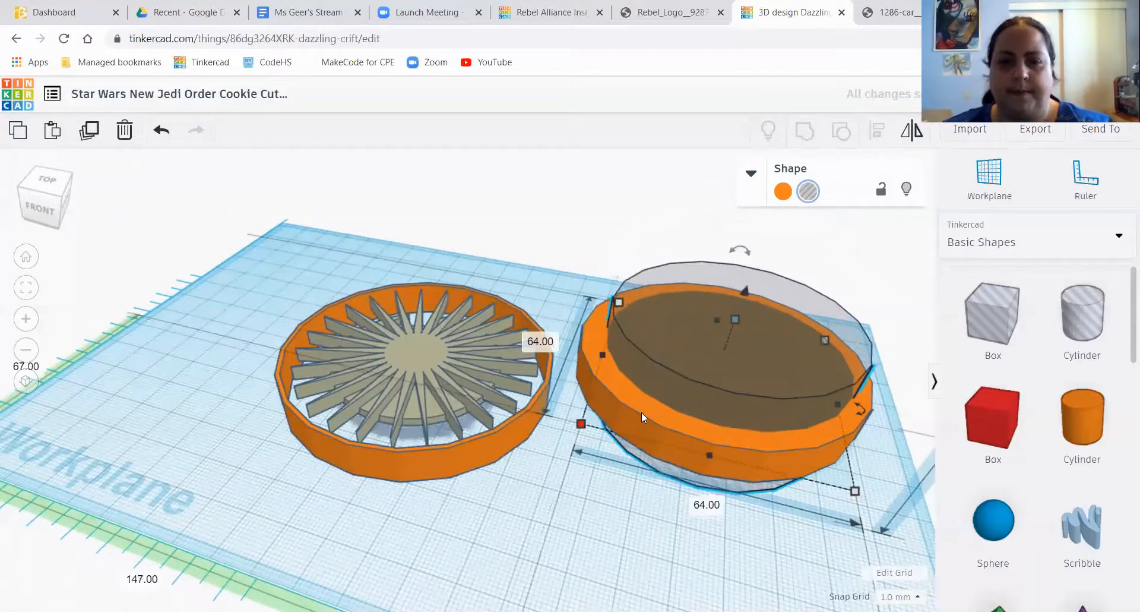
left_click(636, 439, "shift")
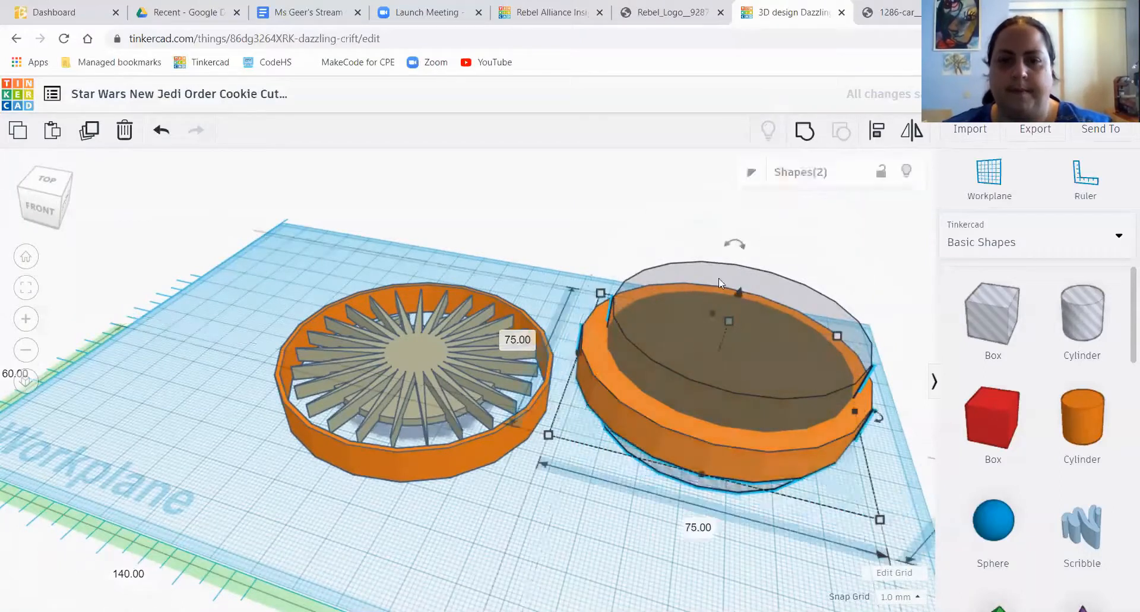
left_click(877, 130)
left_click(699, 491)
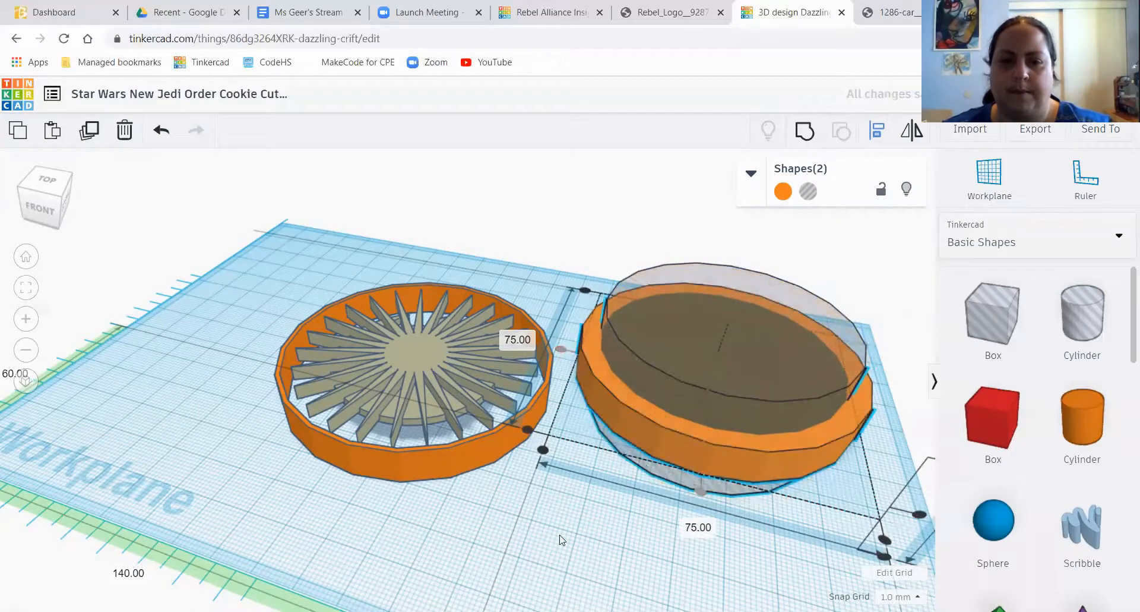
- Group the hole cylinder with the solid cylinder to cut a ring with a thicker wall
right_click_drag(561, 539, 699, 478)
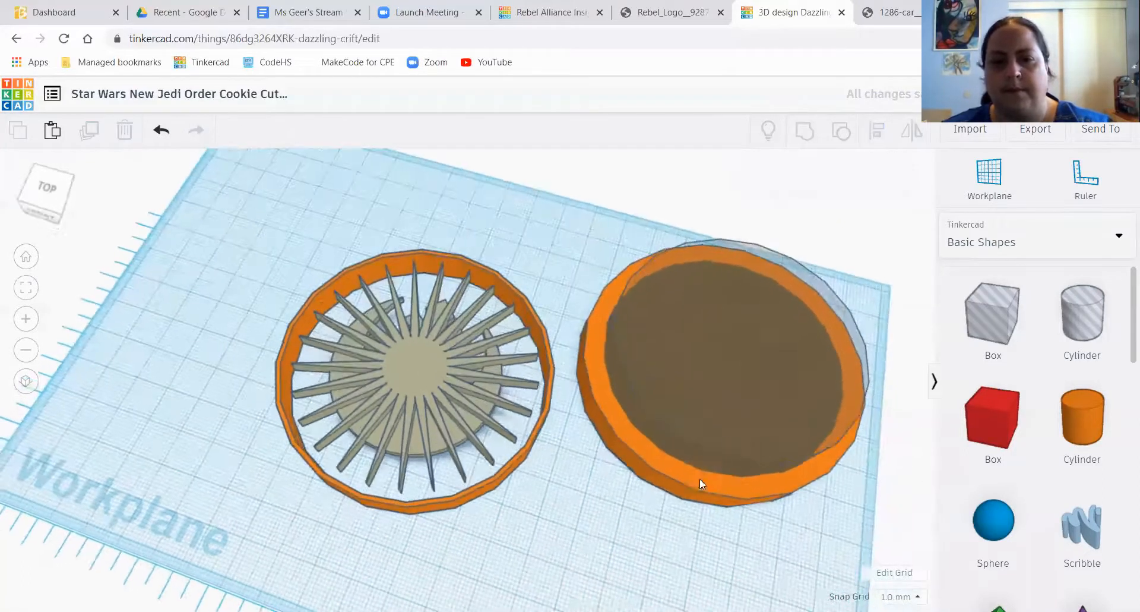
left_click(738, 397)
left_click(647, 452, "shift")
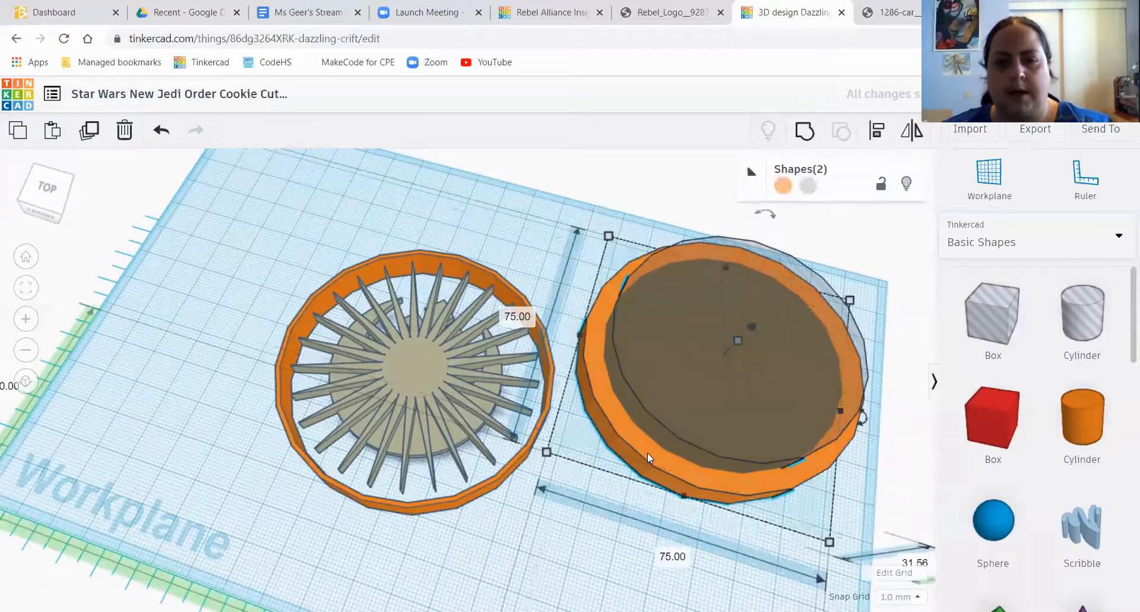
left_click(804, 131)
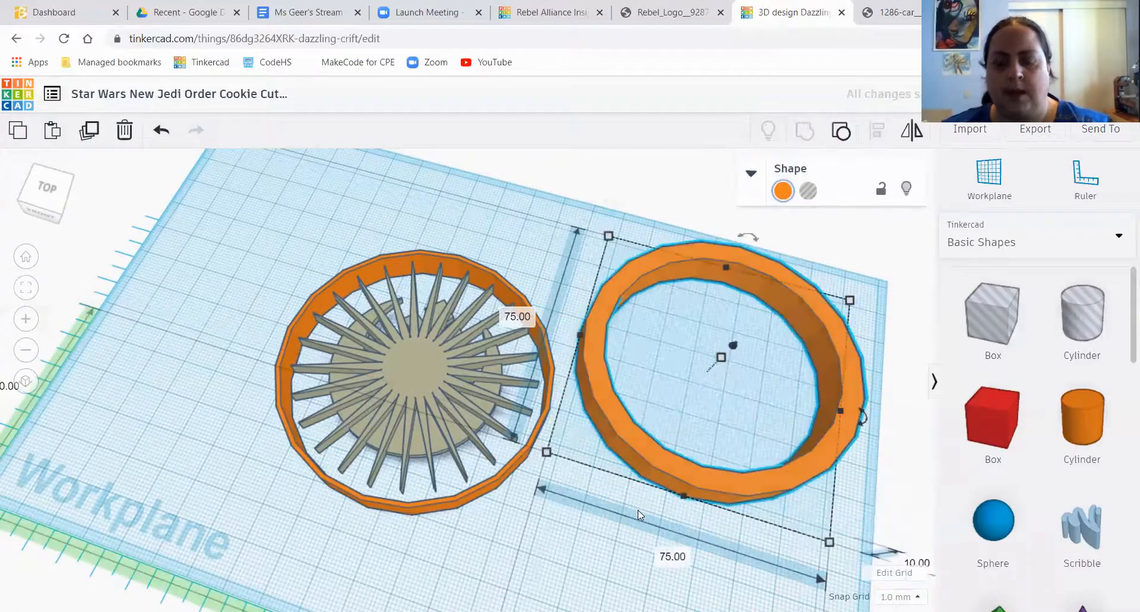
- Set the height of the thick-walled ring to 1 mm
right_click_drag(651, 535, 674, 393)
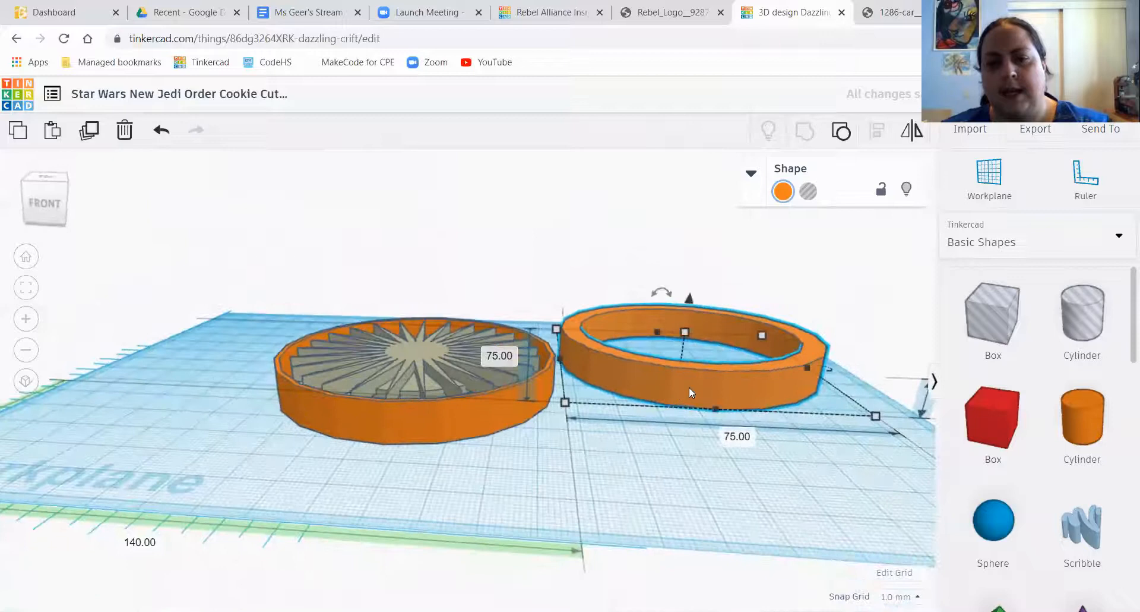
left_click(890, 366)
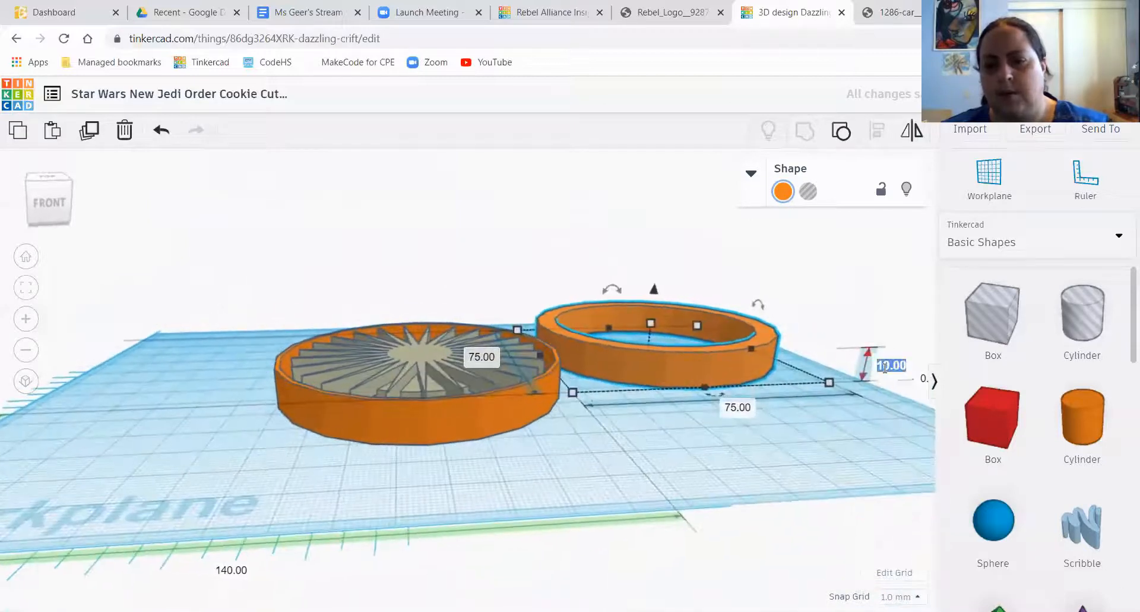
type("2")
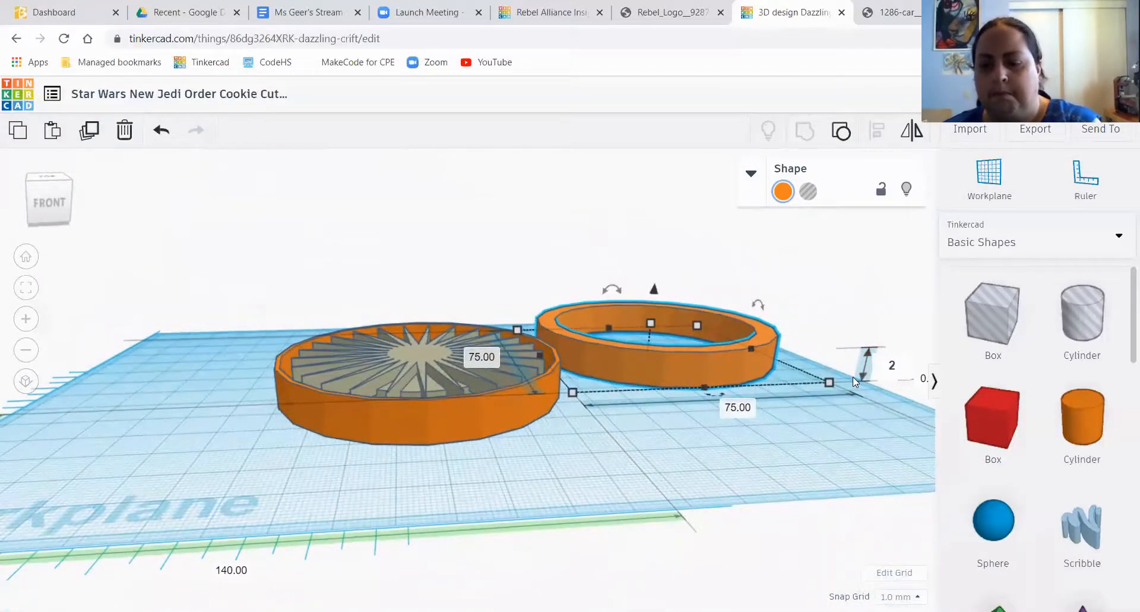
key("BackSpace")
type("1")
key("Return")
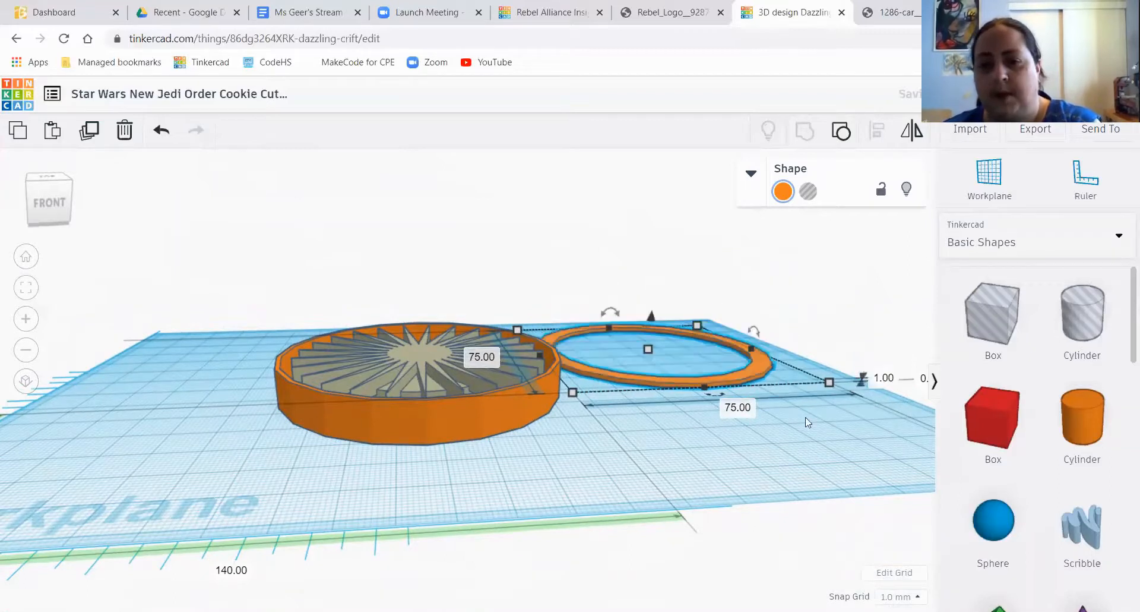
- Move the flat ring onto the cutter and align it with the outer ring and the emblem-and-star group at their top faces
left_click(772, 454)
right_click_drag(751, 471, 703, 409)
left_click_drag(688, 393, 412, 482)
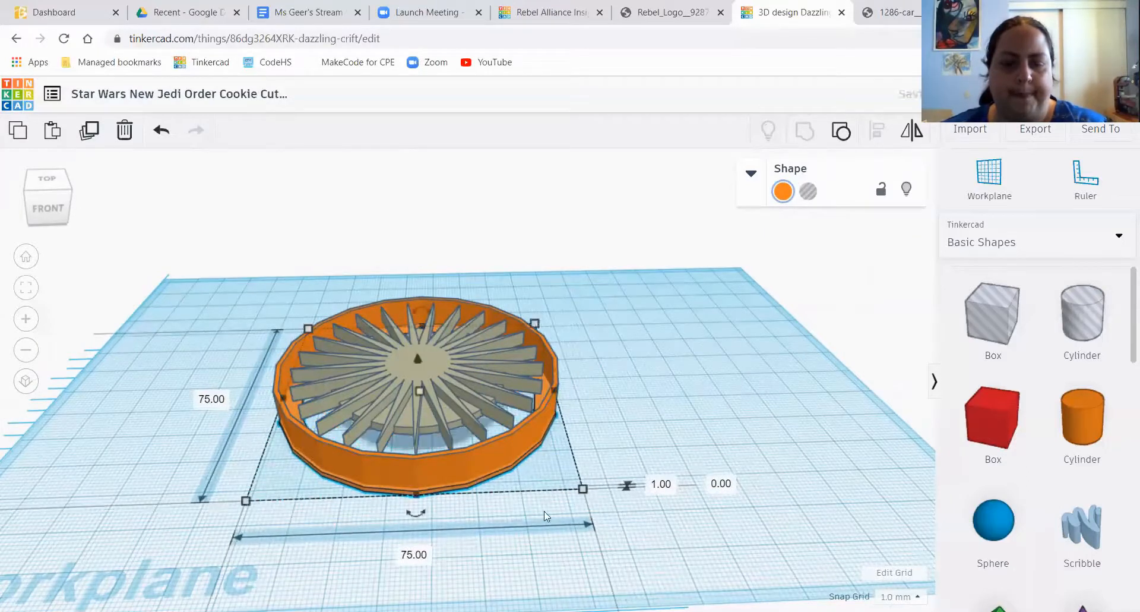
left_click(659, 537)
left_click_drag(660, 538, 208, 240)
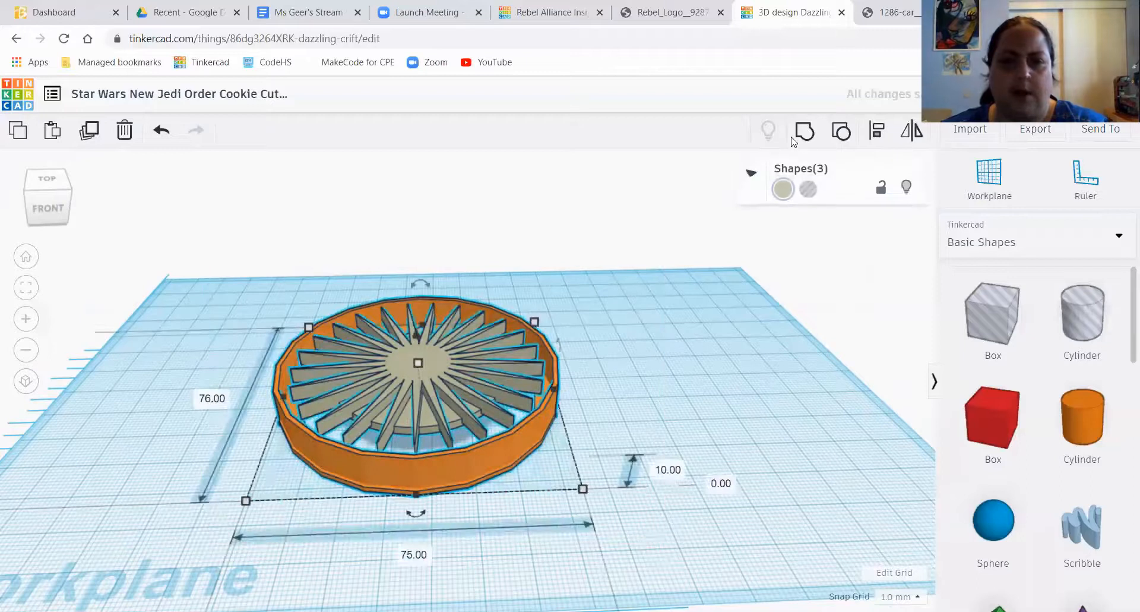
left_click(876, 133)
left_click(614, 455)
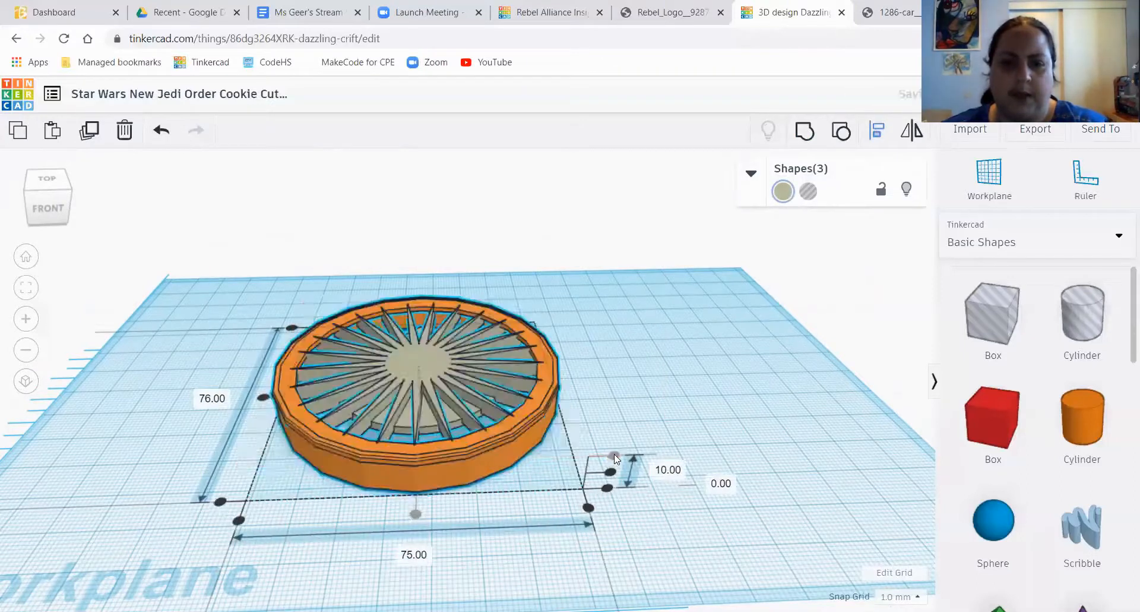
- Examine from above and from the side how the flat ring meets the star's points and the outer ring
left_click(682, 389)
right_click_drag(681, 389, 631, 479)
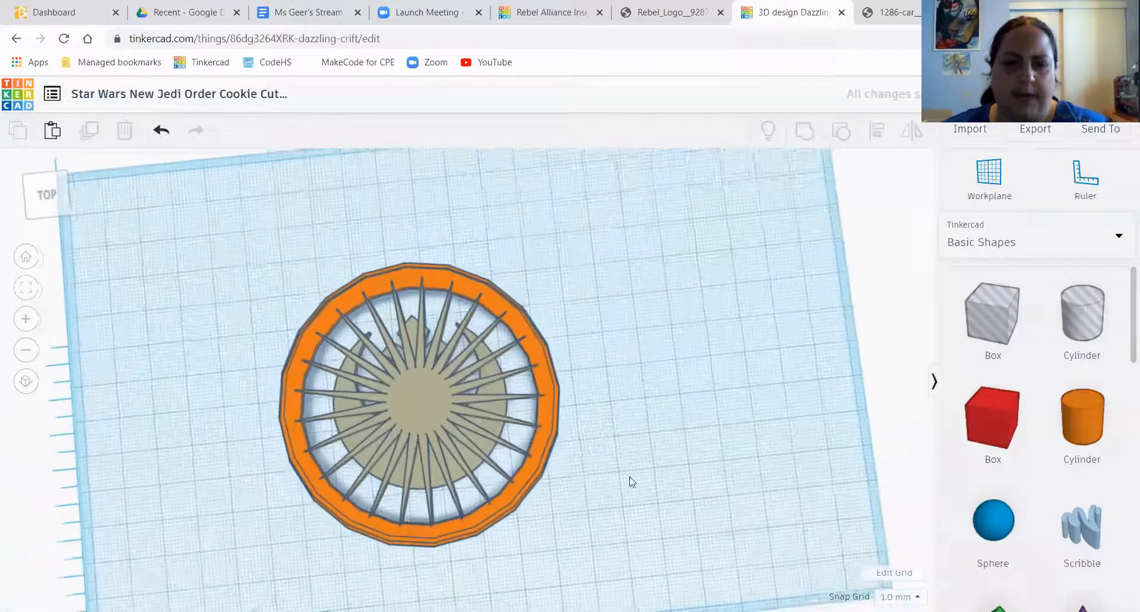
scroll(570, 448, "up", 4)
scroll(565, 447, "up", 2)
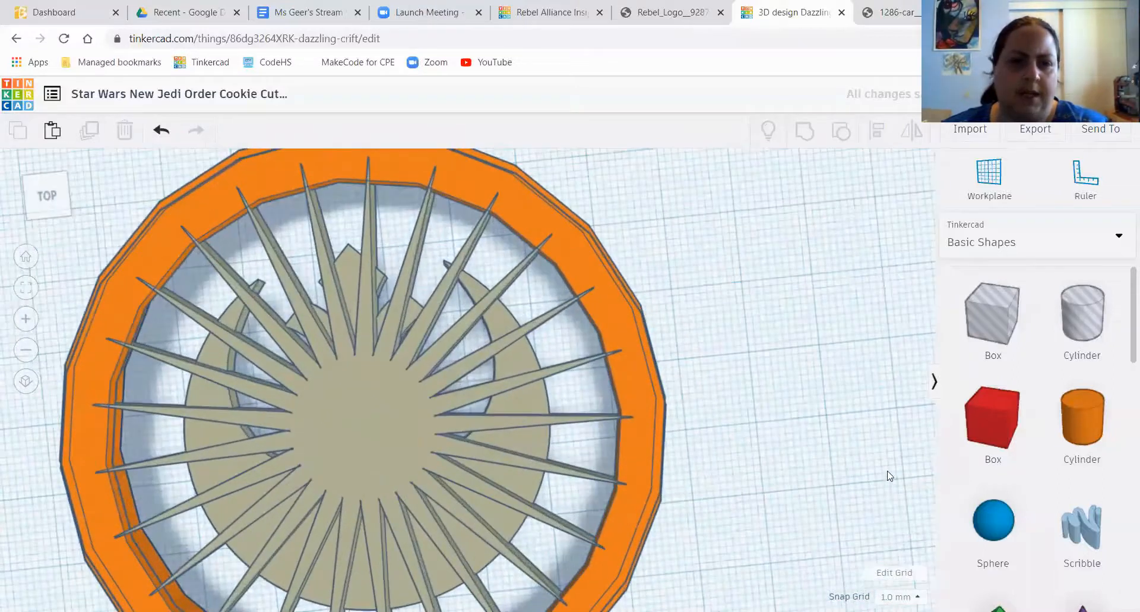
scroll(889, 475, "down", 3)
right_click_drag(746, 509, 414, 250)
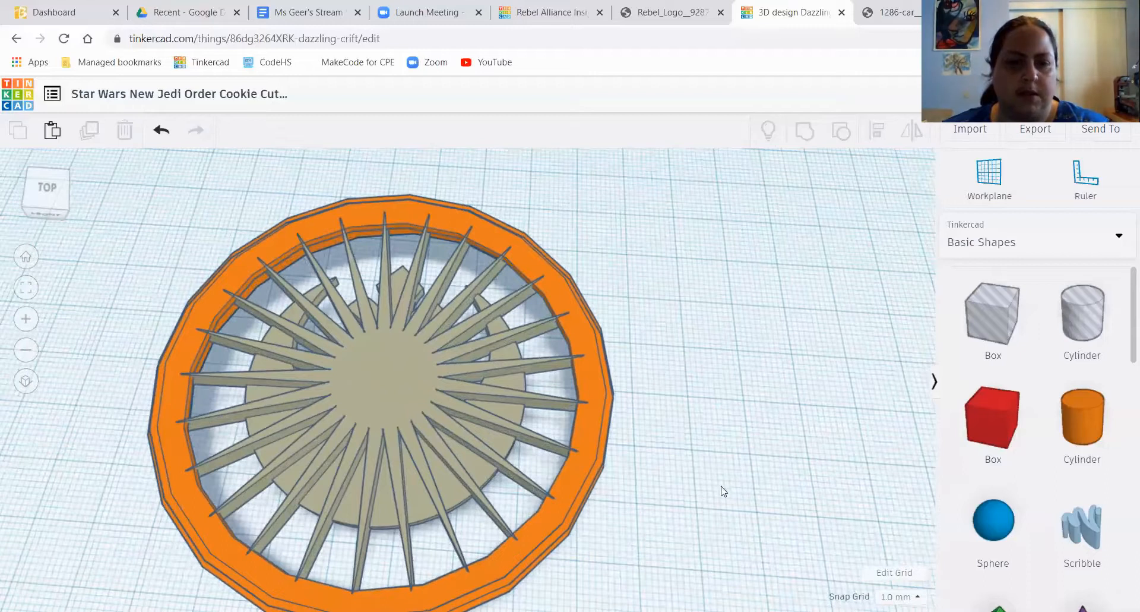
right_click_drag(722, 486, 714, 446)
scroll(714, 446, "down", 3)
right_click_drag(621, 397, 711, 479)
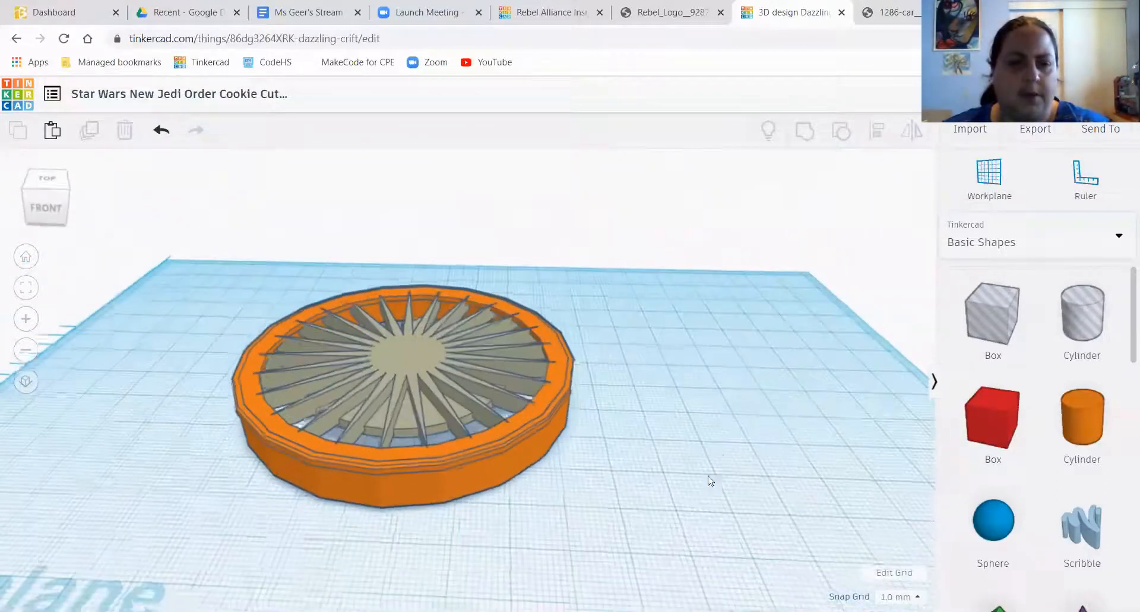
- Align the flat ring, the outer ring and the emblem-and-star group on their common centre in both horizontal directions
left_click_drag(195, 248, 646, 536)
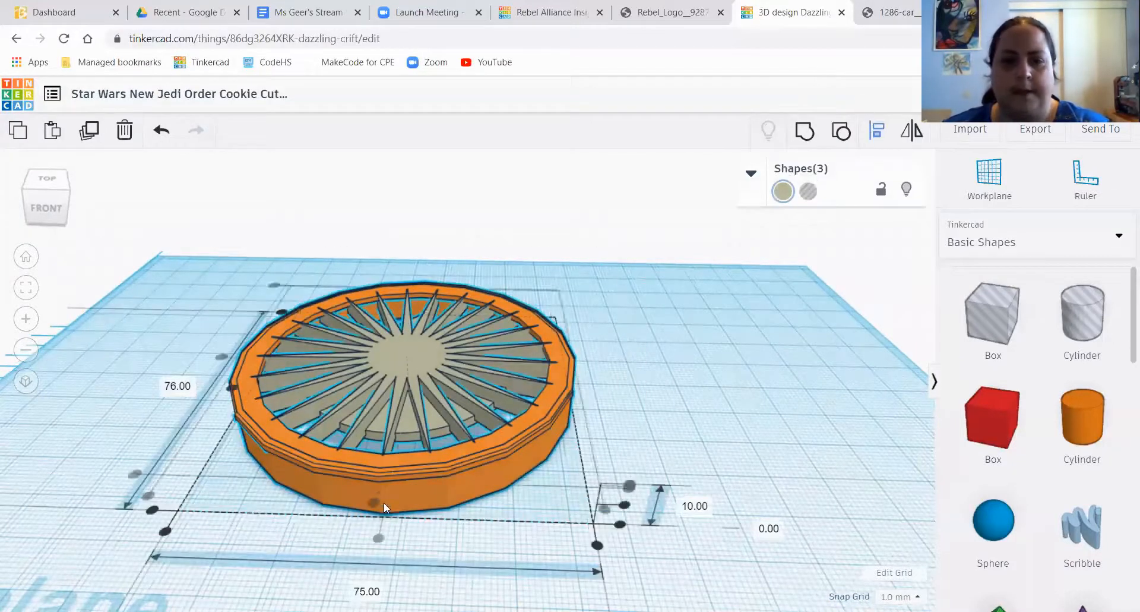
left_click(378, 541)
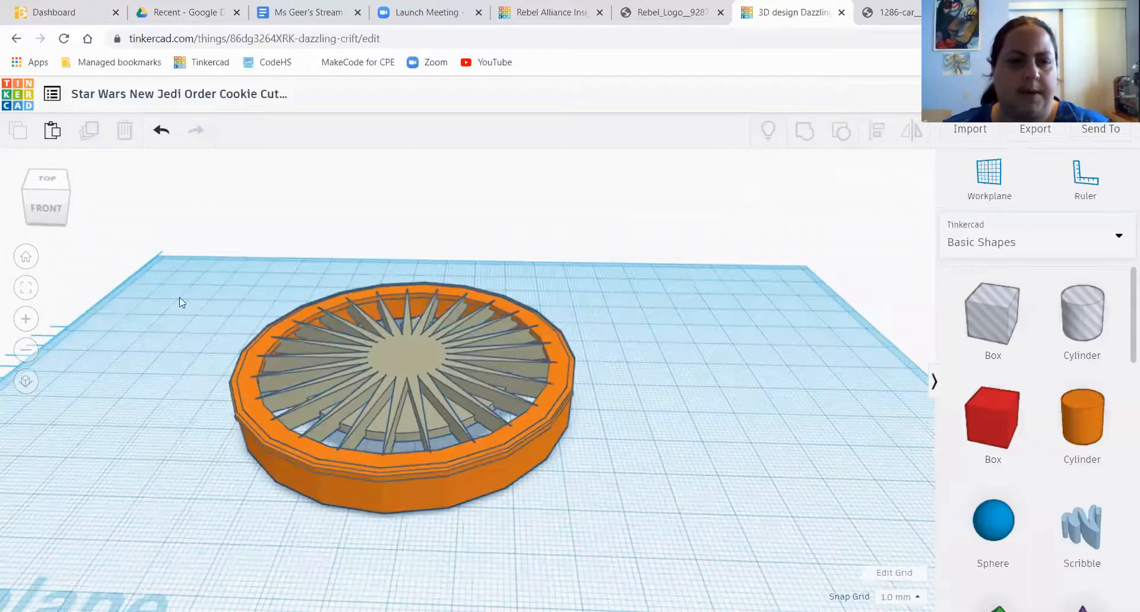
left_click_drag(133, 212, 676, 574)
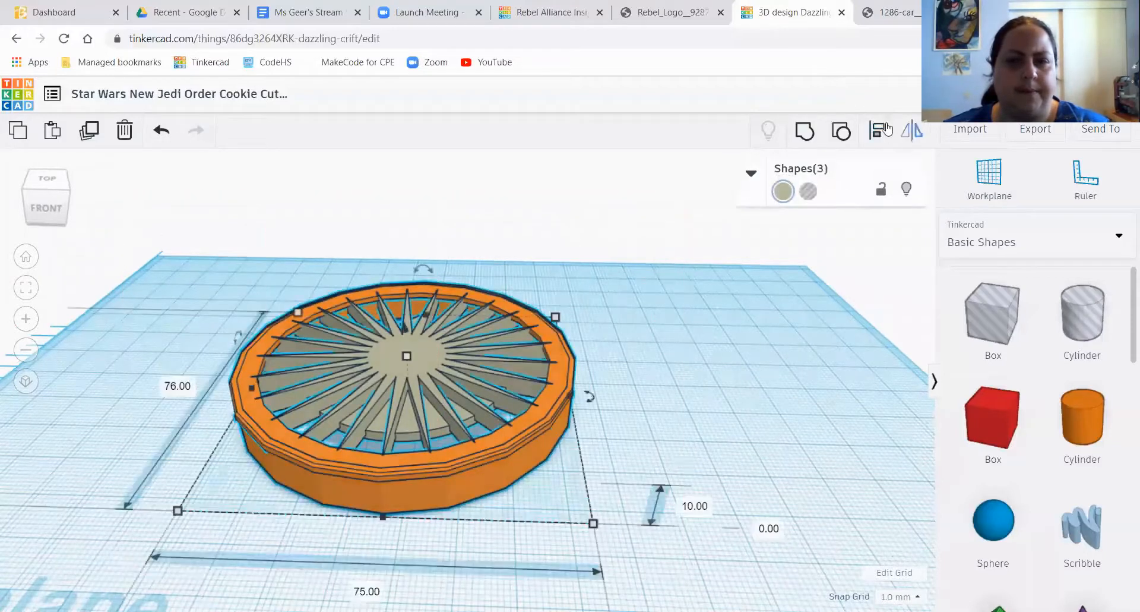
right_click_drag(747, 363, 830, 363)
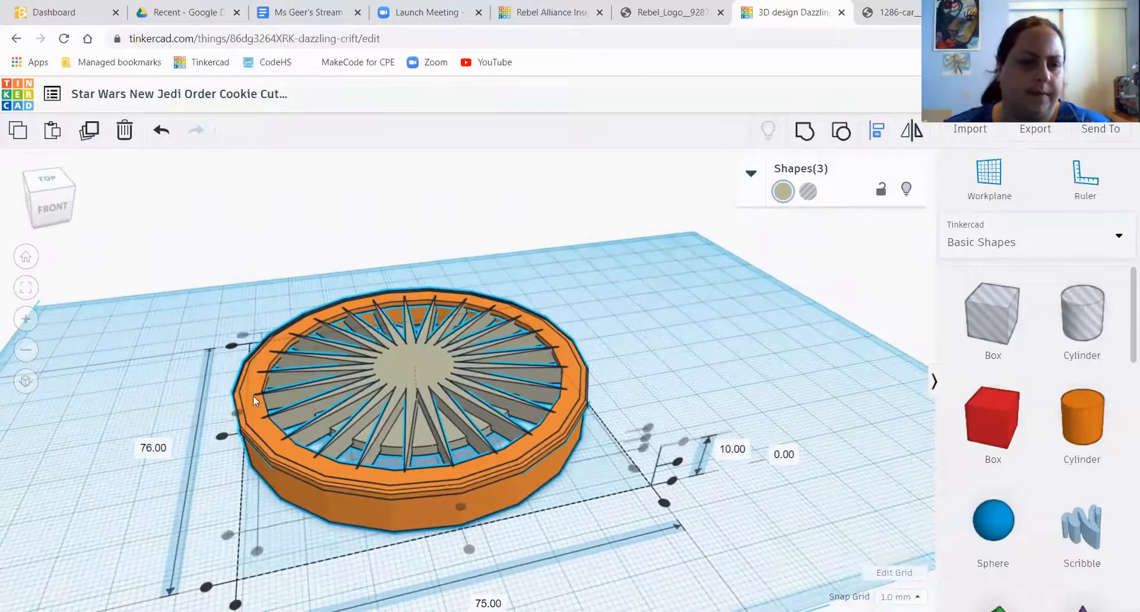
left_click(221, 438)
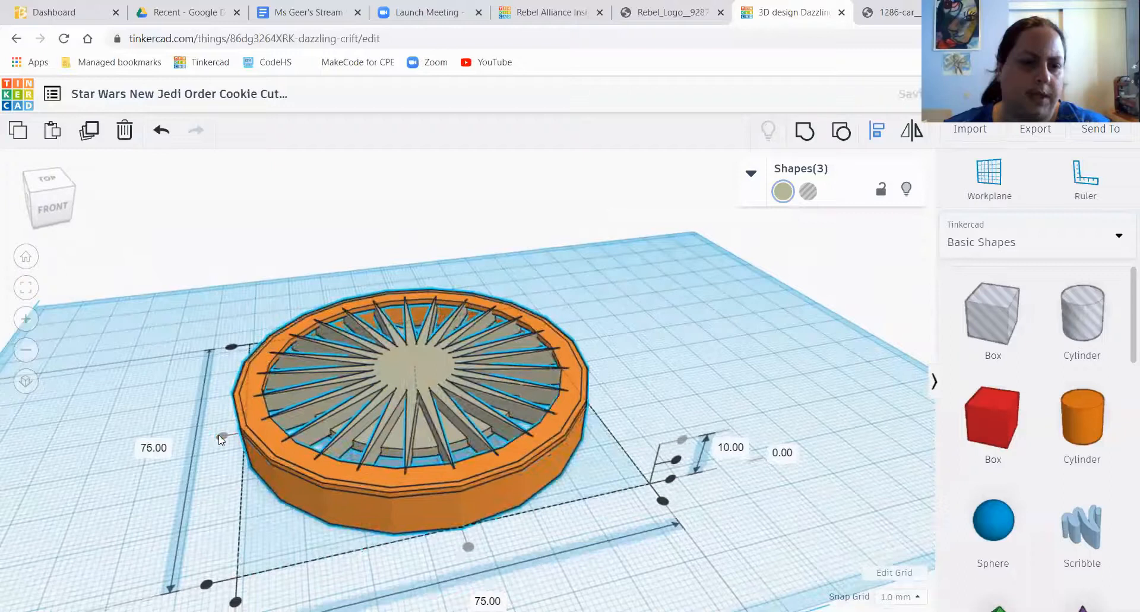
left_click(690, 403)
scroll(575, 450, "up", 5)
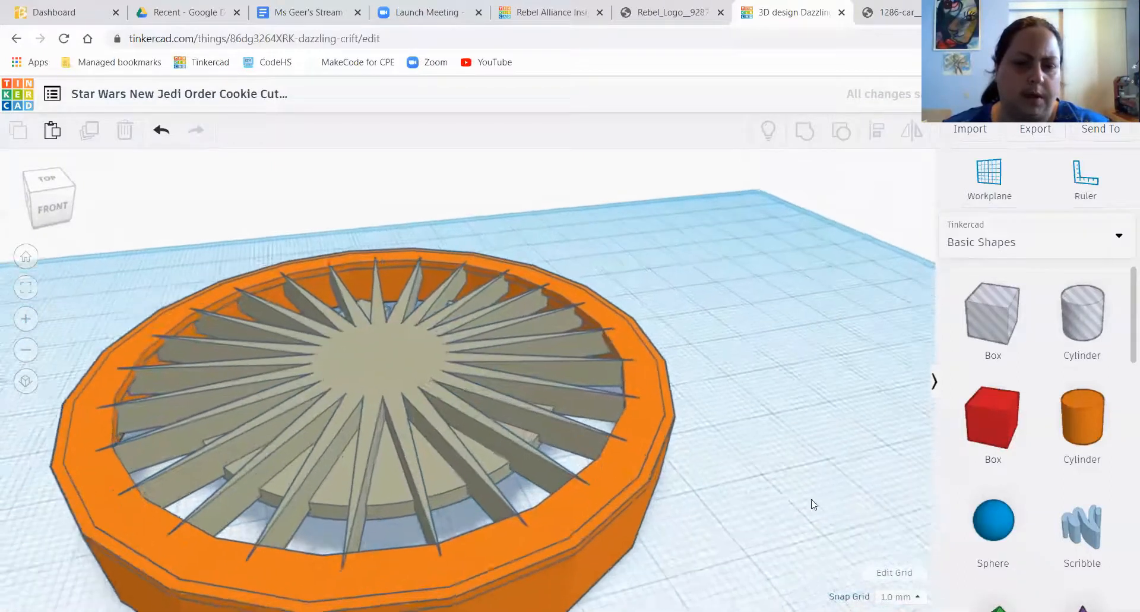
- Group the flat ring, the outer ring and the emblem-and-star group into one cutter
scroll(671, 471, "down", 5)
right_click_drag(671, 471, 491, 520)
scroll(490, 521, "down", 5)
right_click_drag(613, 538, 714, 546)
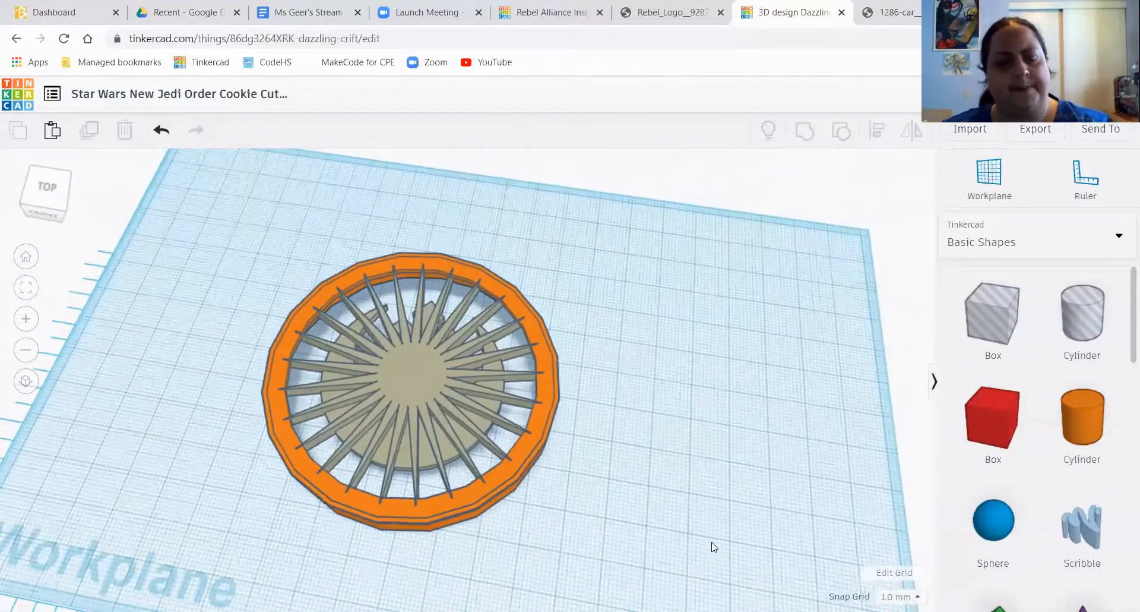
left_click(460, 305)
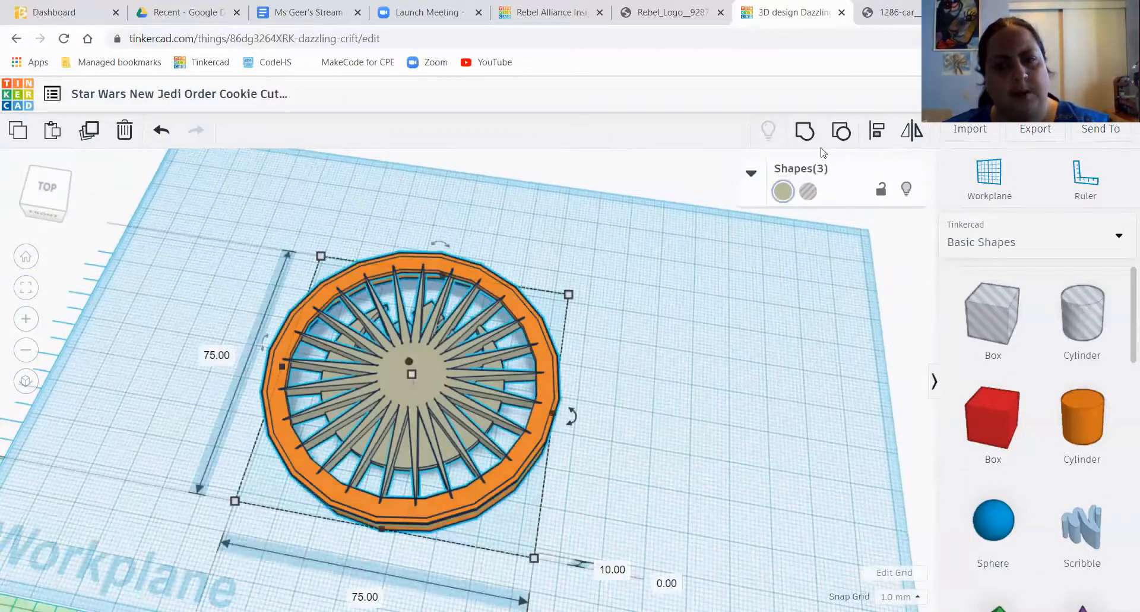
left_click(801, 134)
- Flip the grouped cutter upside down so the Rebel emblem faces up
right_click_drag(677, 438, 683, 437)
left_click_drag(419, 247, 434, 320)
left_click(665, 423)
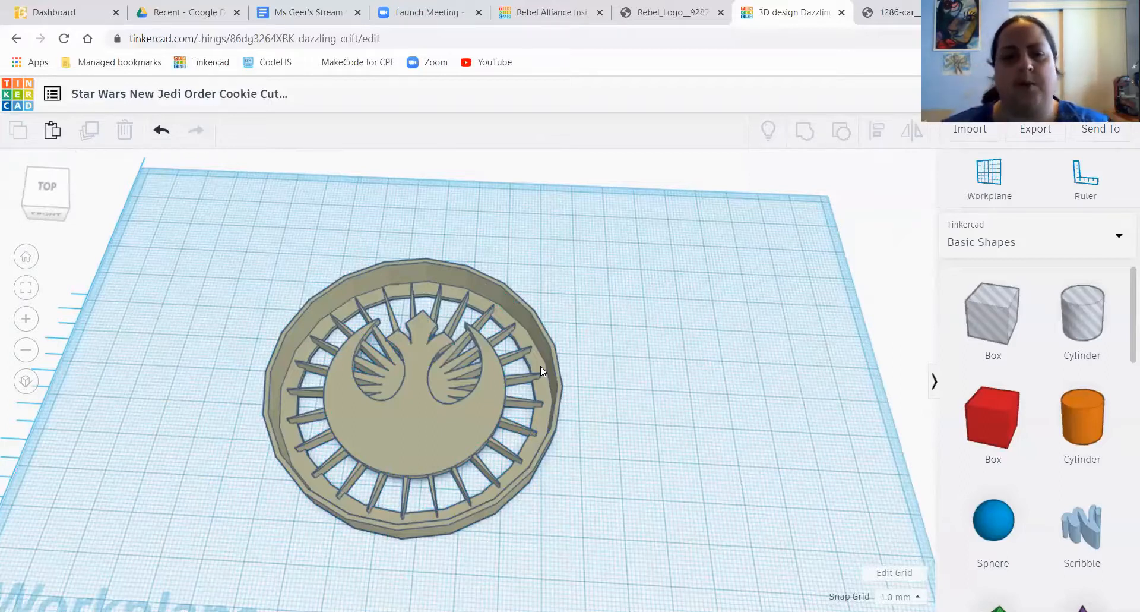
- Move the cutter farther back on the workplane and inspect its emblem and points from above and from the side
left_click_drag(391, 395, 439, 314)
left_click(686, 342)
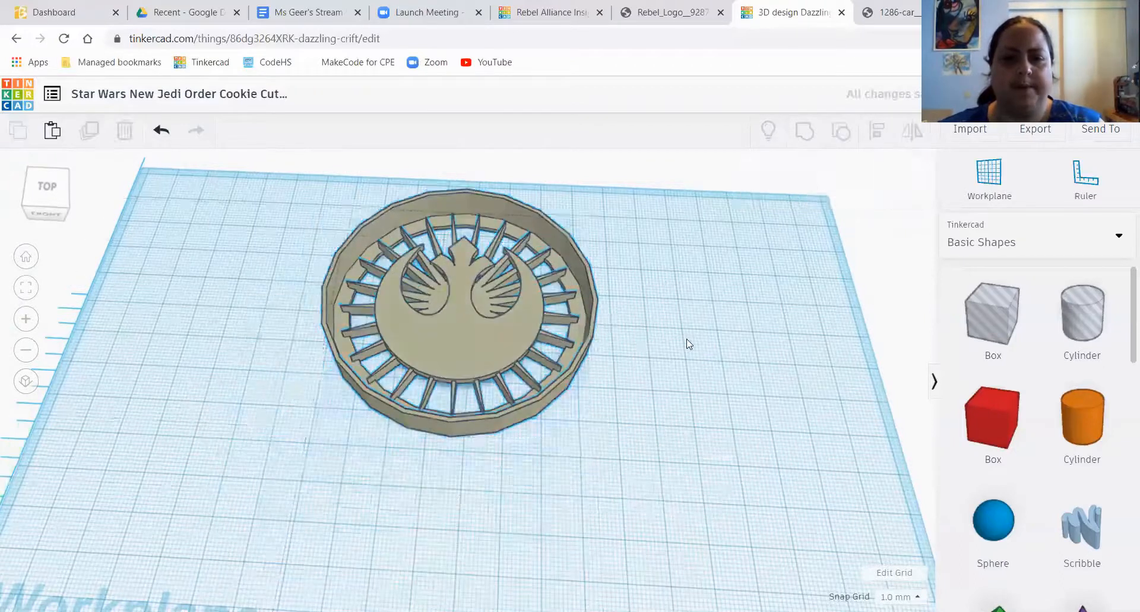
right_click_drag(686, 339, 675, 423)
left_click_drag(513, 346, 505, 359)
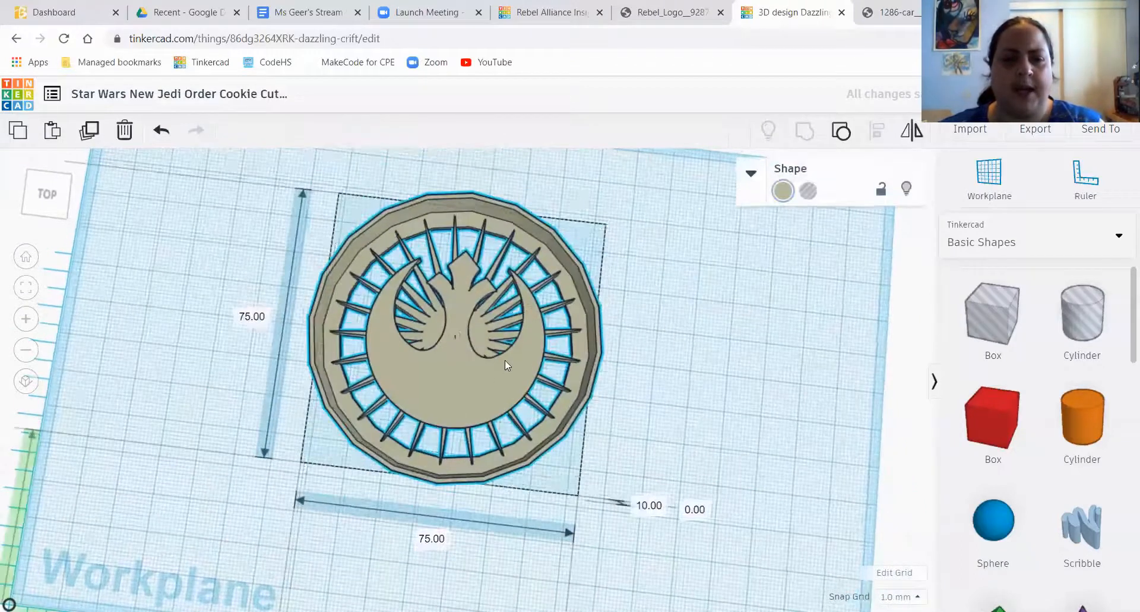
left_click(730, 437)
right_click_drag(750, 403, 520, 372)
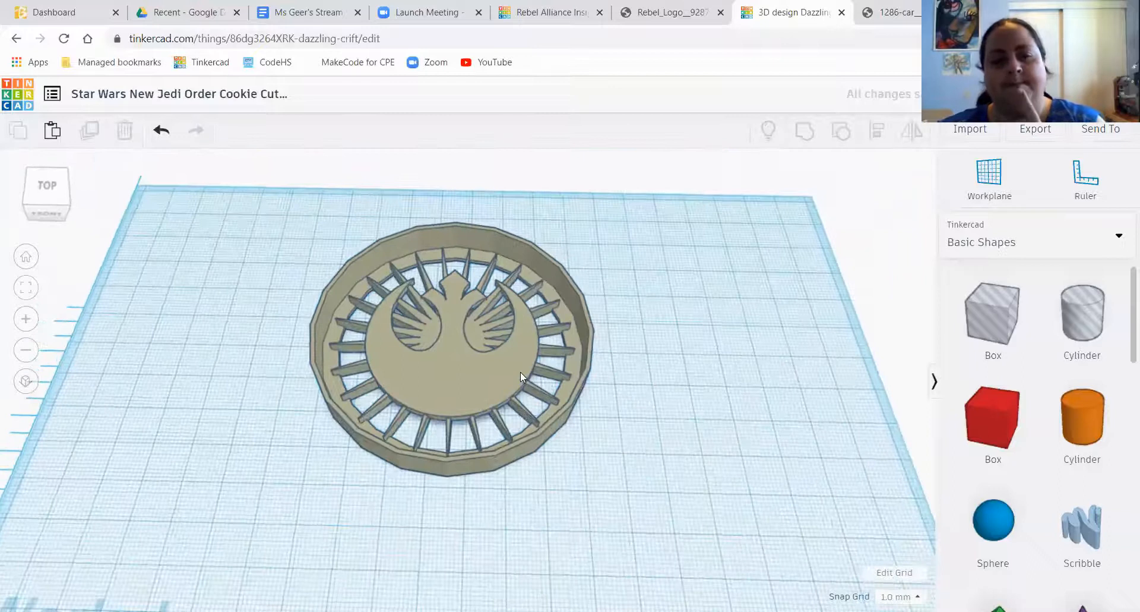
left_click(520, 372)
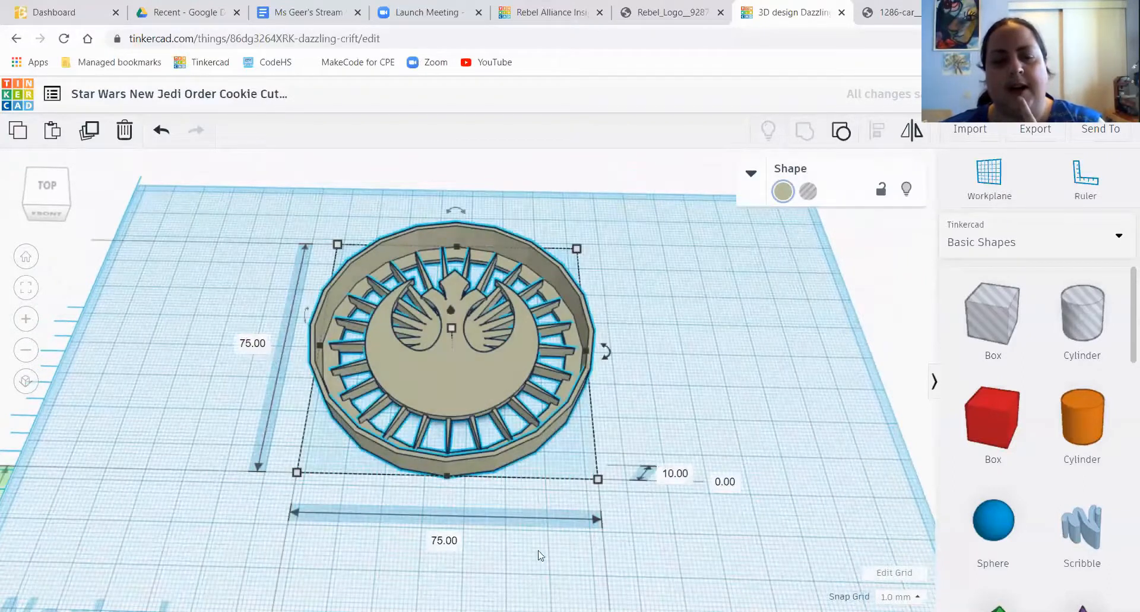
right_click_drag(625, 506, 688, 441)
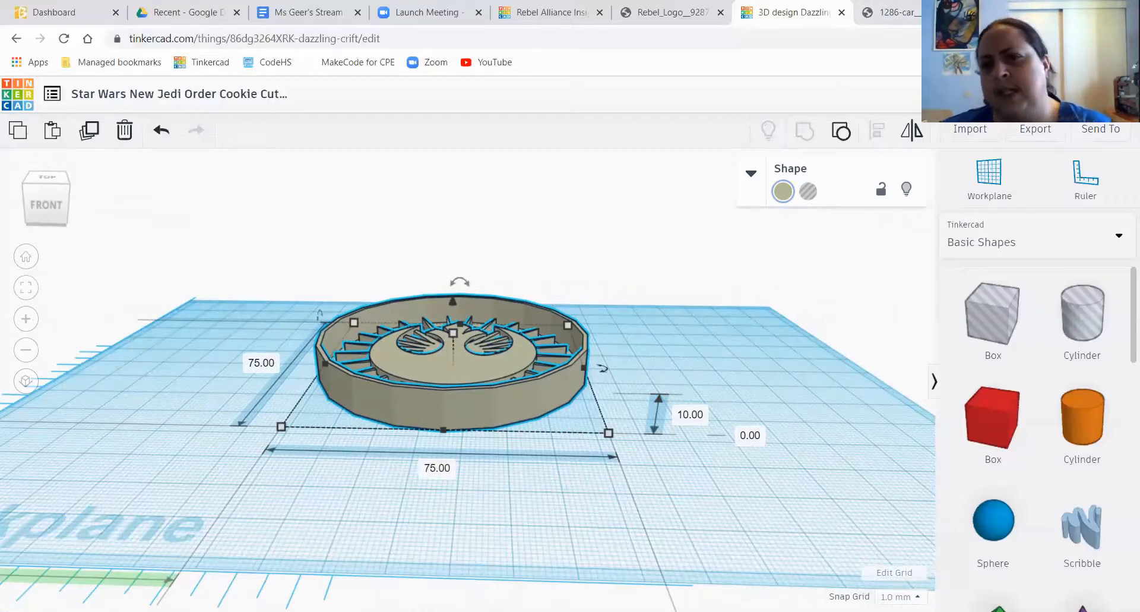
left_click(931, 12)
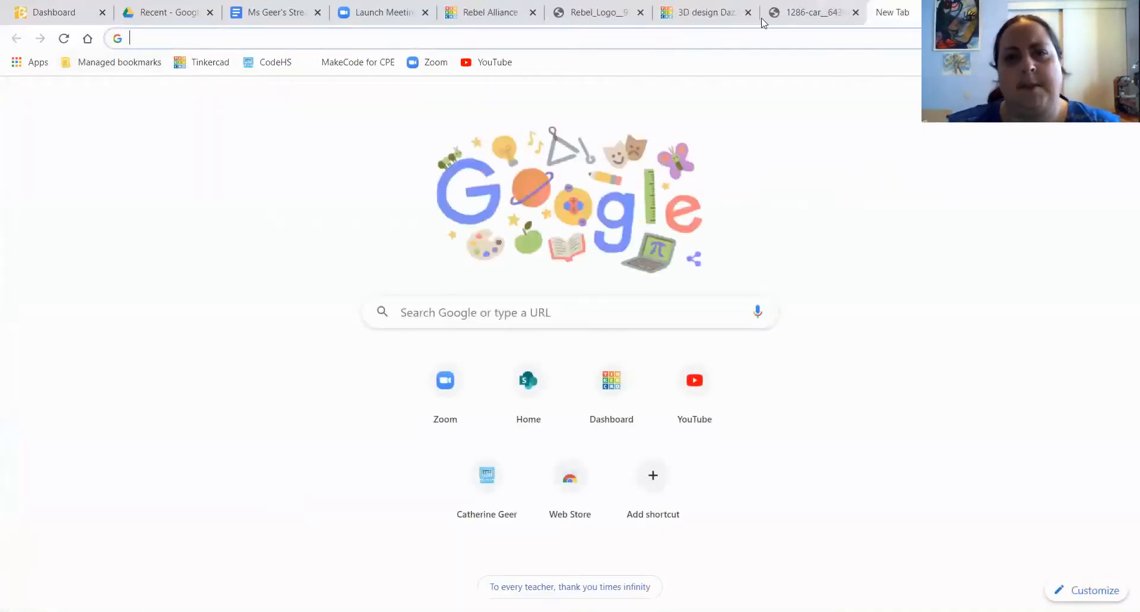
left_click(710, 14)
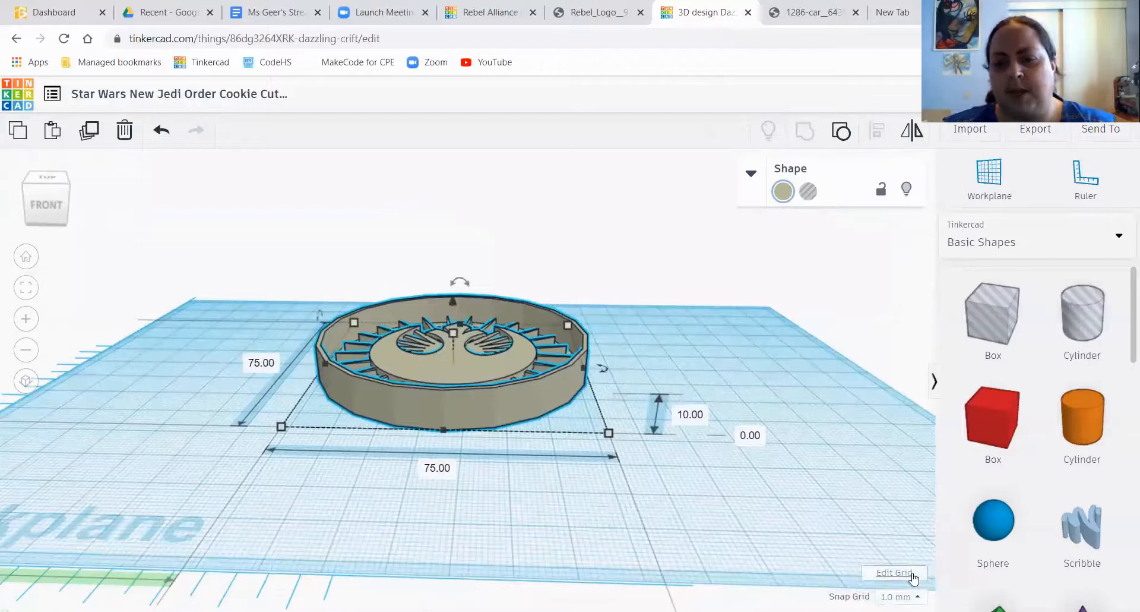
- Change the workplane grid units to inches
left_click(894, 572)
left_click(505, 302)
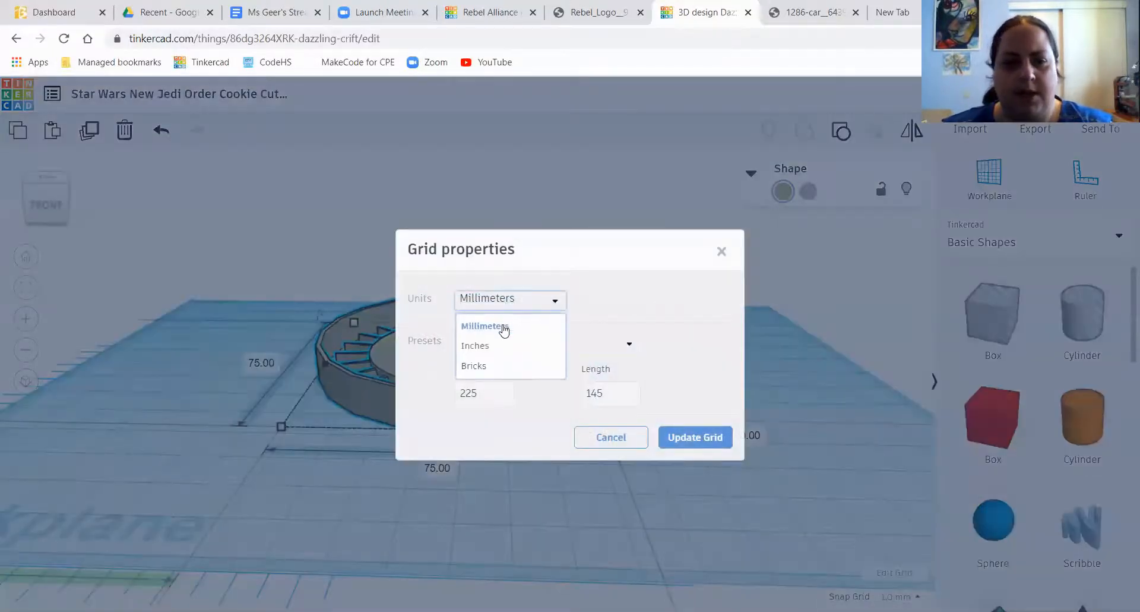
left_click(502, 344)
left_click(710, 437)
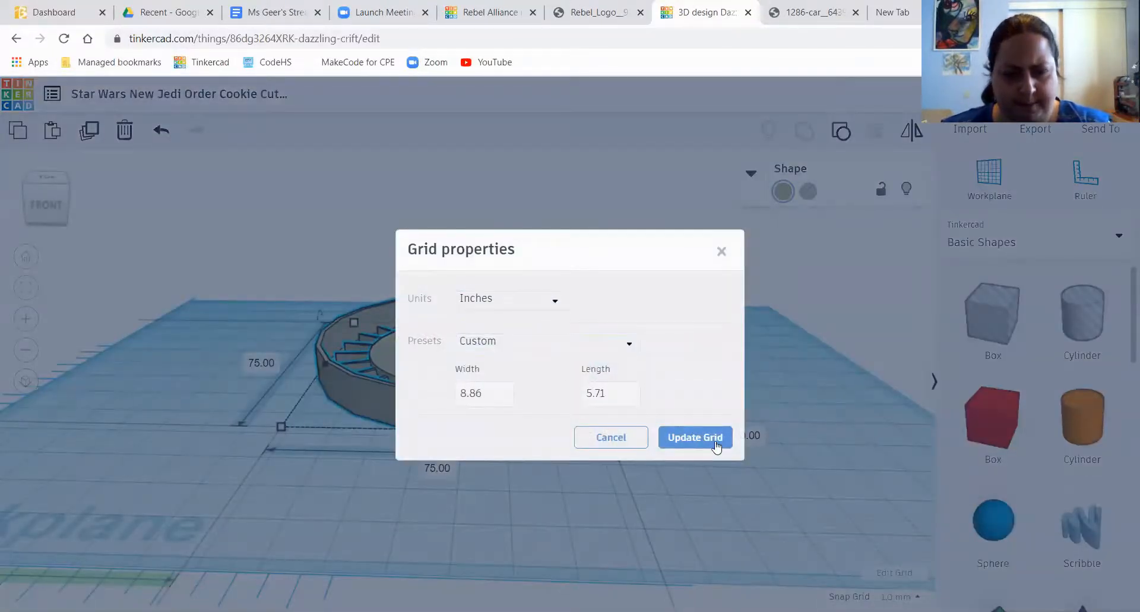
- Check the cutter's width, length and height in inches and view it from above
left_click(672, 320)
right_click_drag(672, 319, 694, 454)
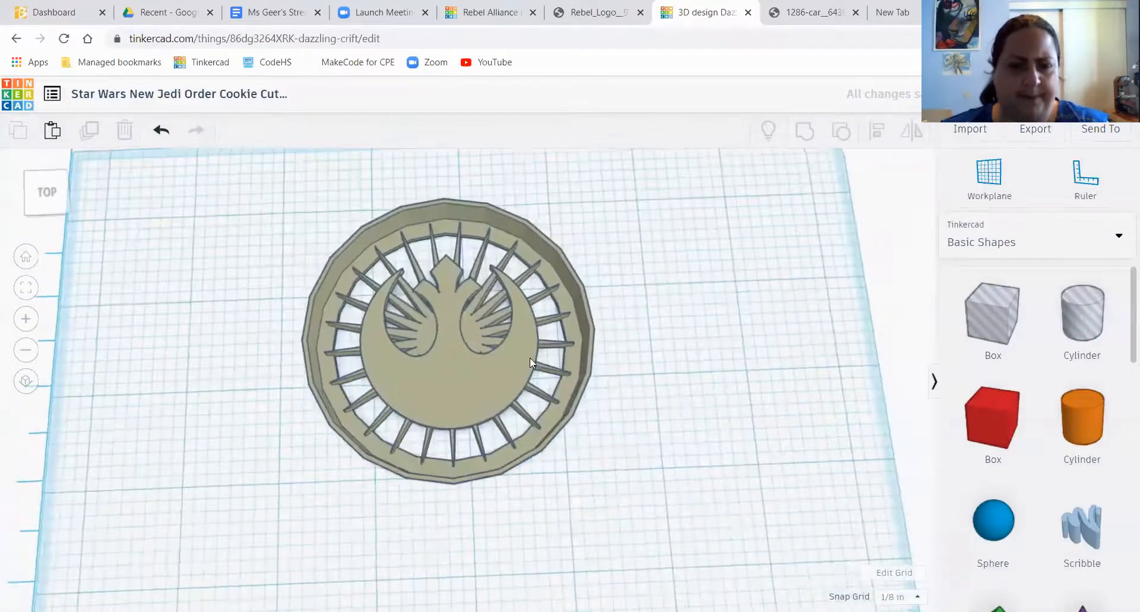
left_click(530, 358)
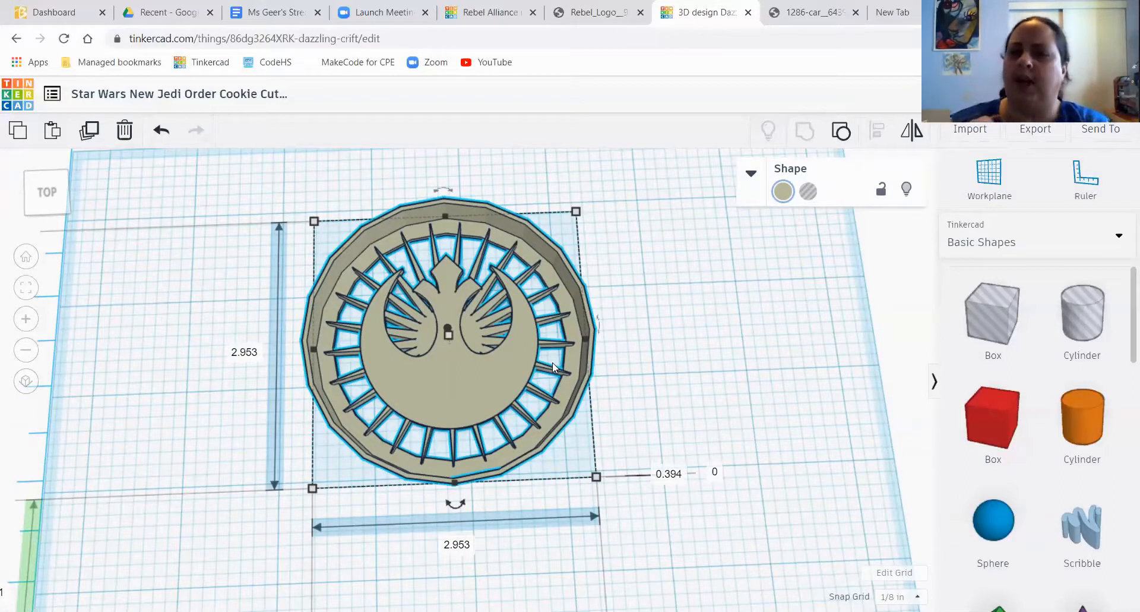
left_click(754, 329)
right_click_drag(725, 346, 675, 406)
left_click(448, 342)
left_click(719, 358)
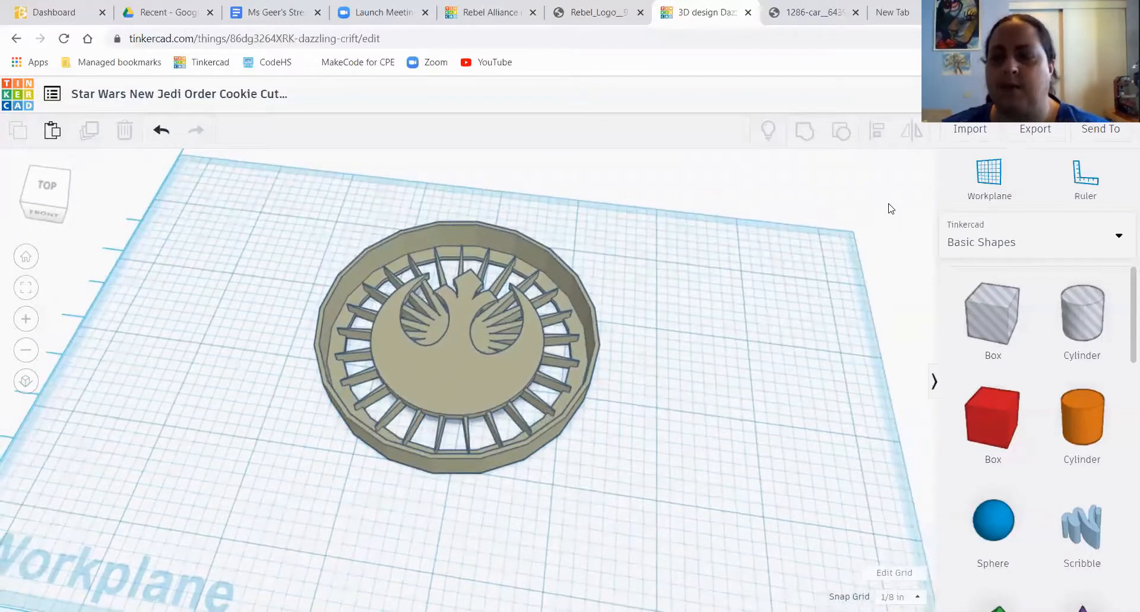
- Export everything in the design as an STL file for 3D printing
left_click(1036, 130)
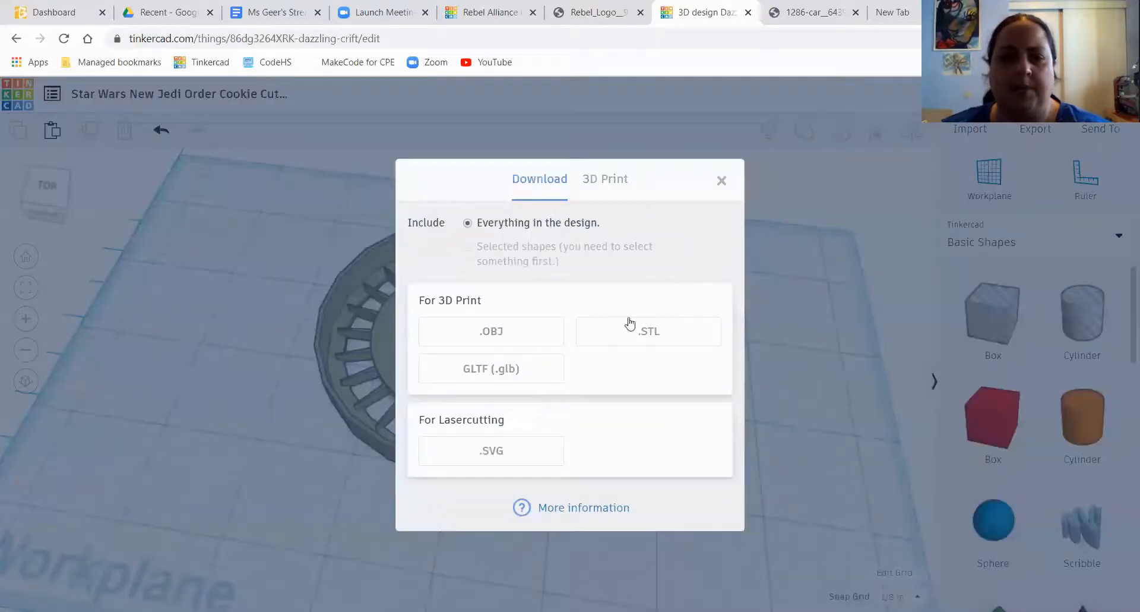
left_click(701, 340)
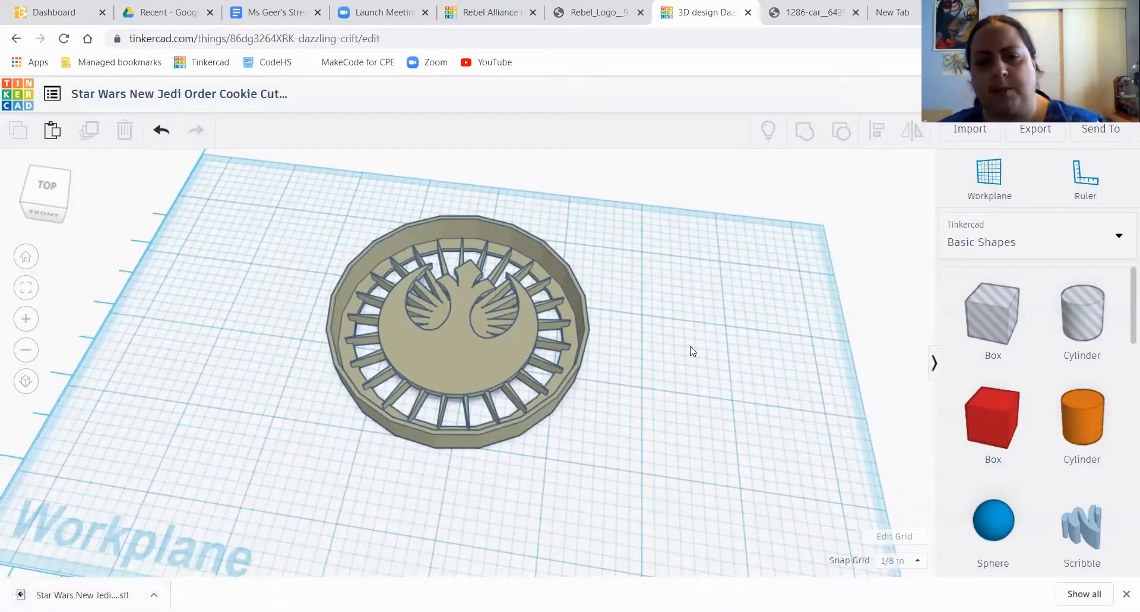
right_click_drag(726, 372, 786, 389)
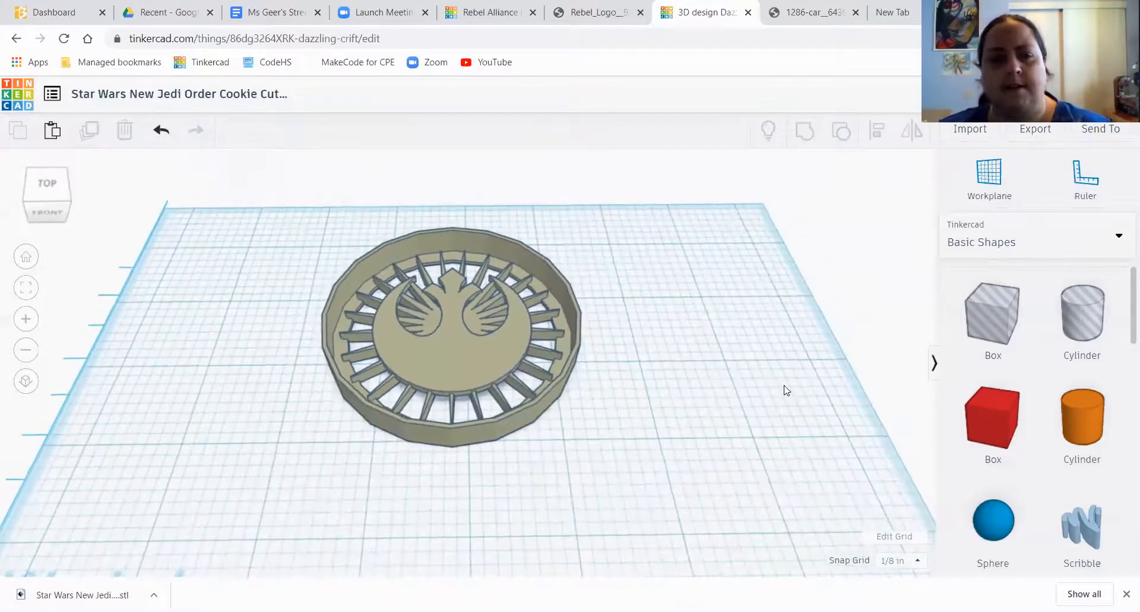